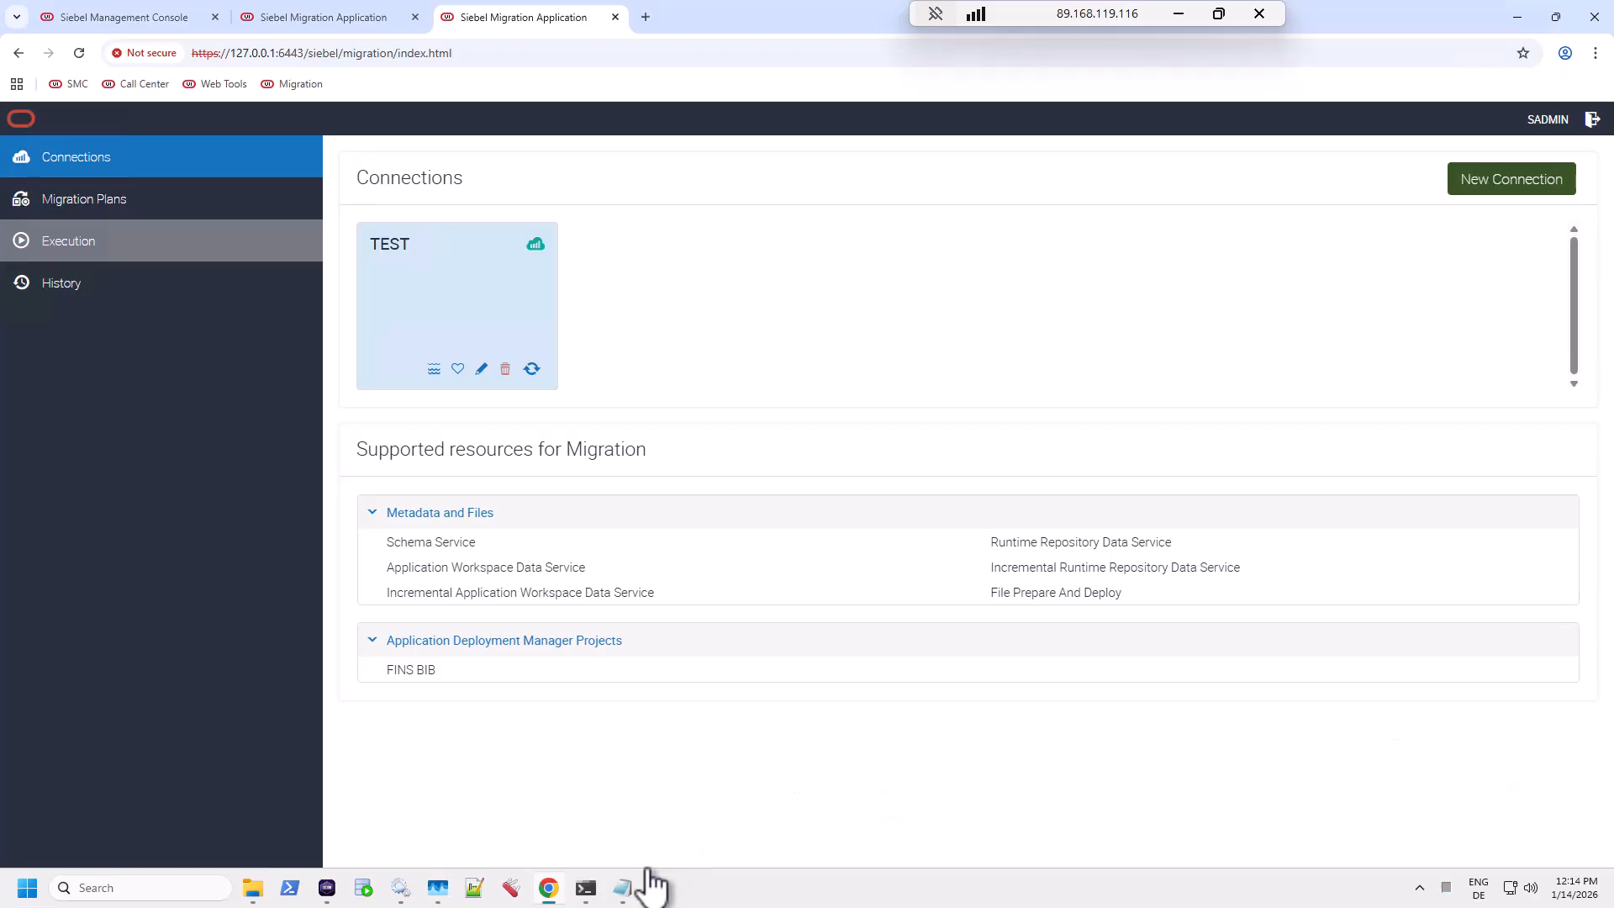
Step: Bring up Podman Desktop's container list showing oracle-siebeltest and the TESTCGW01, TESTSAI01, TESTSES01 containers
click(327, 888)
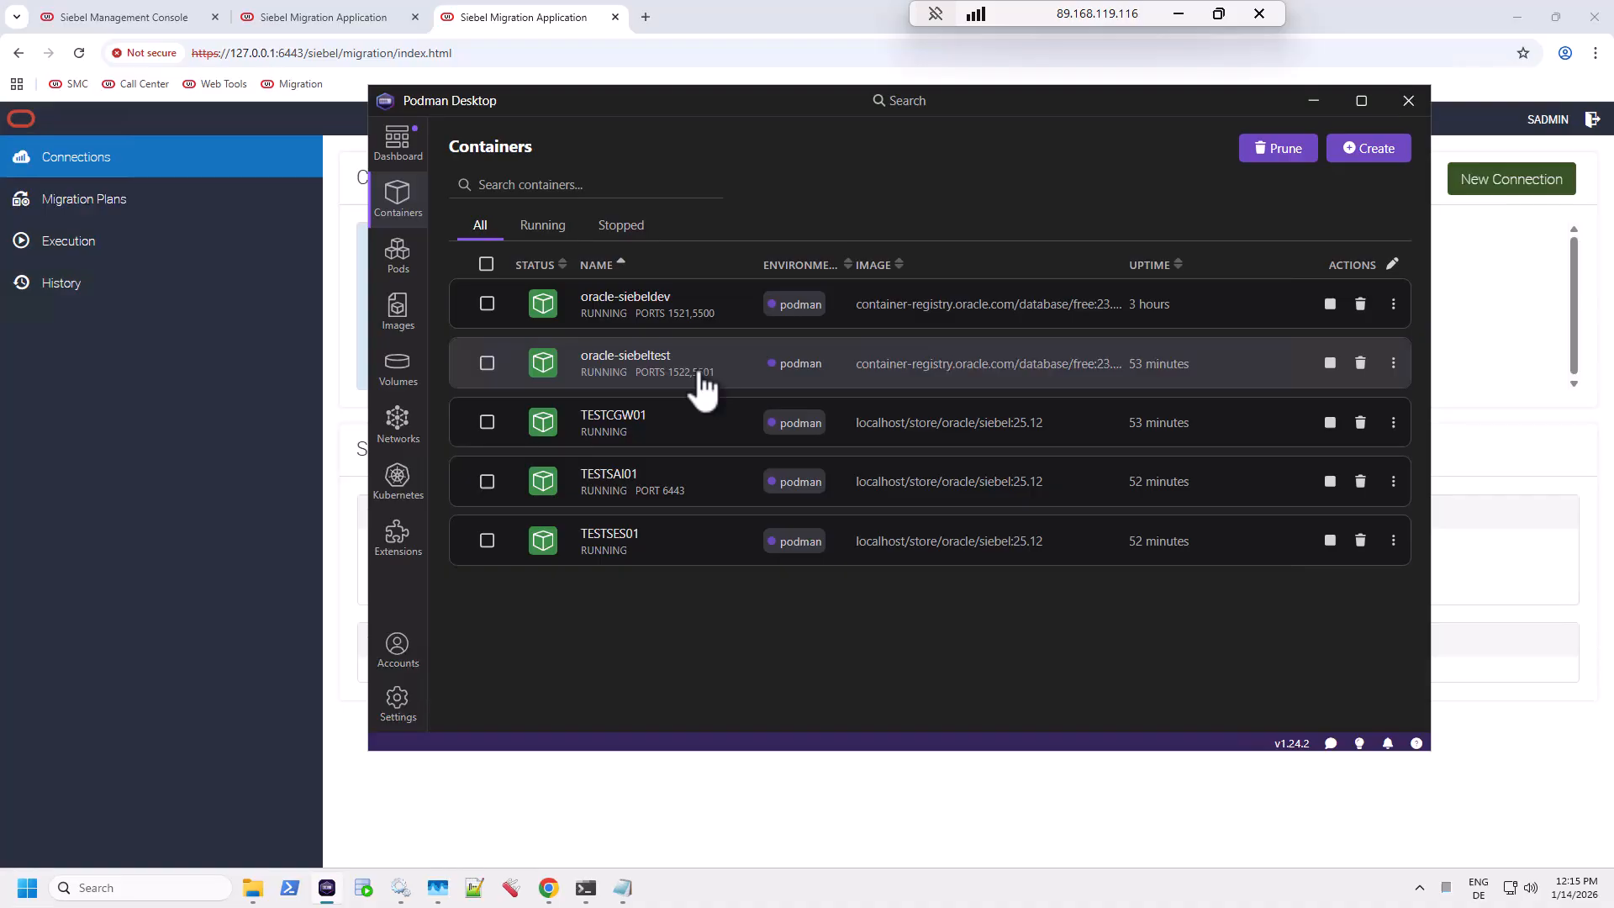
Step: Copy the file name fullRR_2026-01-14.zip from the test_sfs\migration folder and return to Chrome
click(255, 897)
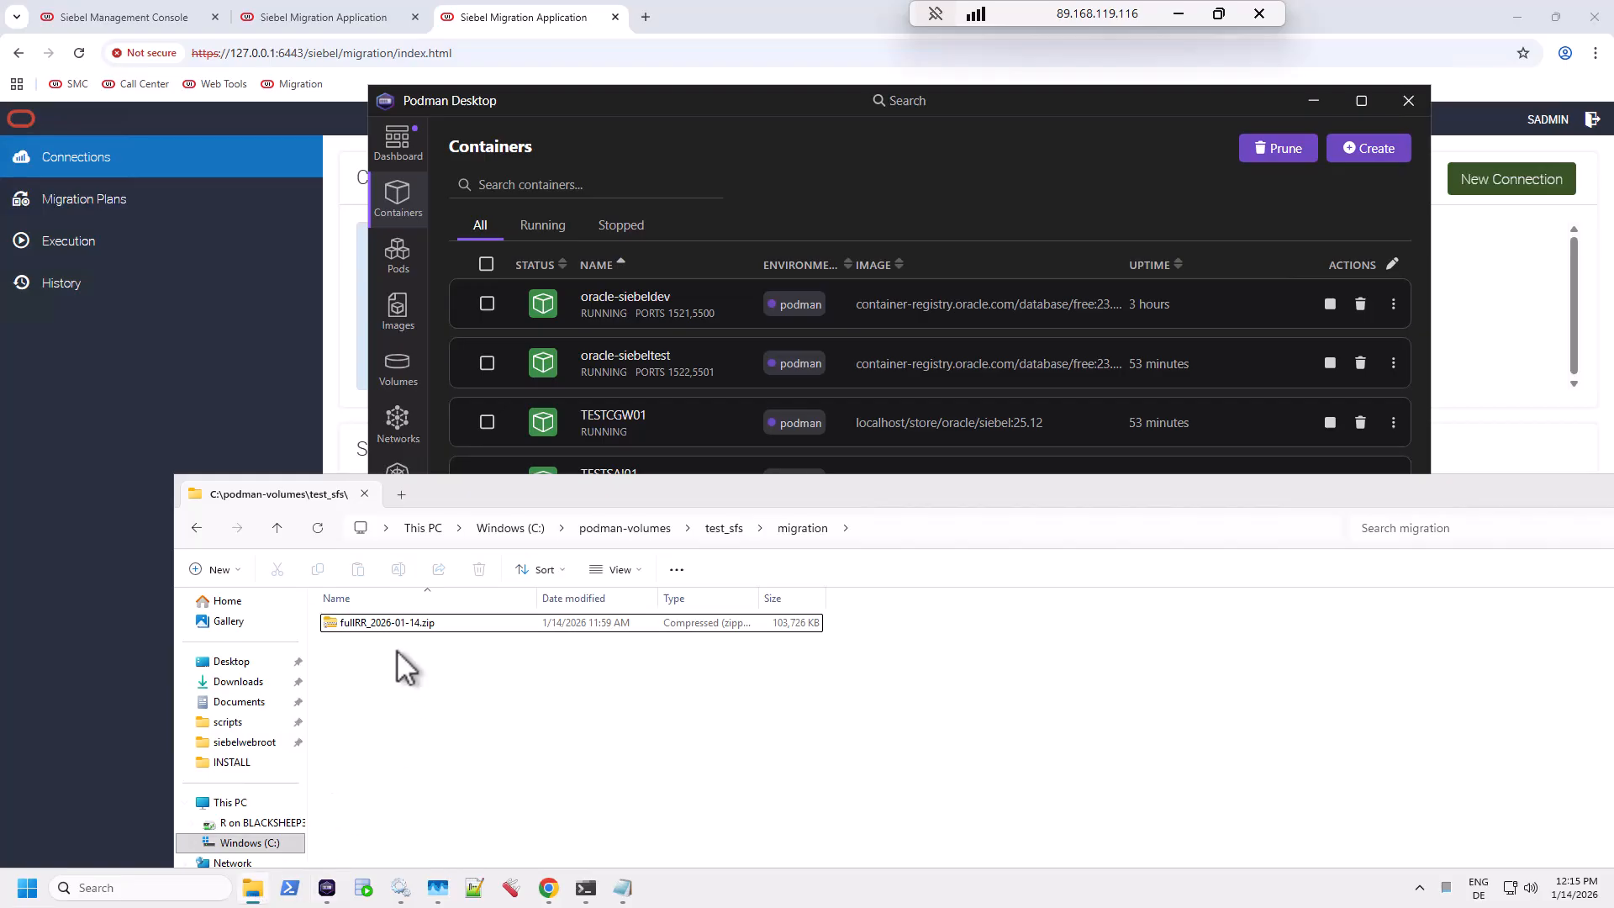
click(397, 627)
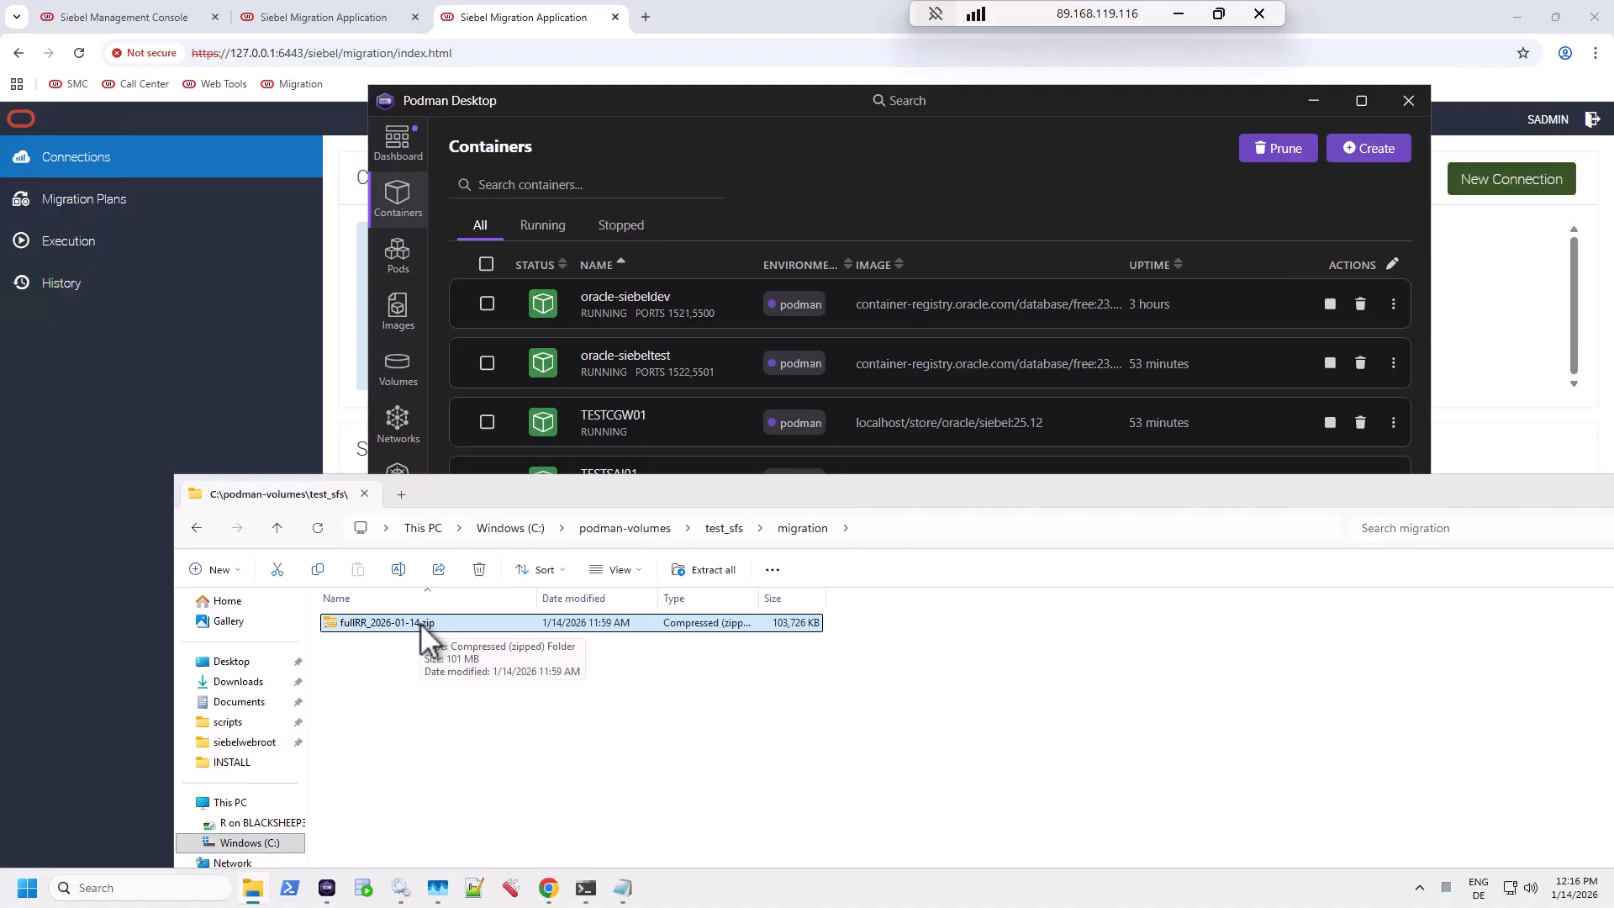
click(420, 622)
key(ctrl+c)
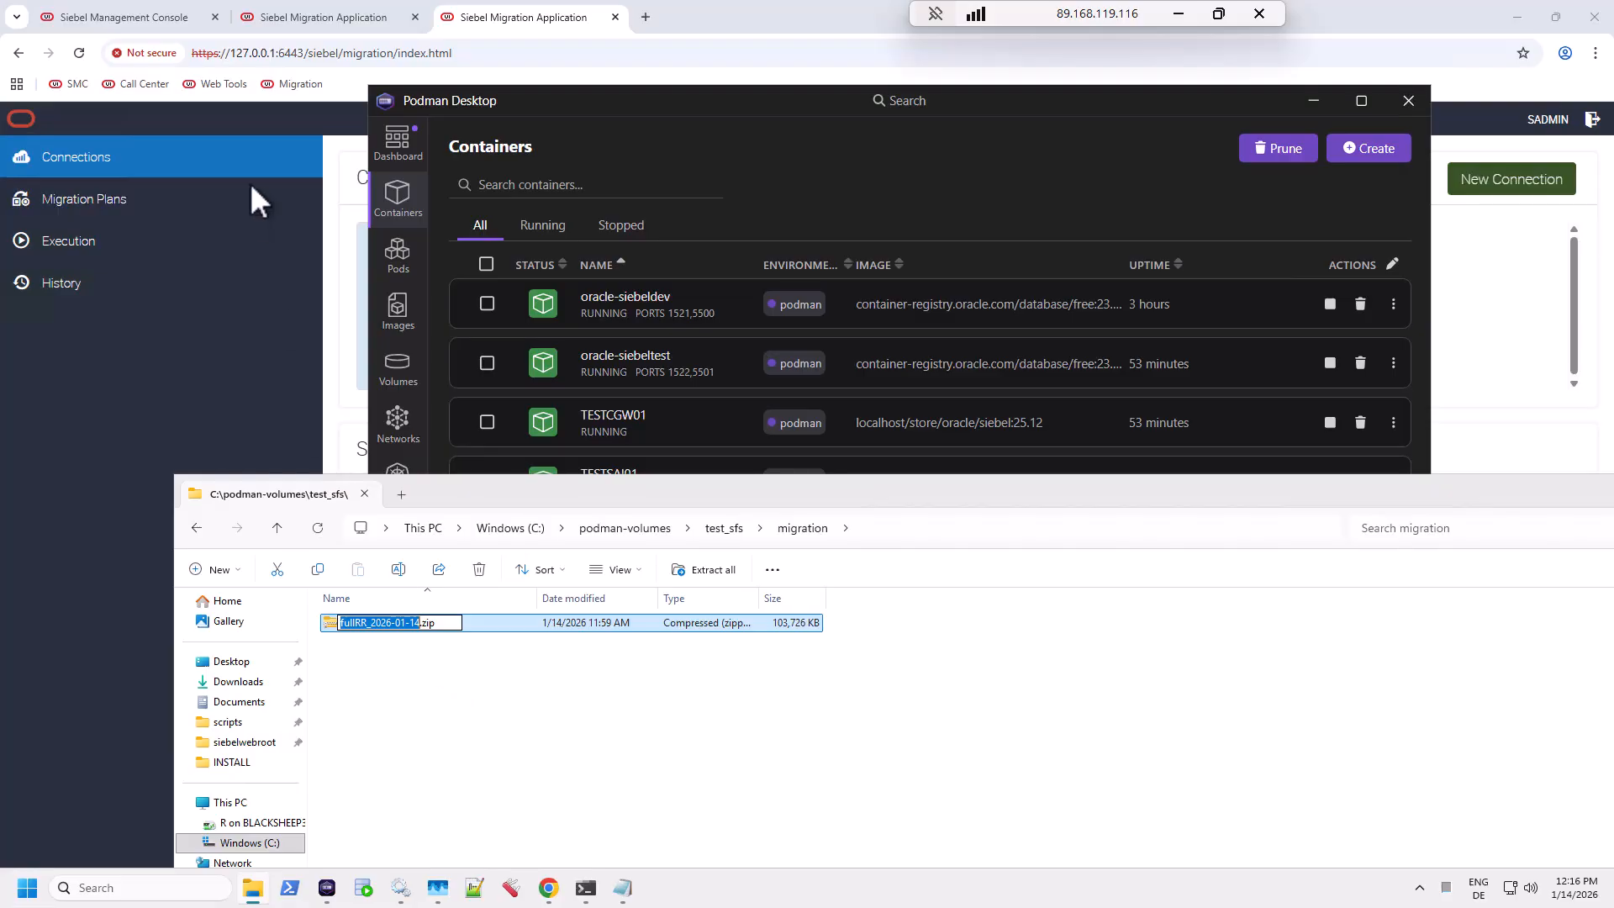
click(504, 17)
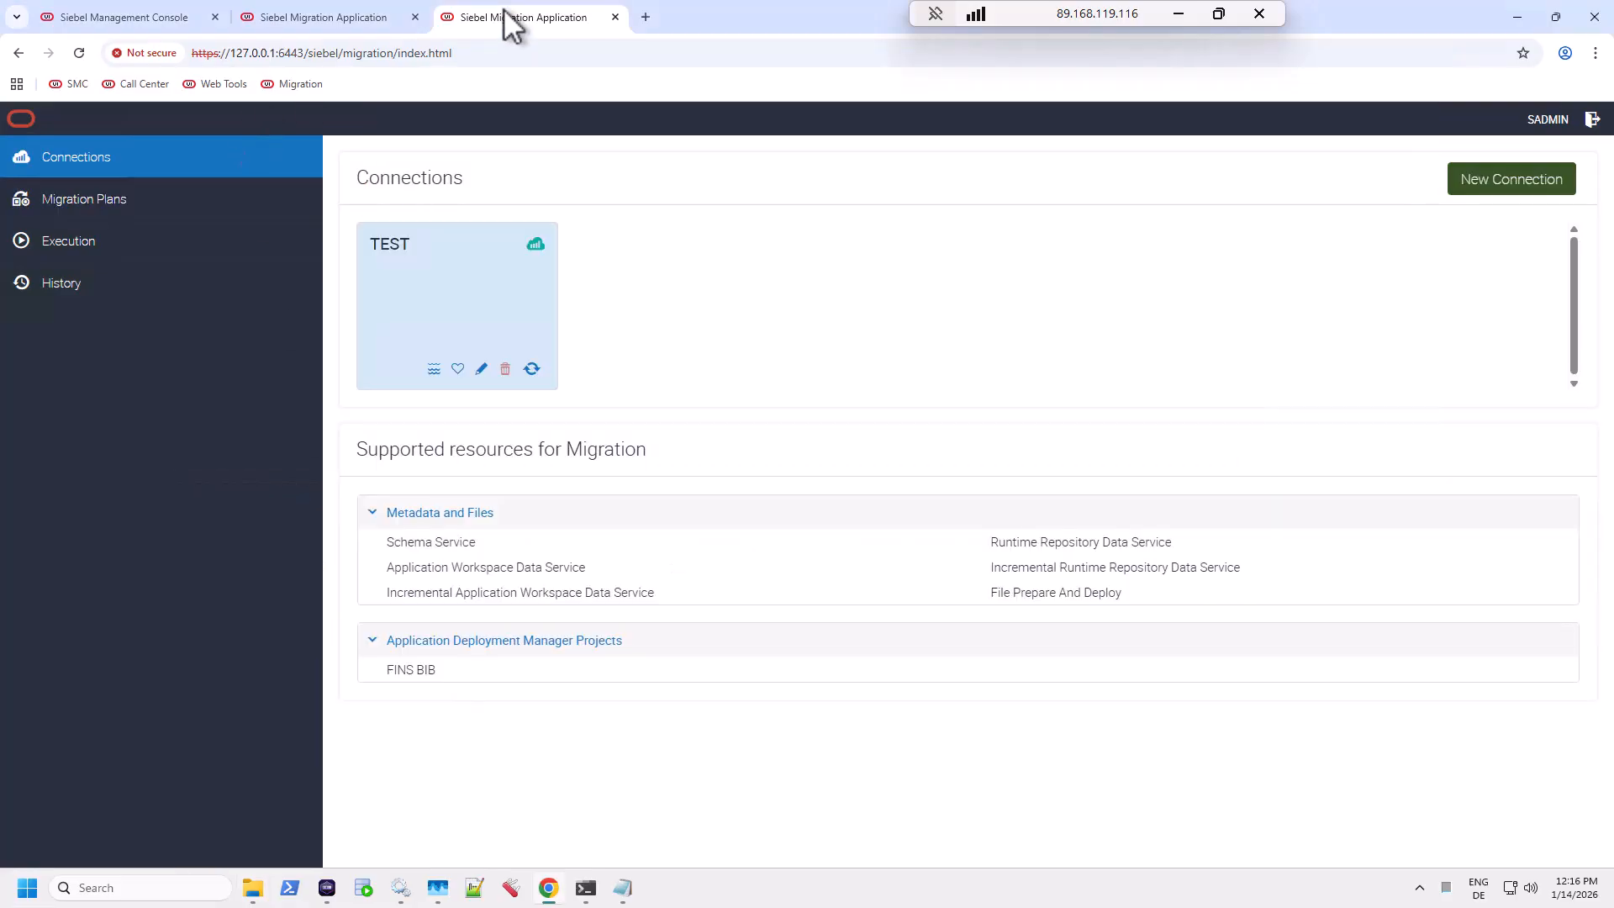
Step: Navigate from the TEST connection through migration plans to the Execution page
click(164, 210)
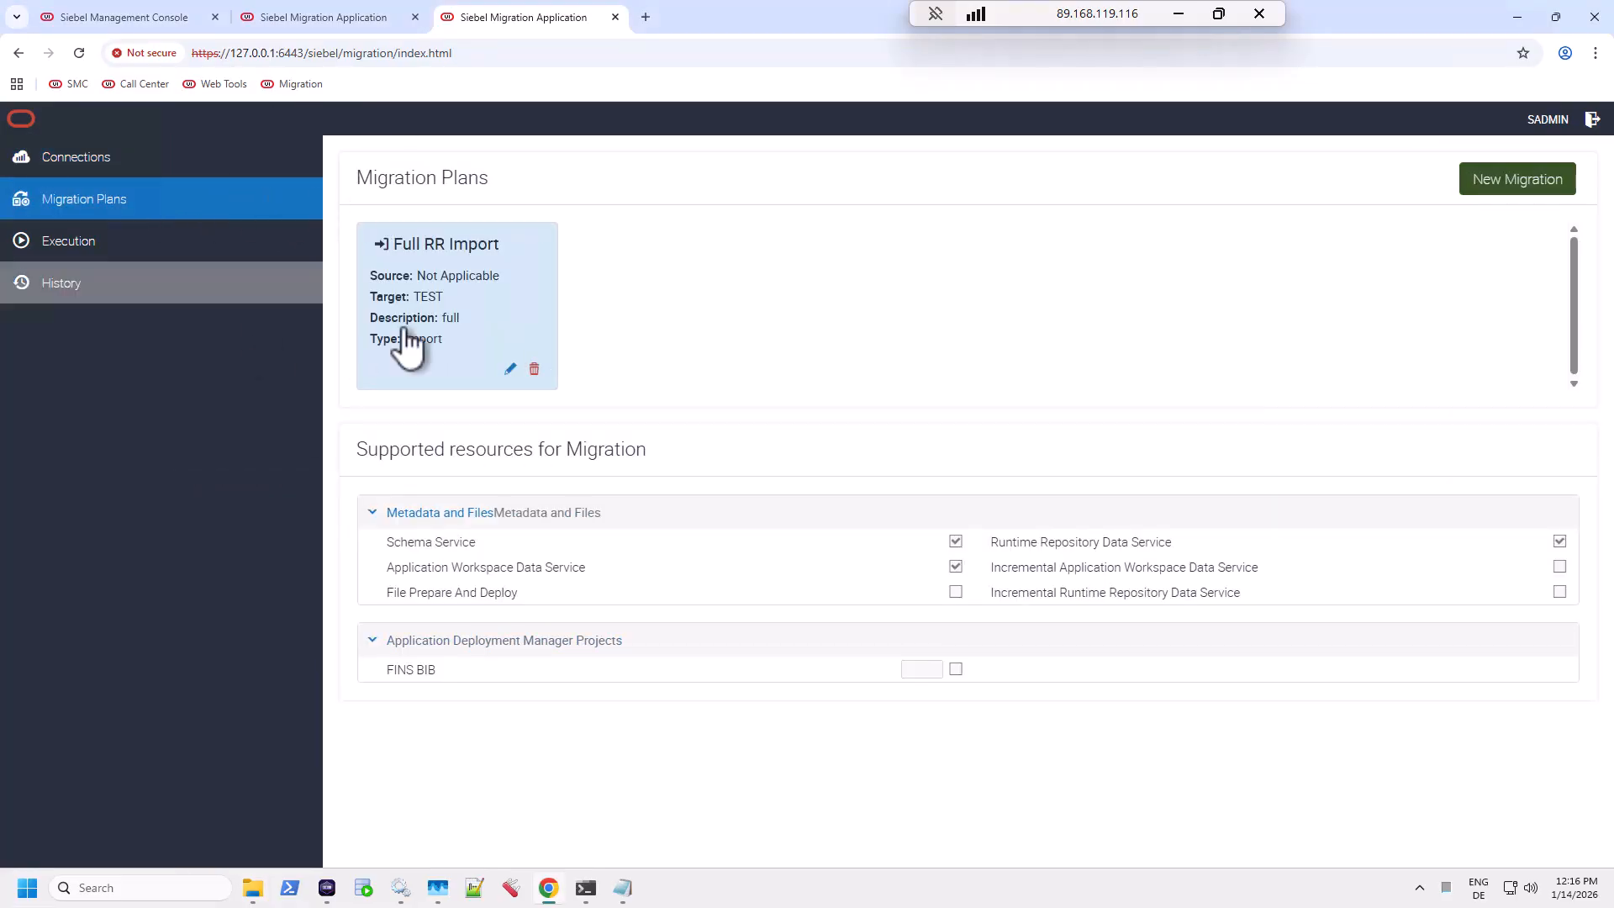
click(134, 169)
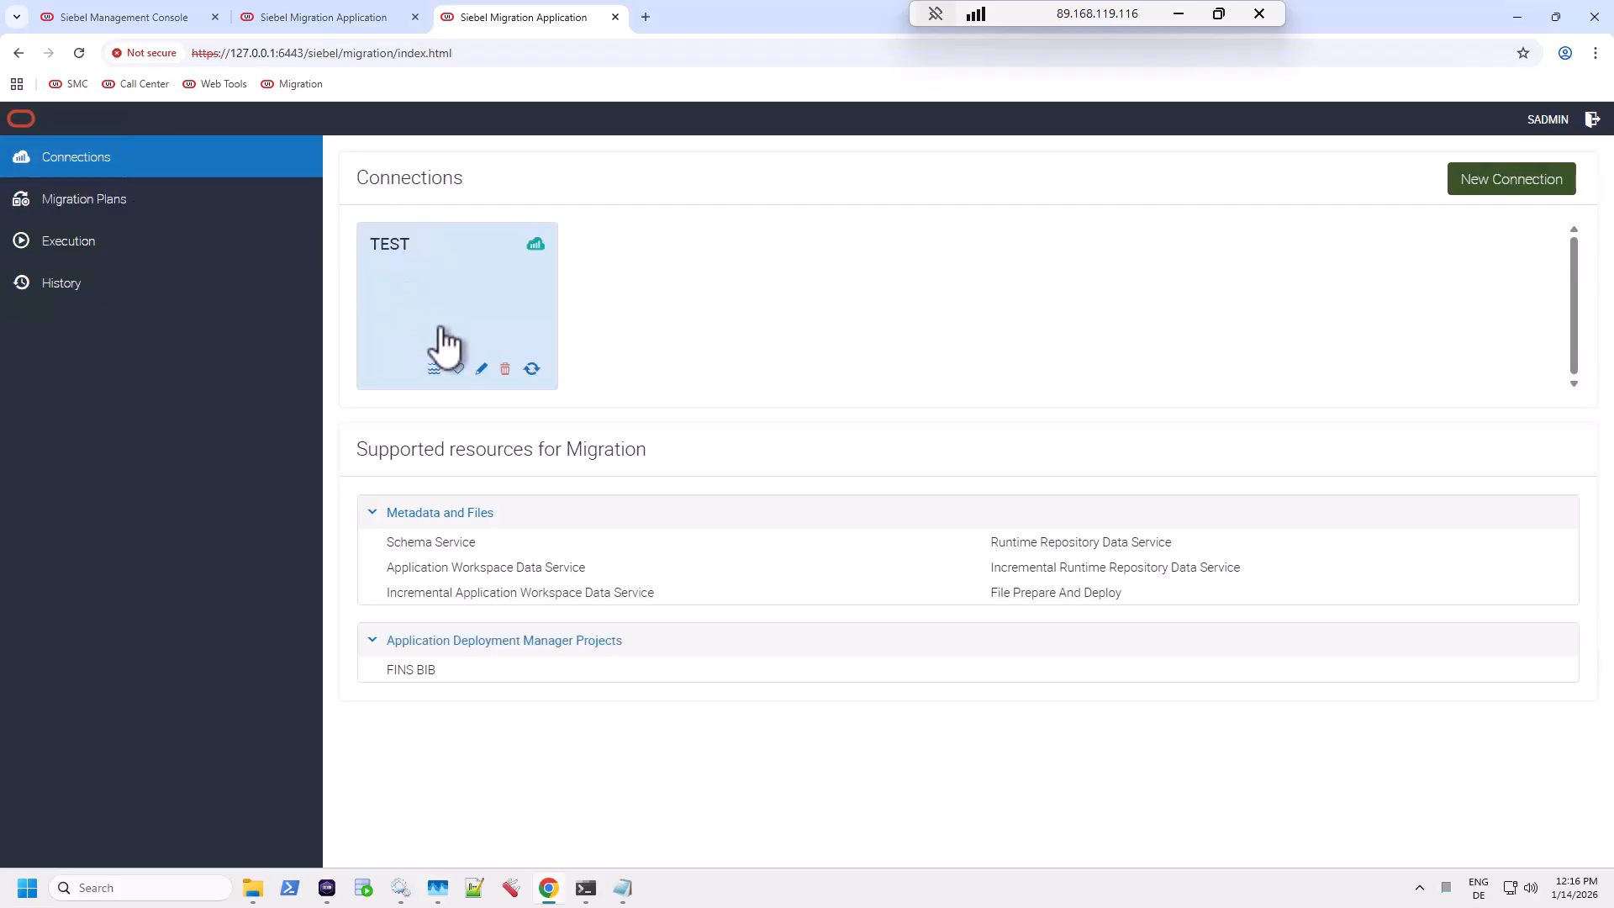
click(135, 214)
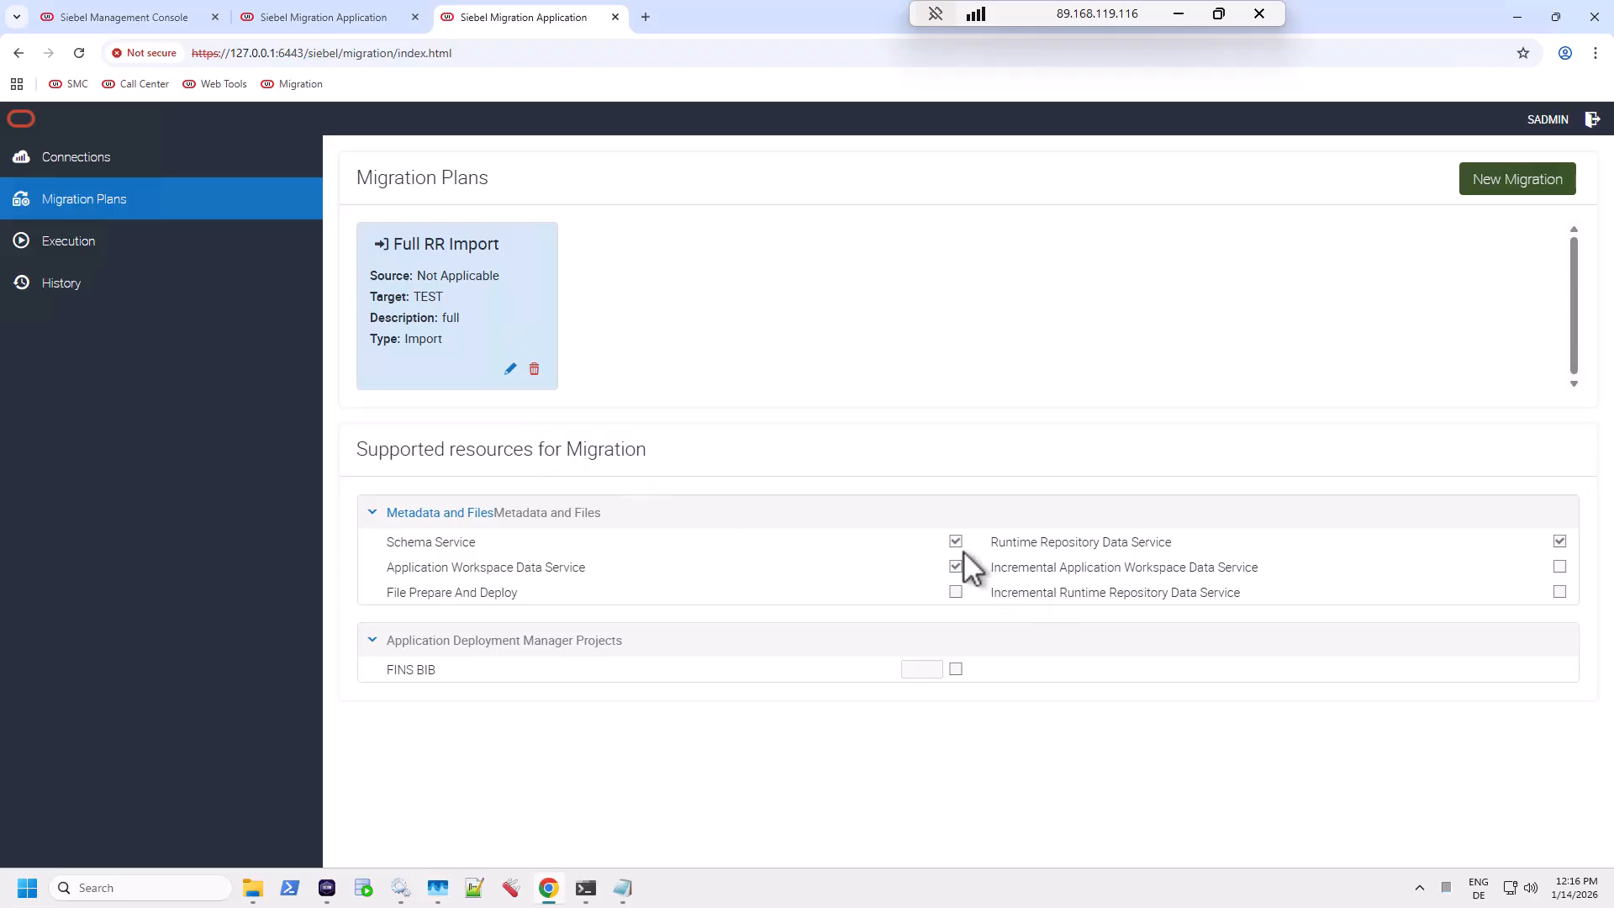
click(118, 263)
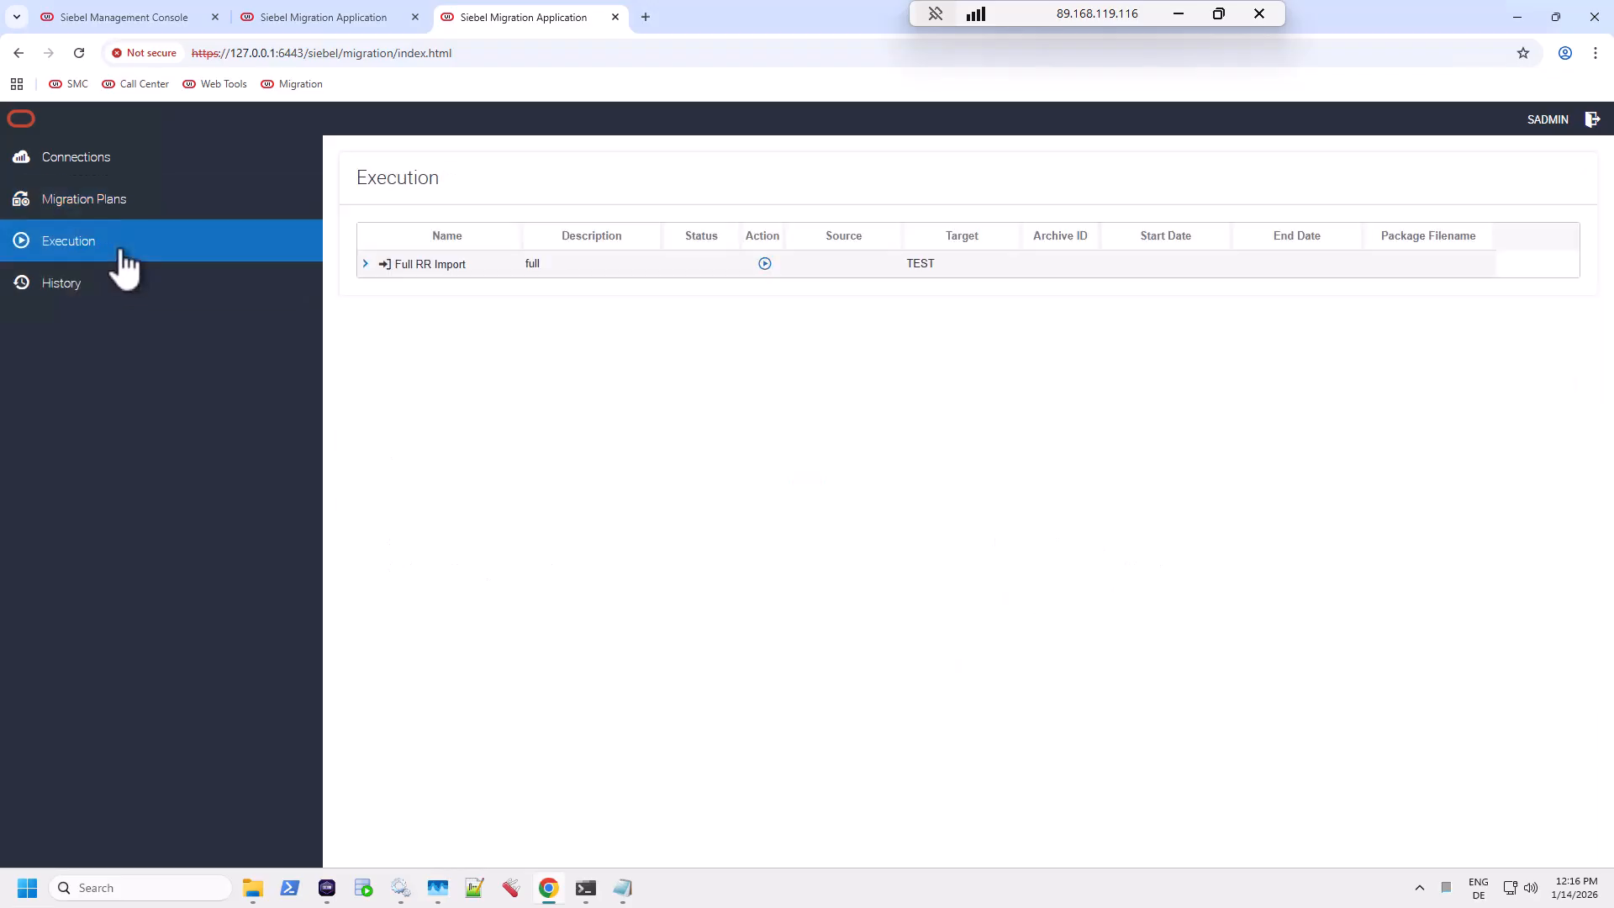
Step: Launch Full RR Import with package fullRR_2026-01-14.zip and the schema owner's password
click(764, 264)
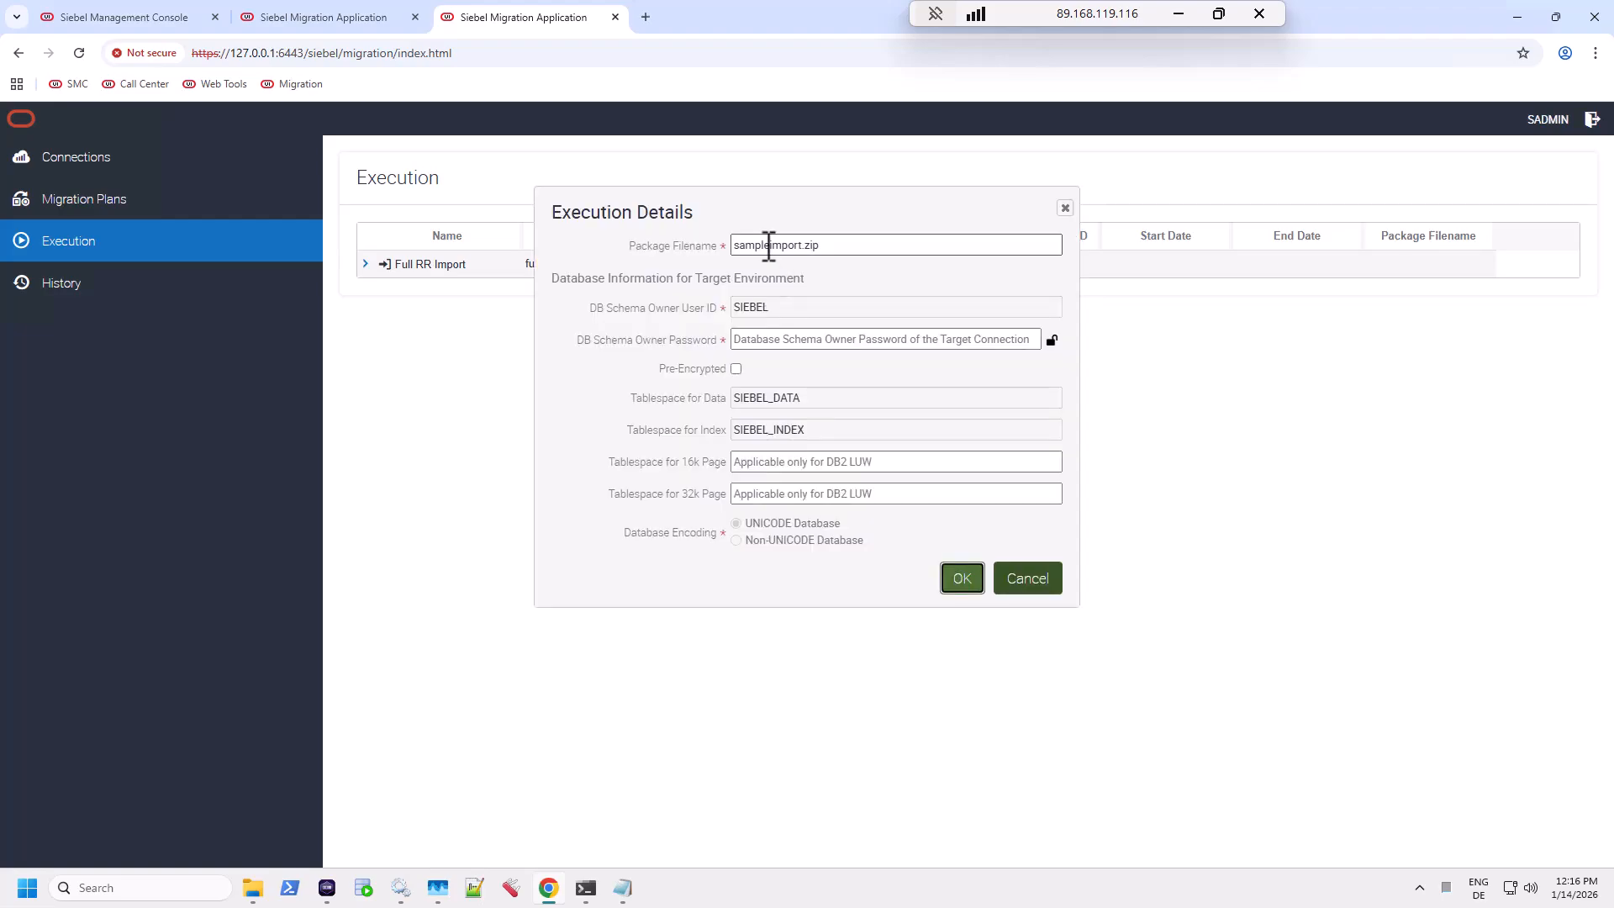
double_click(769, 245)
key(ctrl+v)
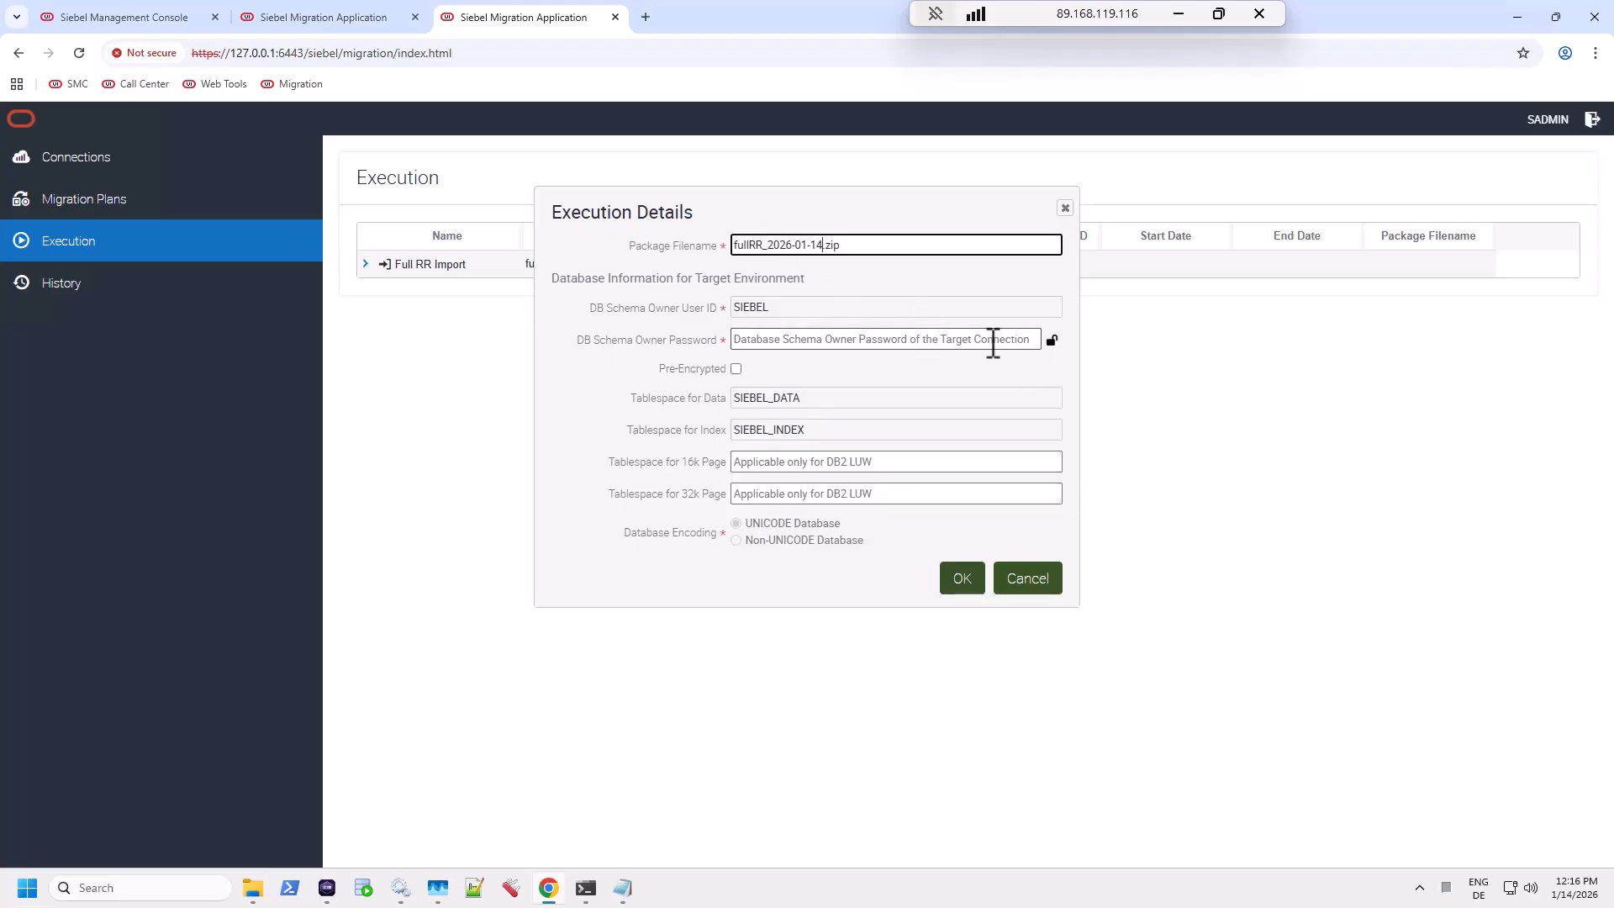
click(769, 341)
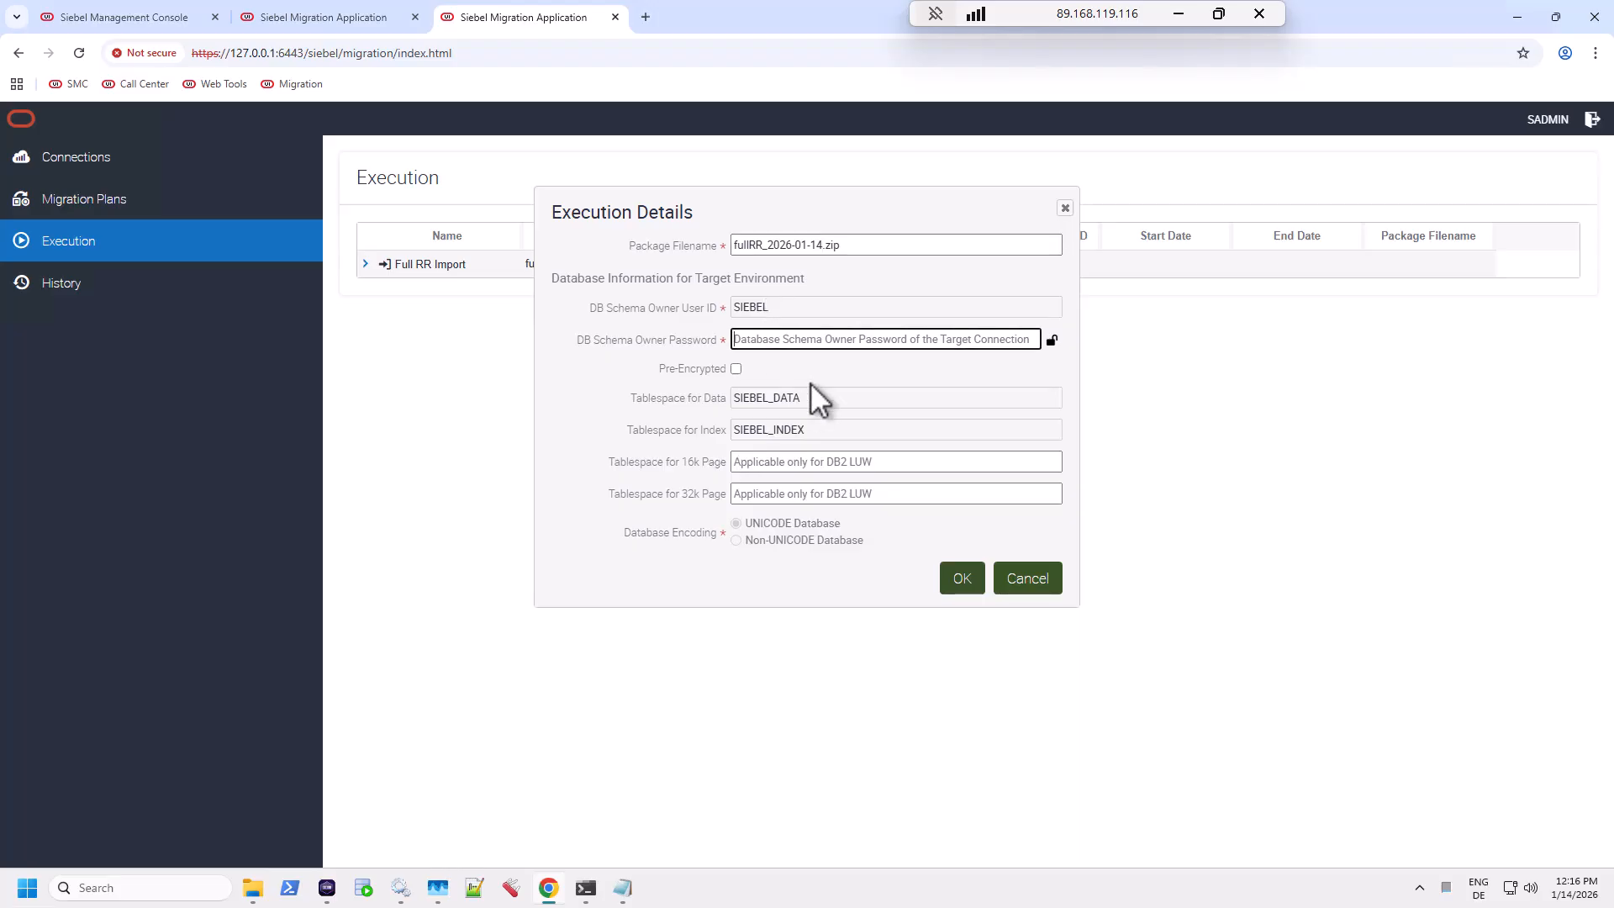
text(SIEBEL)
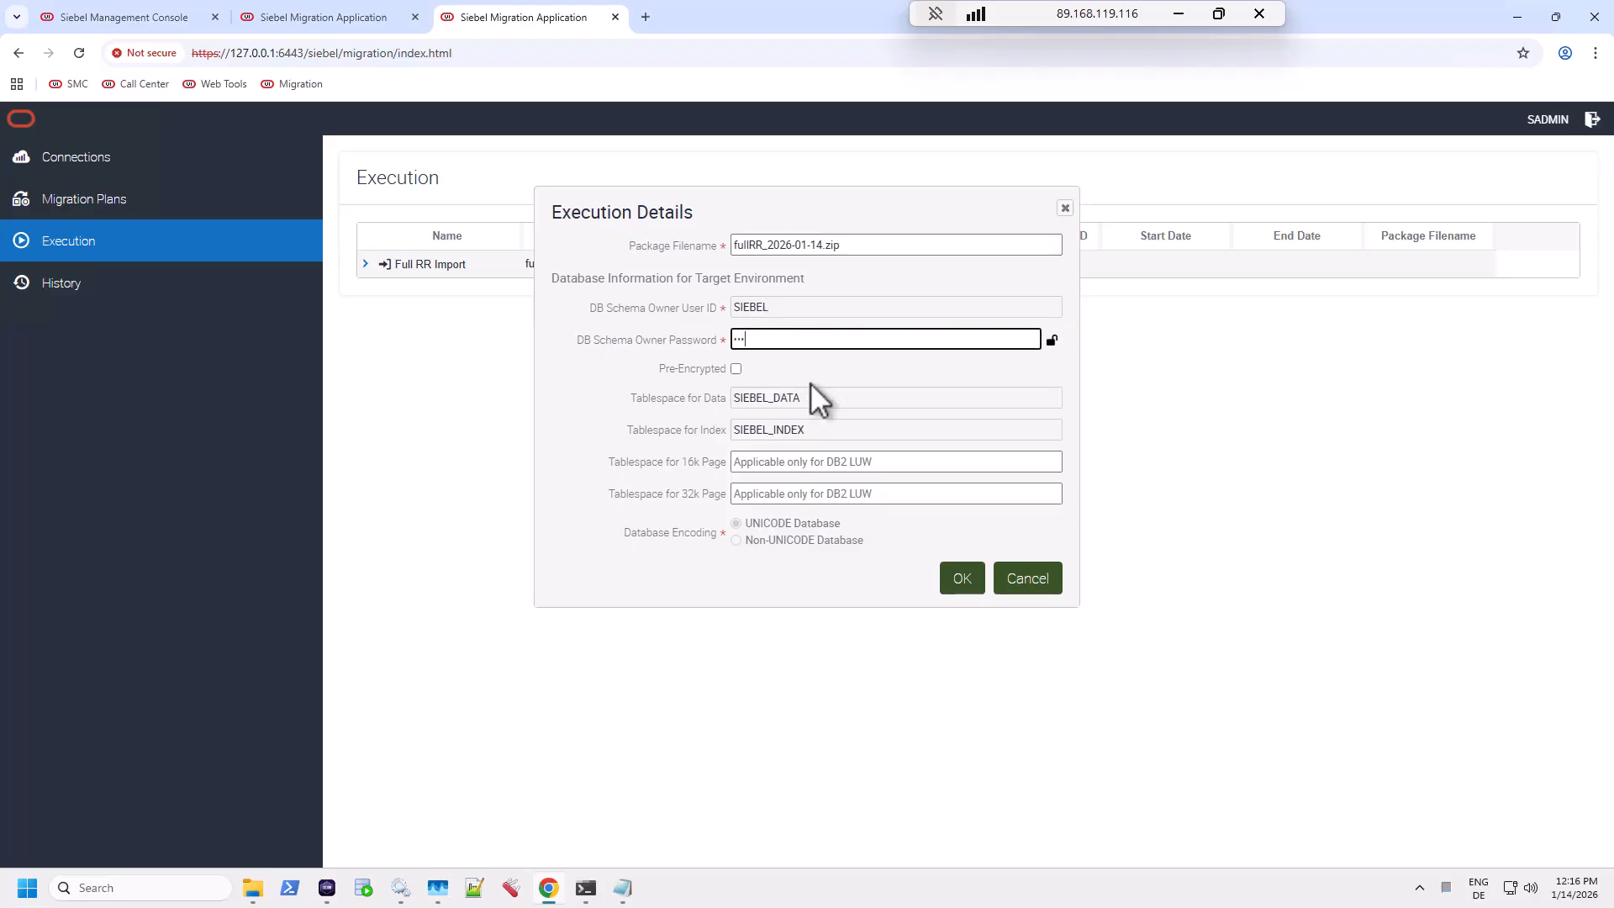
text(•)
click(1052, 342)
click(1052, 343)
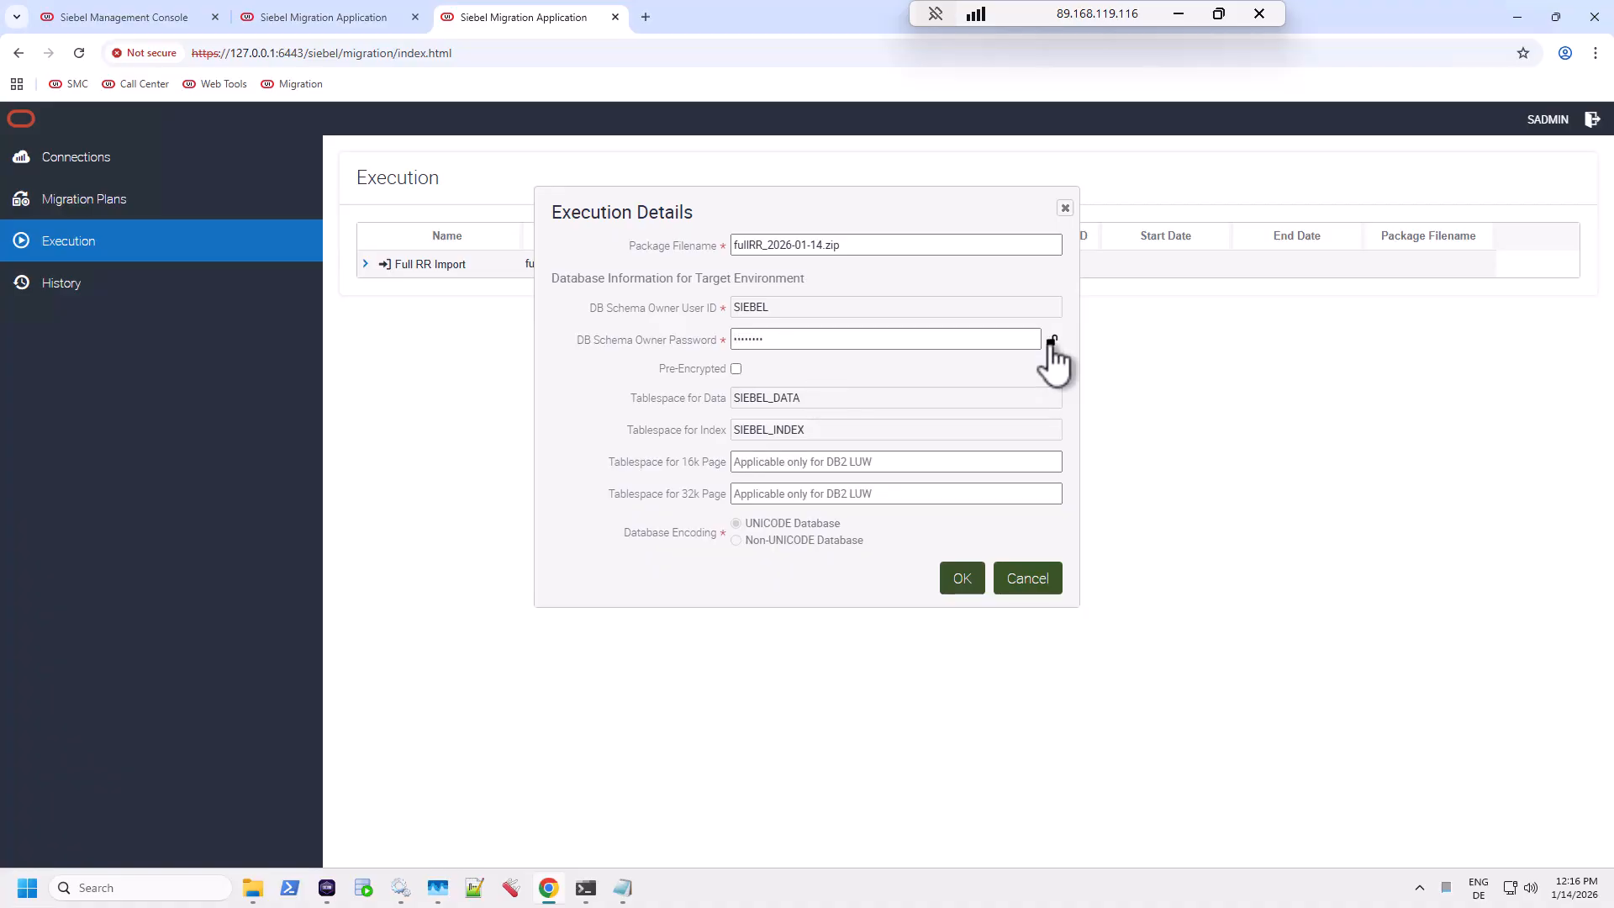
click(961, 581)
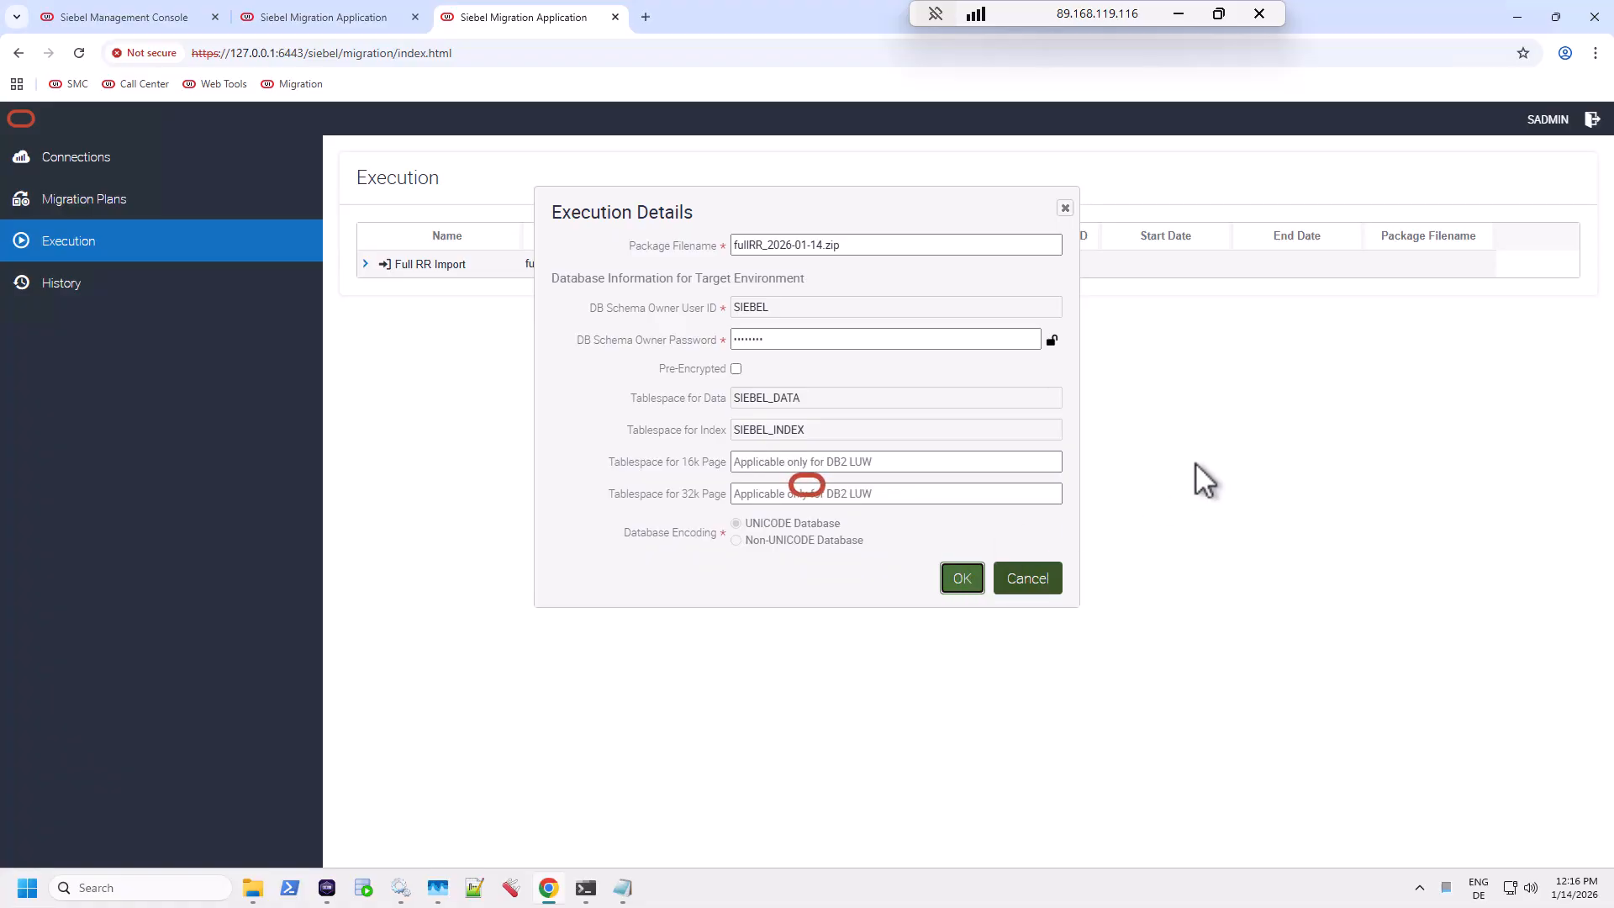
key(alt+Tab)
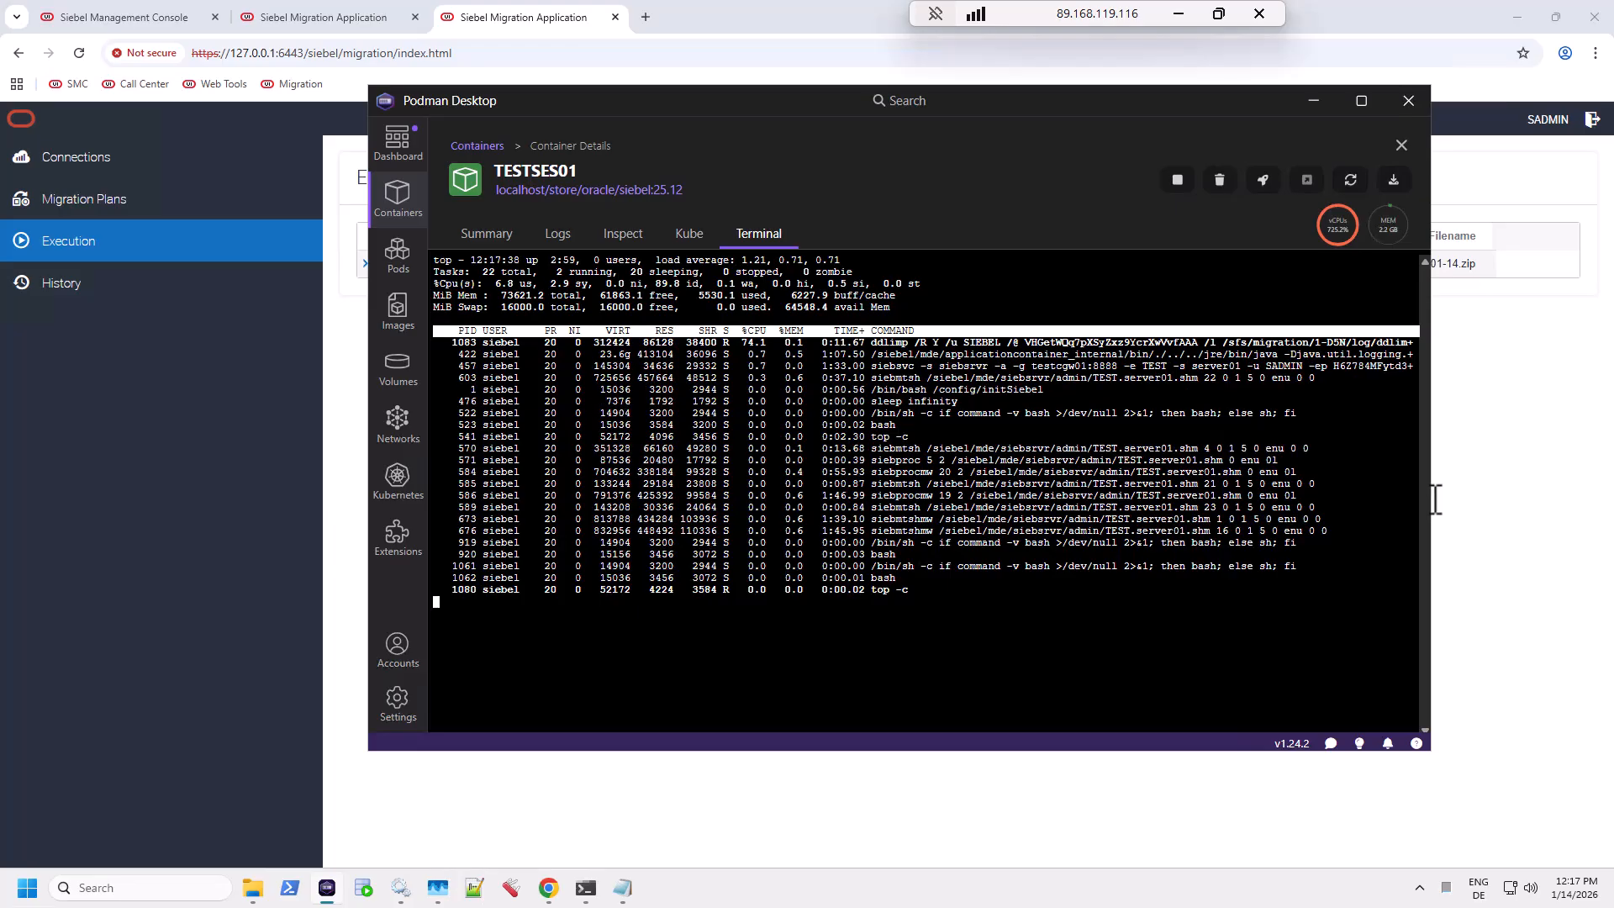
Step: Return to the Execution page showing Full RR Import running against TEST
click(1501, 493)
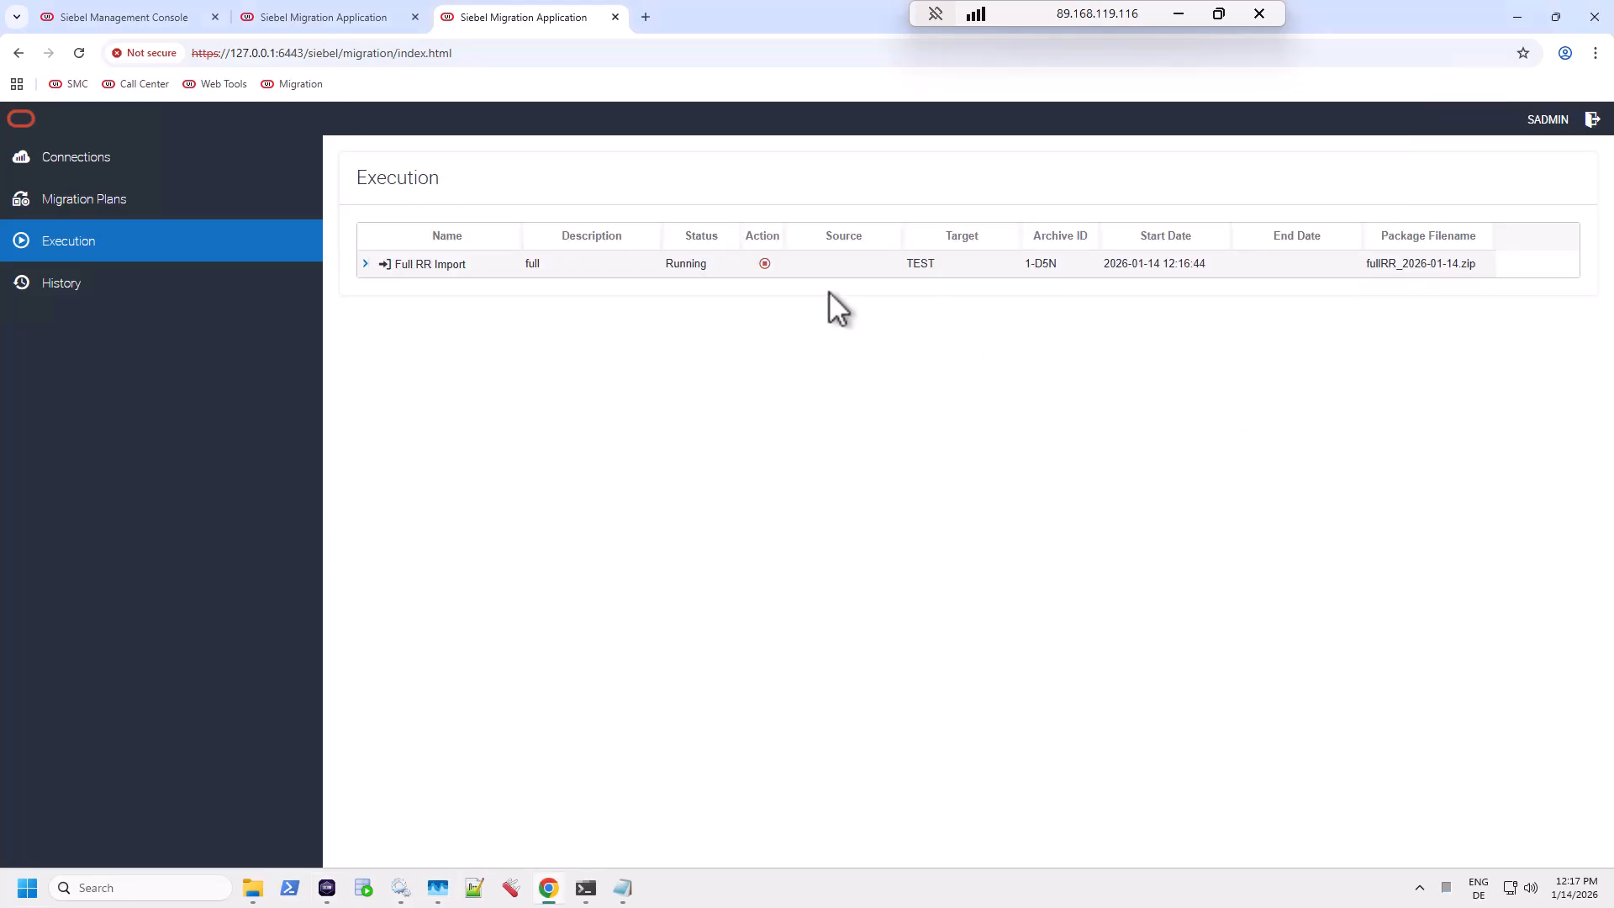
Step: Expand the Full RR Import row's resource steps and check the TESTSES01 container's activity
click(364, 263)
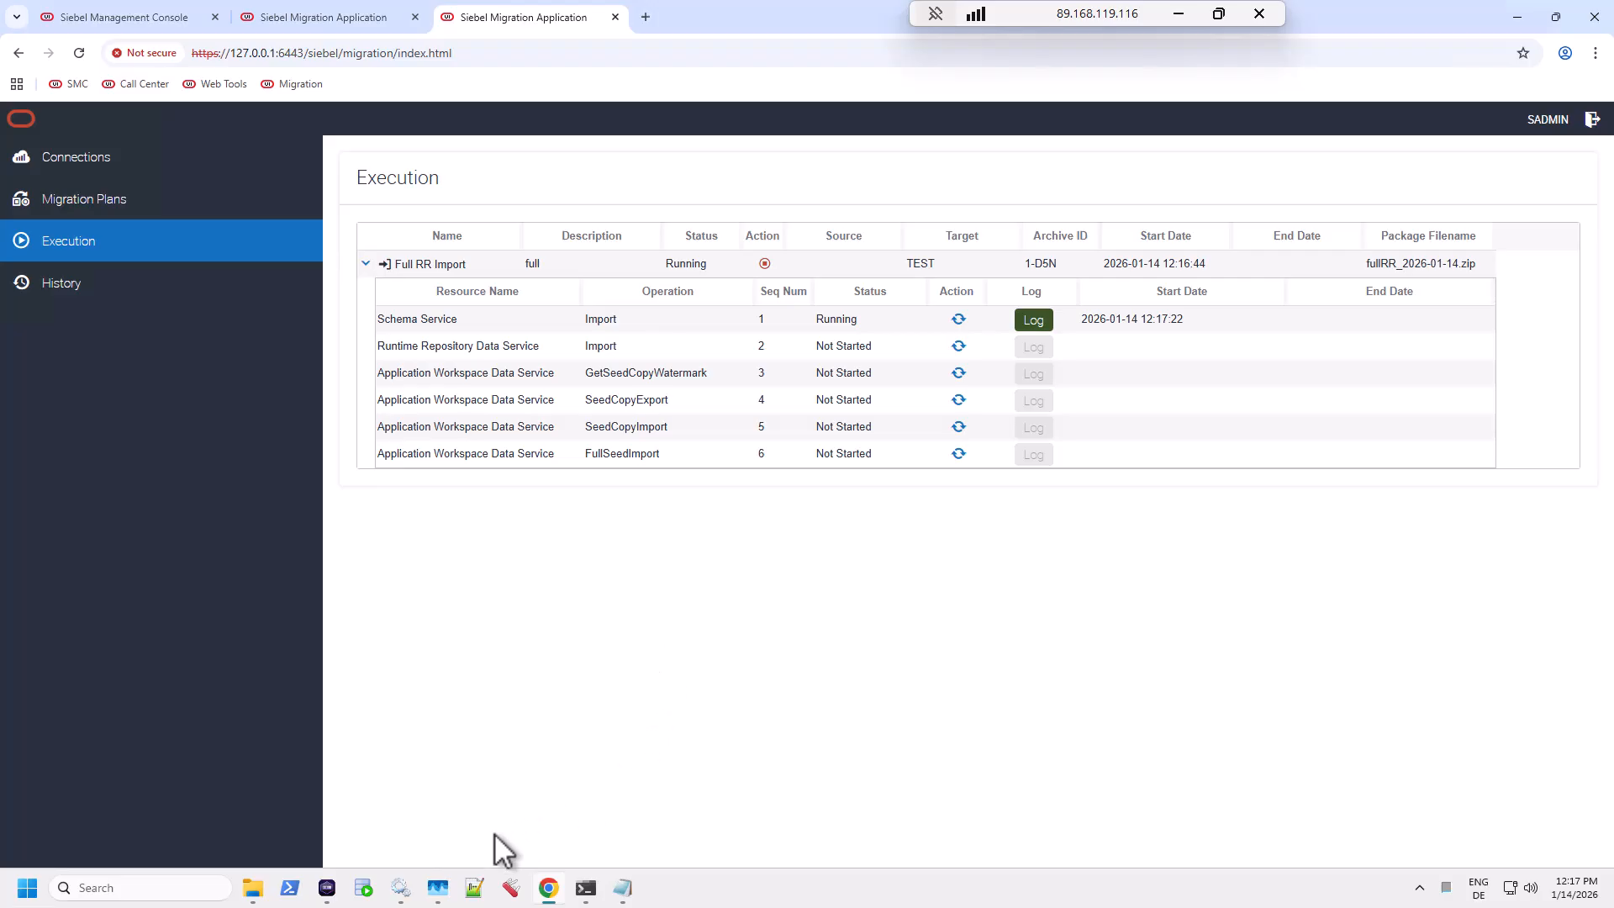
click(327, 891)
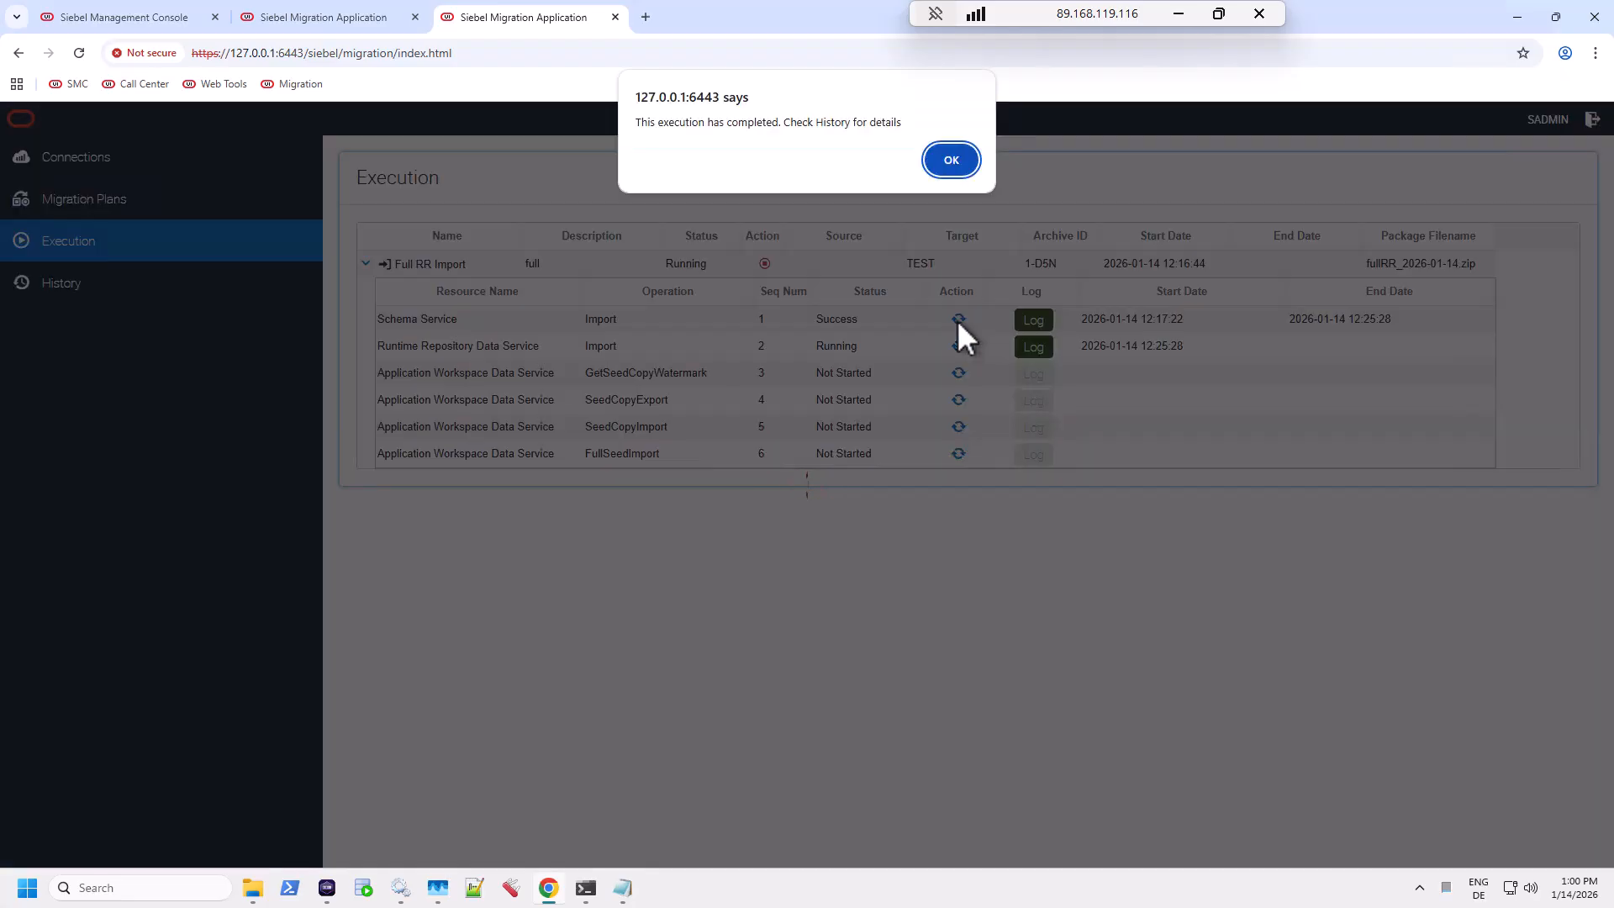
Step: Dismiss the completion alert and expand Full RR Import in History to see its six successful steps
click(961, 165)
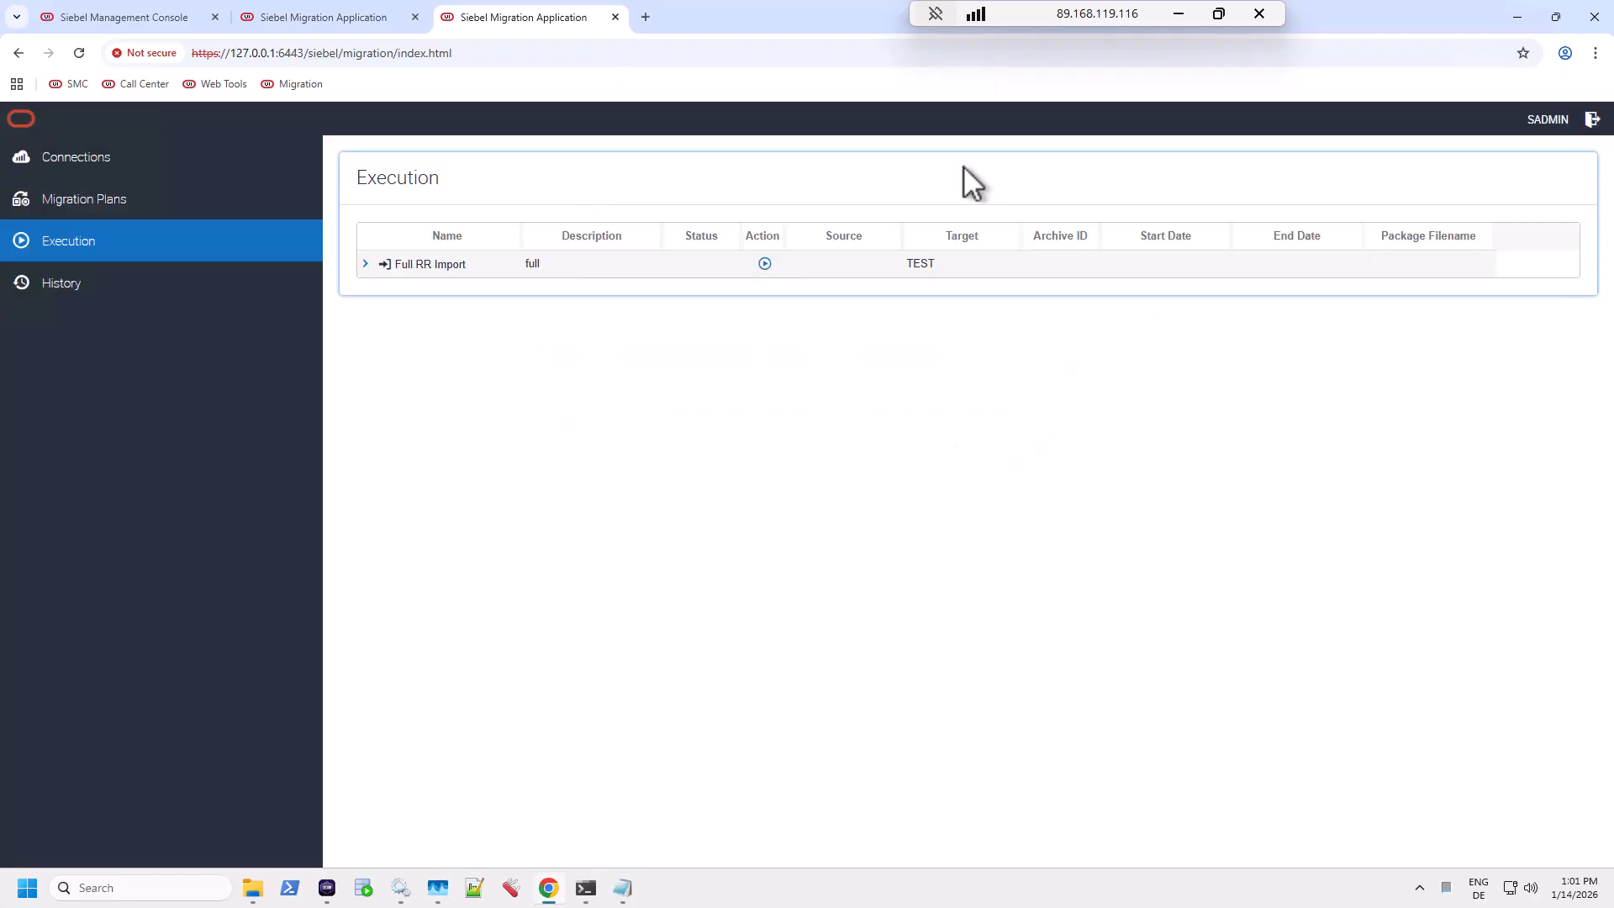
click(82, 290)
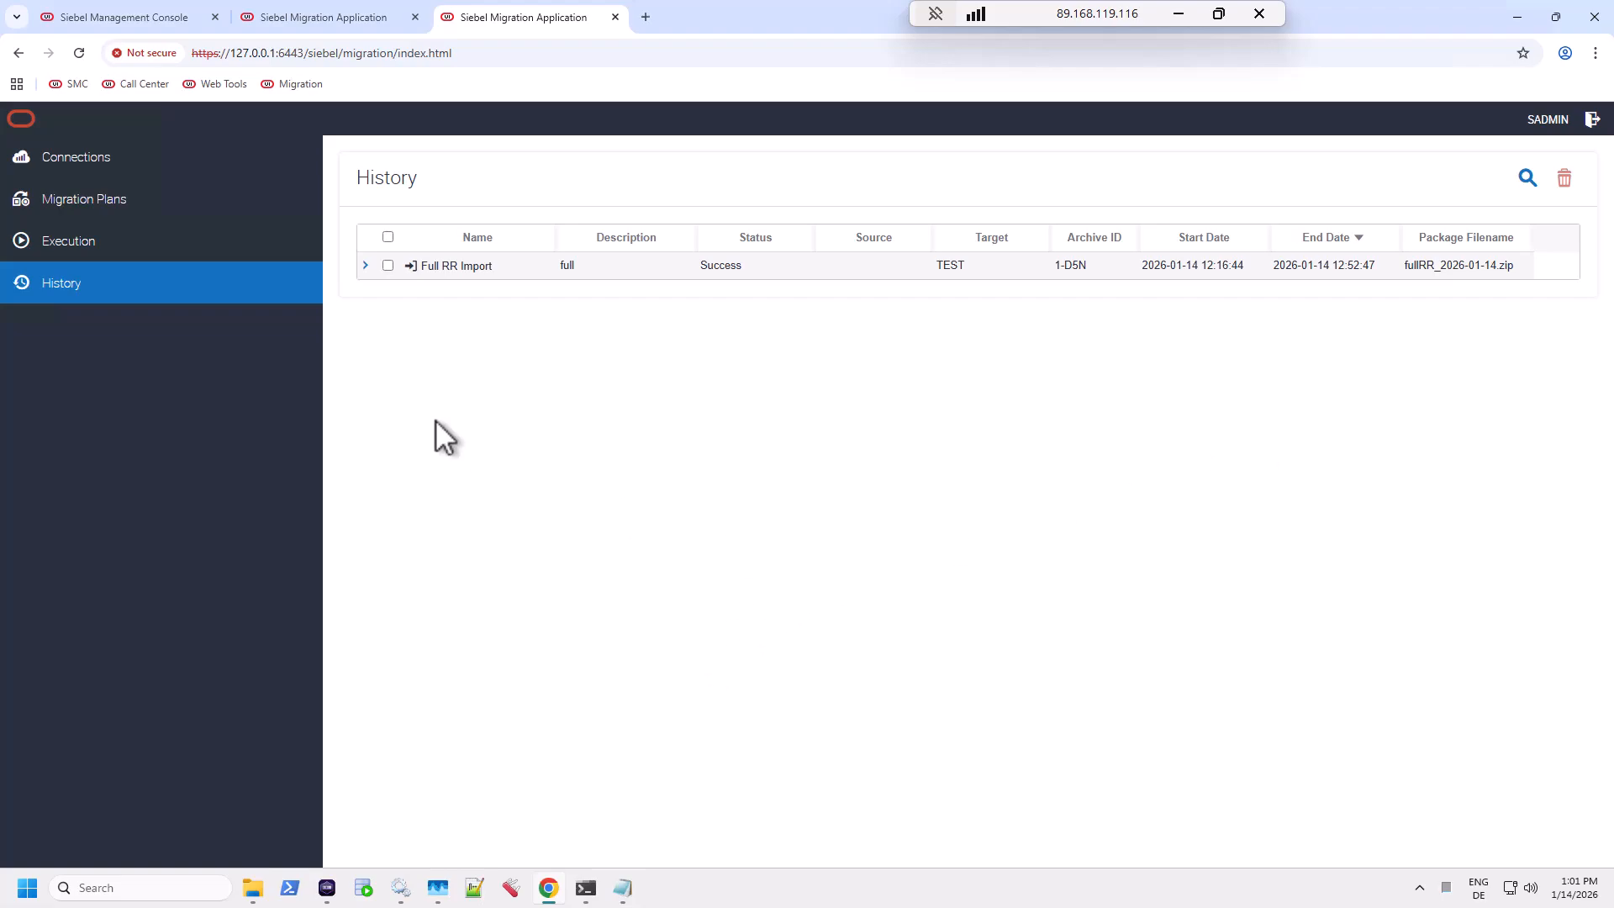
double_click(450, 266)
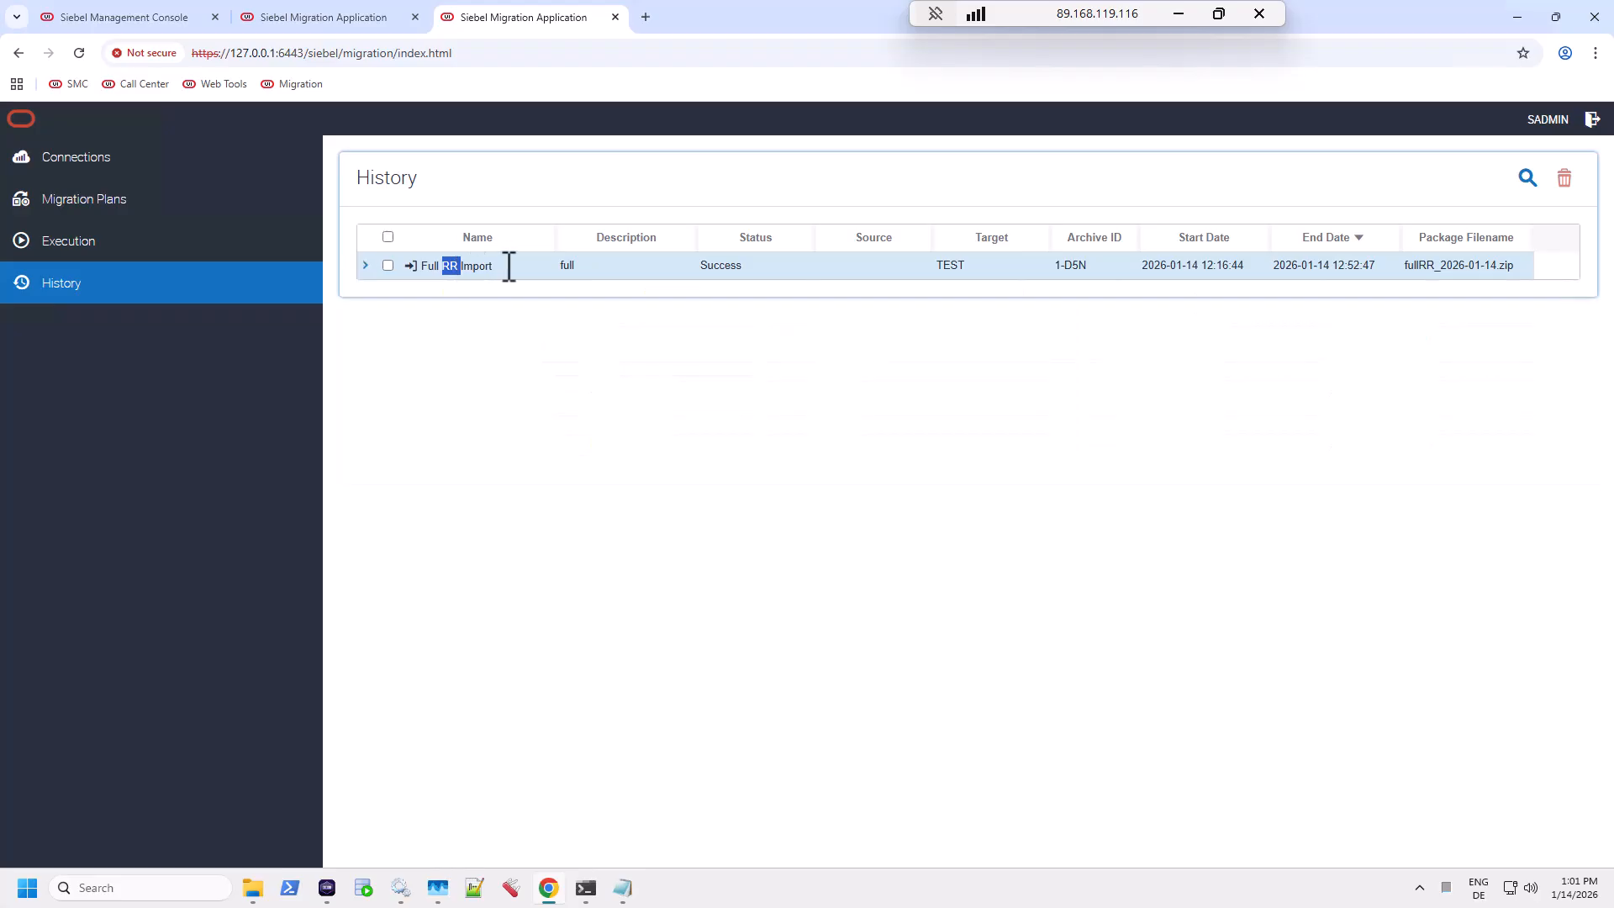
click(365, 265)
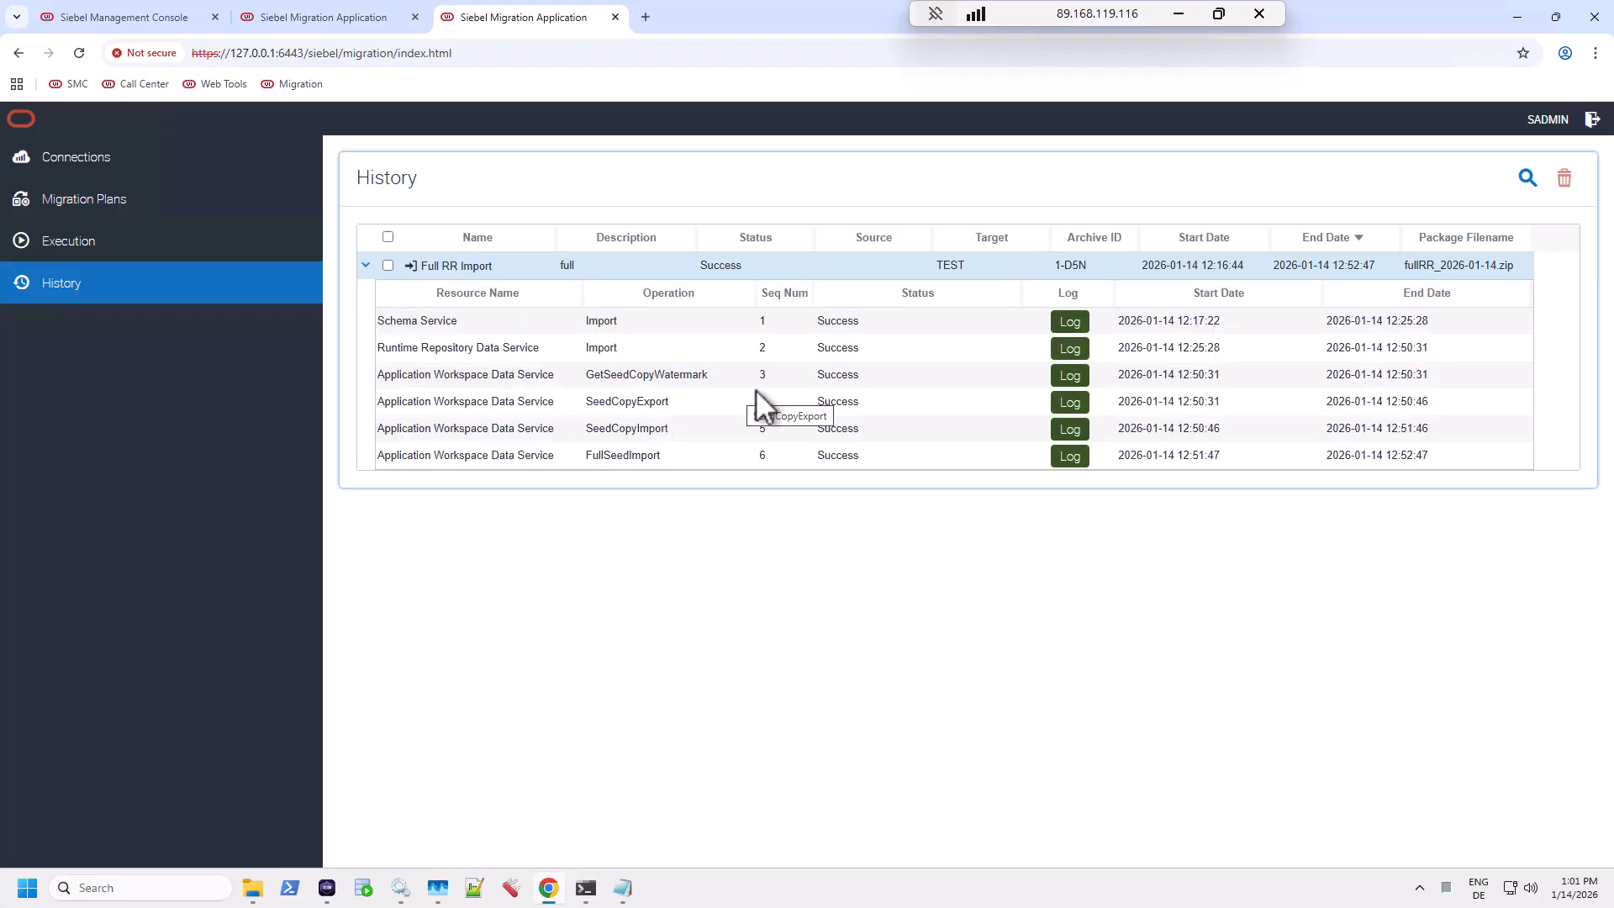
Step: Open the Runtime Repository Data Service log and highlight the repimexp command and 'Migrated Repository' argument
click(1074, 351)
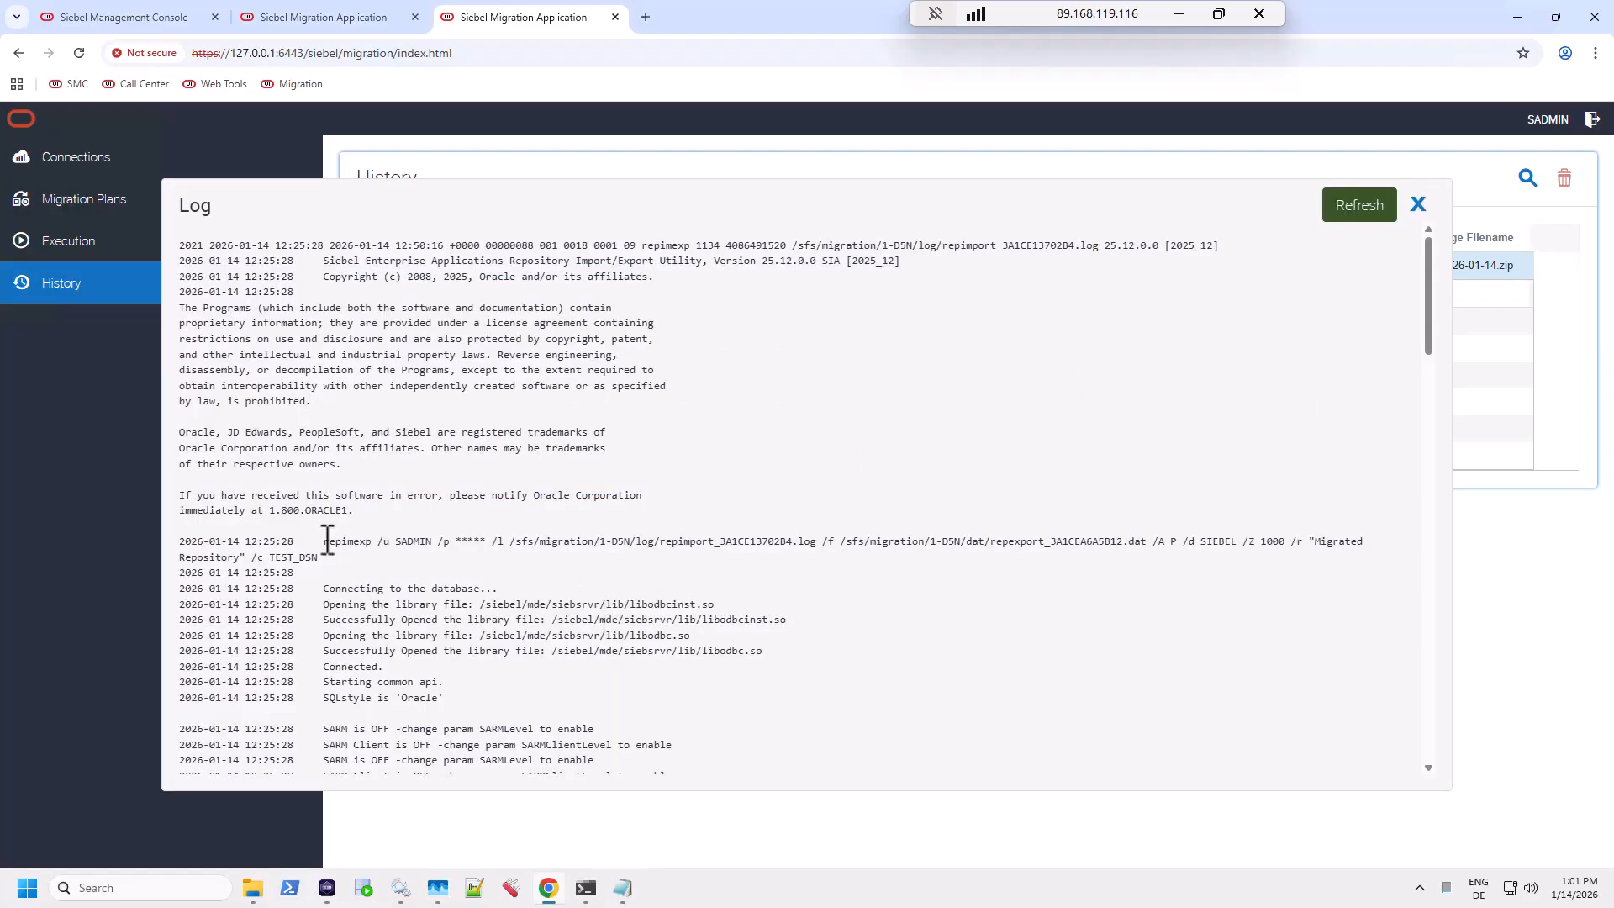
drag(324, 543, 788, 542)
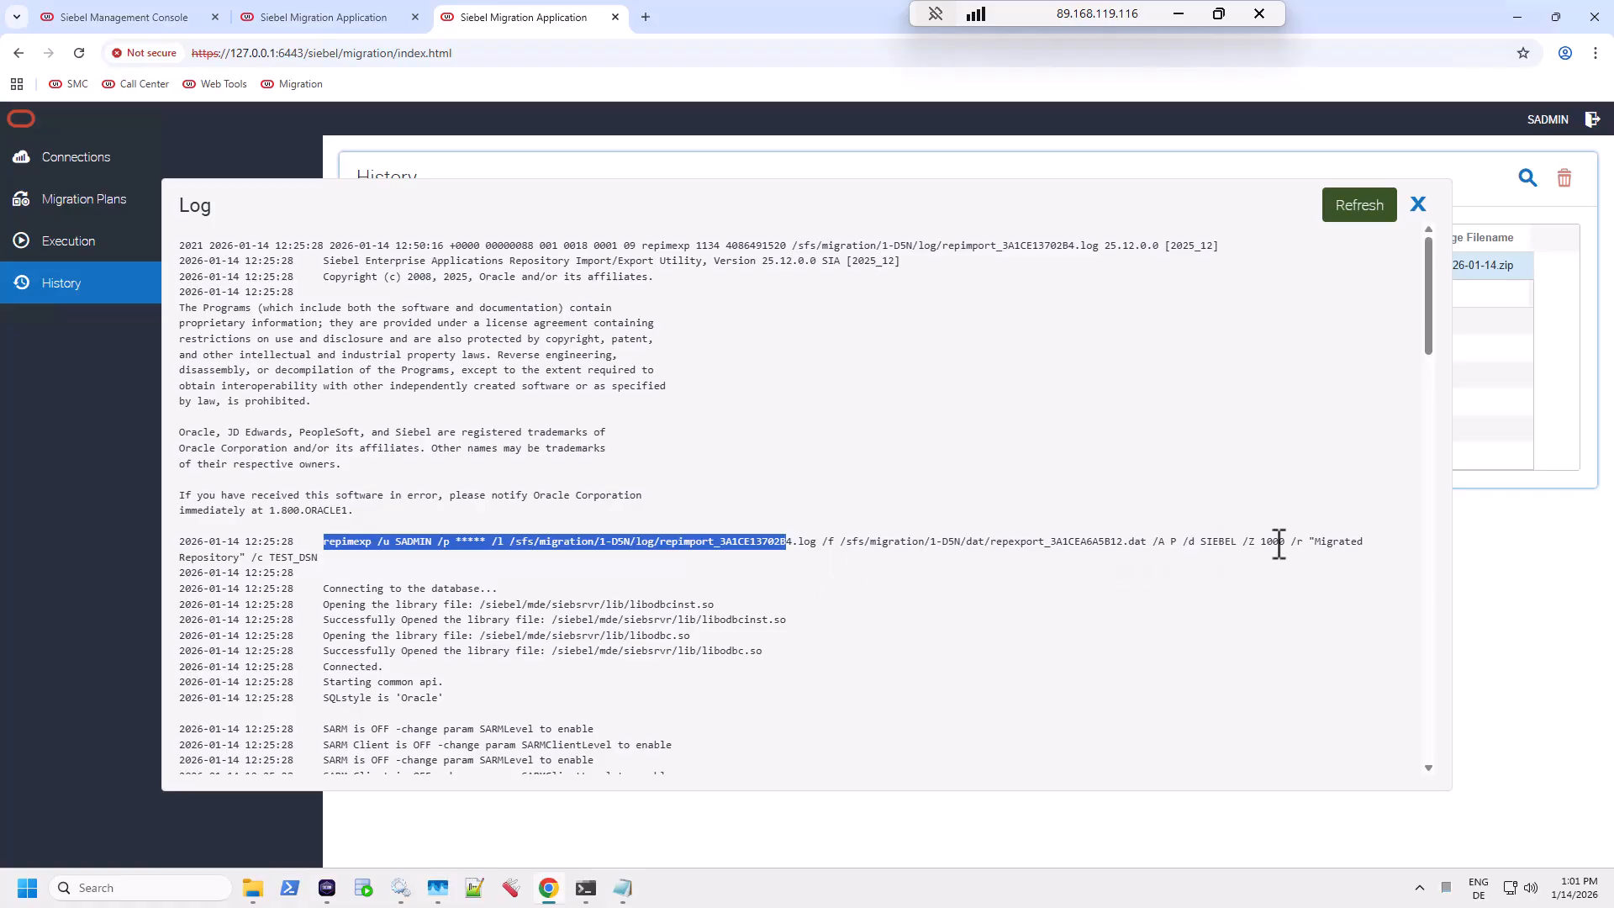
drag(1293, 542, 247, 558)
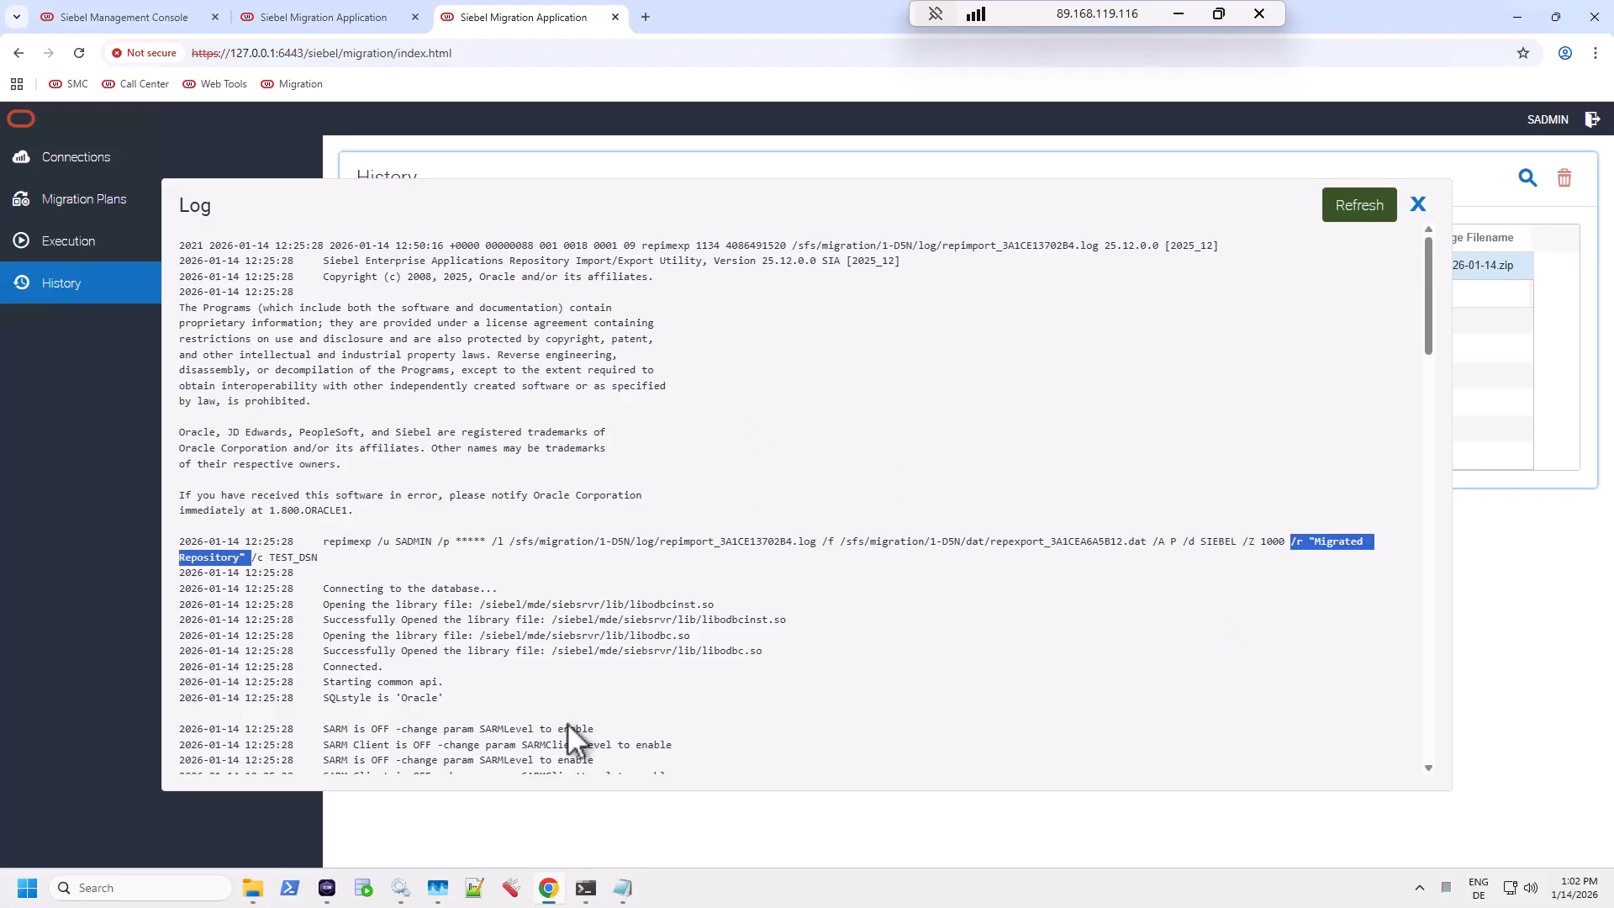
click(330, 889)
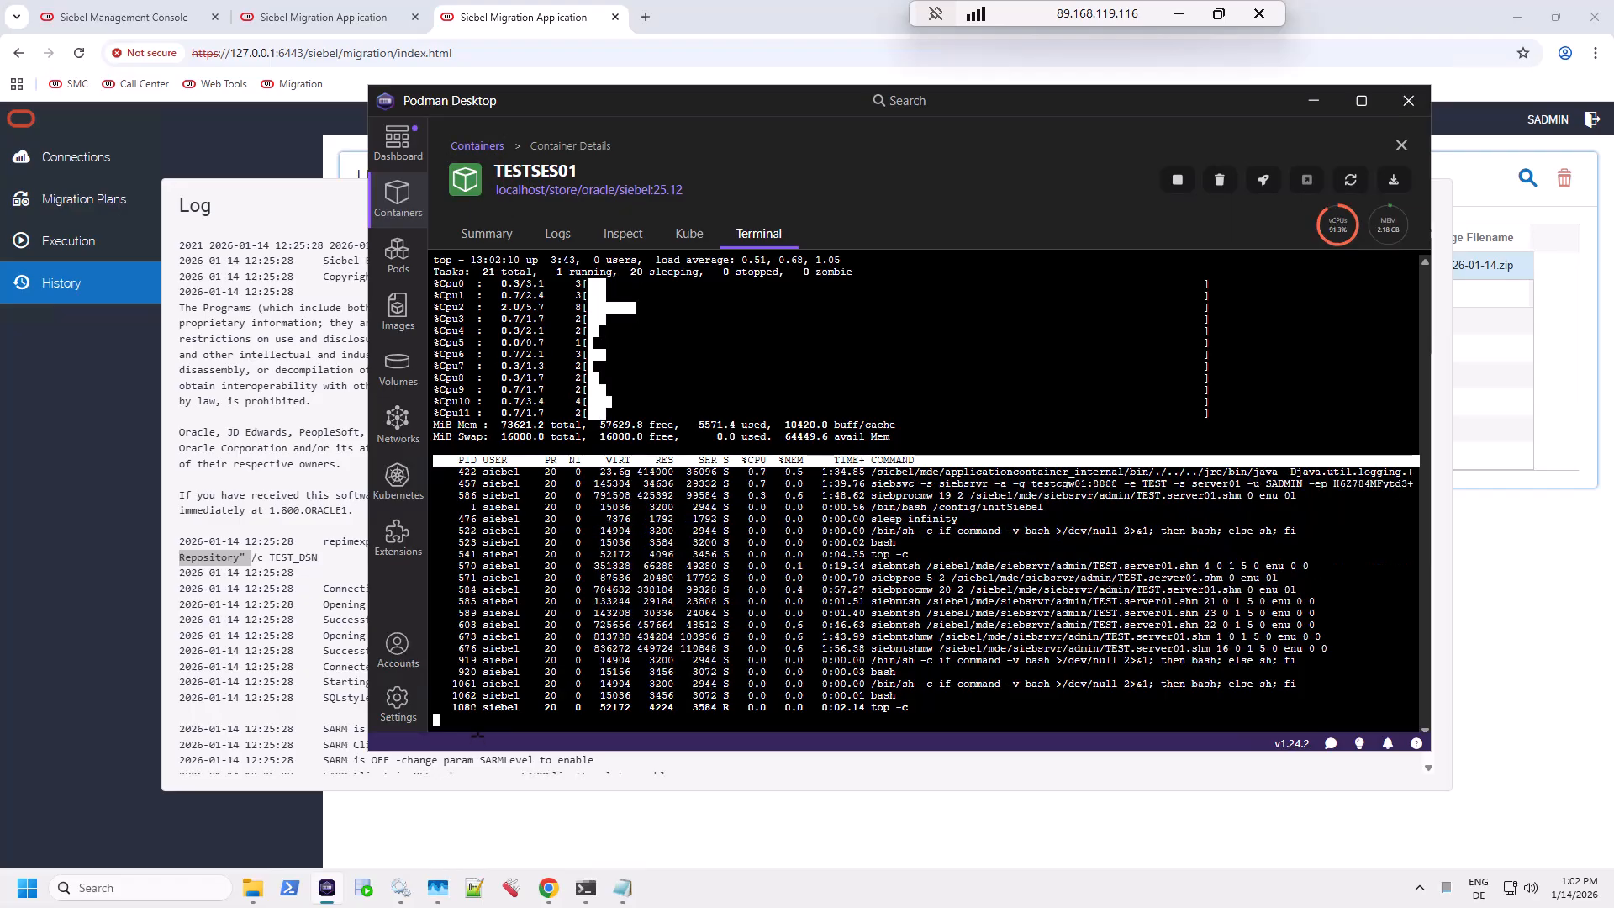
Step: Quit top, clear the terminal and connect SQL*Plus to FREEPDB1 as the Siebel schema user
key(q)
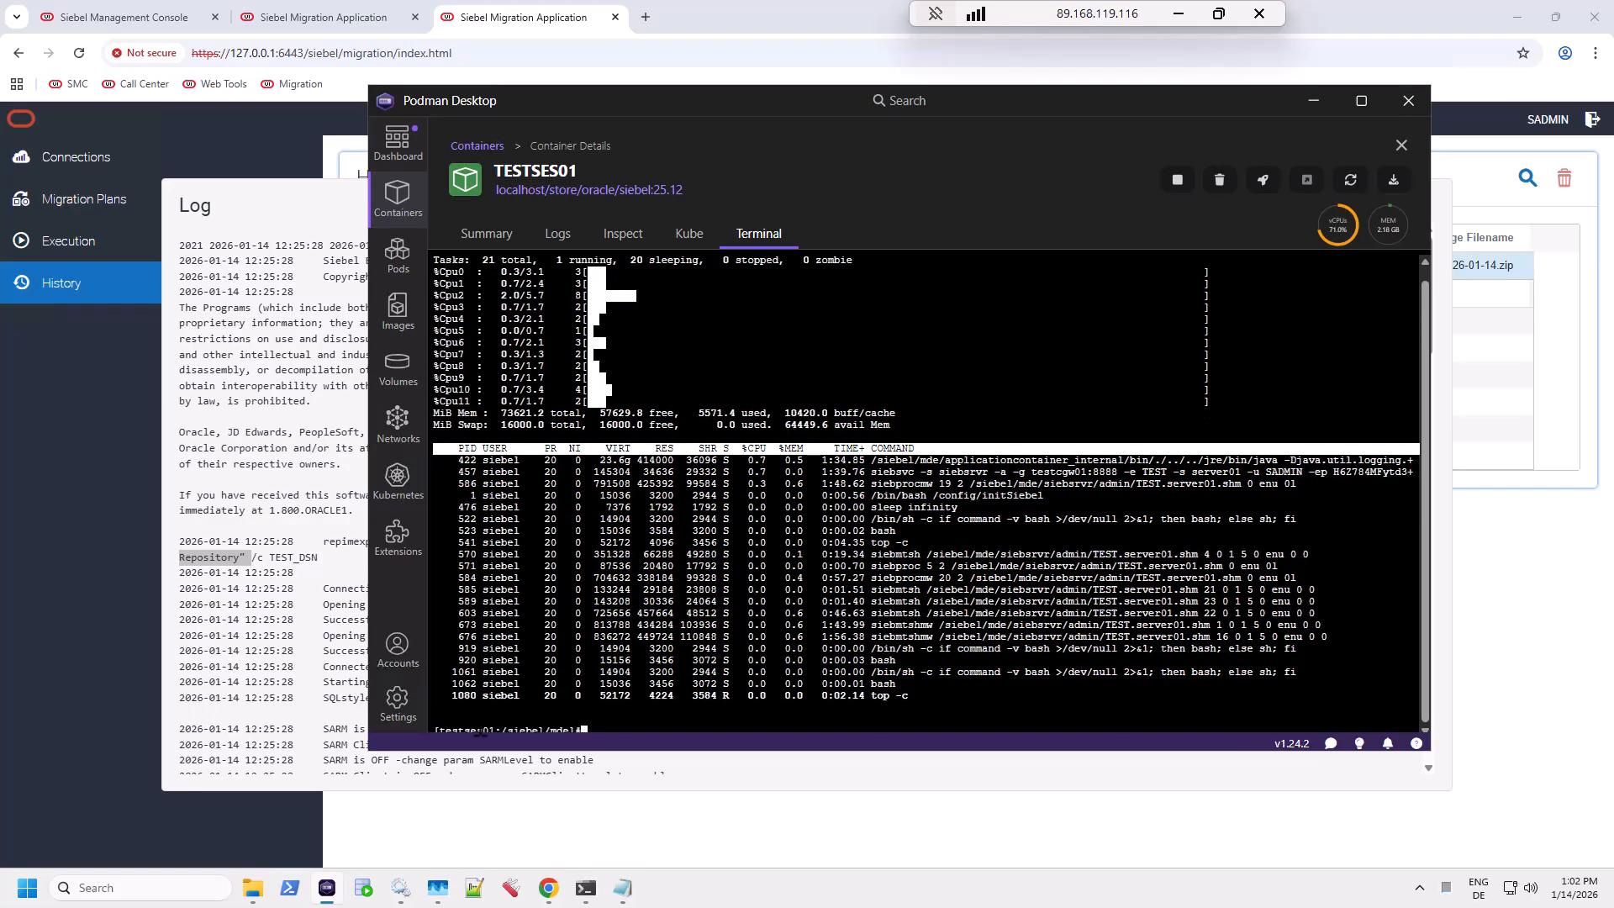
key(Return)
text(clea)
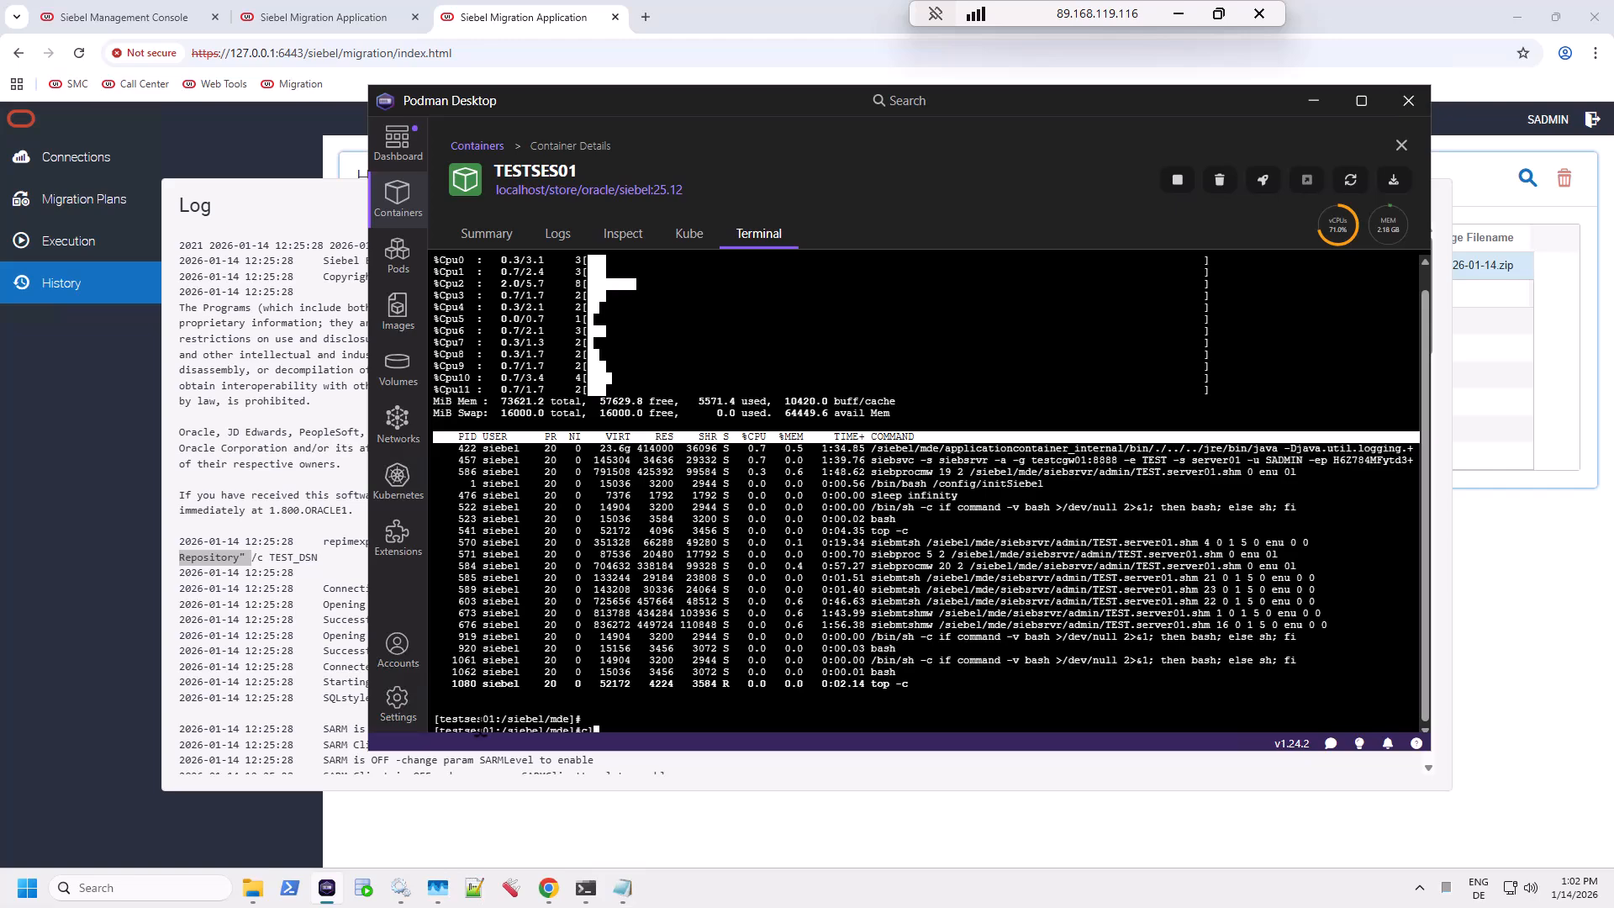
text(r)
key(Return)
text(sq)
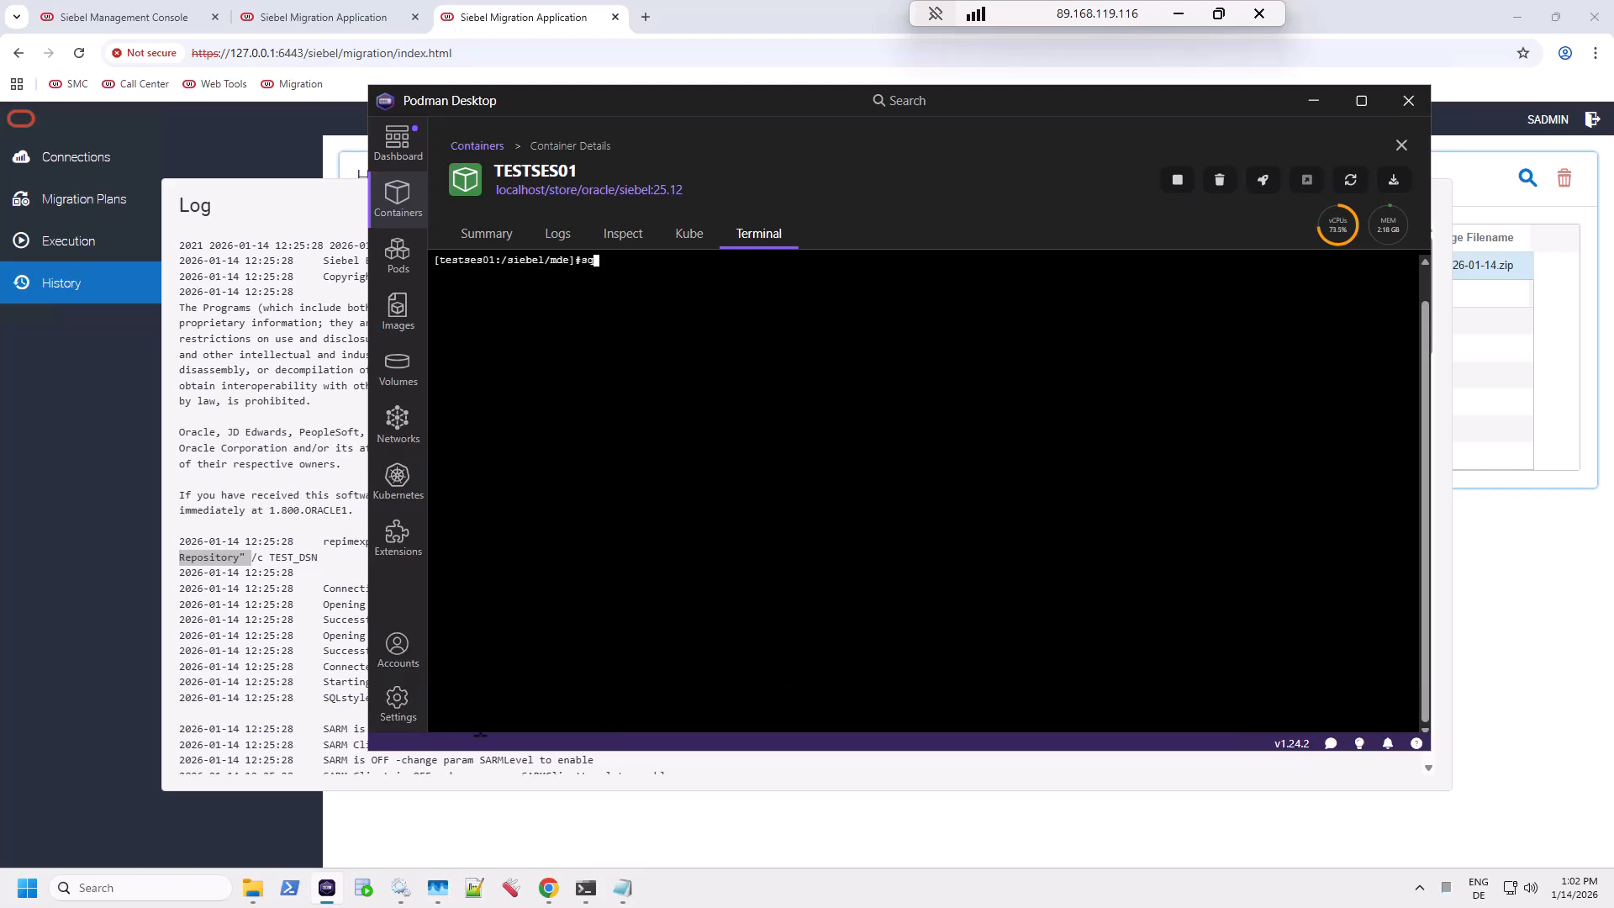
text(lplus SIEBEL/Welcome1@FREEPDB1)
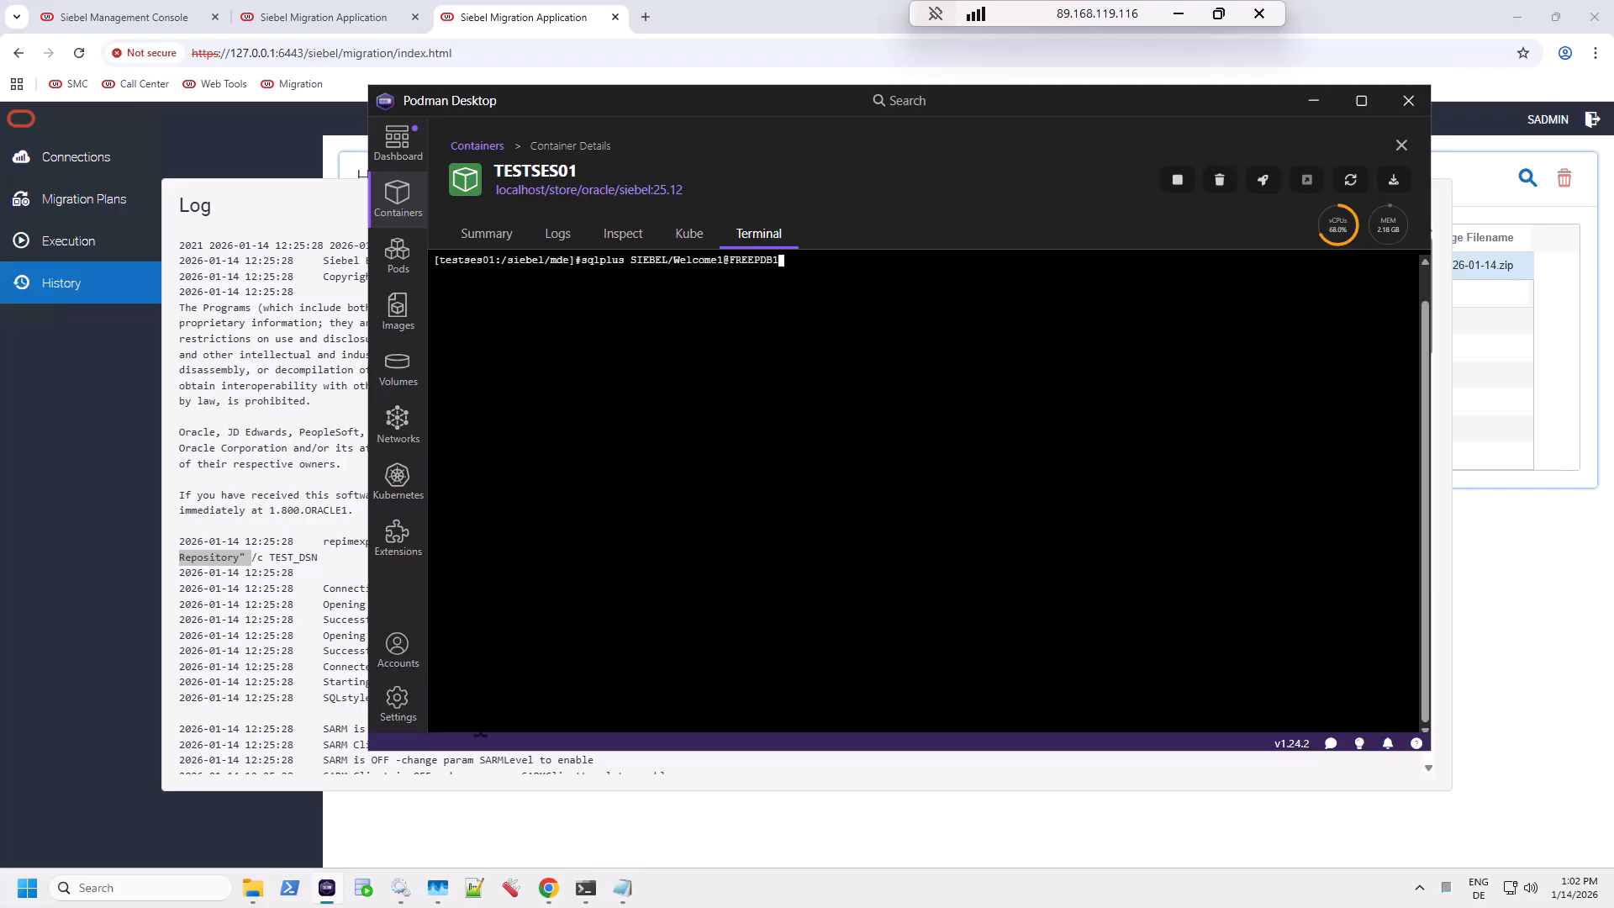
key(Return)
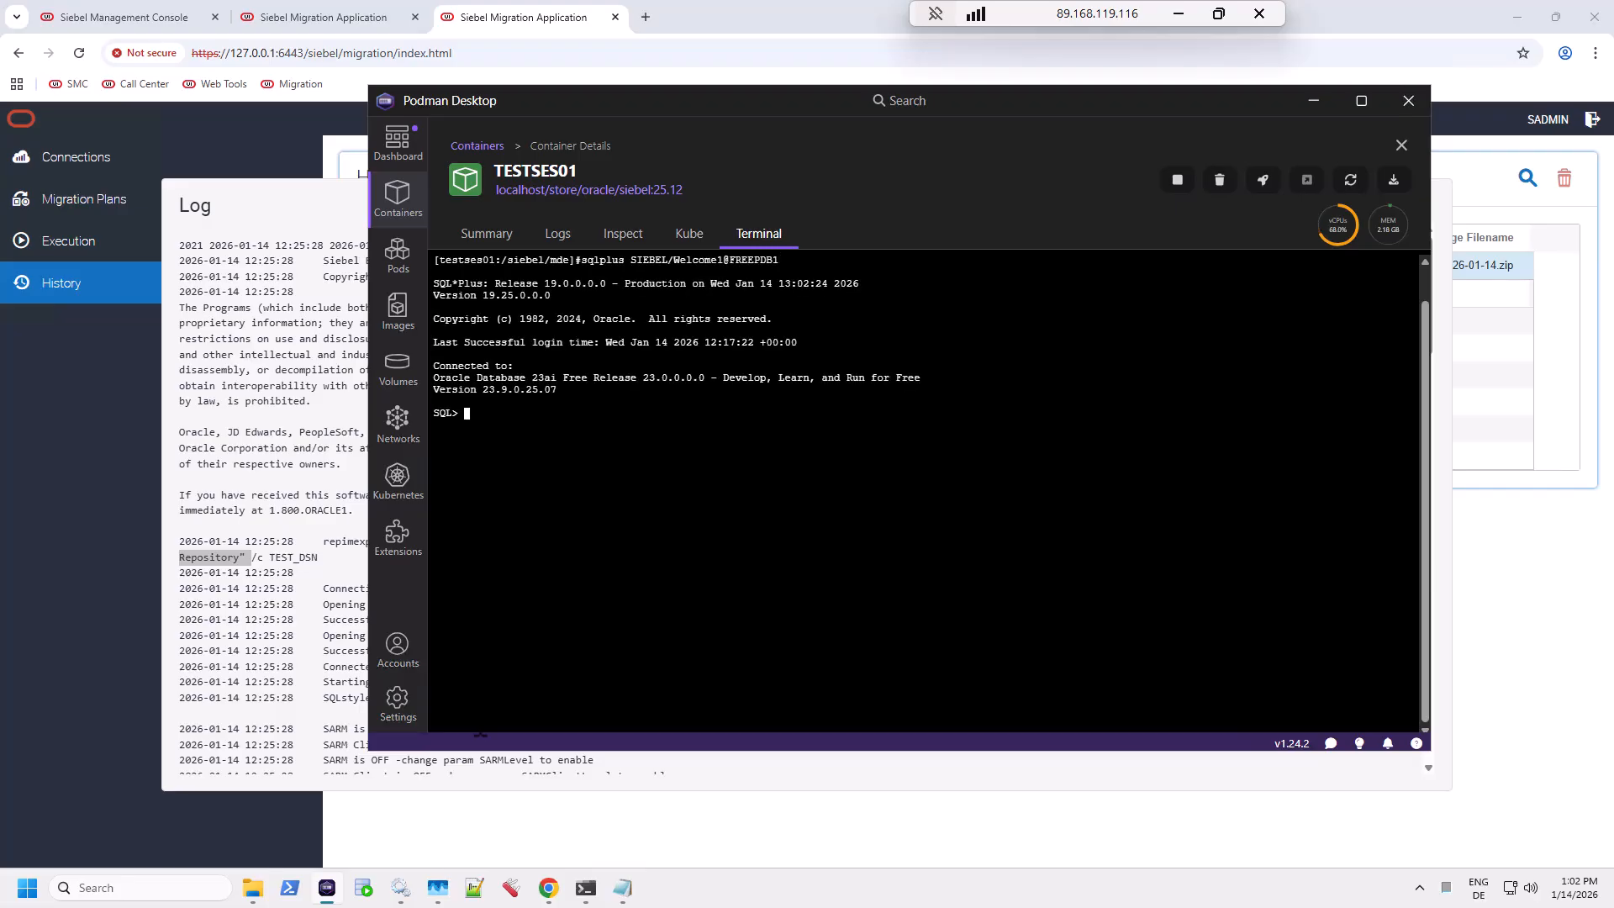
Step: Set the session container to FREEPDB1 and query names from s_repository
text(alter session set container=FREEPDB1;)
key(Return)
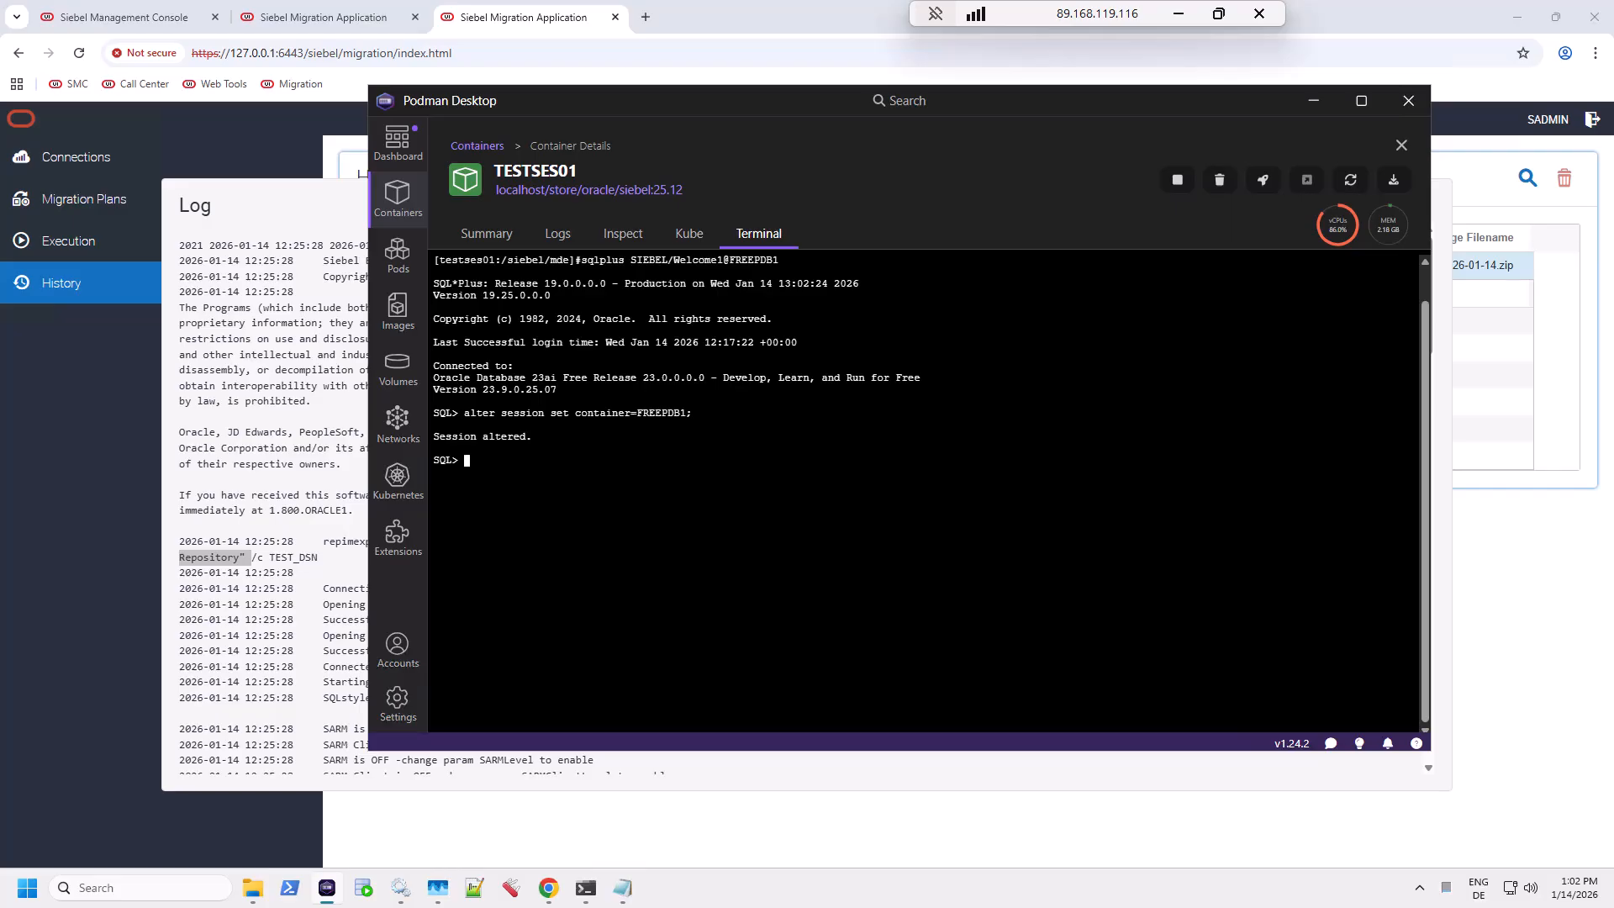
text(select name from s_repository;)
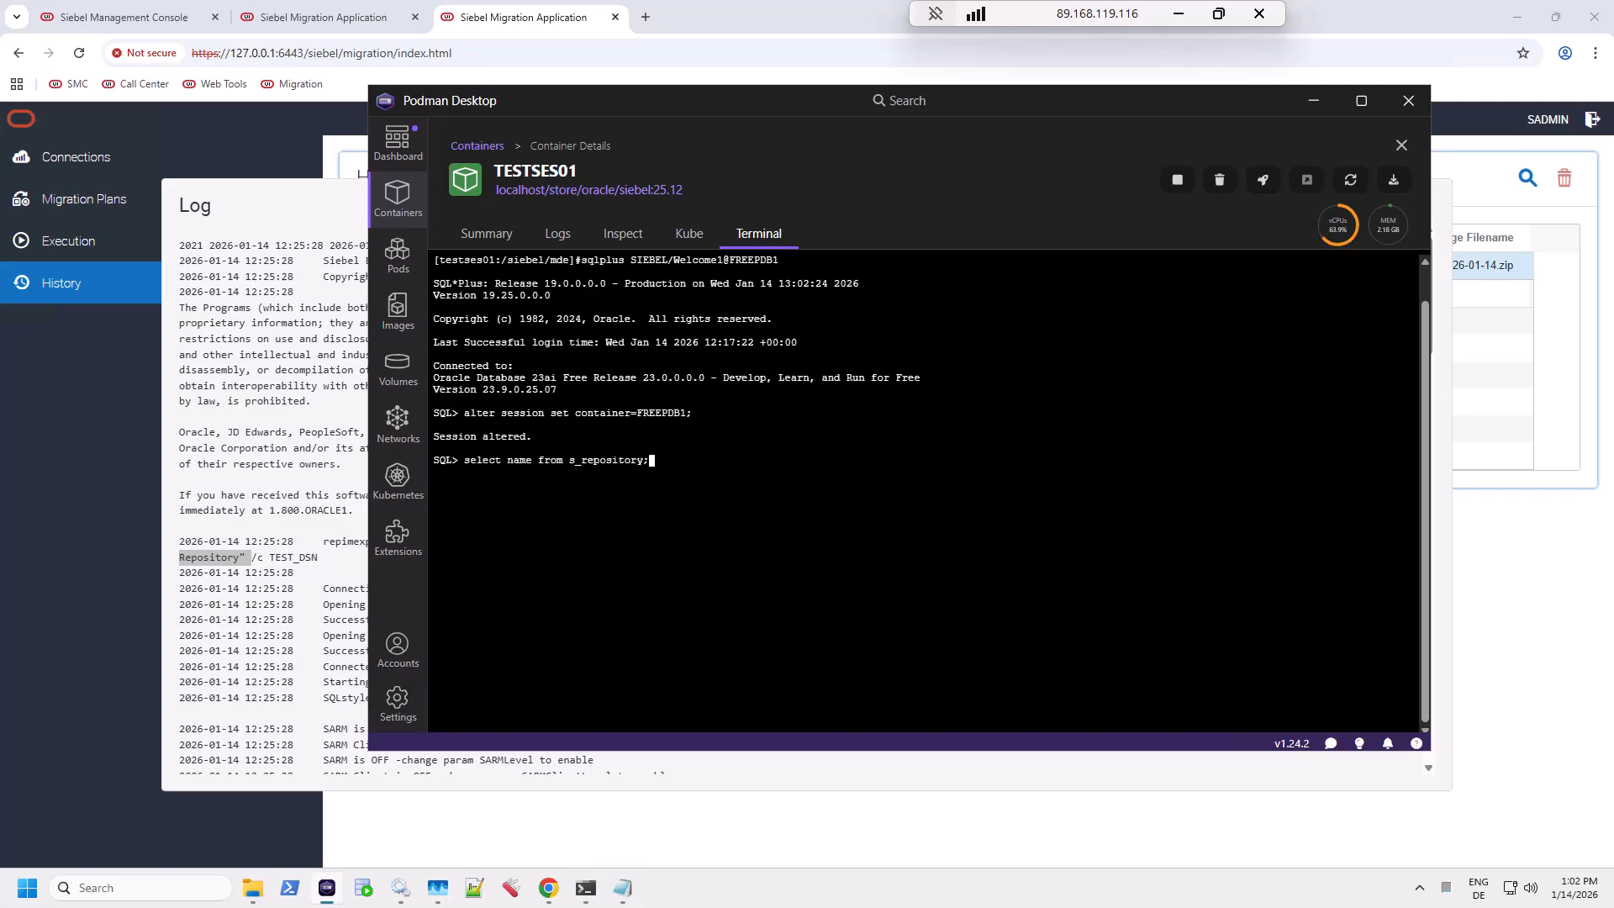
key(Return)
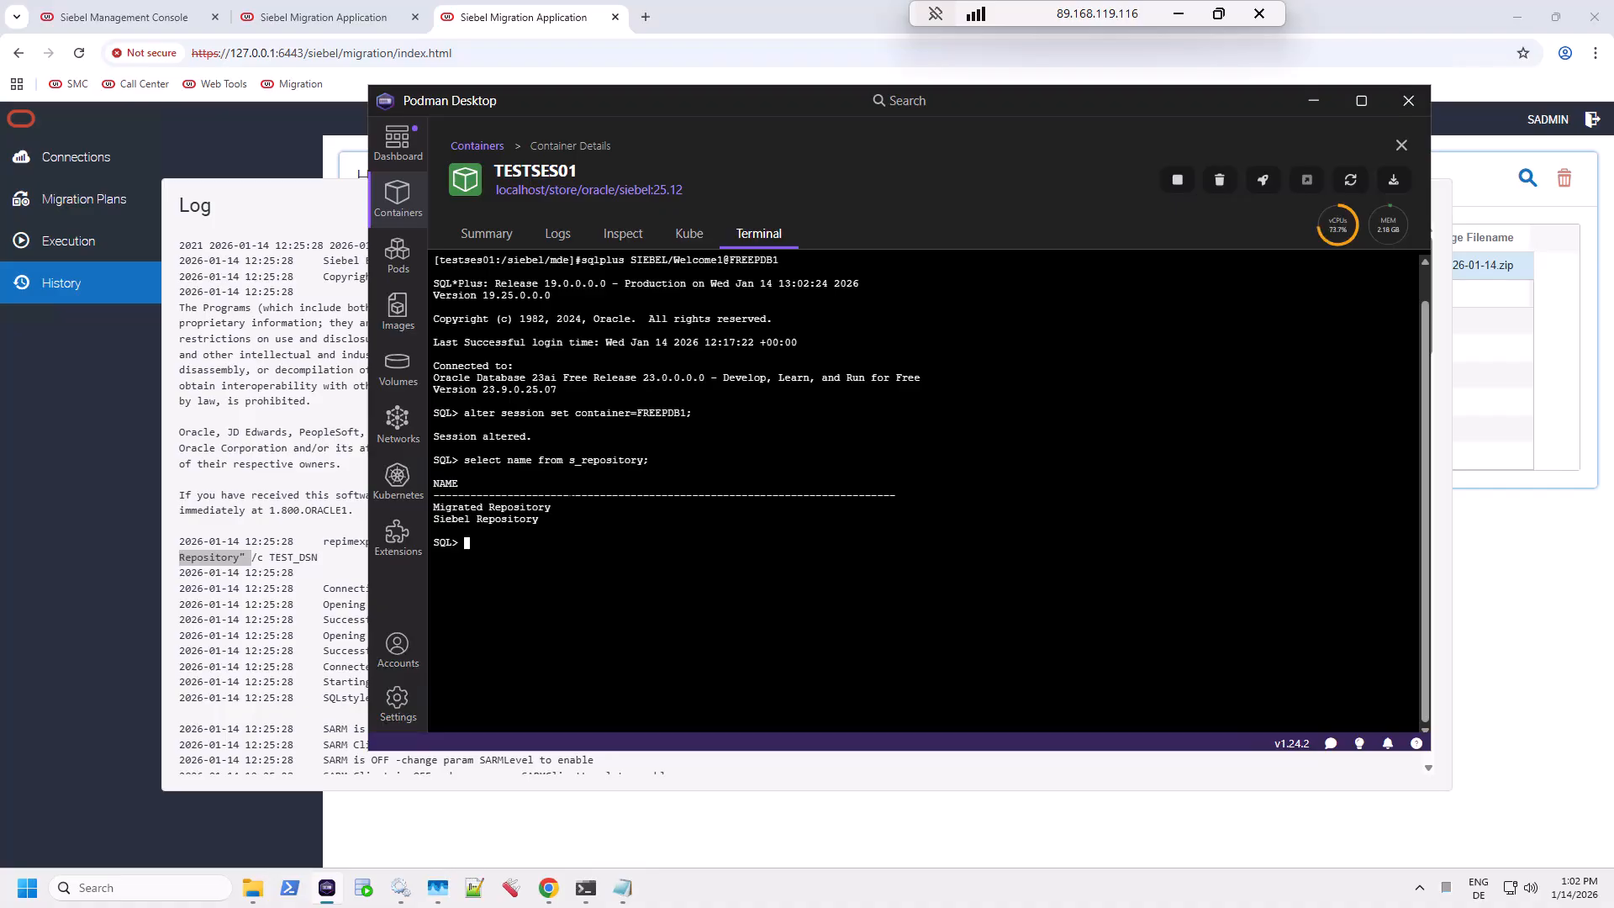
Step: Highlight the Migrated Repository and Siebel Repository result lines
drag(561, 507, 432, 510)
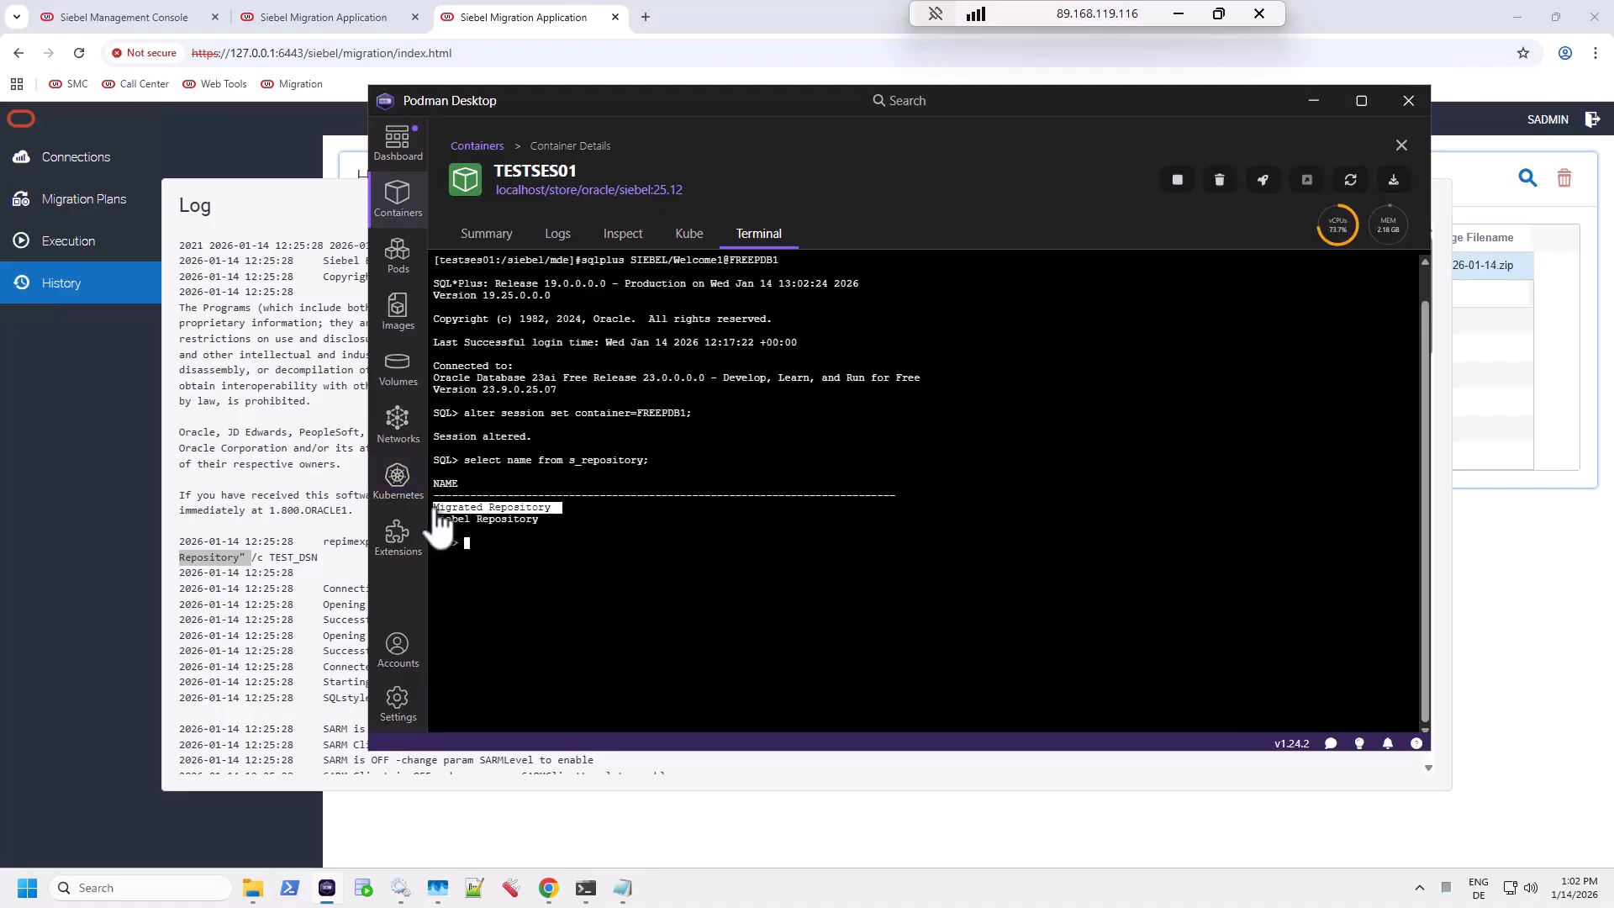
drag(544, 518, 436, 518)
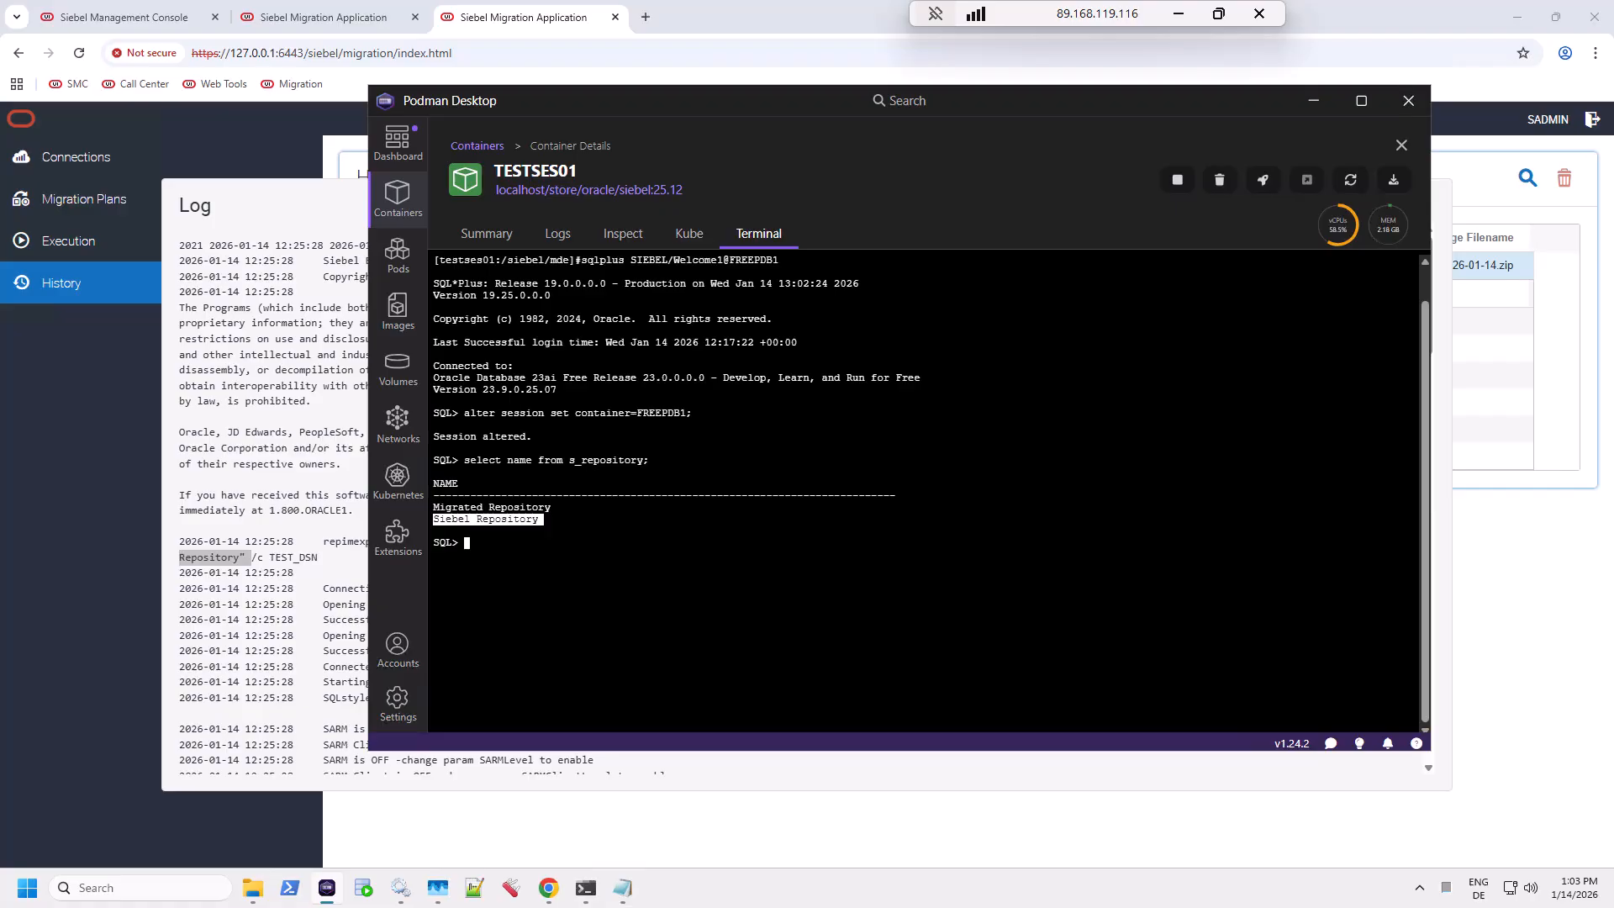
drag(543, 519, 433, 516)
drag(433, 508, 534, 511)
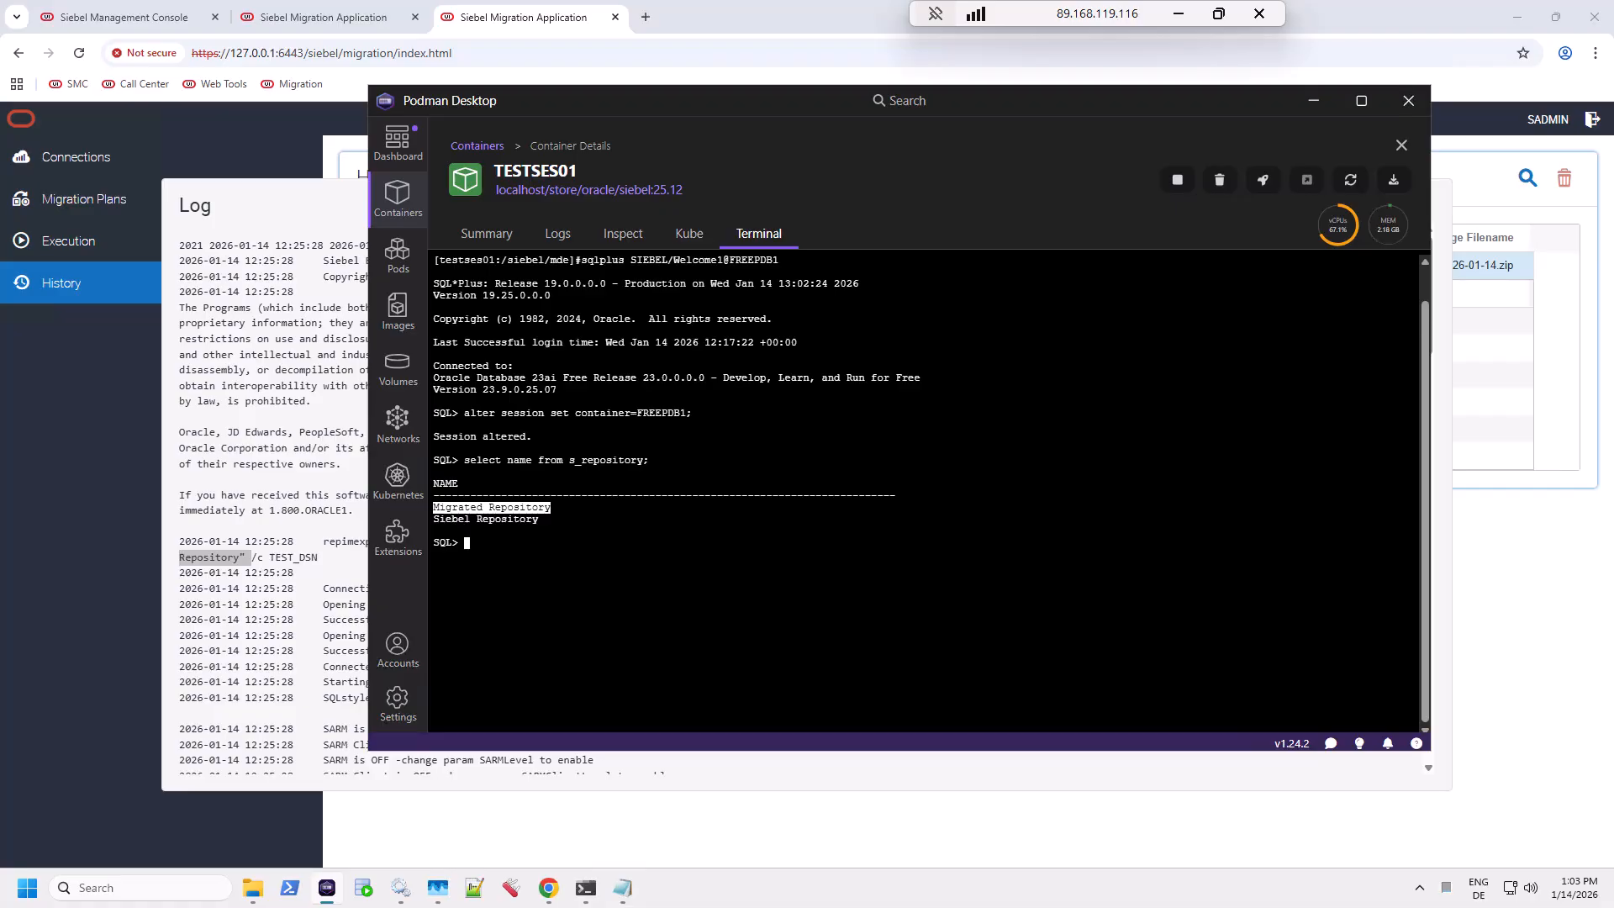
Step: Exit SQL*Plus, clear the screen, change into siebsrvr and source siebenv.sh
text(exit)
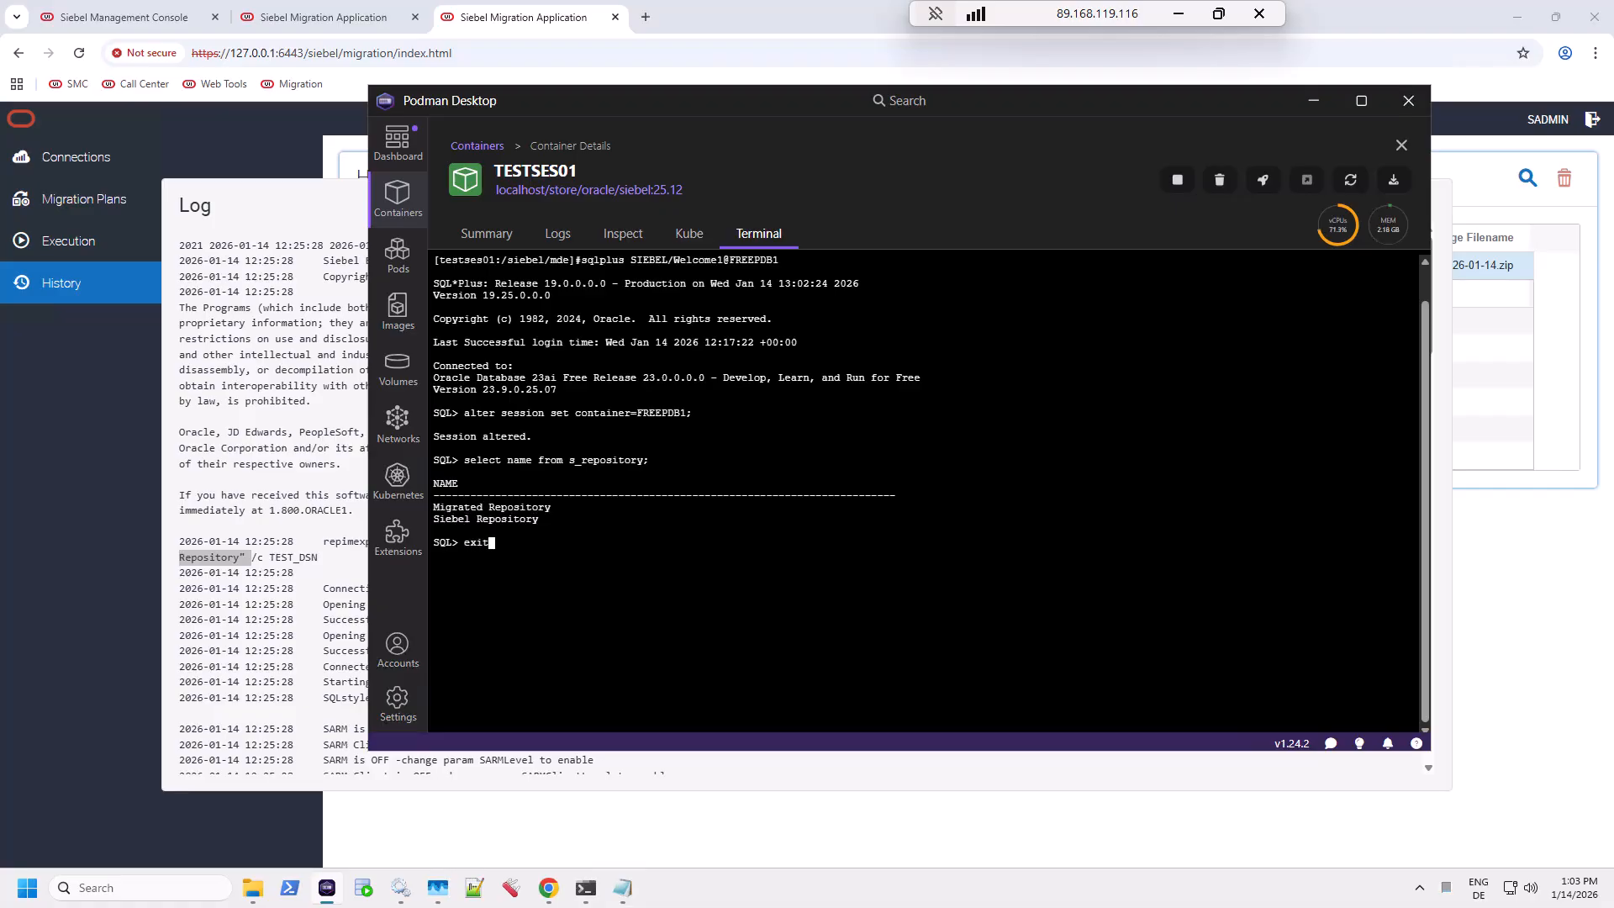
key(Return)
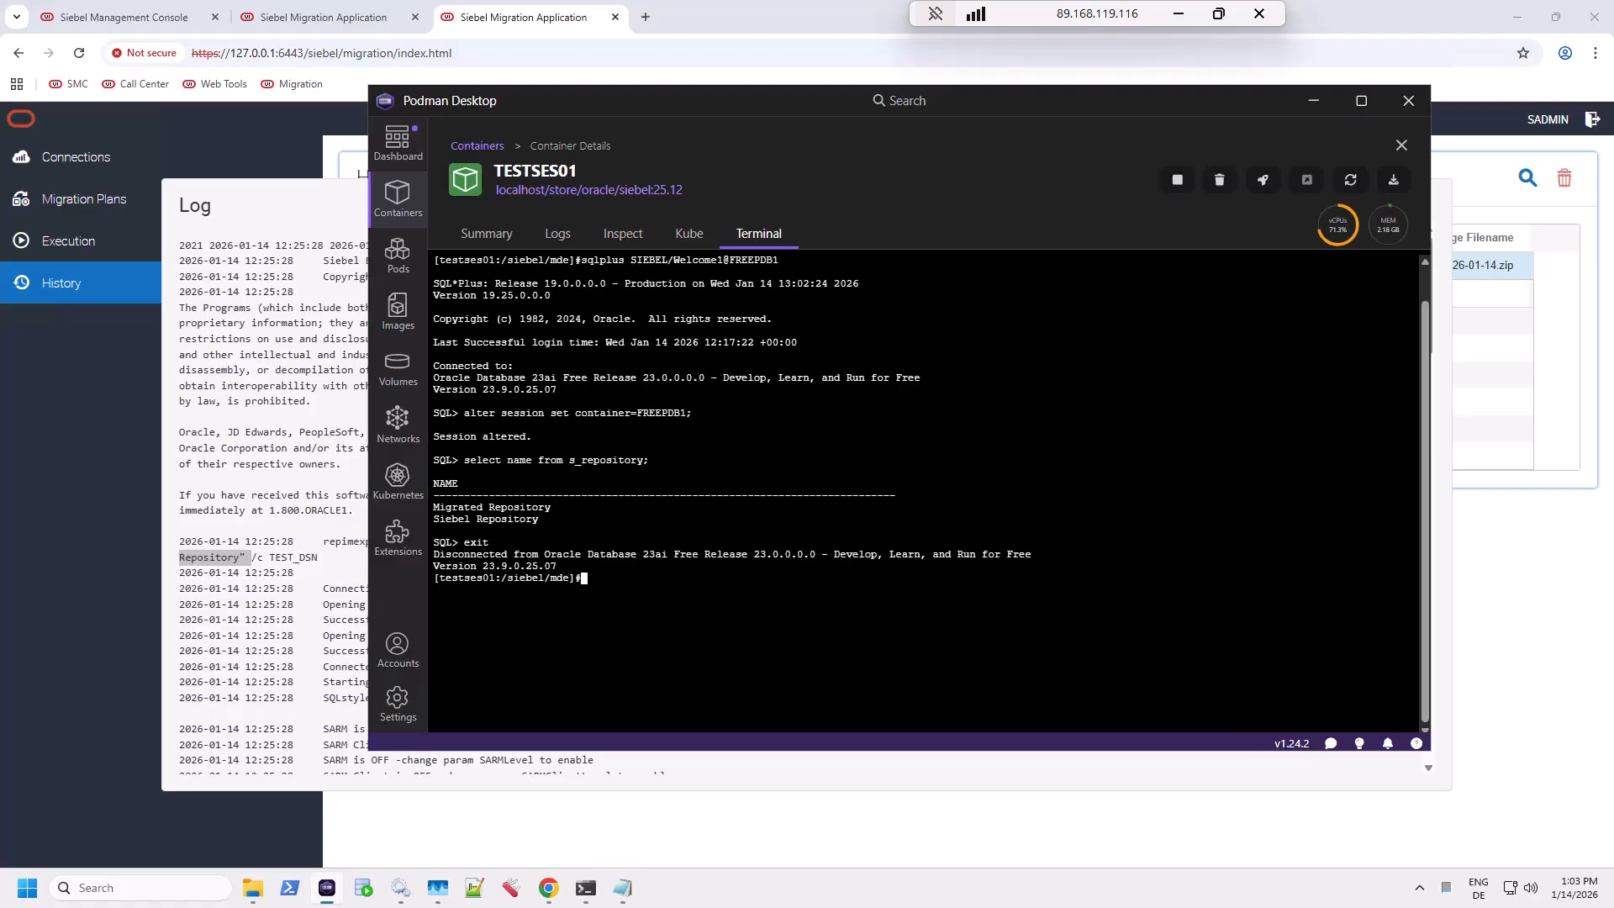
text(clear)
key(Return)
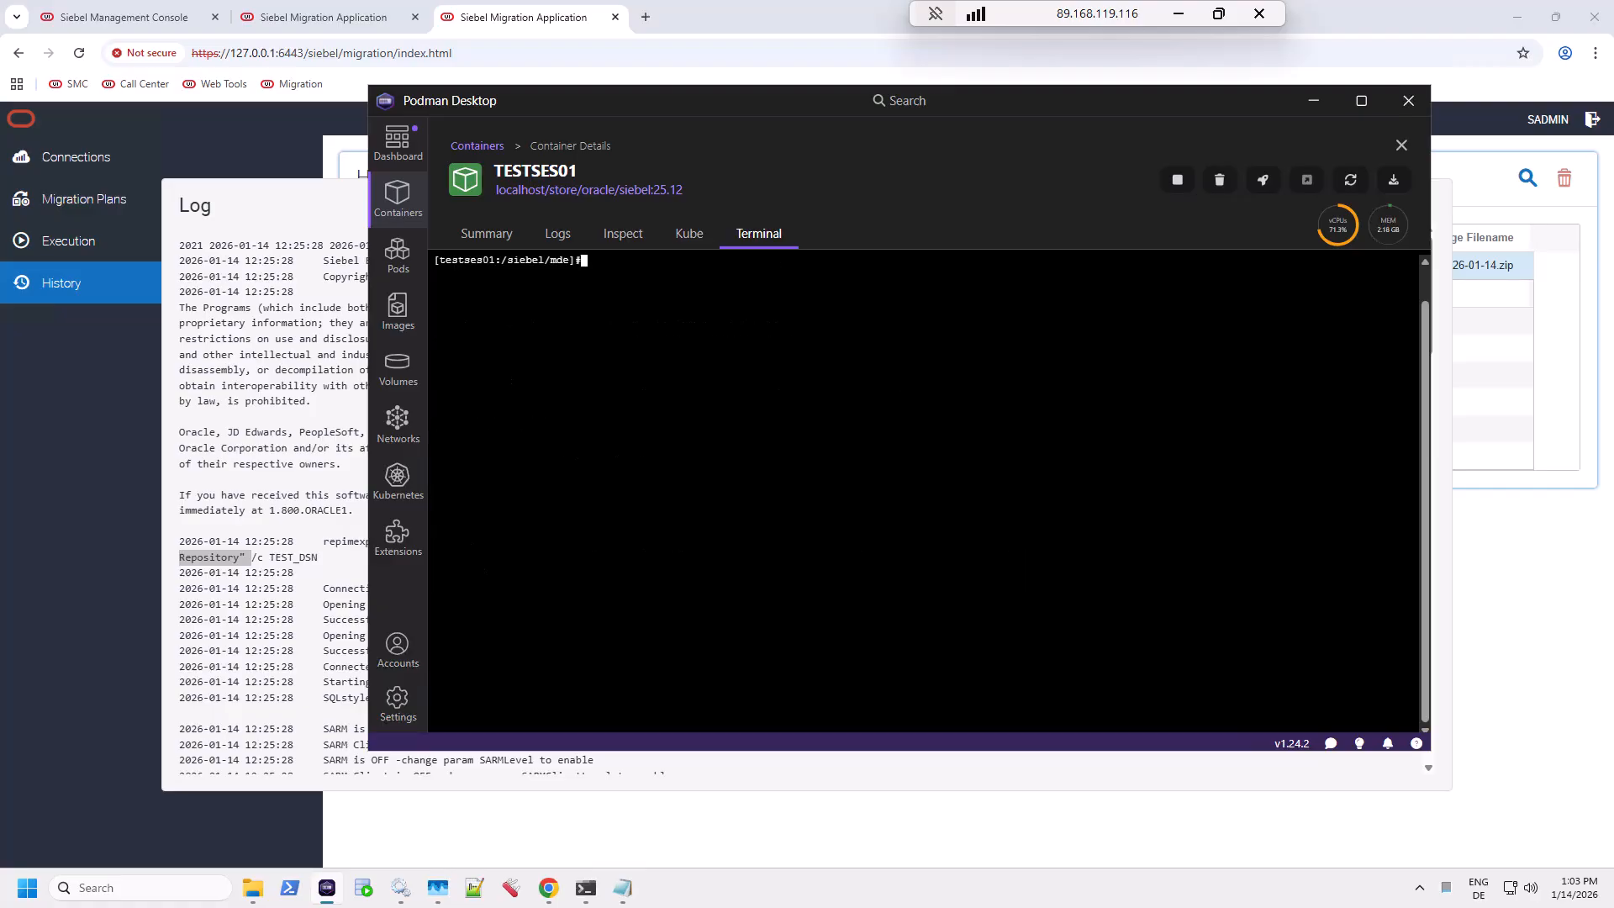
text(cd siebs)
key(Tab)
key(Return)
text(..)
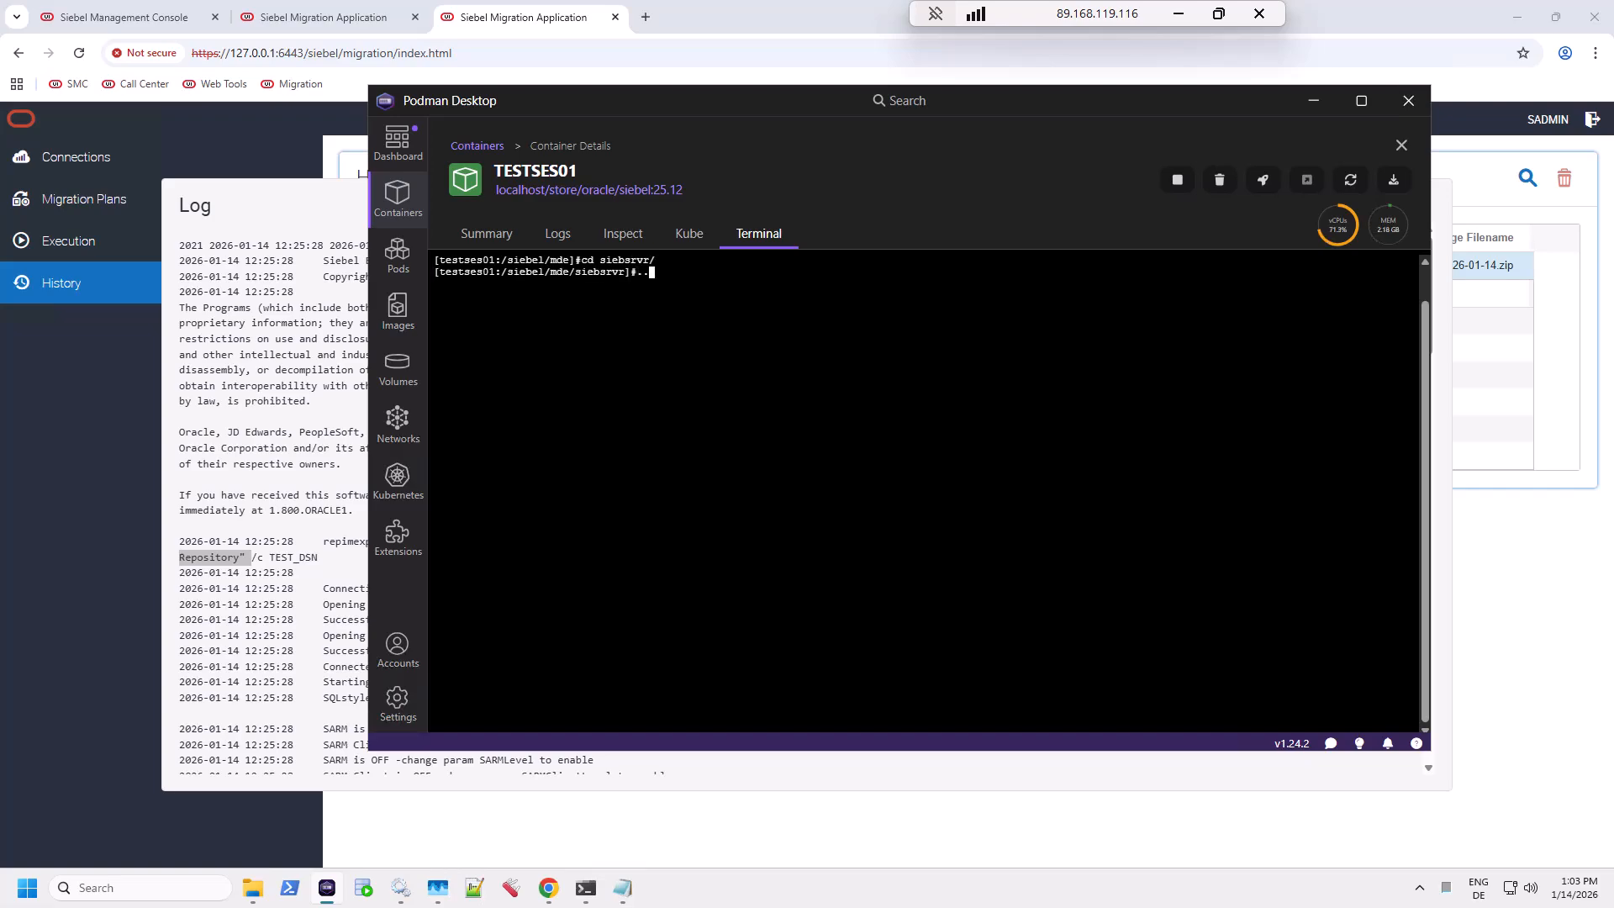
text(./siebenv.sh)
key(Return)
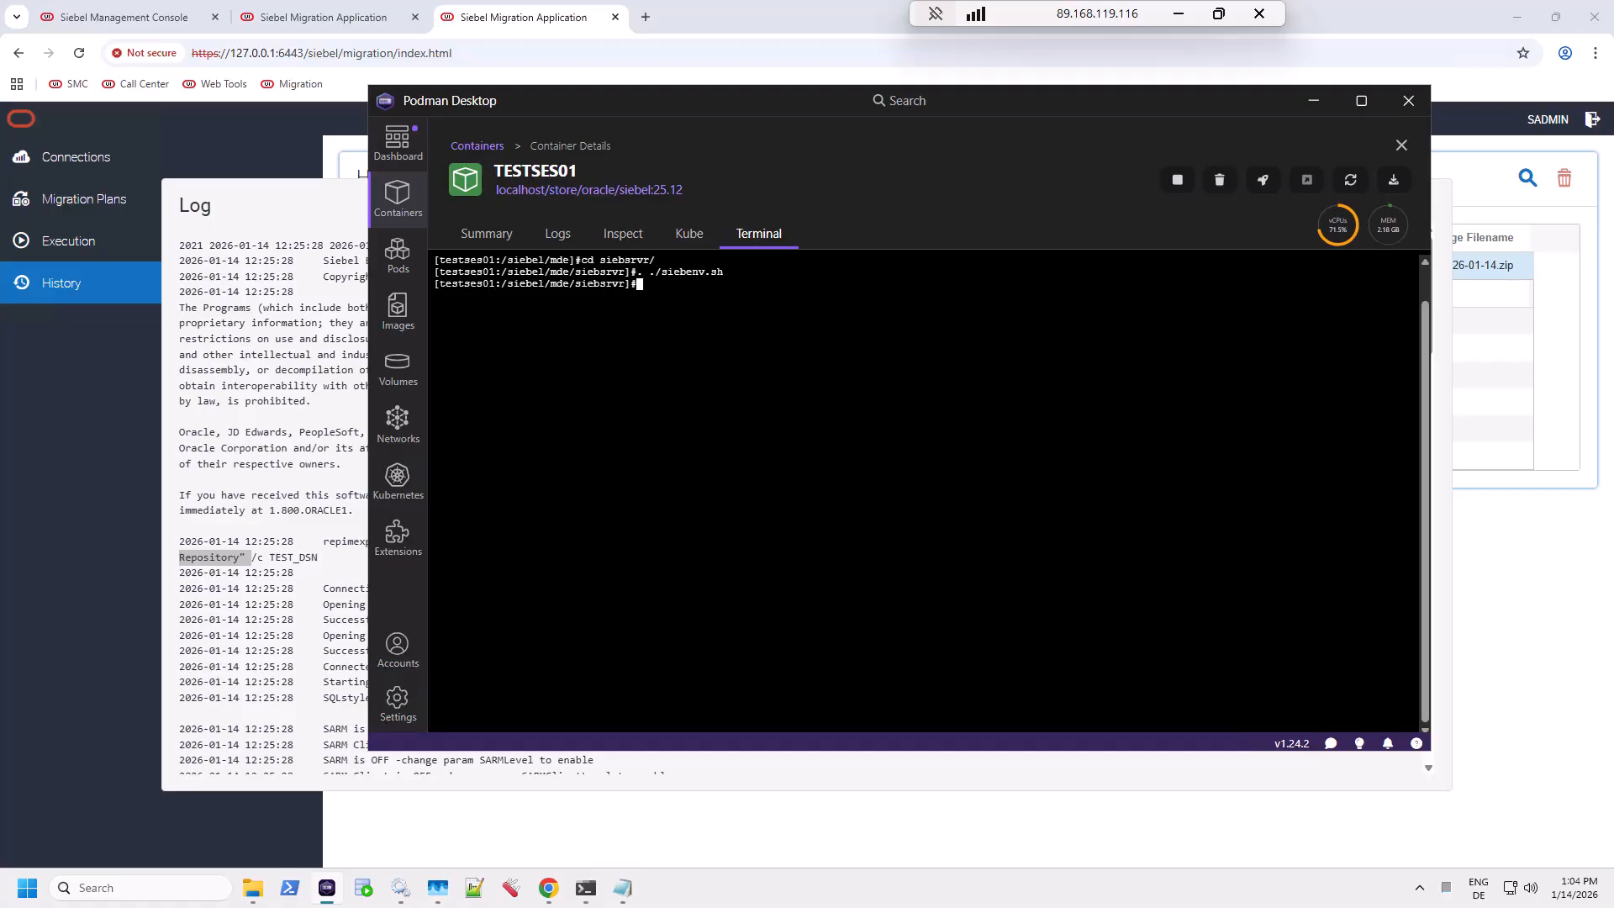
Step: Run siebdevcli from the bin folder and highlight its usage syntax line
text(cd bin)
key(Return)
text(siebde)
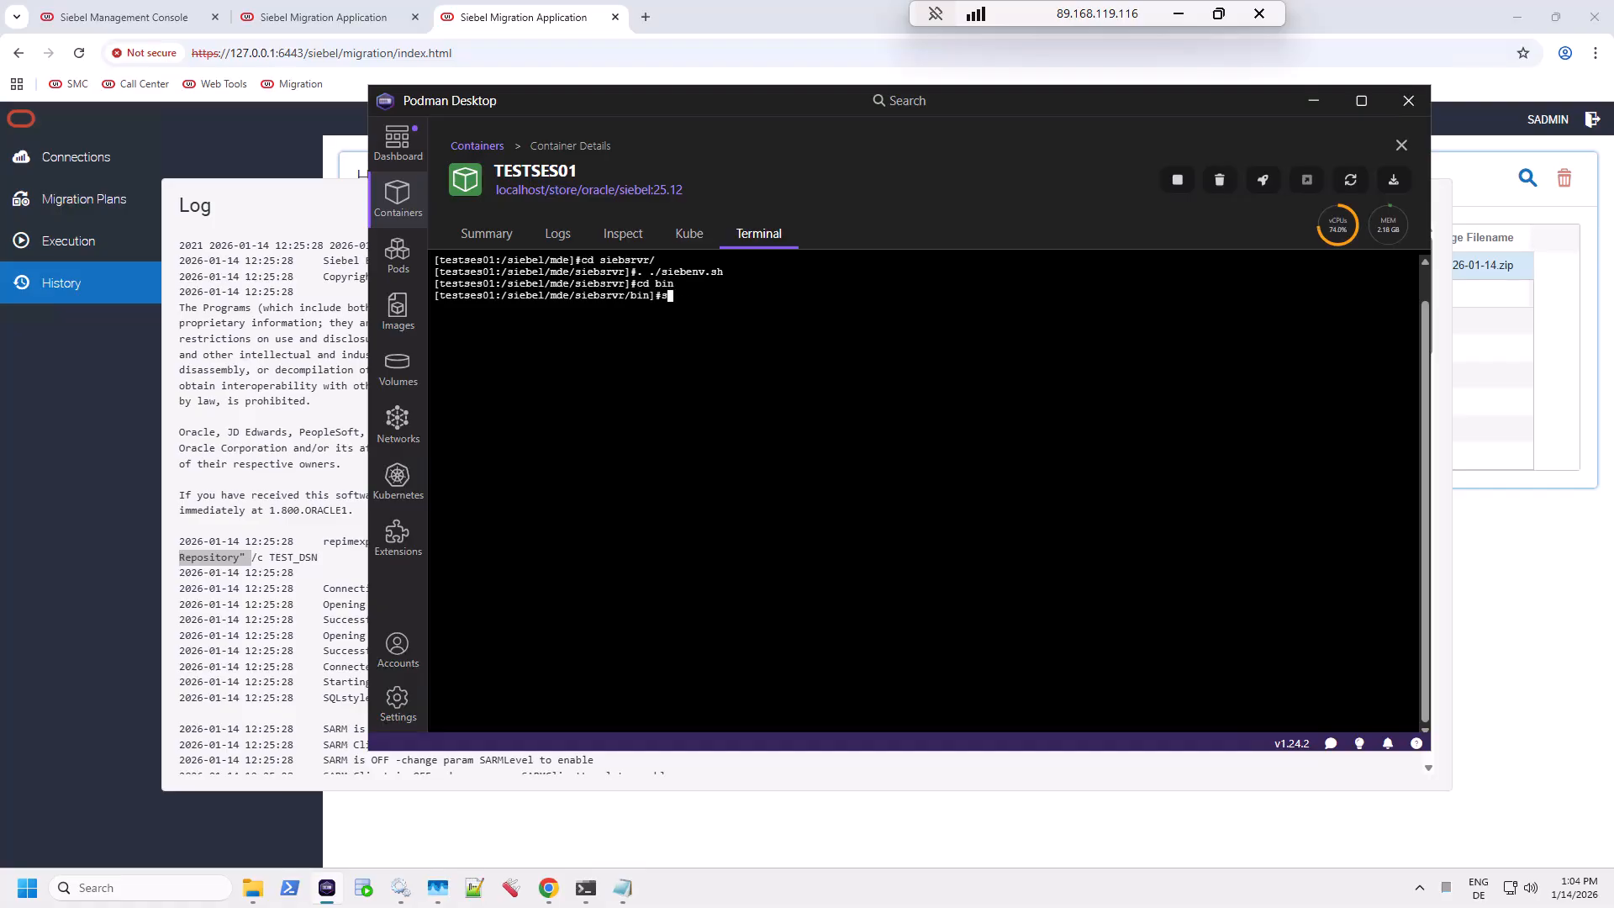
text(vcli)
key(Return)
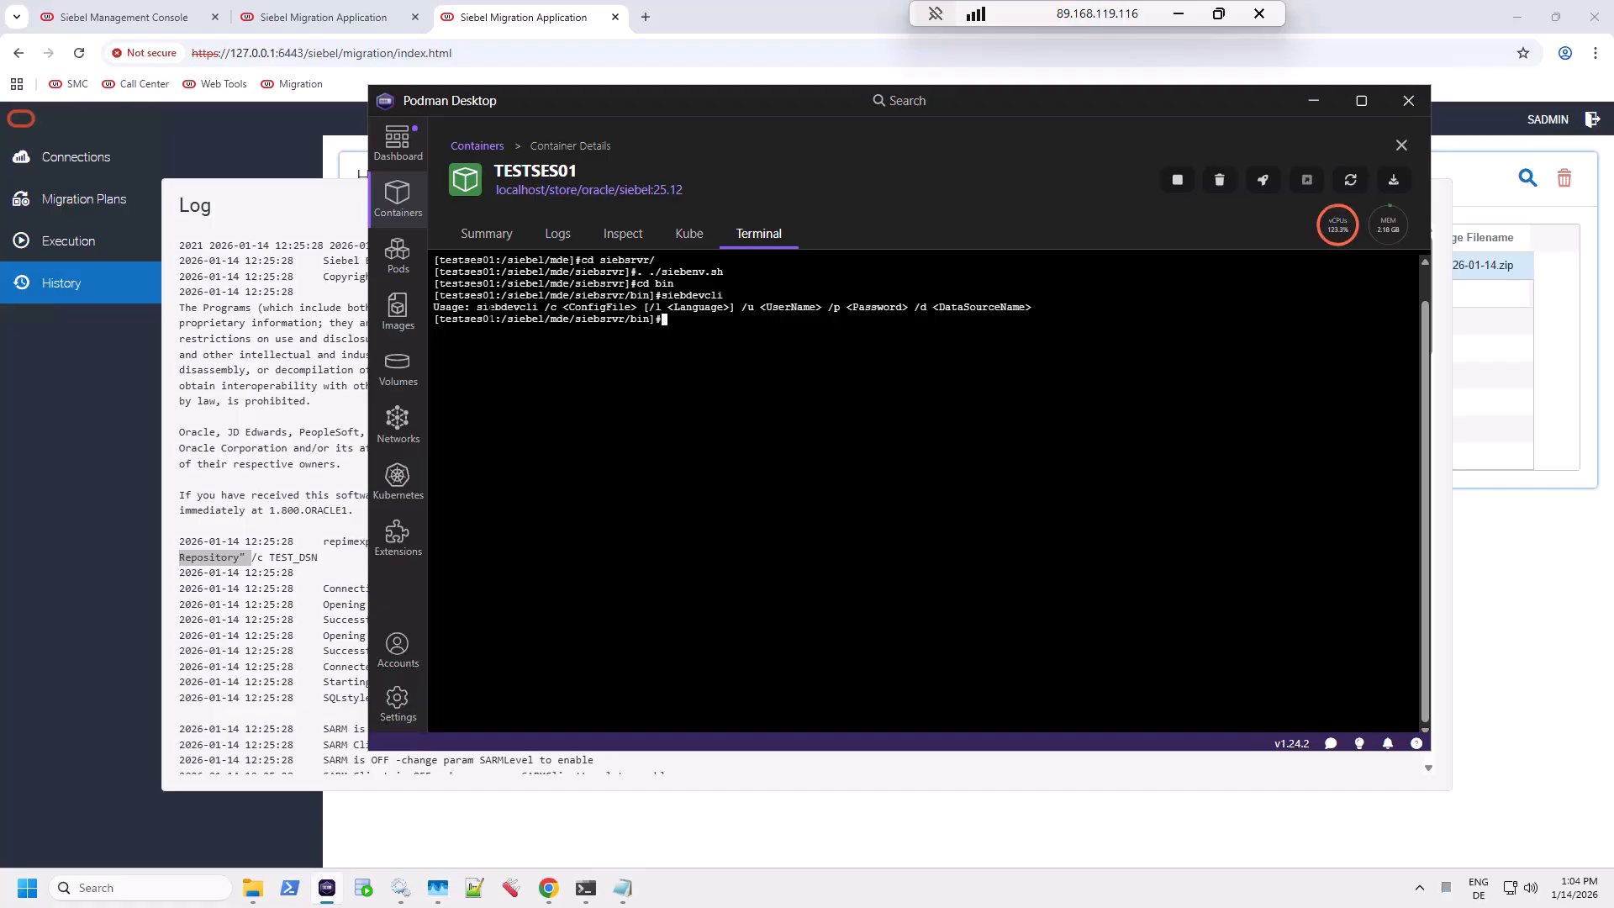
drag(476, 307, 1036, 307)
click(835, 308)
Step: In the enu folder, list *.cfg files and highlight eai.cfg and siebel.cfg
text(cd enu)
key(Return)
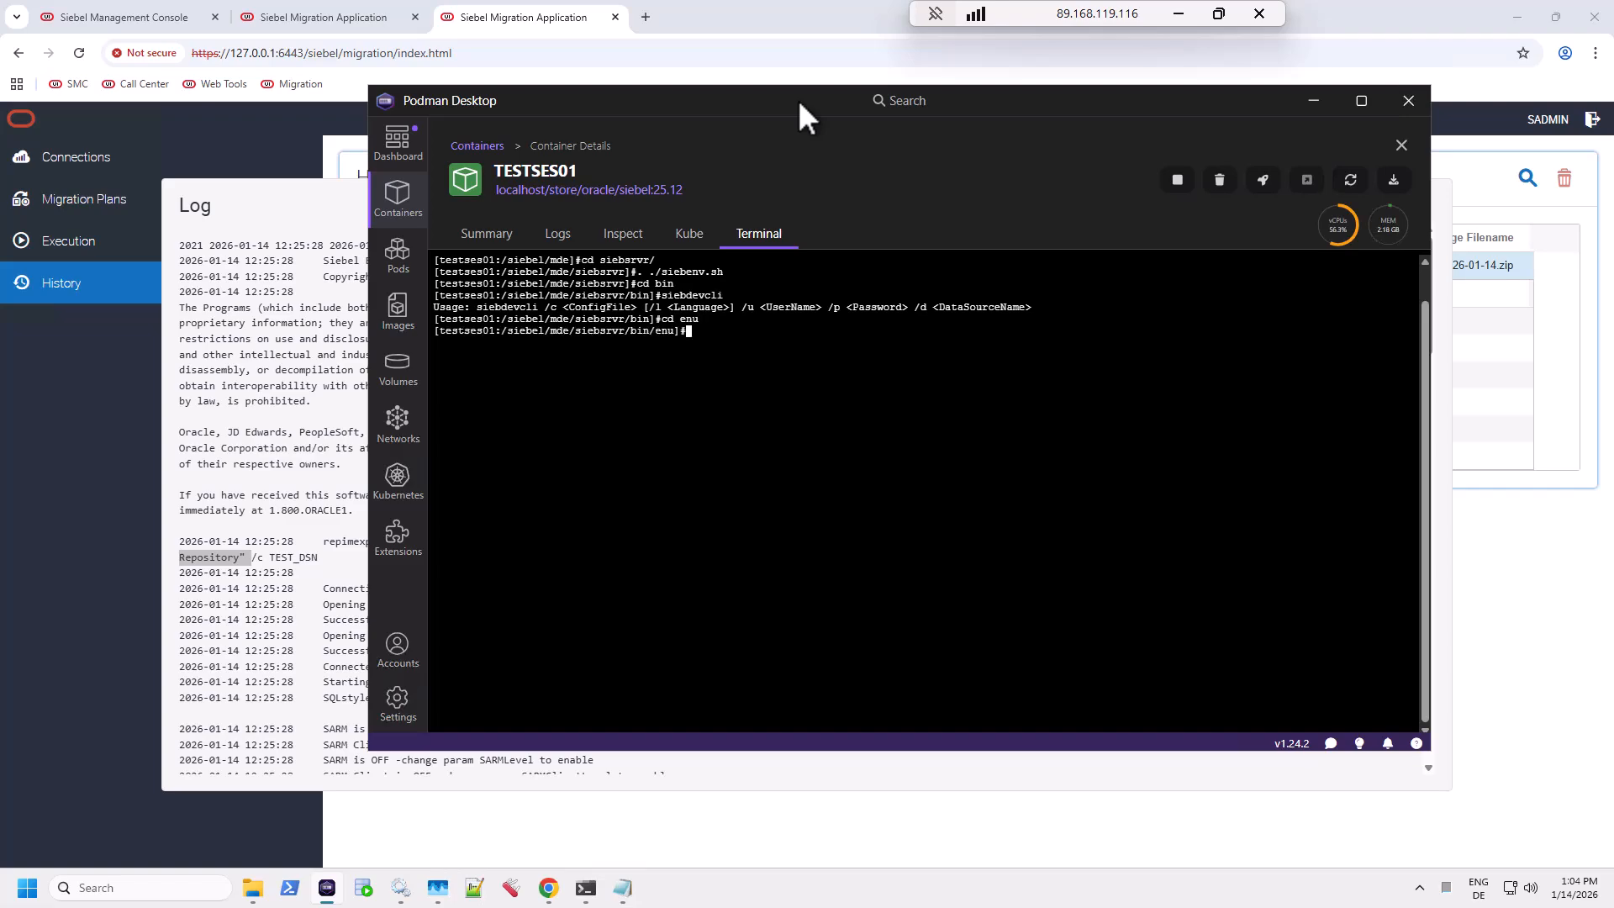
text(ls *.cfg)
key(Return)
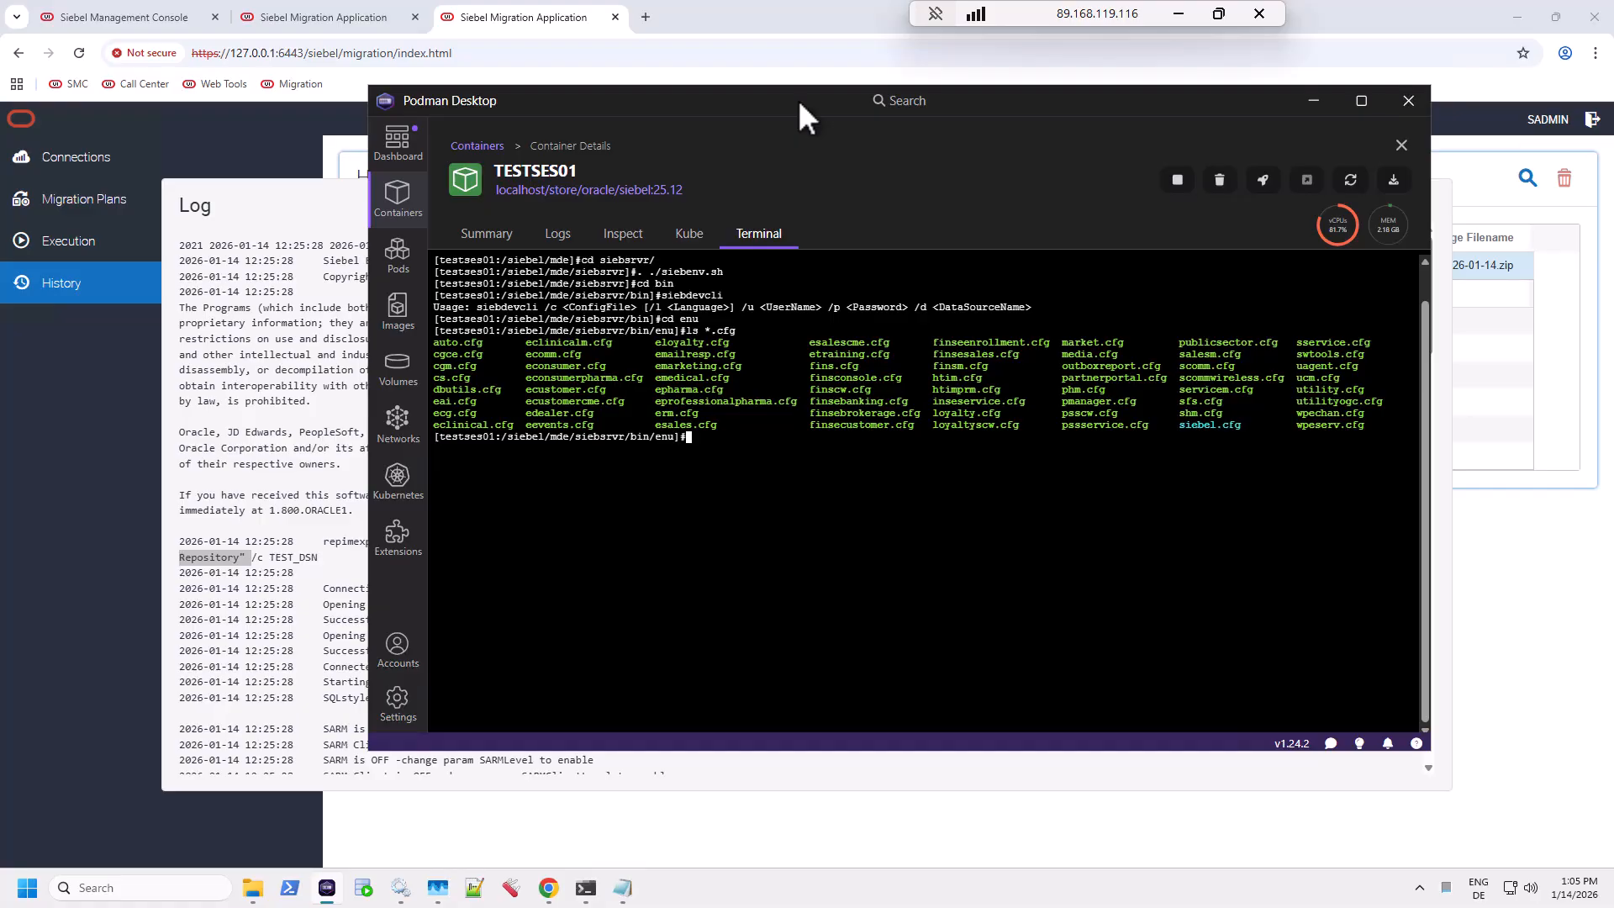
drag(478, 402, 434, 402)
drag(1180, 425, 1253, 426)
click(1252, 425)
Step: Open siebel.cfg in vi and review the ClientRootDir and TempDir settings
text(vi siebel.cfg)
key(Return)
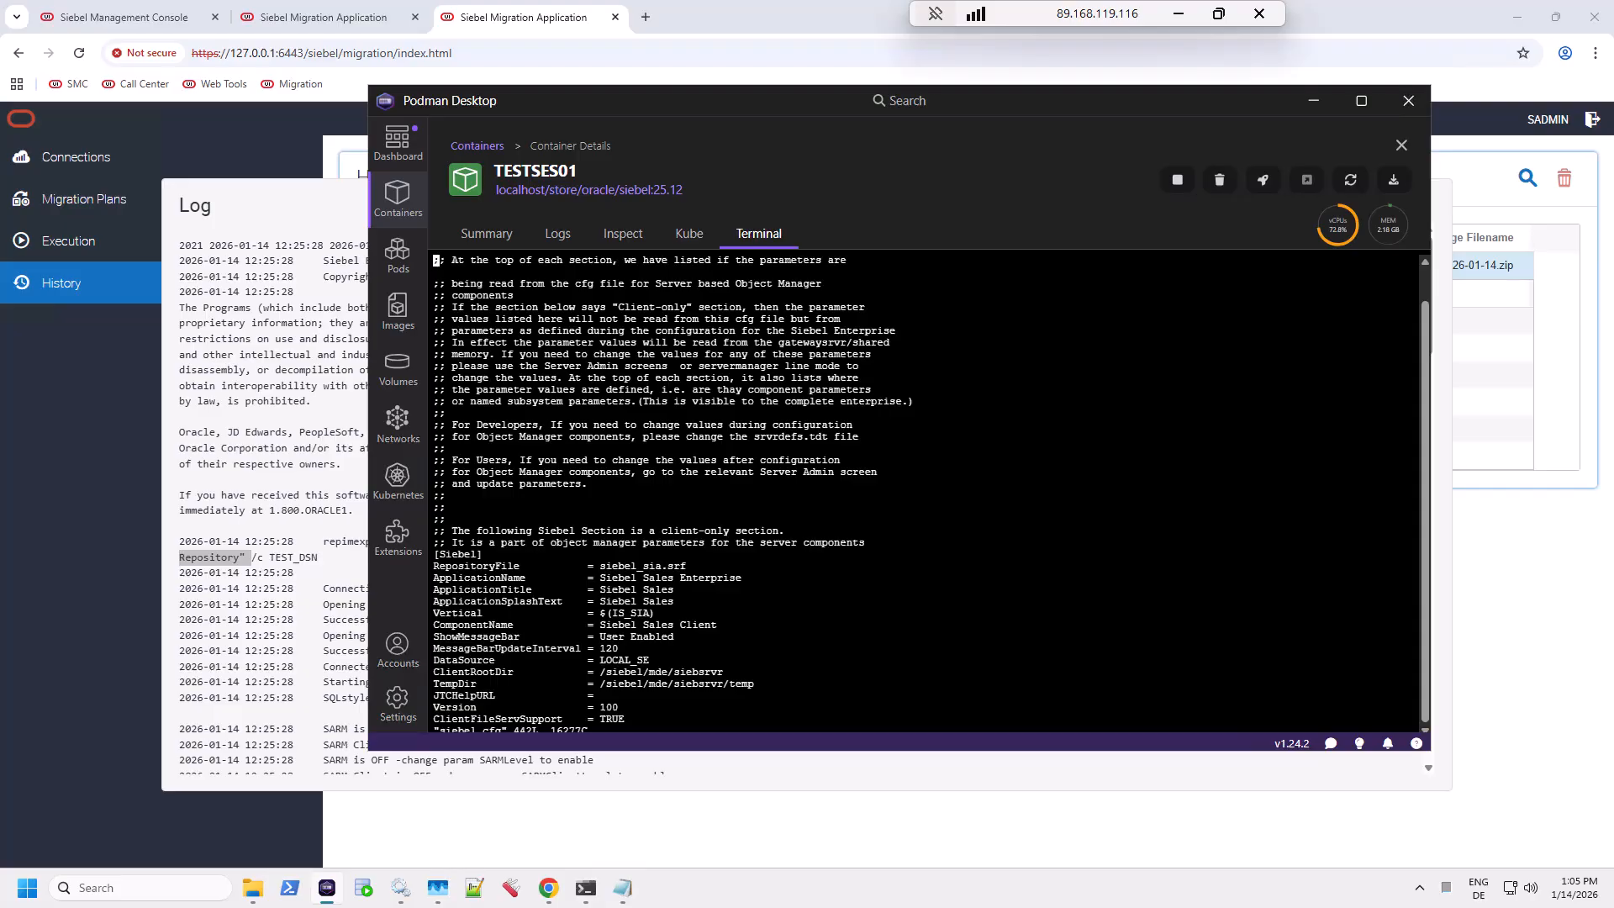
key(Down)
key(Down)
key(Down)
key(Down)
key(Down)
key(Down)
key(Down)
key(Down)
key(Down)
key(Down)
key(Down)
key(Down)
key(Down)
key(Down)
key(Down)
key(Down)
key(Down)
key(Down)
key(Down)
key(Down)
key(Down)
key(Down)
key(Down)
key(Down)
key(Down)
key(Down)
key(Down)
key(Down)
key(Down)
key(Down)
key(Up)
key(Up)
key(Up)
key(Up)
key(Up)
key(Up)
key(Up)
key(Up)
key(Up)
key(Up)
key(Up)
key(Up)
key(Up)
key(Up)
key(Up)
key(Up)
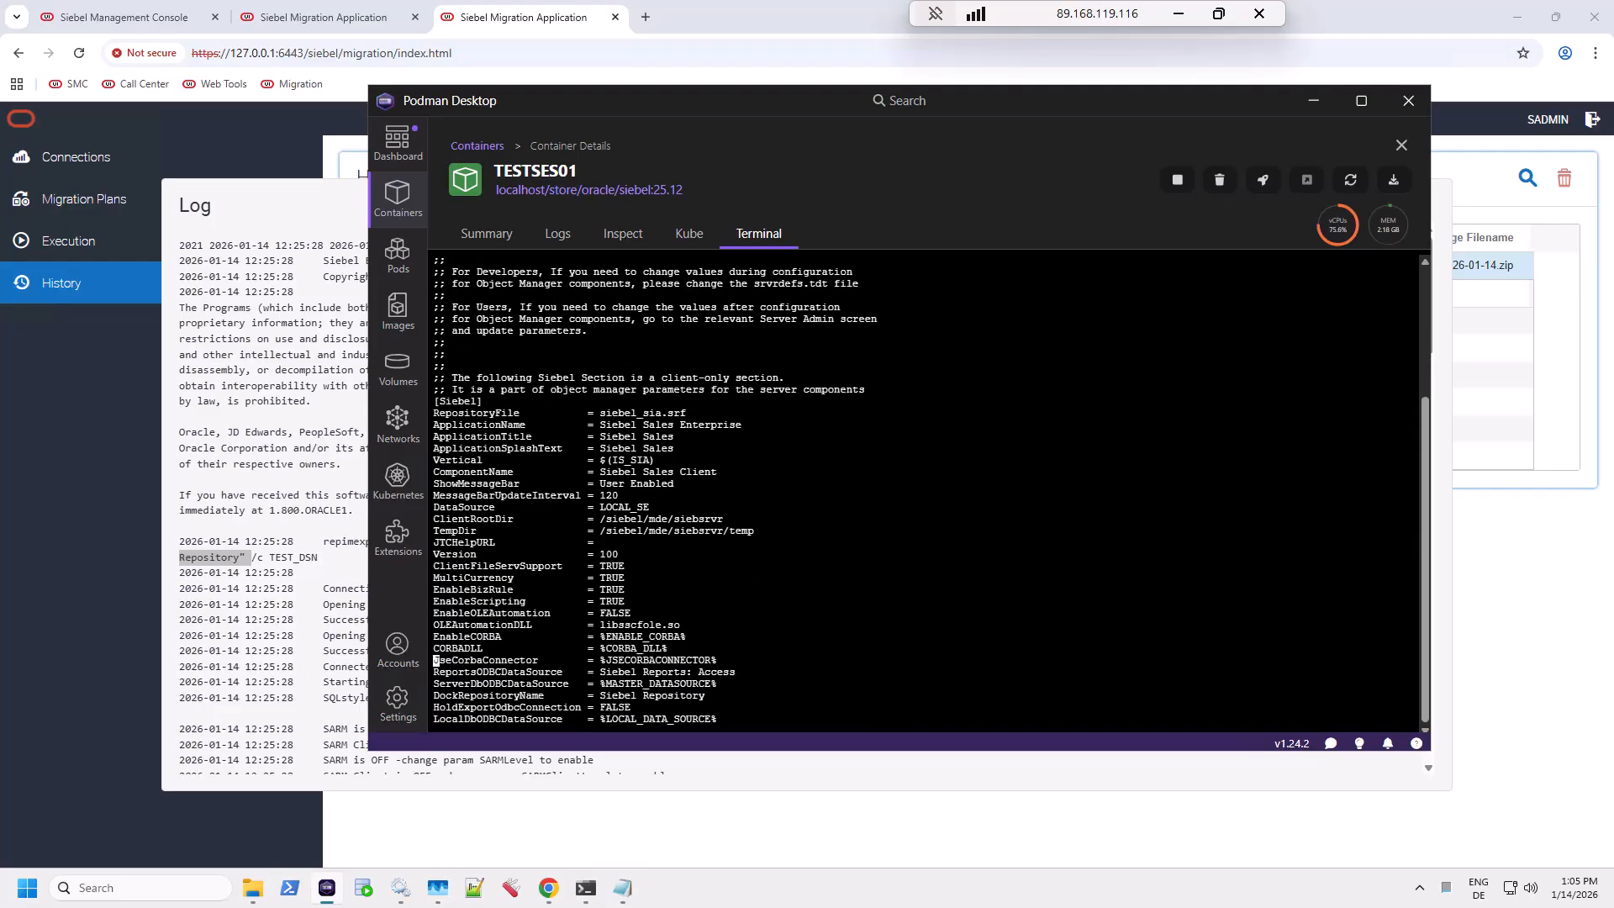
key(Up)
key(Up)
key(Down)
key(Down)
drag(593, 519, 626, 523)
click(447, 520)
drag(435, 519, 780, 521)
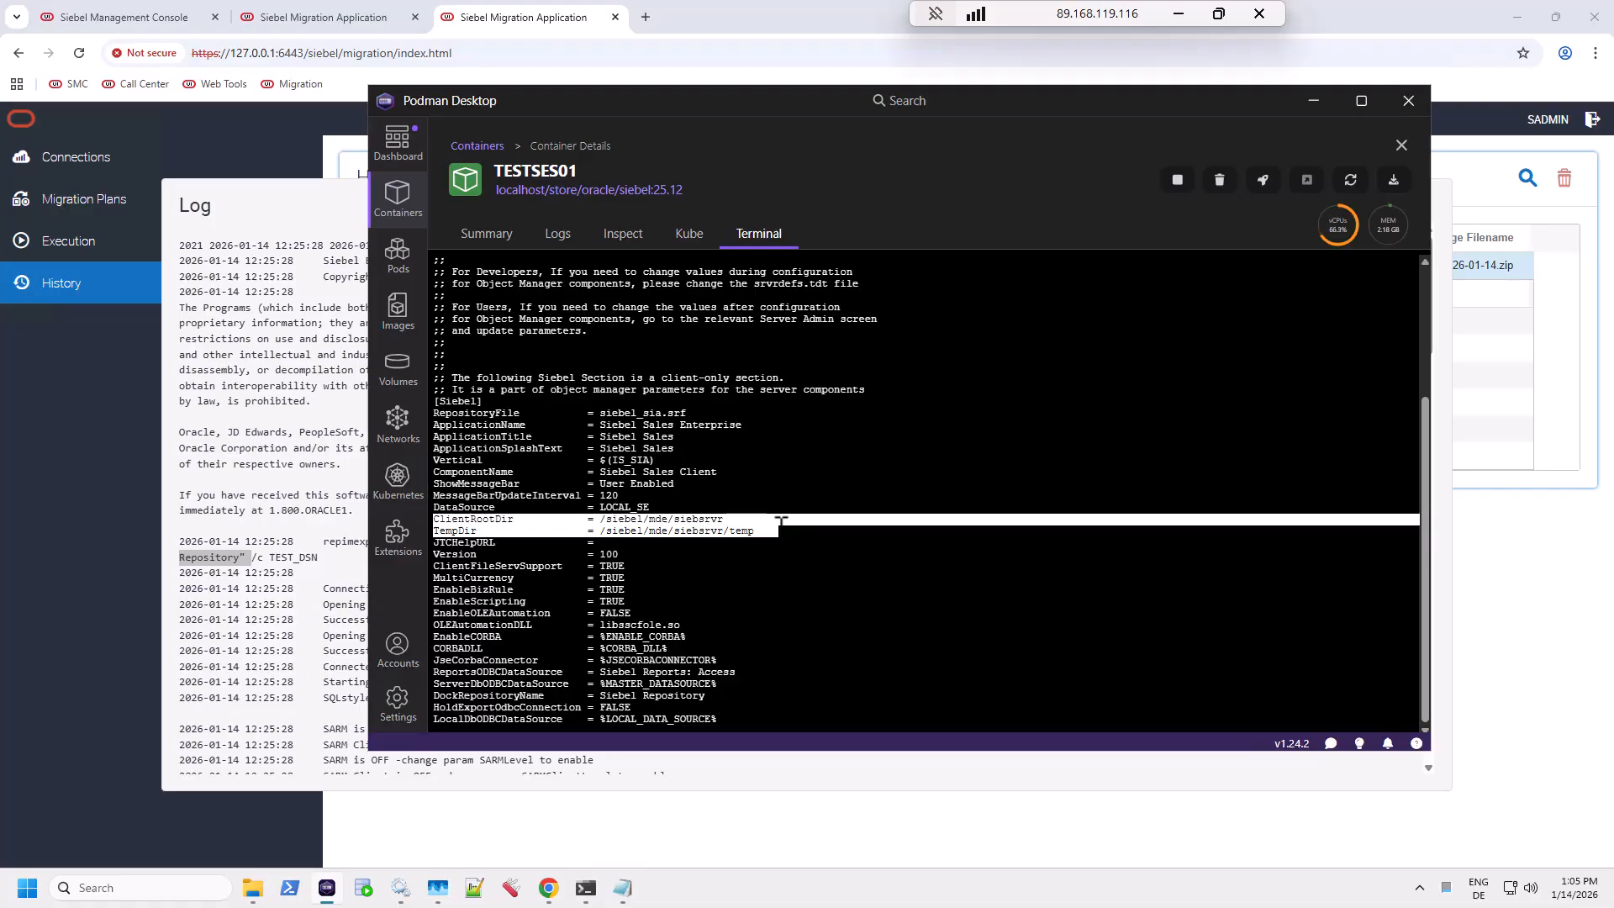
click(622, 514)
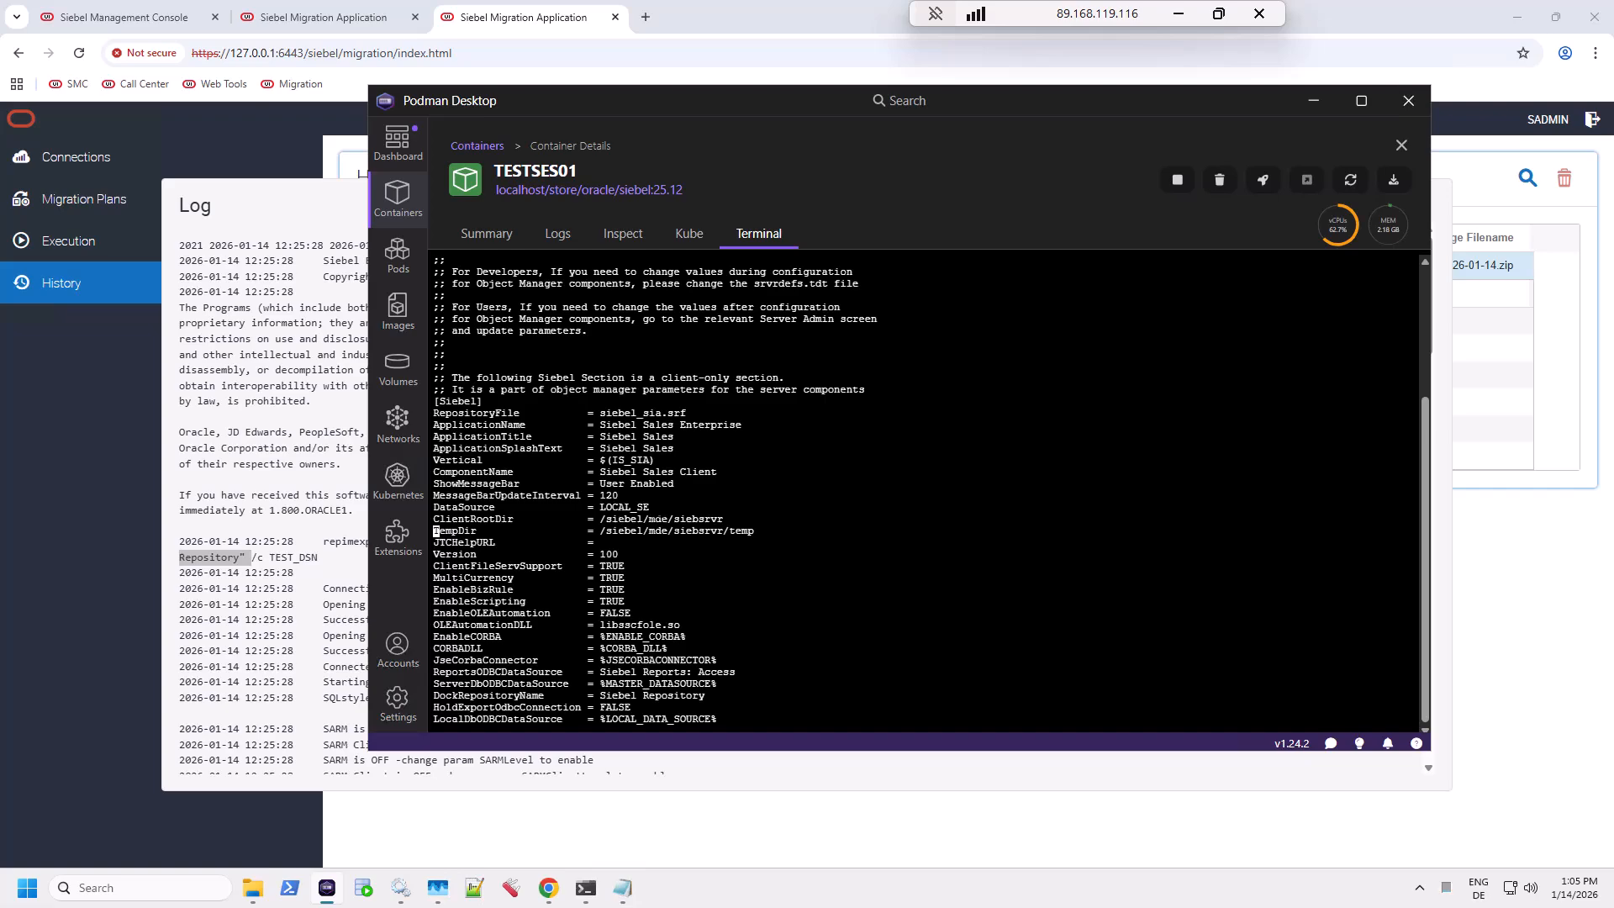
Step: Review the LOCAL_SE, SAMPLE_SE, ServerDataSrc and GatewayDataSrc sections, including the FREEPDB1 connect string
key(Down)
key(Down)
key(Down)
key(Down)
key(Down)
key(Down)
key(Down)
key(Down)
key(Down)
key(Down)
key(Down)
key(Down)
key(Down)
key(Down)
key(Down)
key(Down)
key(Down)
key(Down)
key(Down)
key(Down)
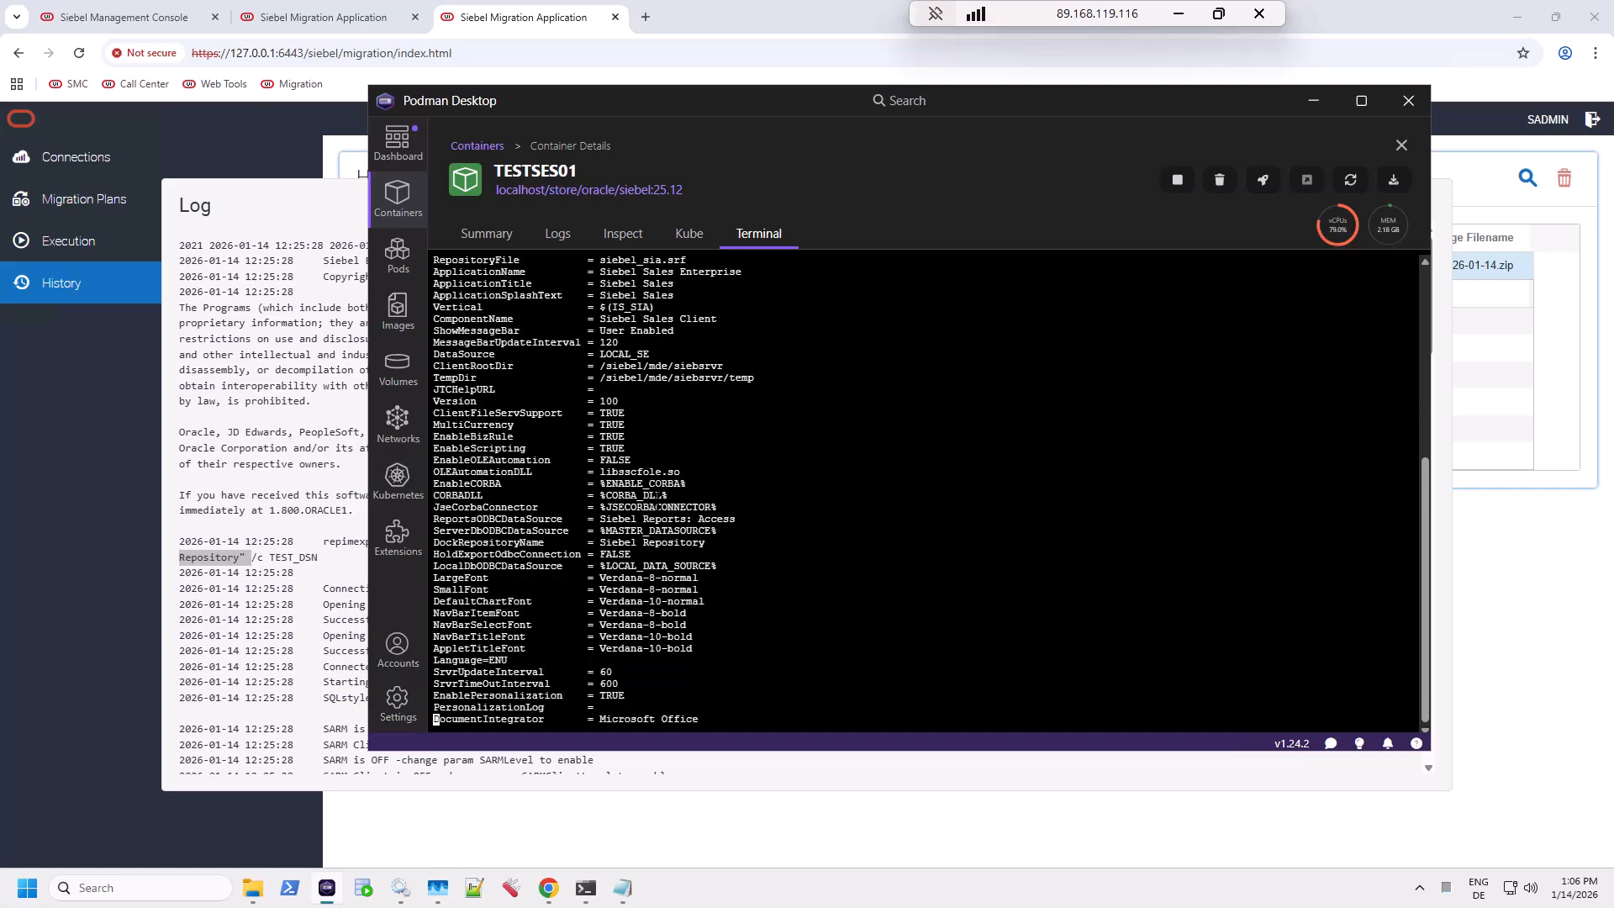
key(Down)
key(Down)
key(Down)
key(Down)
key(Down)
key(Down)
key(Down)
key(Down)
key(Down)
key(Down)
key(Down)
key(Down)
key(Down)
key(Down)
key(Down)
key(Down)
key(Down)
key(Down)
key(Down)
key(Down)
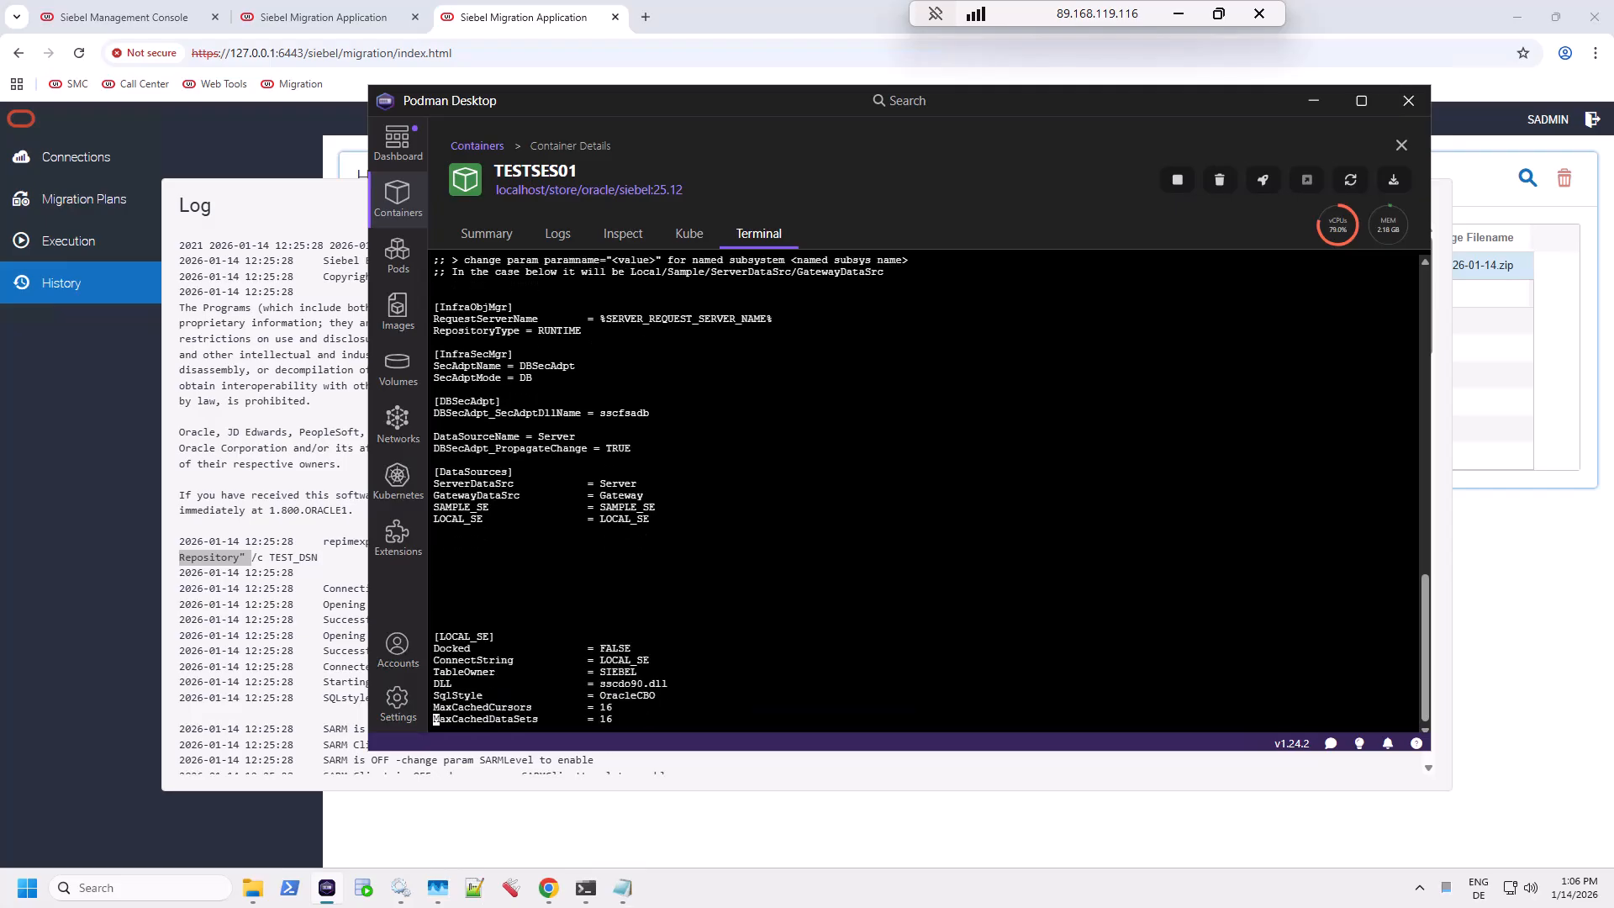
key(Down)
key(Down)
key(Down)
key(Down)
key(Down)
key(Down)
key(Down)
key(Down)
key(Down)
key(Down)
key(Down)
key(Down)
key(Down)
key(Down)
key(Down)
key(Down)
key(Down)
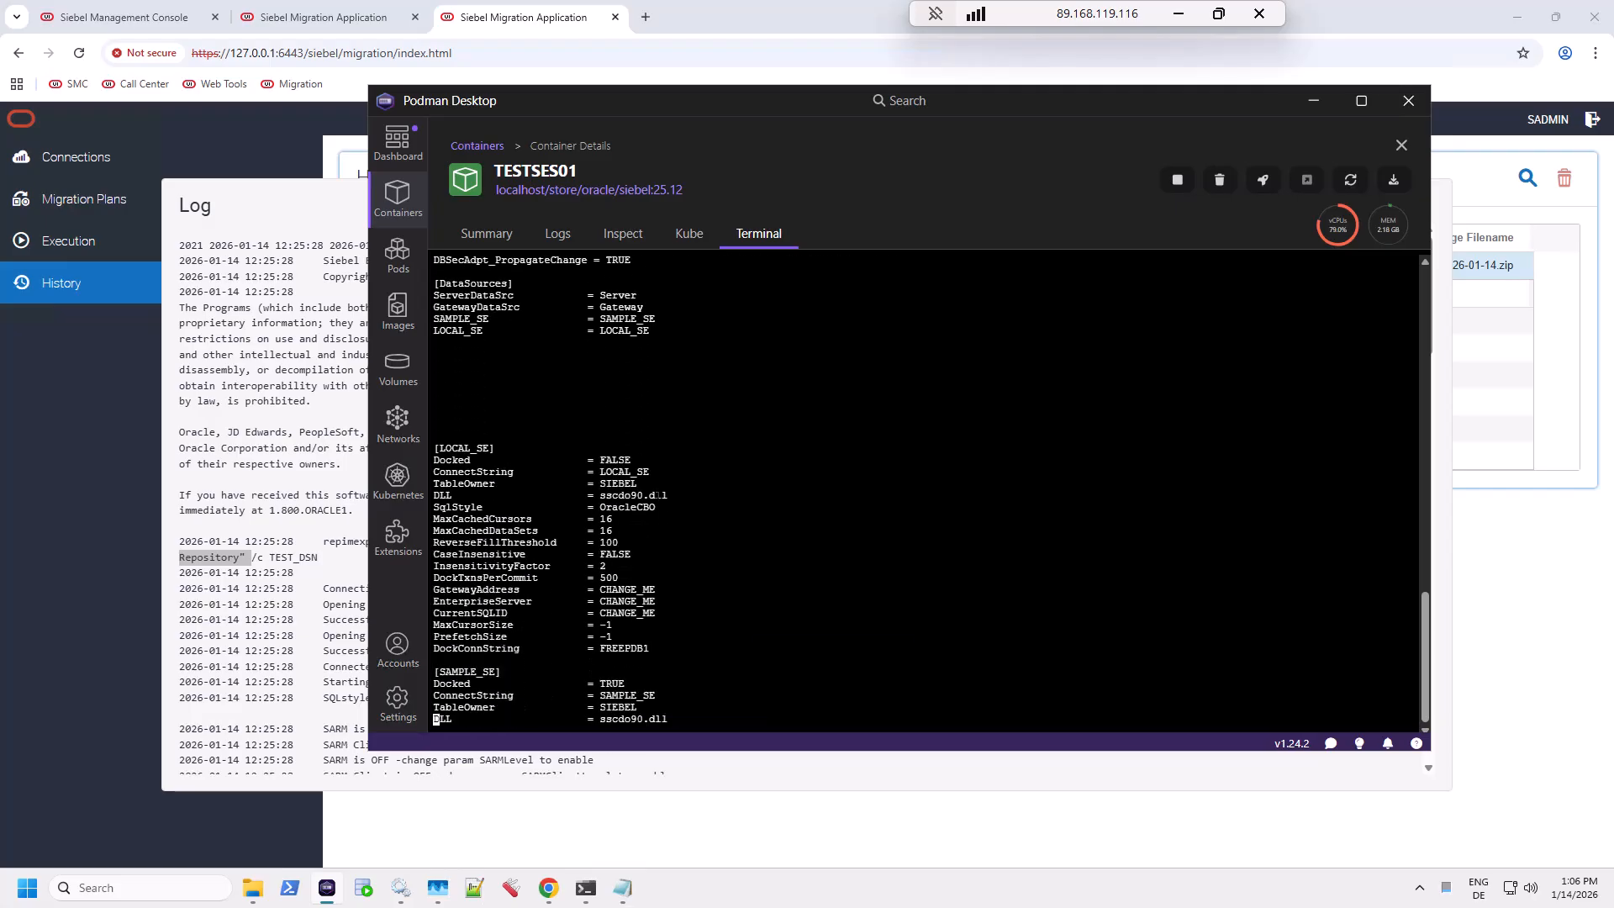
key(Down)
key(Down)
key(Down)
key(Down)
key(Down)
key(Down)
key(Down)
key(Down)
key(Down)
key(Down)
key(Down)
key(Down)
key(Down)
key(Down)
key(Down)
key(Down)
key(Down)
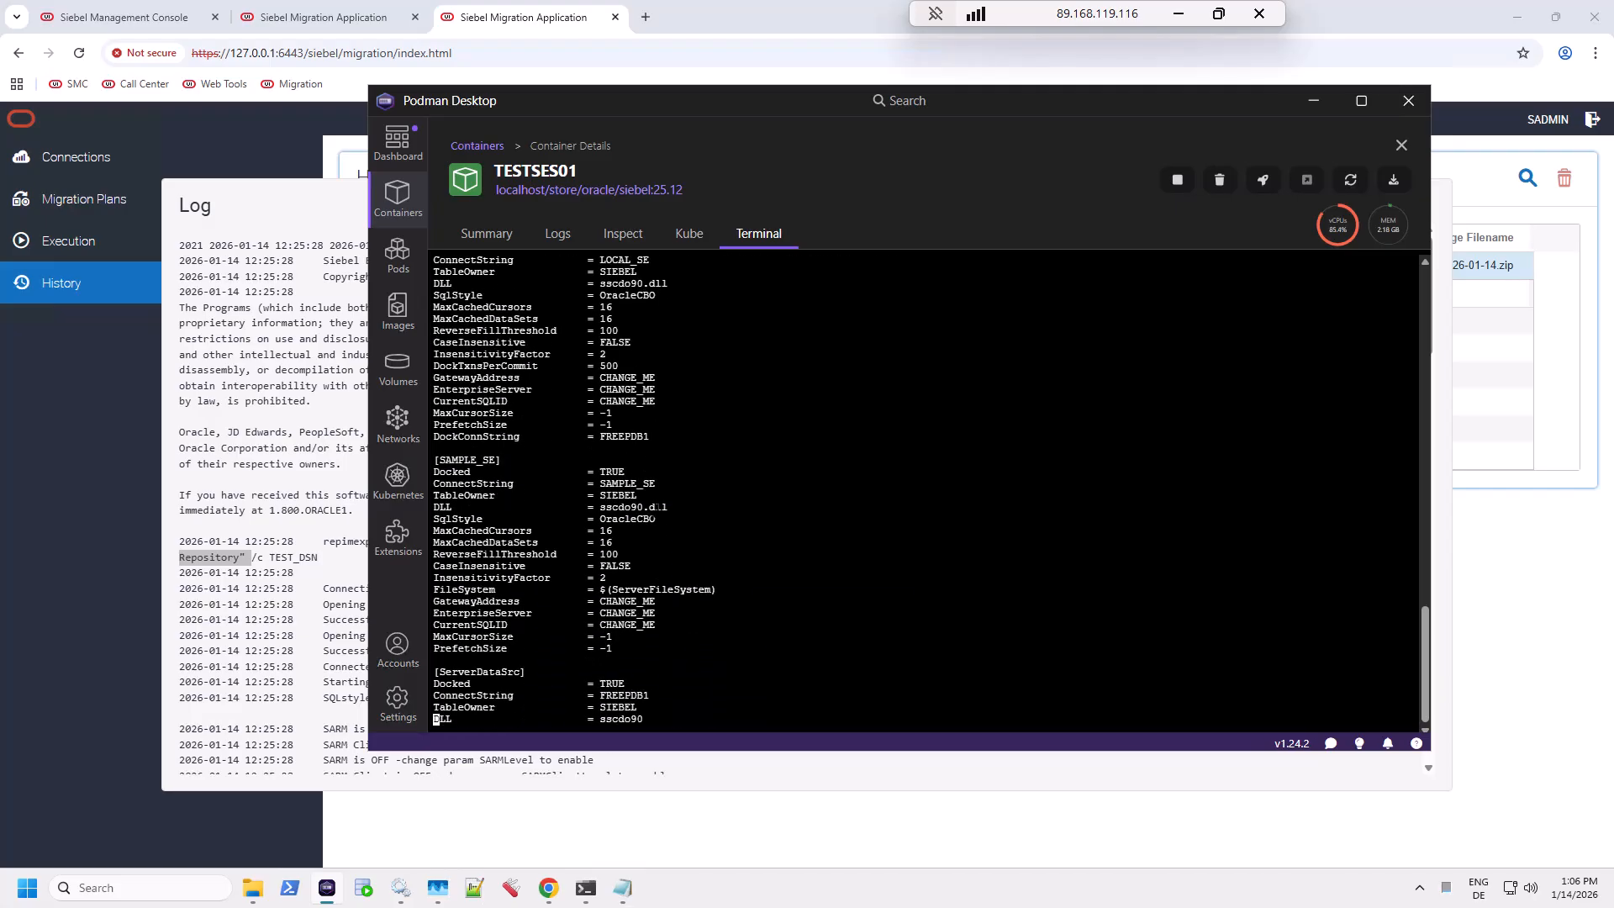
key(Down)
key(Down)
key(Down)
key(Down)
key(Down)
key(Down)
key(Down)
key(Down)
key(Down)
key(Down)
key(Down)
key(Down)
key(Down)
key(Down)
key(Down)
key(Down)
key(Down)
key(Down)
key(Down)
key(Down)
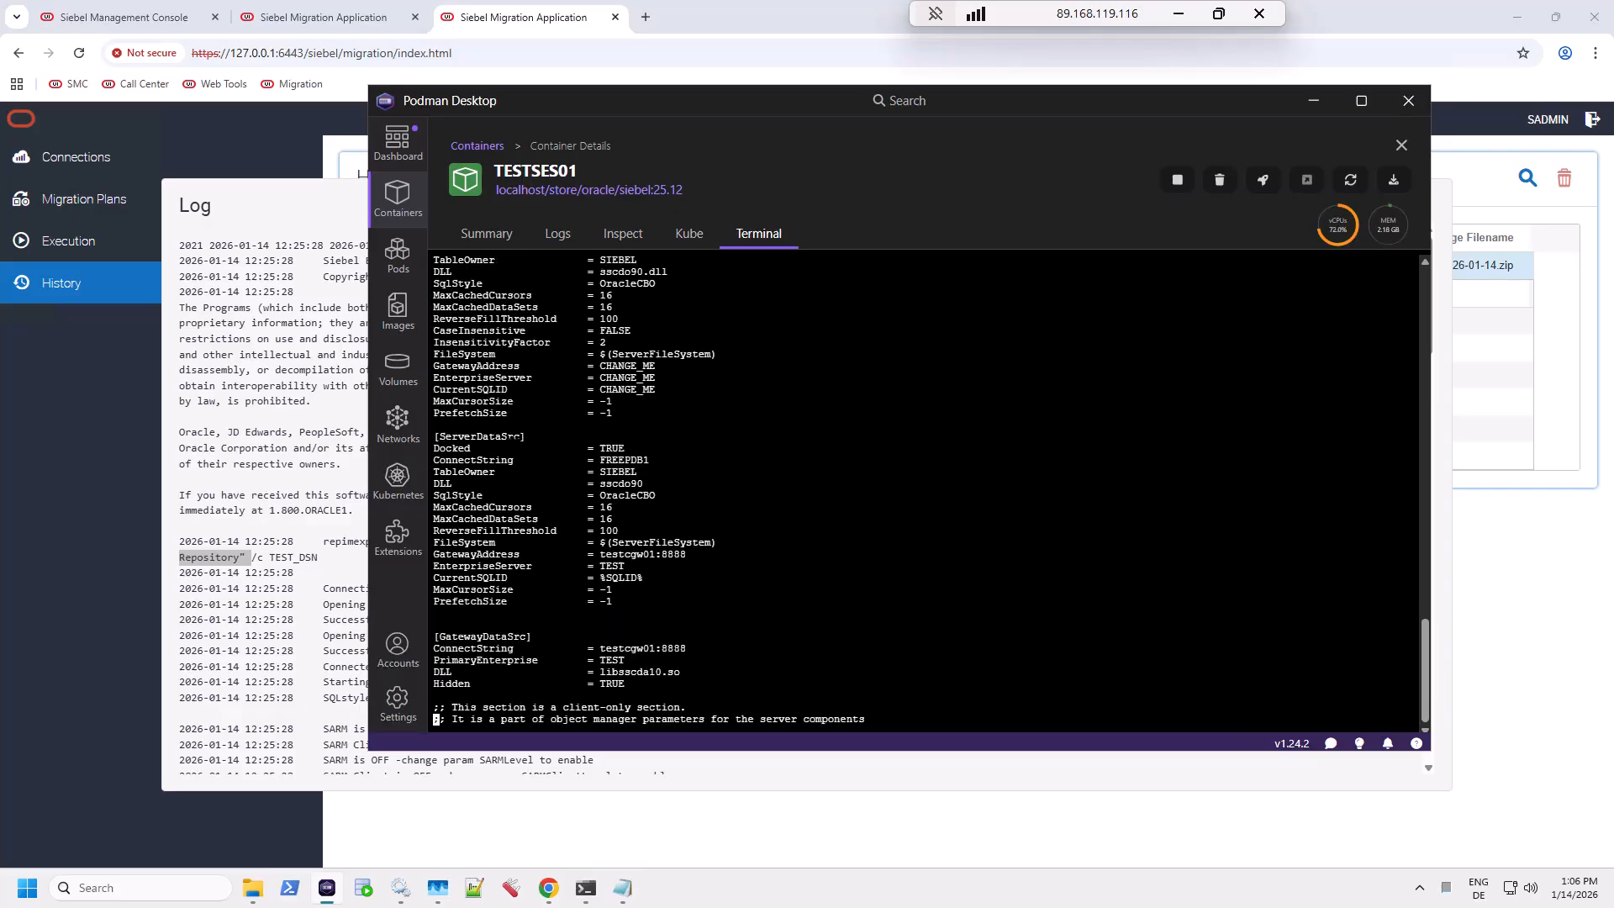
drag(600, 460, 672, 459)
drag(1424, 653, 1443, 294)
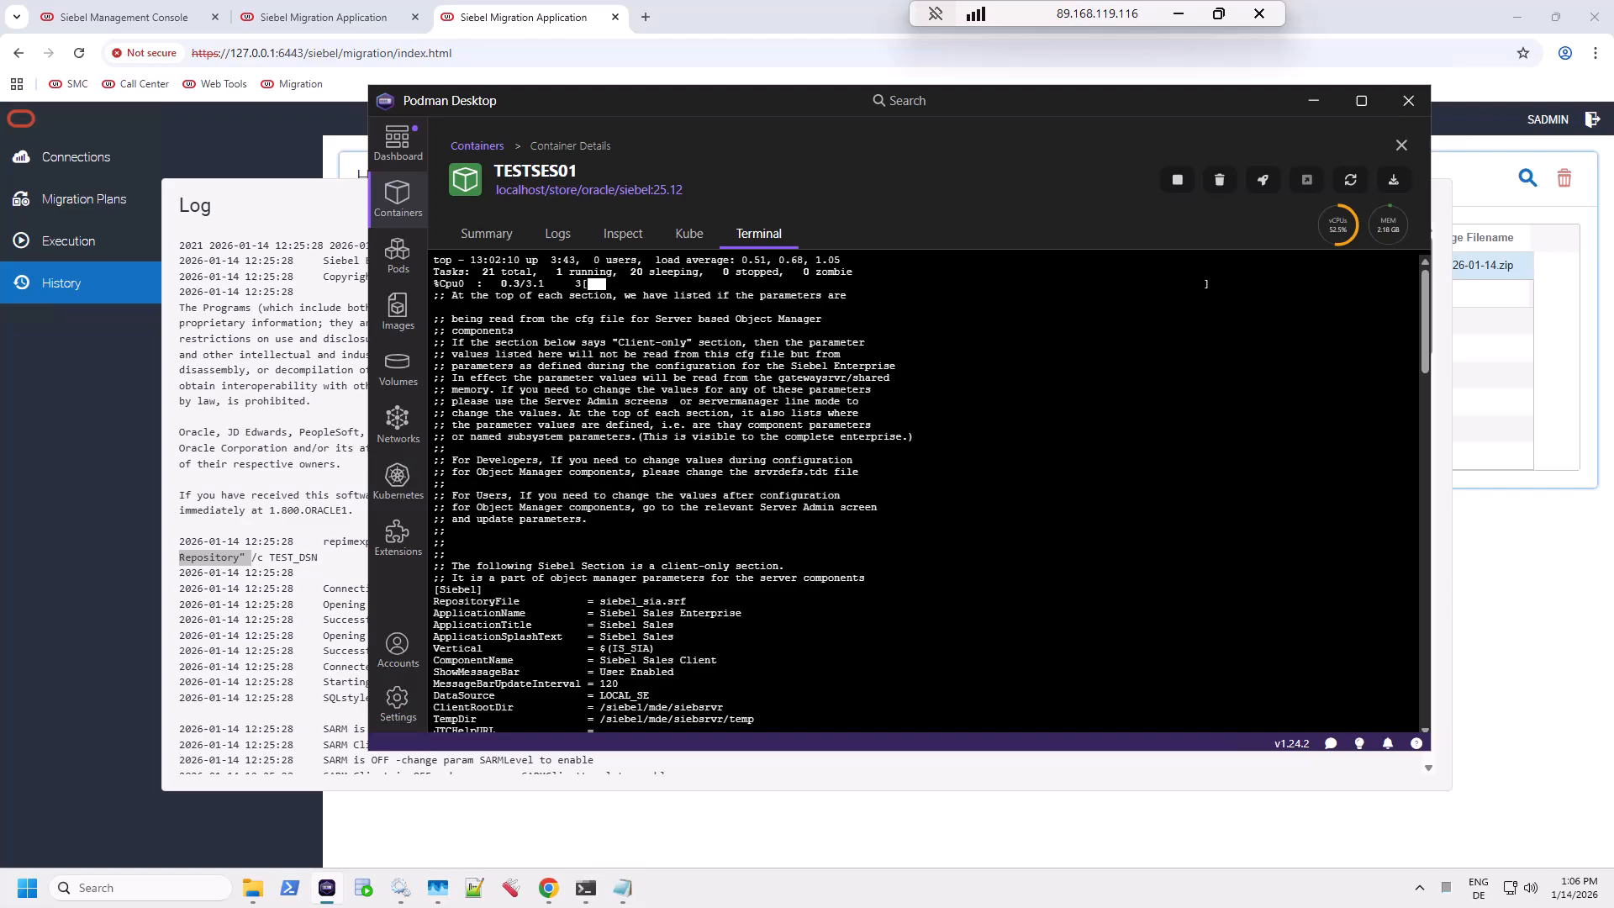
scroll(925, 492, down, 2)
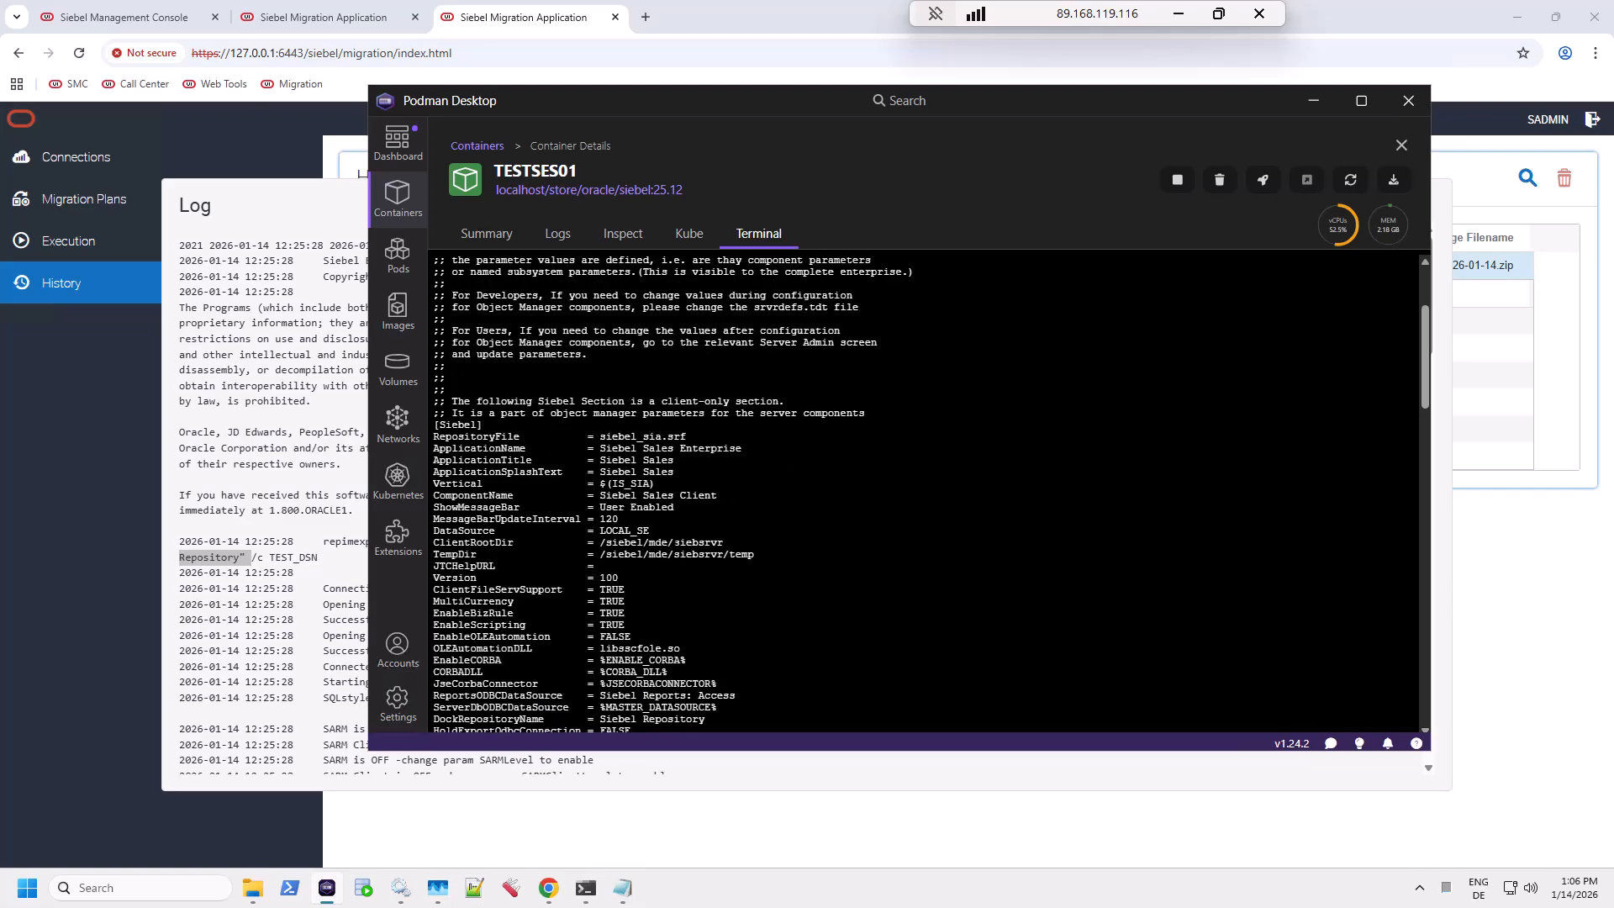
key(Down)
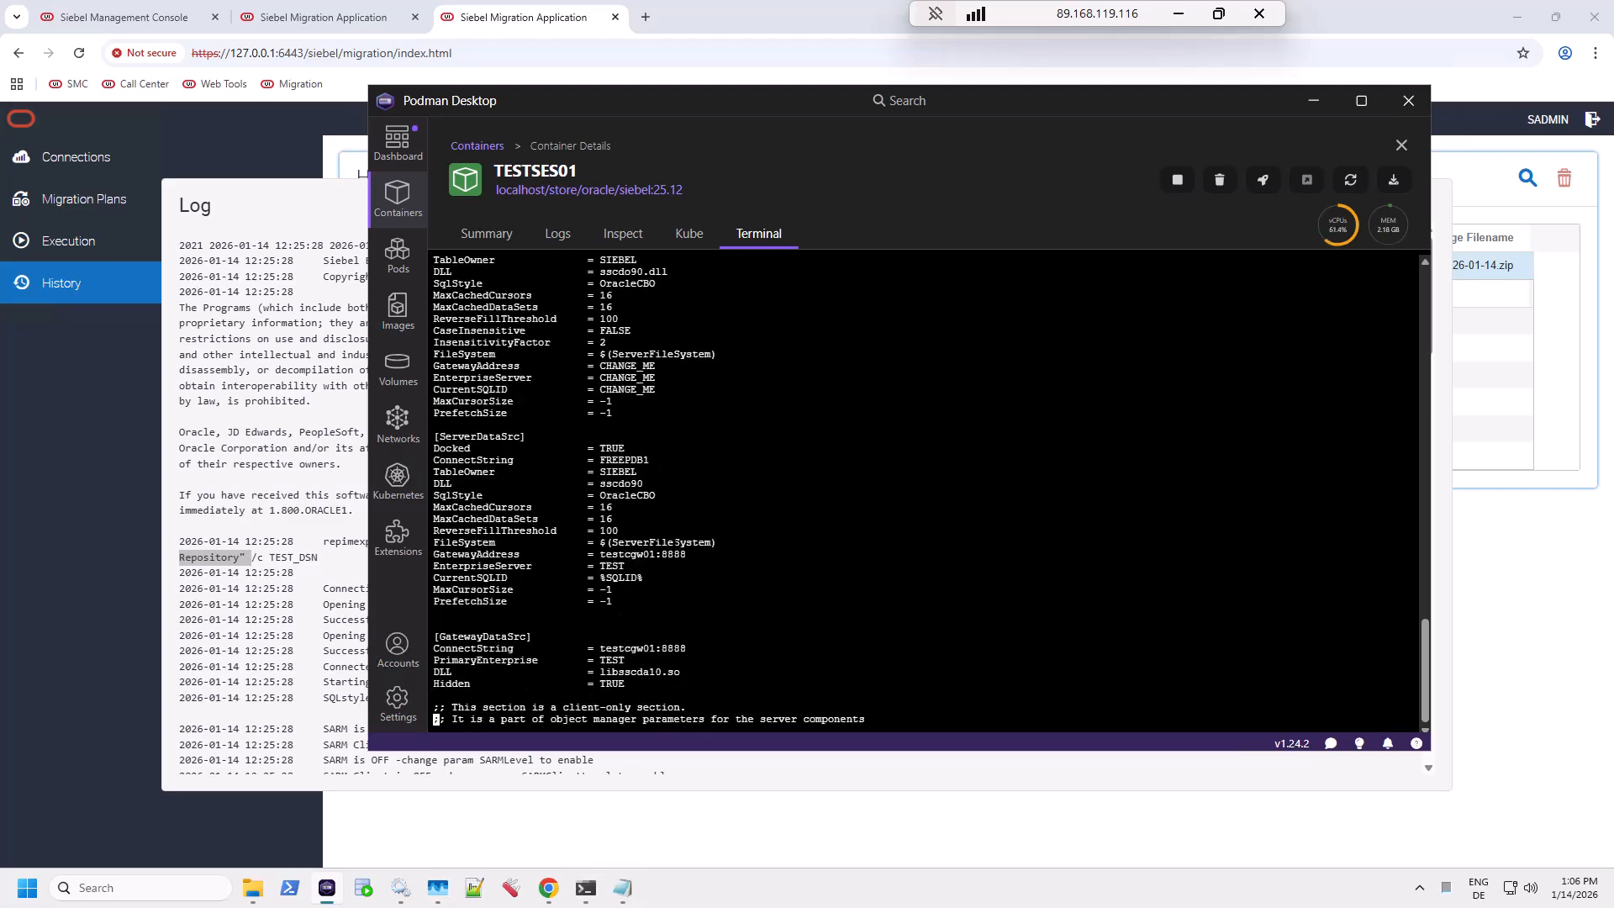
Step: Save and close siebel.cfg with :wq, then clear the terminal
text(:wq)
key(Return)
text(clear)
key(Return)
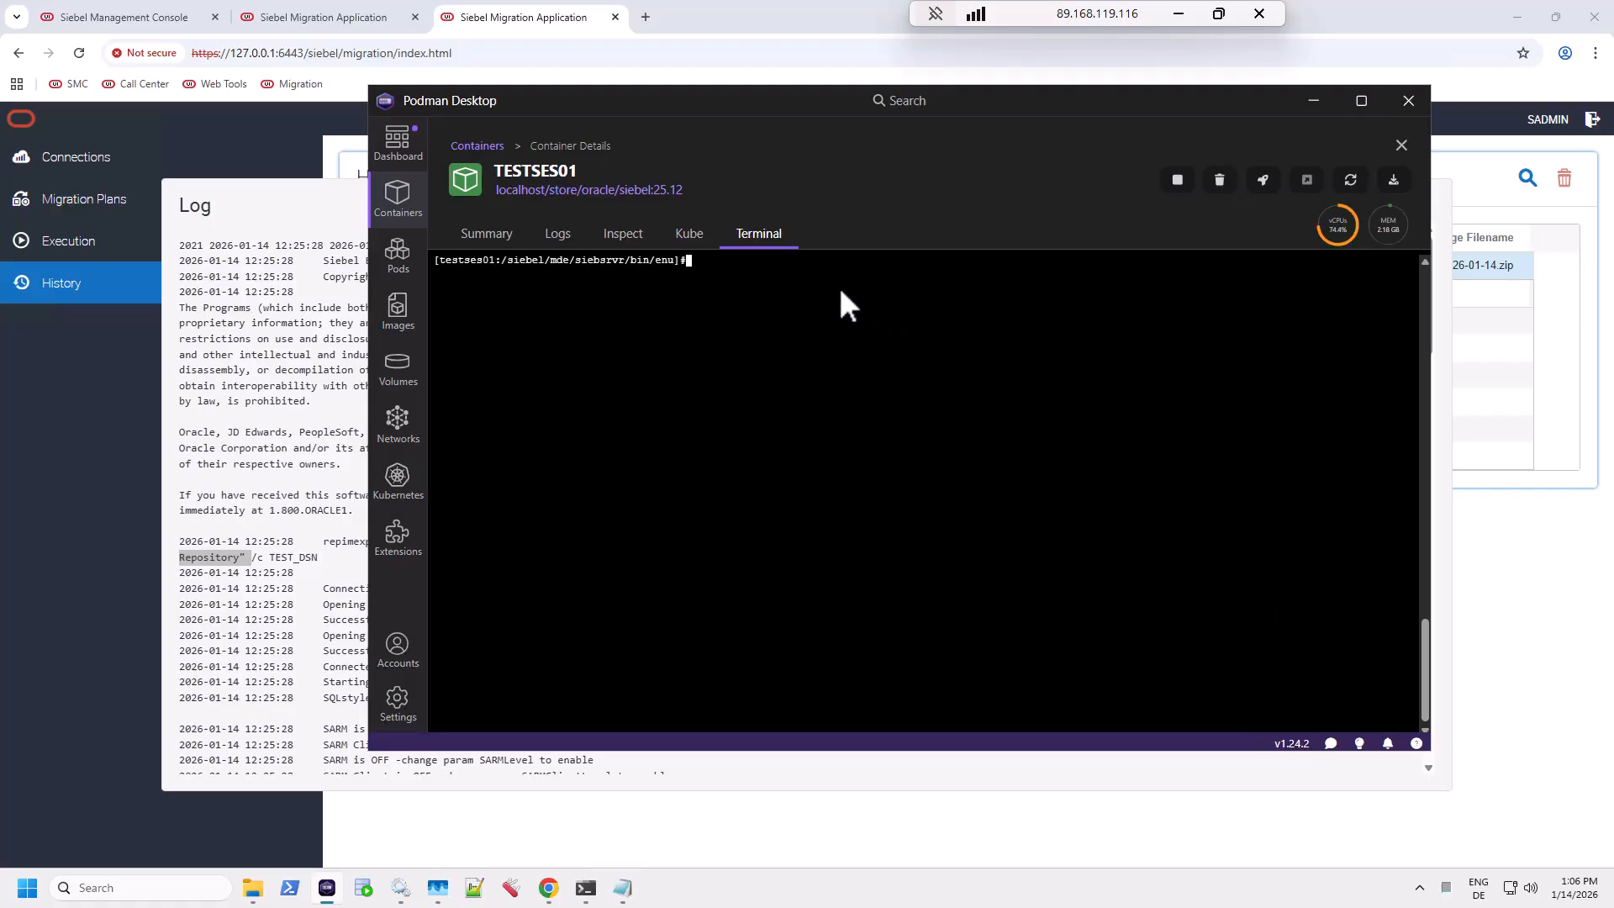
Step: Copy siebel.cfg to siebdevcli.cfg, then start and erase a vi command for it
text(cp siebel.cfg siebdevcli.cfg)
key(Return)
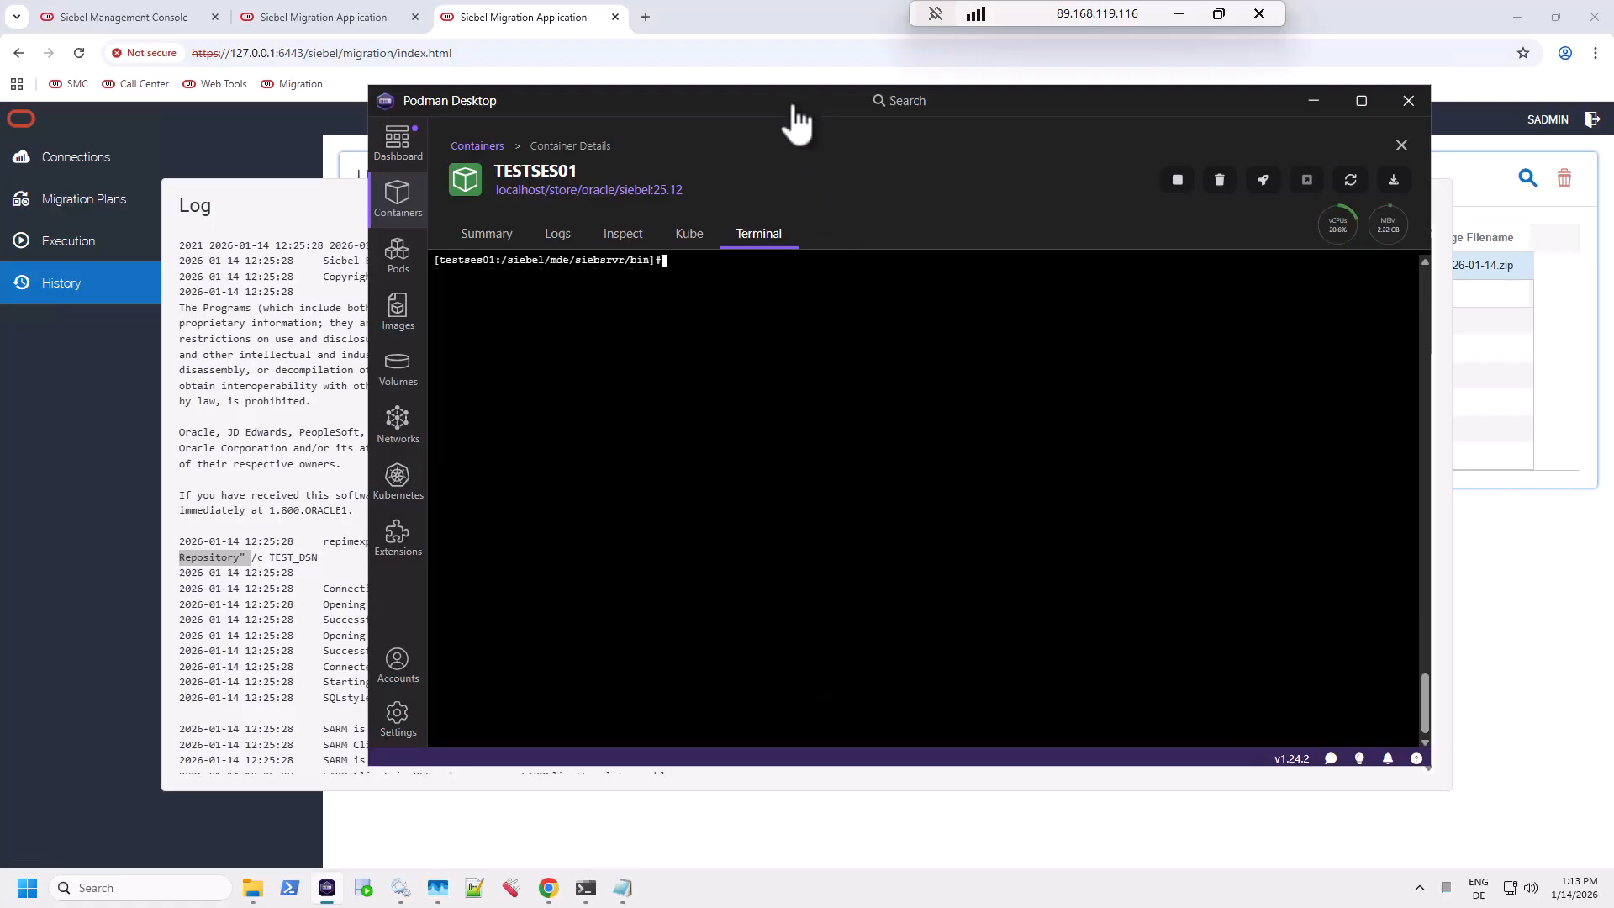
text(vi siebdev)
key(Tab)
key(BackSpace)
text(.c)
key(BackSpace)
key(BackSpace)
key(BackSpace)
key(BackSpace)
key(BackSpace)
key(BackSpace)
key(BackSpace)
key(BackSpace)
key(BackSpace)
key(BackSpace)
key(BackSpace)
key(BackSpace)
key(BackSpace)
key(BackSpace)
key(BackSpace)
Step: Fix the mistyped 'cd enue' to change into enu, then begin typing 'vi siedevcli'
text(cd enue)
key(Return)
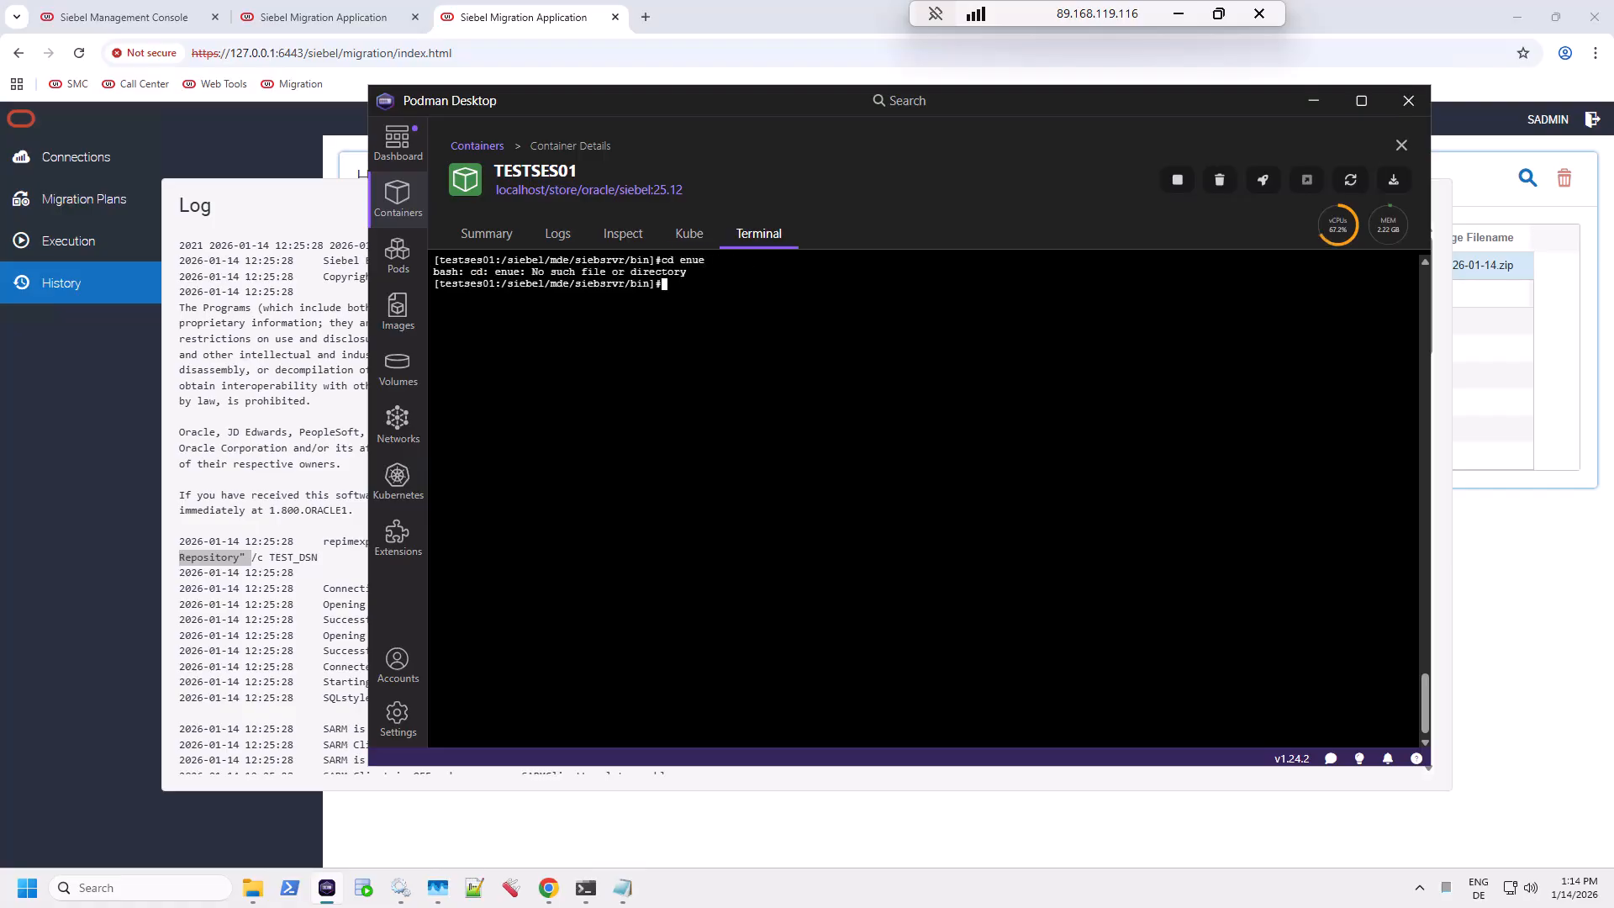
key(Up)
key(BackSpace)
key(Return)
text(vi siedevc)
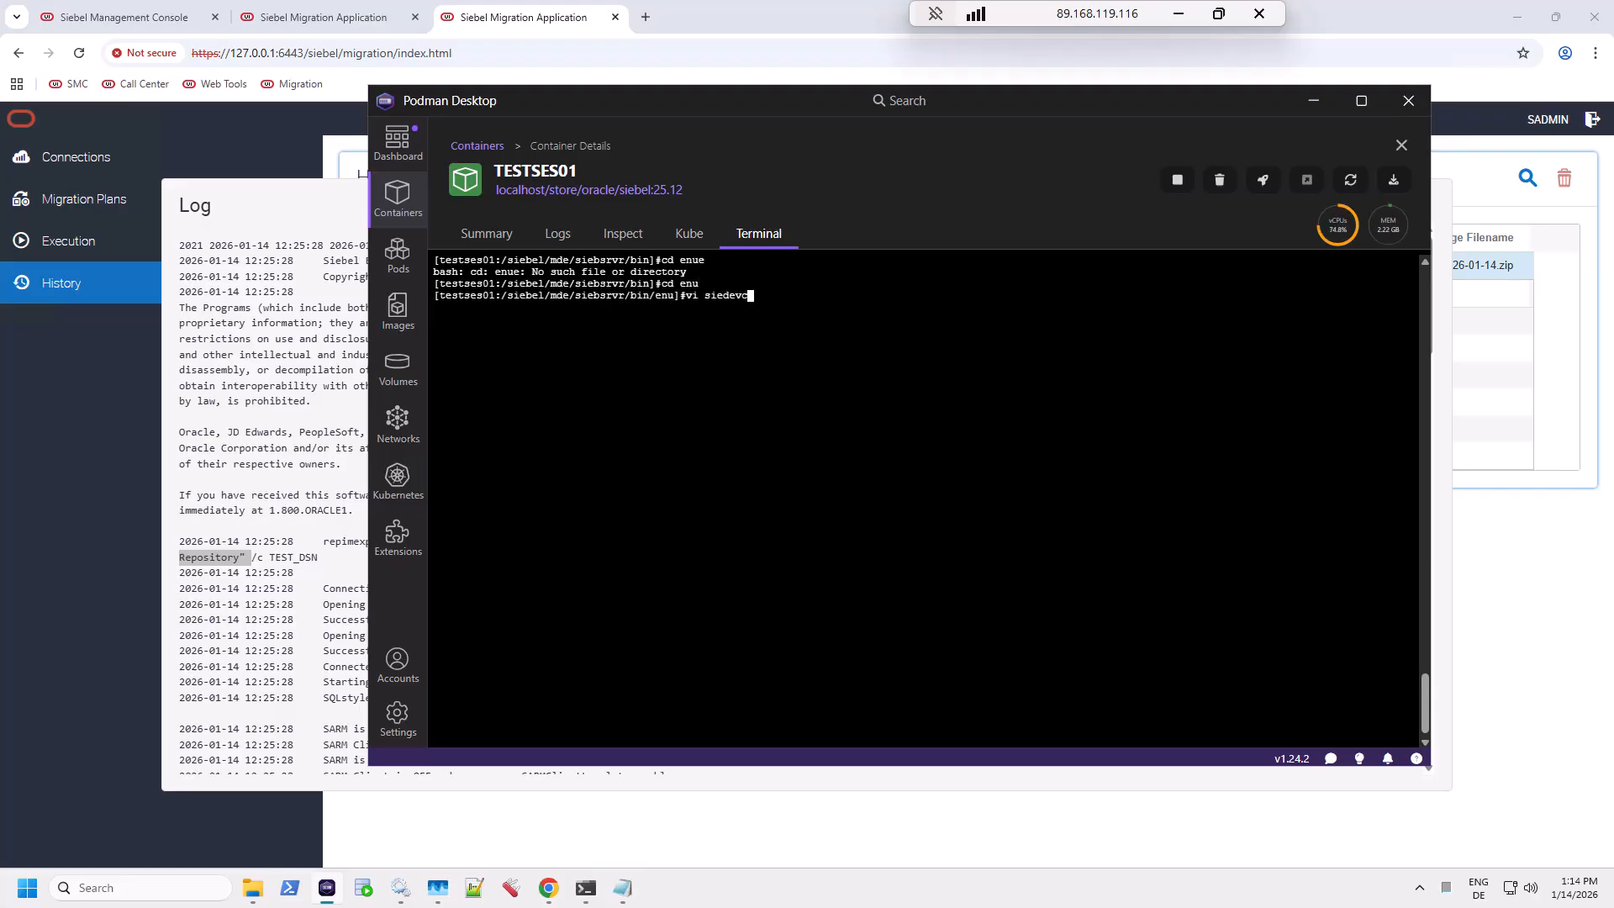
text(li)
key(BackSpace)
key(BackSpace)
key(BackSpace)
key(BackSpace)
key(BackSpace)
key(BackSpace)
text(bdevcli.cfg)
key(Return)
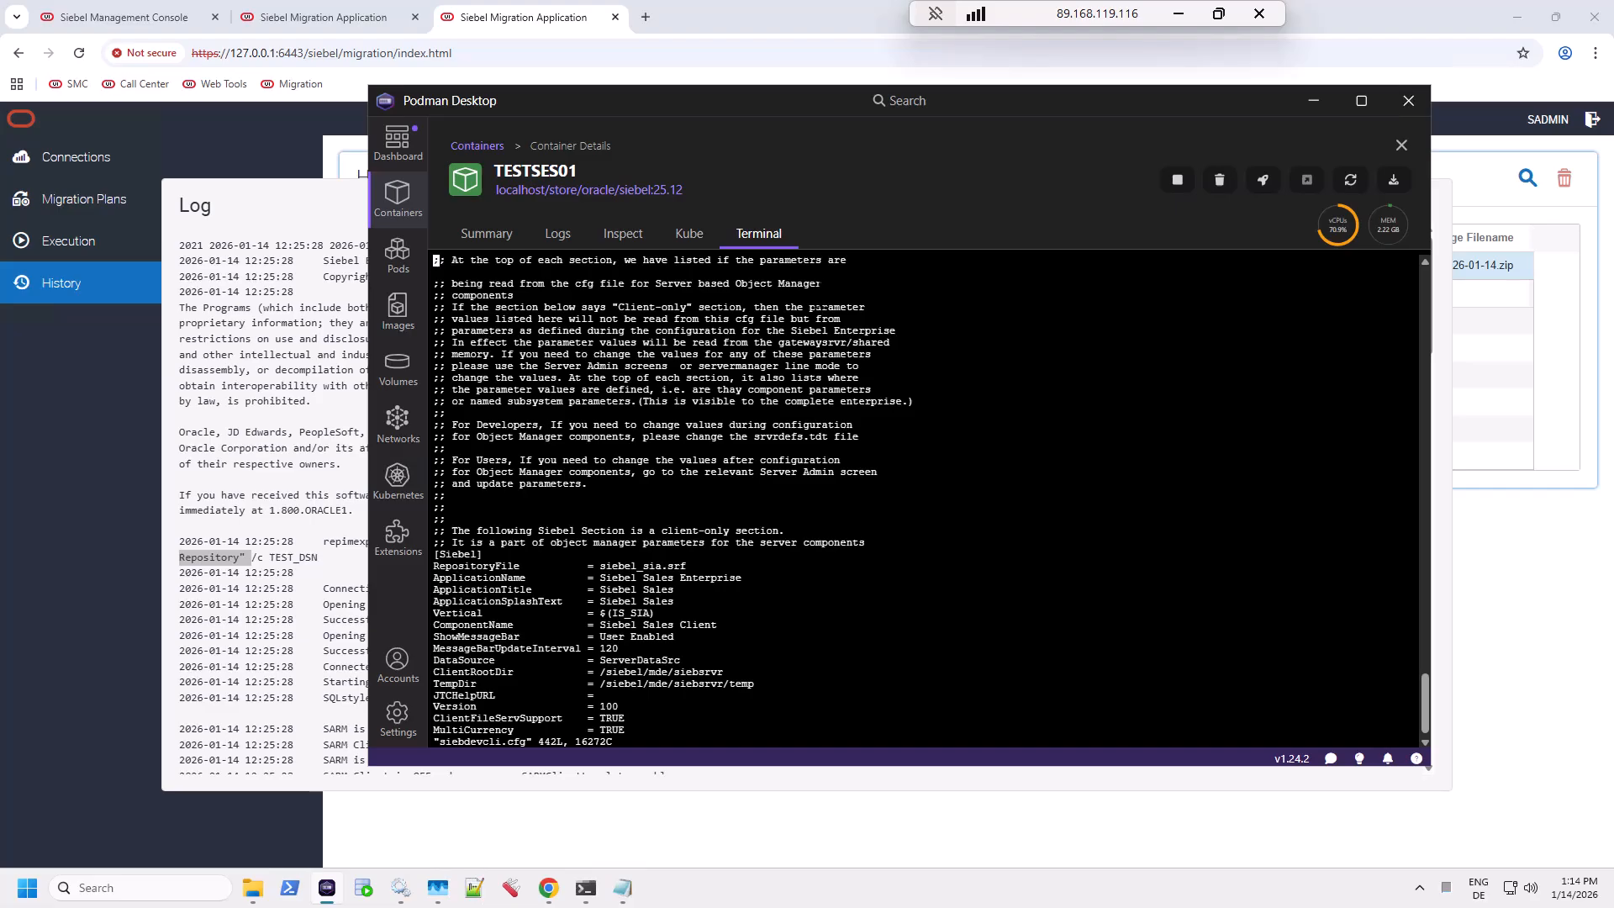
key(a)
key(Down)
key(Down)
key(Down)
key(Down)
key(Down)
key(Down)
key(Down)
key(Down)
key(Down)
key(Down)
key(Down)
key(Down)
key(Down)
key(Down)
key(Down)
key(Down)
key(Down)
key(Down)
key(Down)
key(Down)
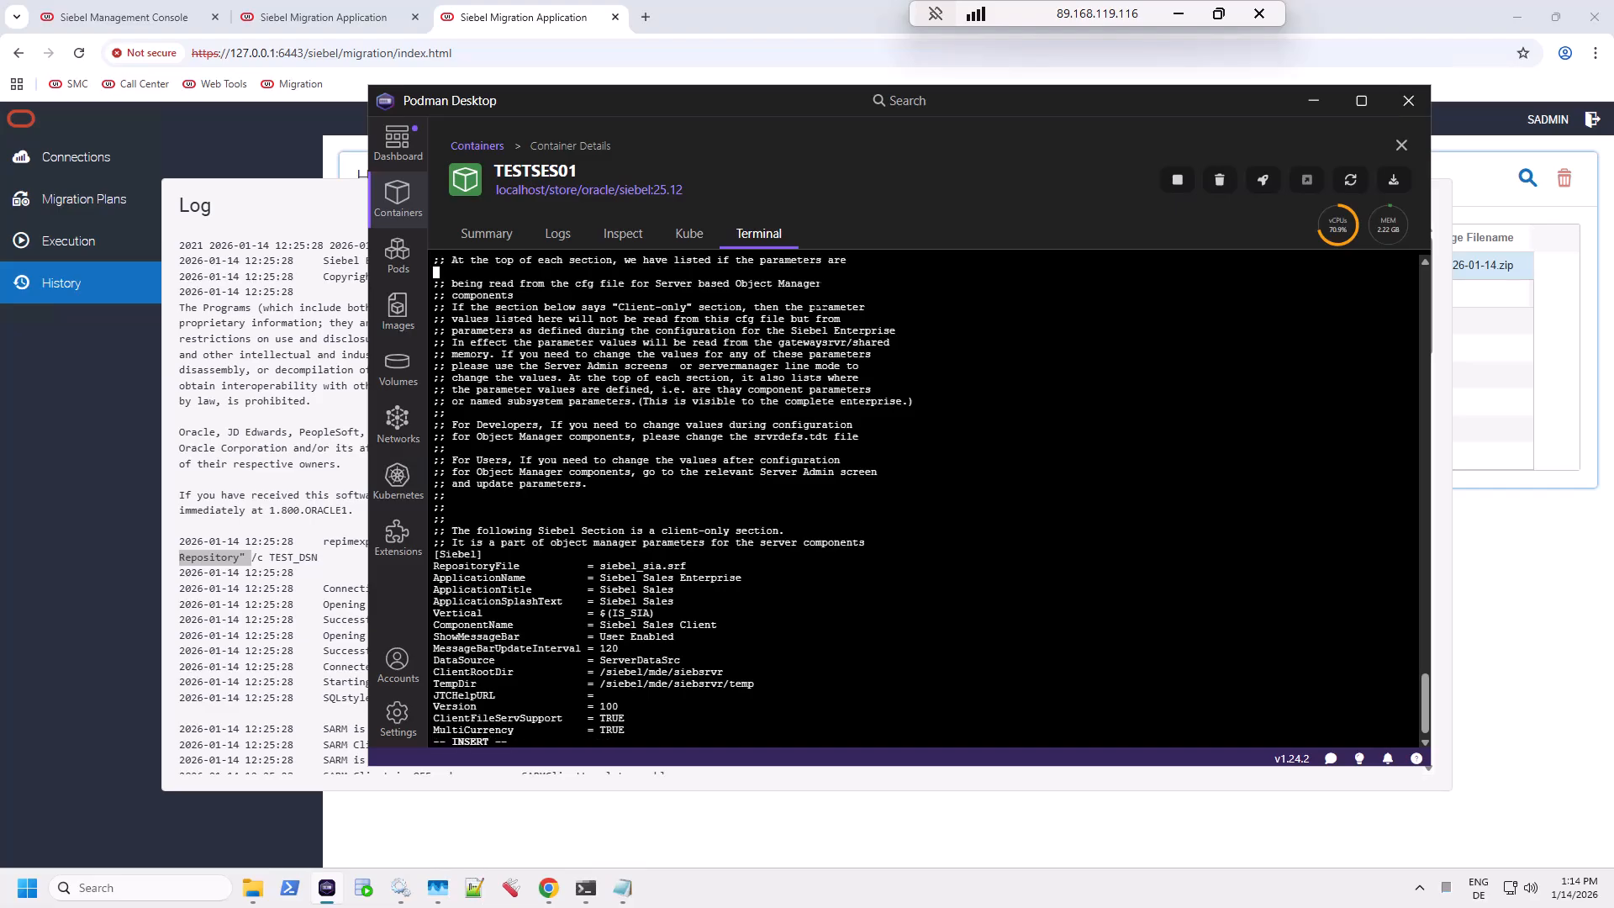
key(Down)
key(Down)
key(Down)
key(Down)
key(Down)
key(Down)
key(Down)
key(Down)
key(Down)
key(Down)
key(Down)
key(Down)
key(Down)
key(Down)
key(Down)
key(Down)
key(Down)
key(Down)
key(Down)
key(Down)
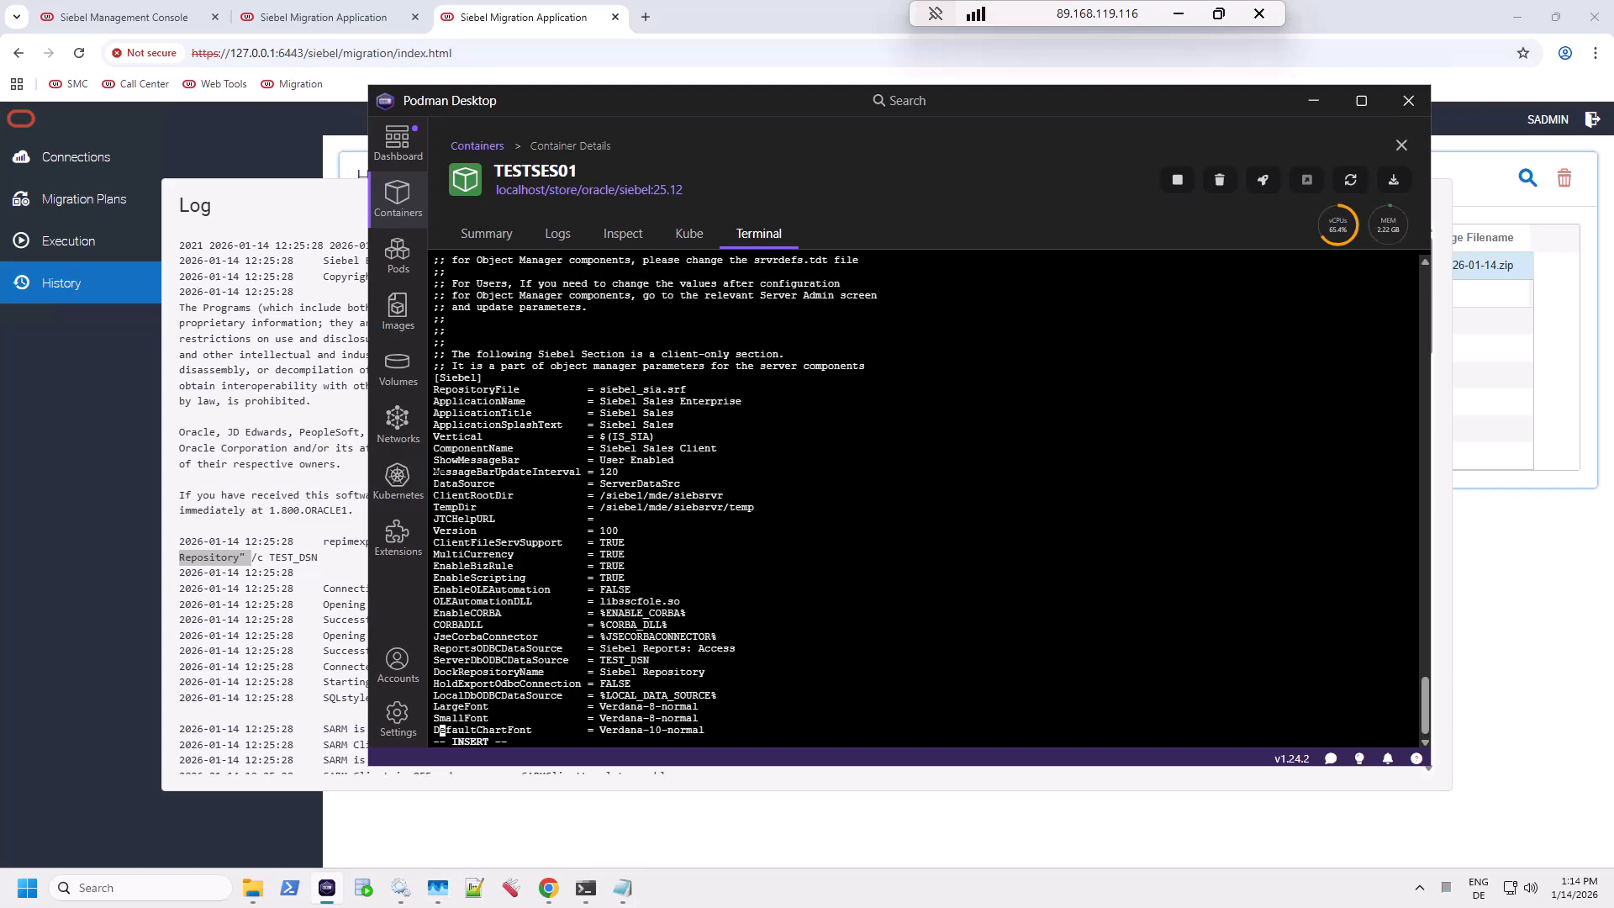
drag(436, 476, 702, 488)
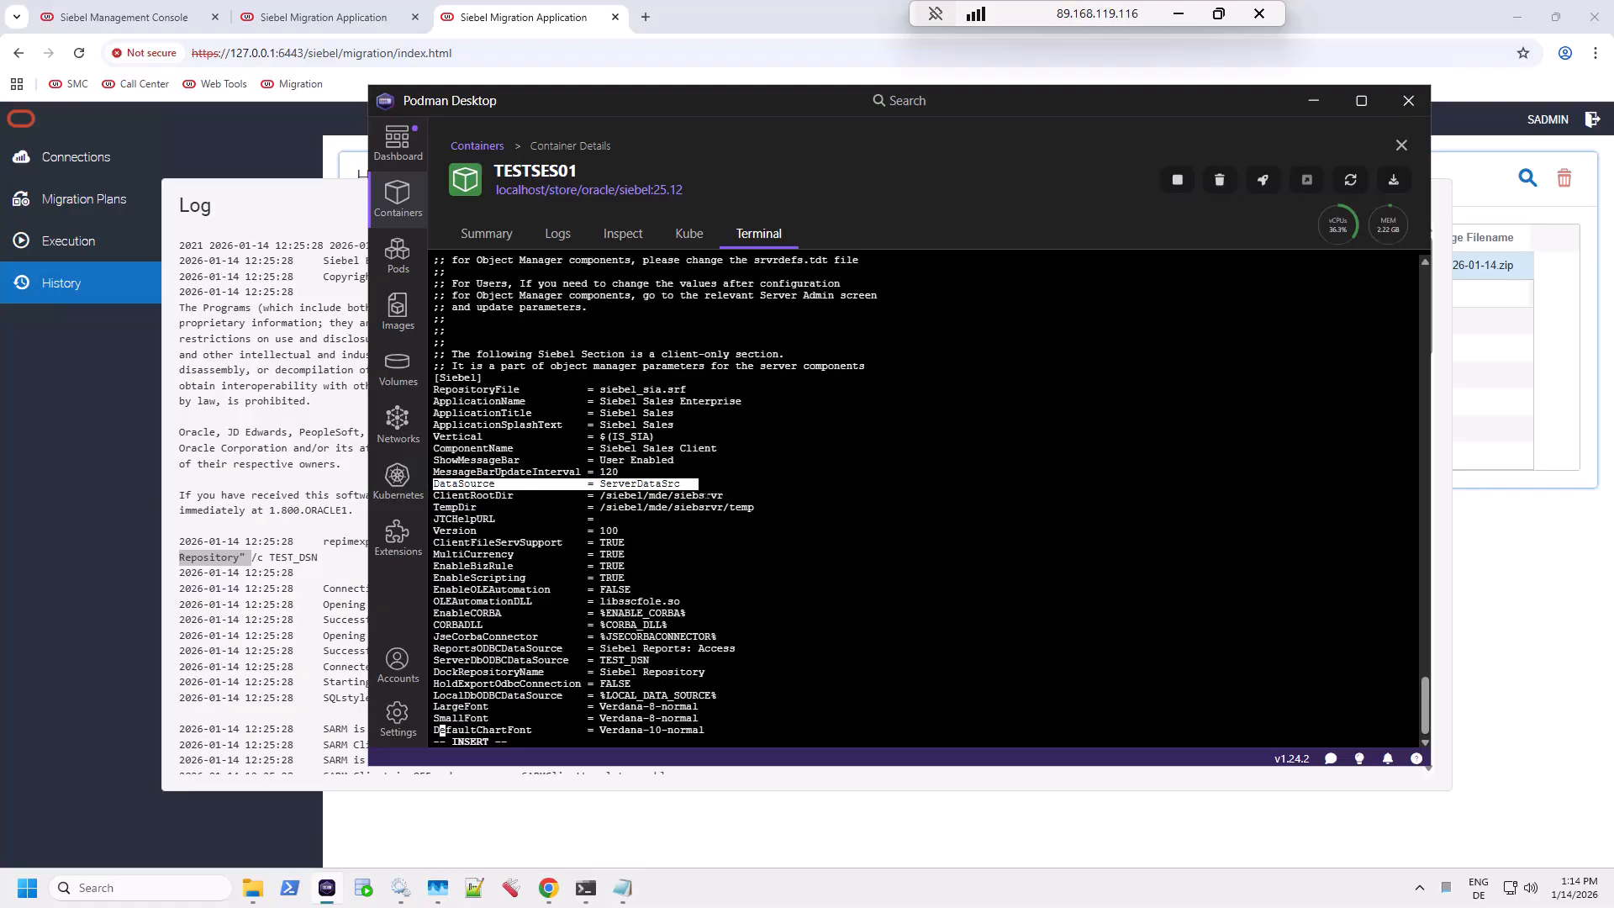
drag(705, 495, 737, 489)
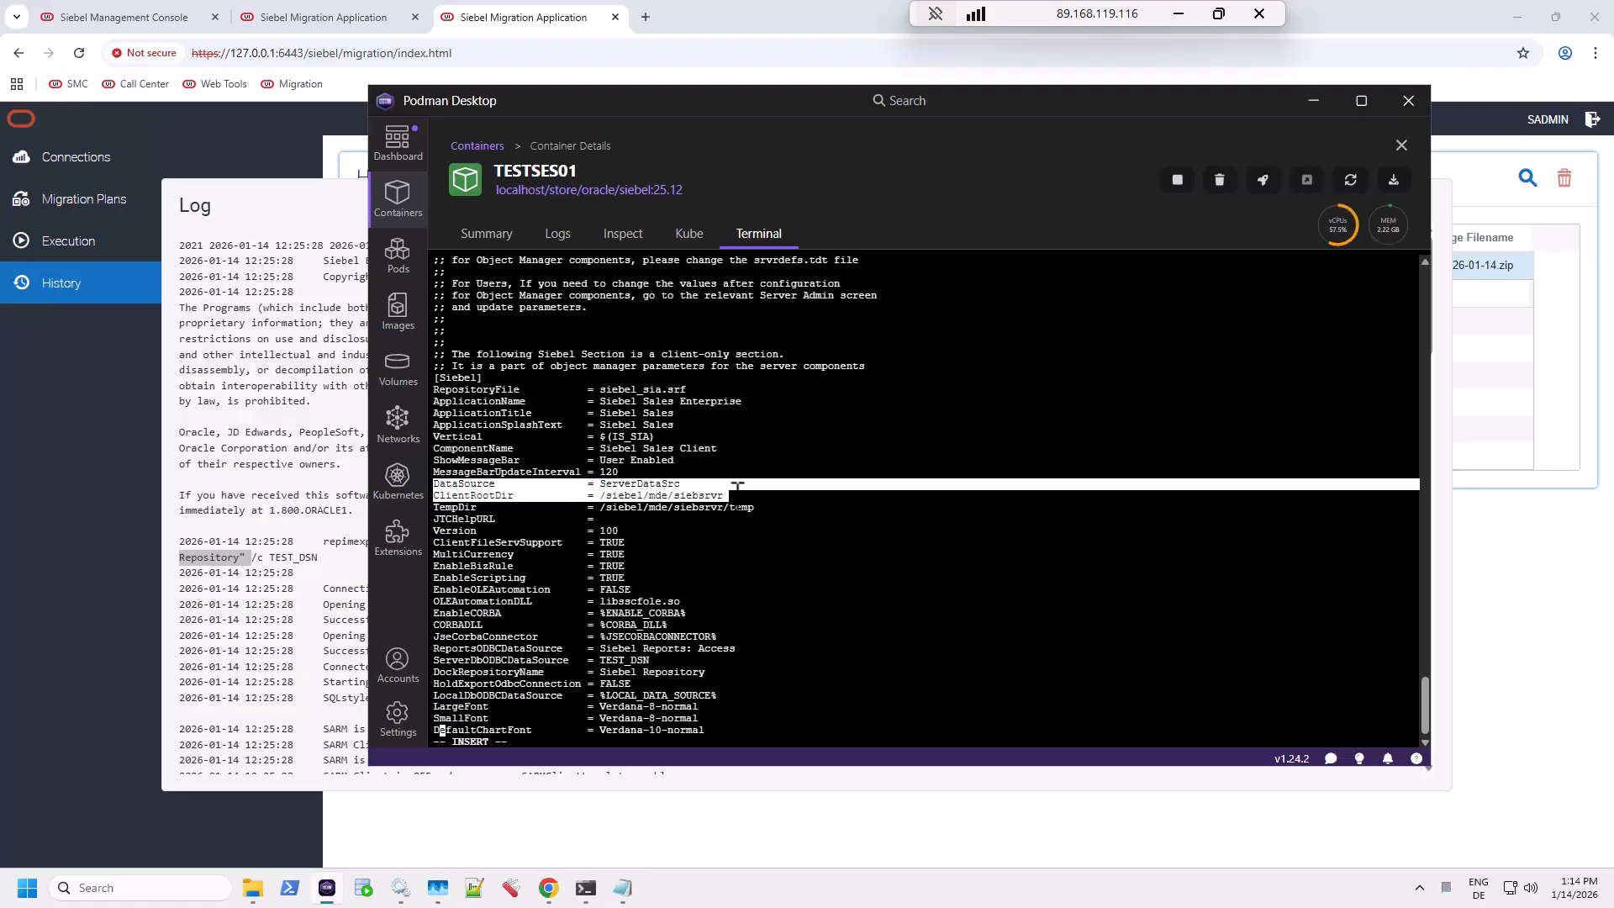
drag(738, 487, 762, 498)
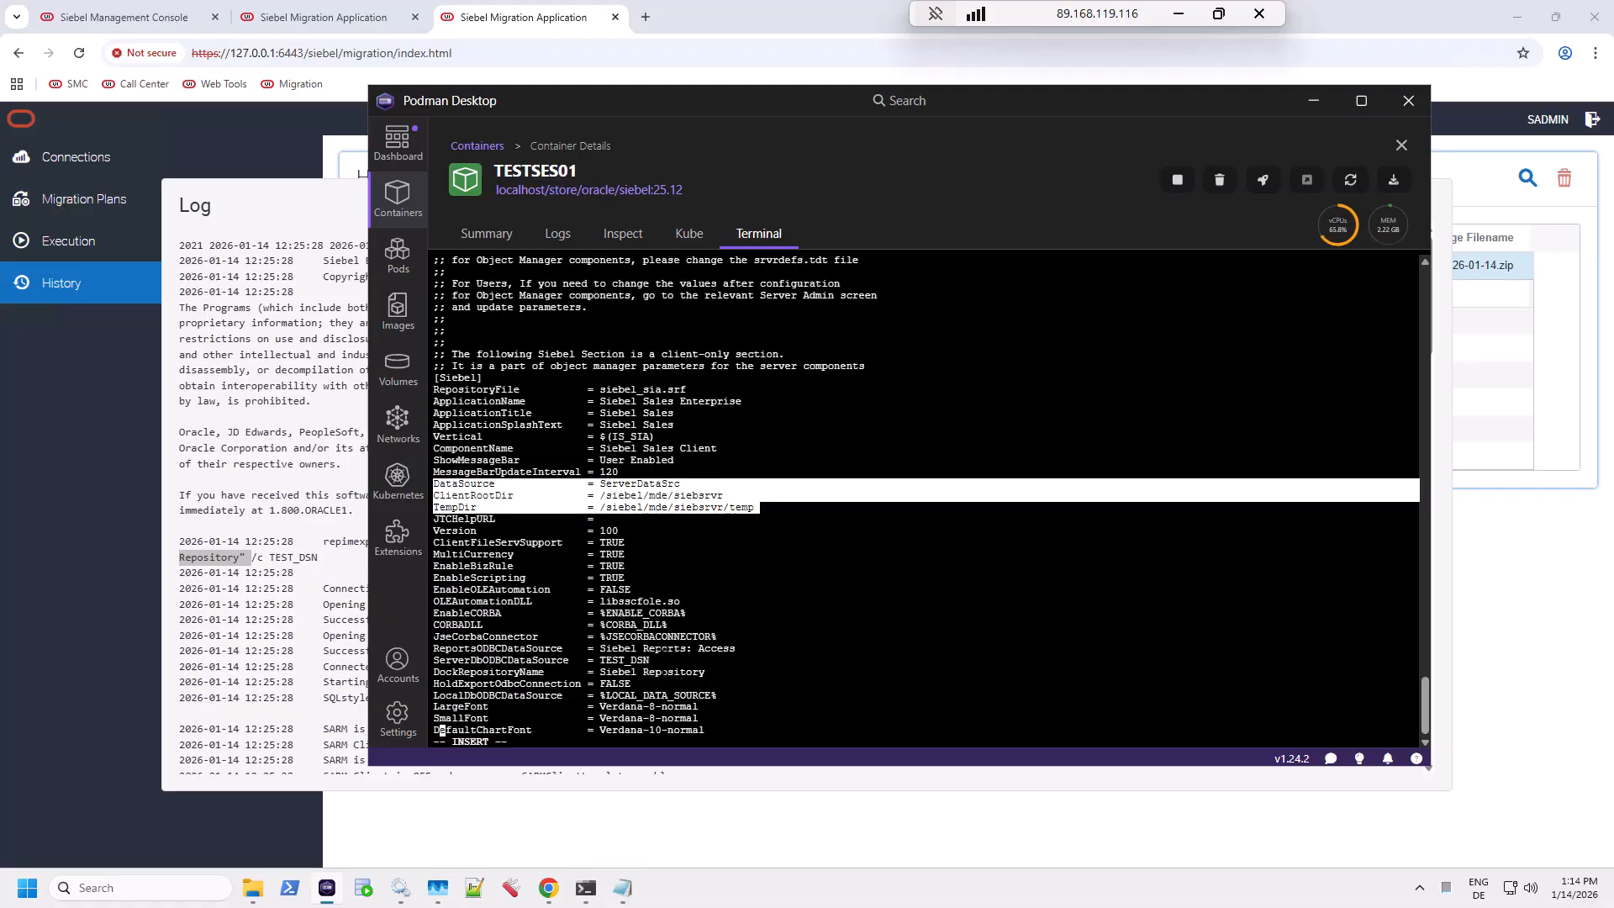
drag(661, 659, 435, 659)
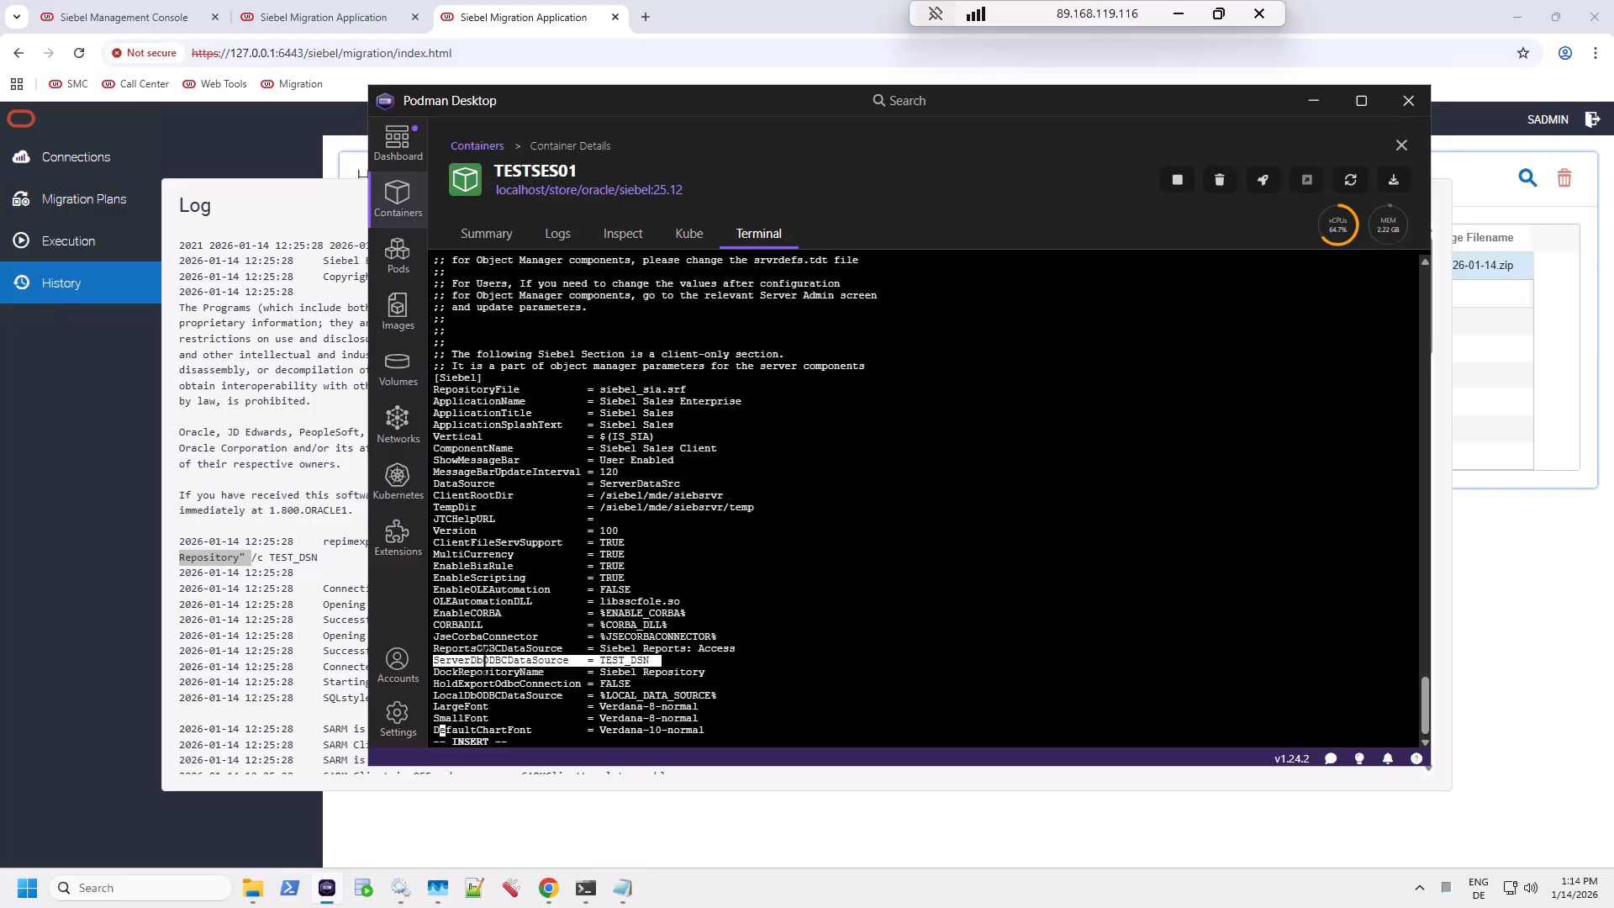
click(602, 661)
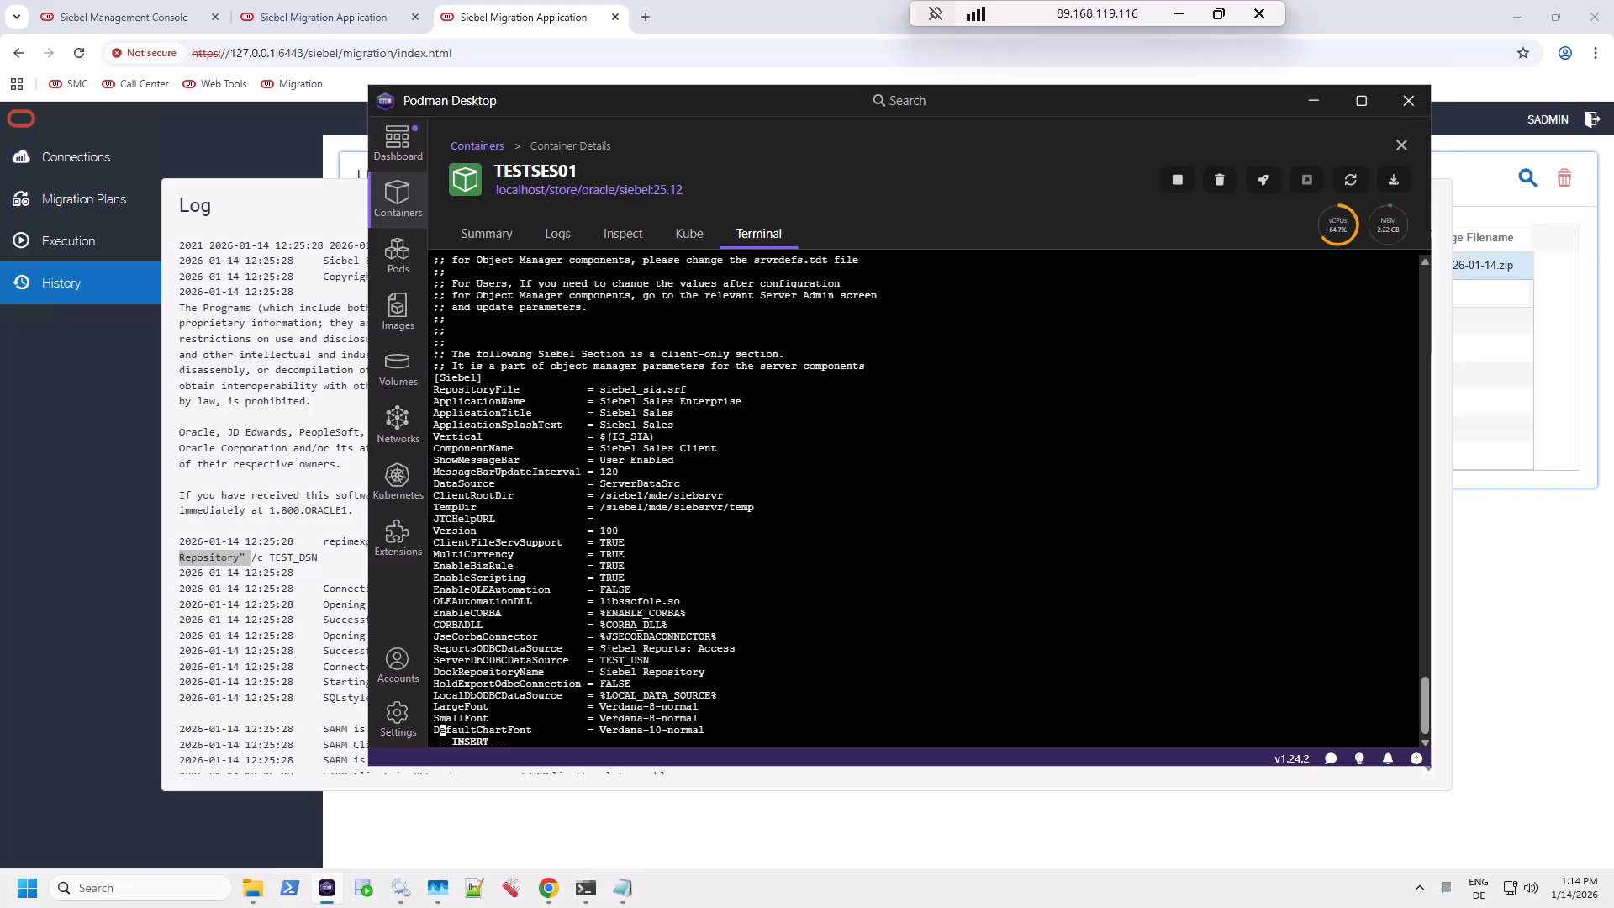
drag(604, 660, 656, 660)
click(655, 672)
key(Down)
key(Down)
key(Down)
key(Down)
key(Down)
key(Down)
key(Down)
key(Down)
key(Down)
key(Down)
key(Down)
key(Down)
key(Down)
key(Down)
key(Down)
key(Down)
key(Down)
key(Down)
key(Down)
key(Down)
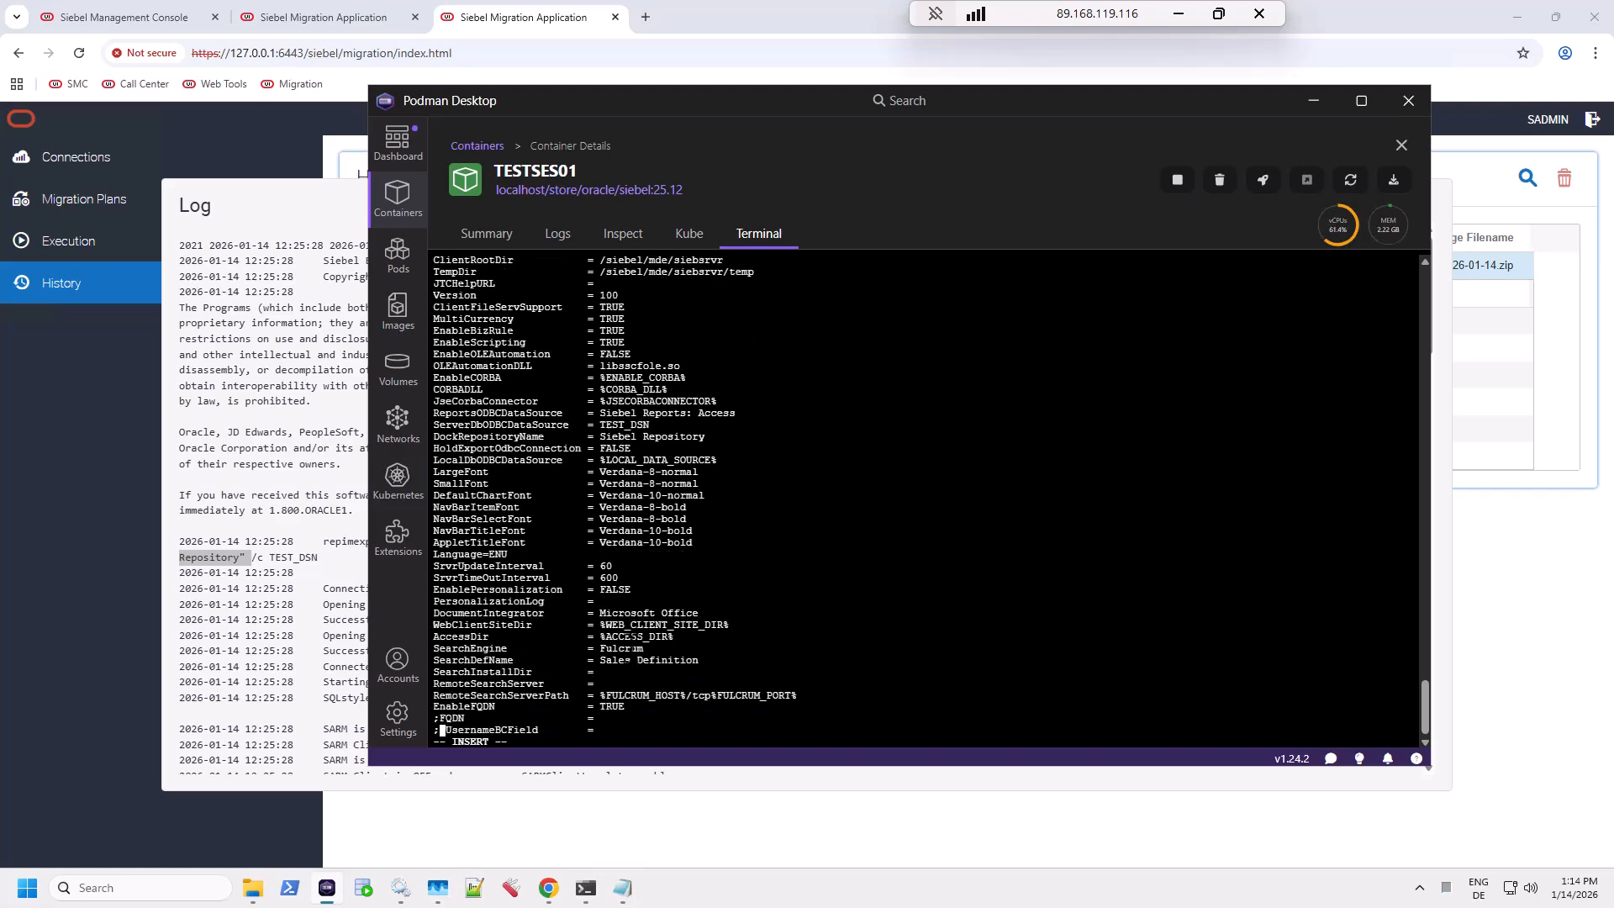
key(Down)
key(Down)
key(Down)
key(Down)
key(Down)
key(Down)
key(Down)
key(Down)
key(Down)
key(Down)
key(Down)
key(Down)
key(Down)
key(Down)
key(Down)
key(Down)
key(Down)
key(Down)
key(Down)
key(Down)
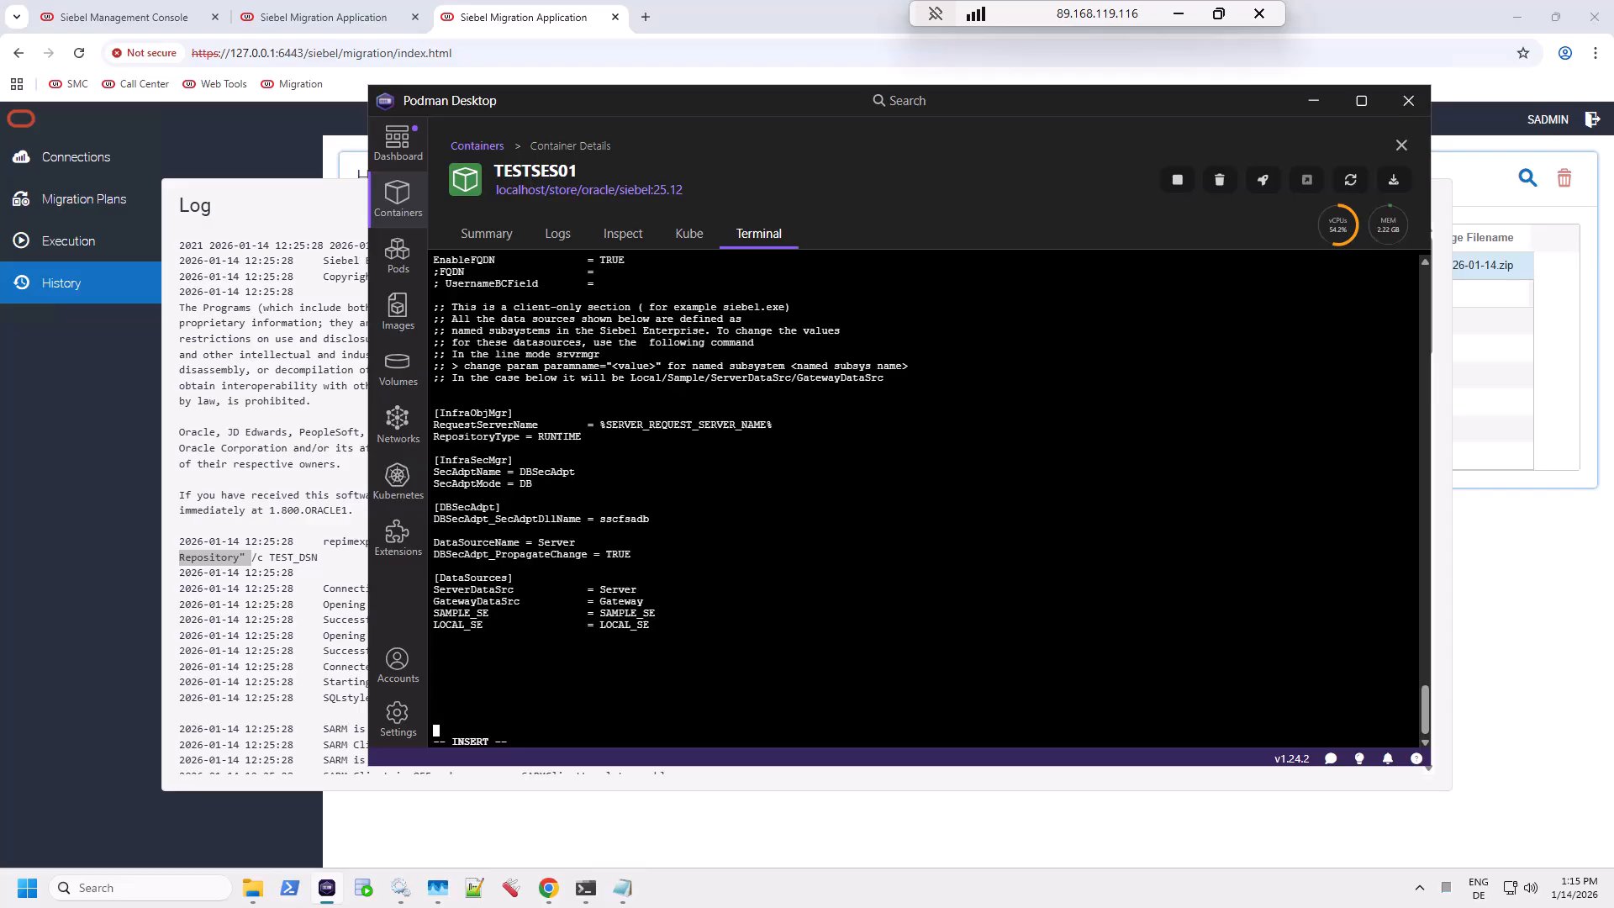
key(Down)
key(Down)
key(Down)
key(Down)
key(Down)
key(Down)
key(Down)
key(Down)
key(Down)
key(Down)
key(Down)
key(Down)
key(Down)
key(Down)
key(Down)
key(Down)
key(Down)
key(Down)
key(Down)
key(Down)
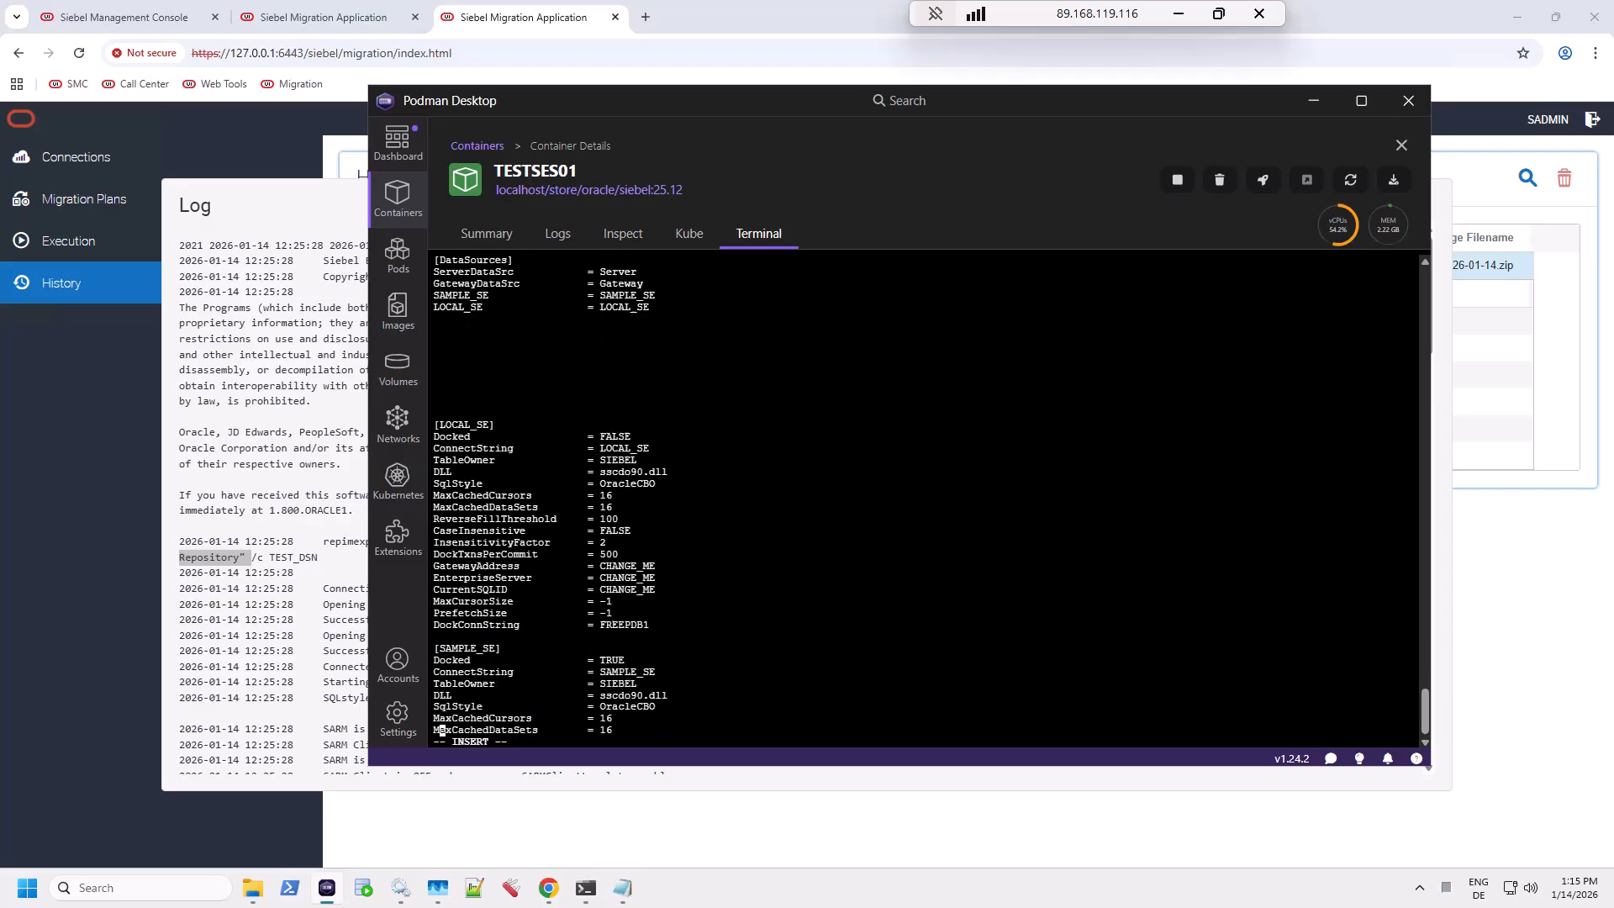
key(Down)
key(Down)
key(Down)
key(Down)
key(Down)
key(Down)
key(Down)
key(Down)
key(Down)
key(Down)
key(Down)
key(Down)
key(Down)
key(Down)
key(Down)
key(Down)
key(Down)
key(Down)
key(Down)
key(Down)
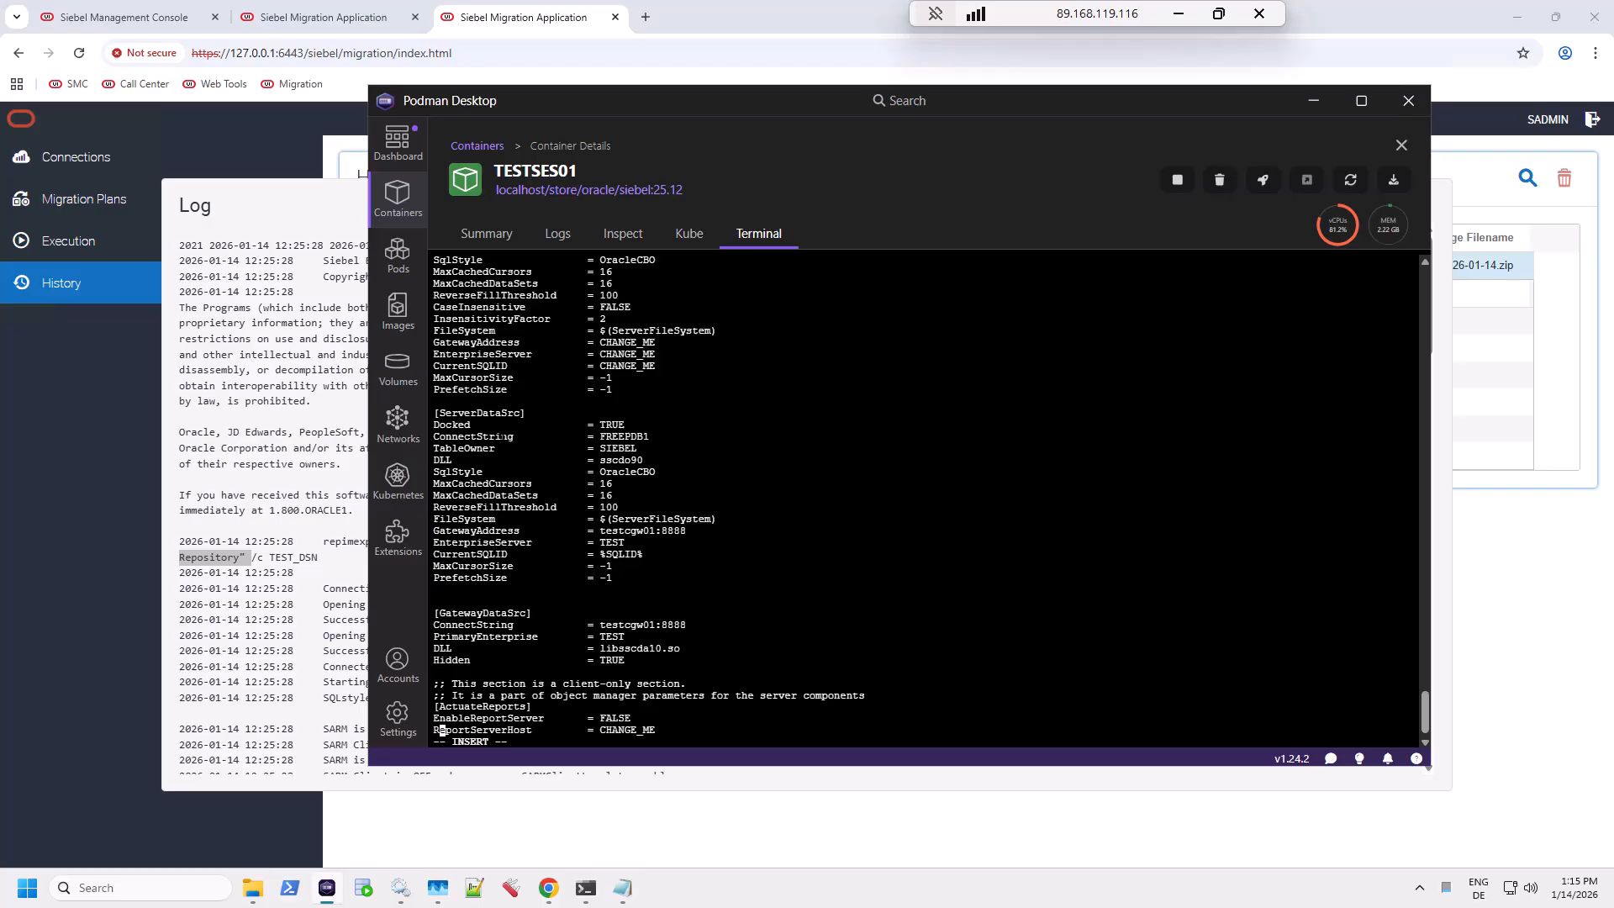
double_click(623, 439)
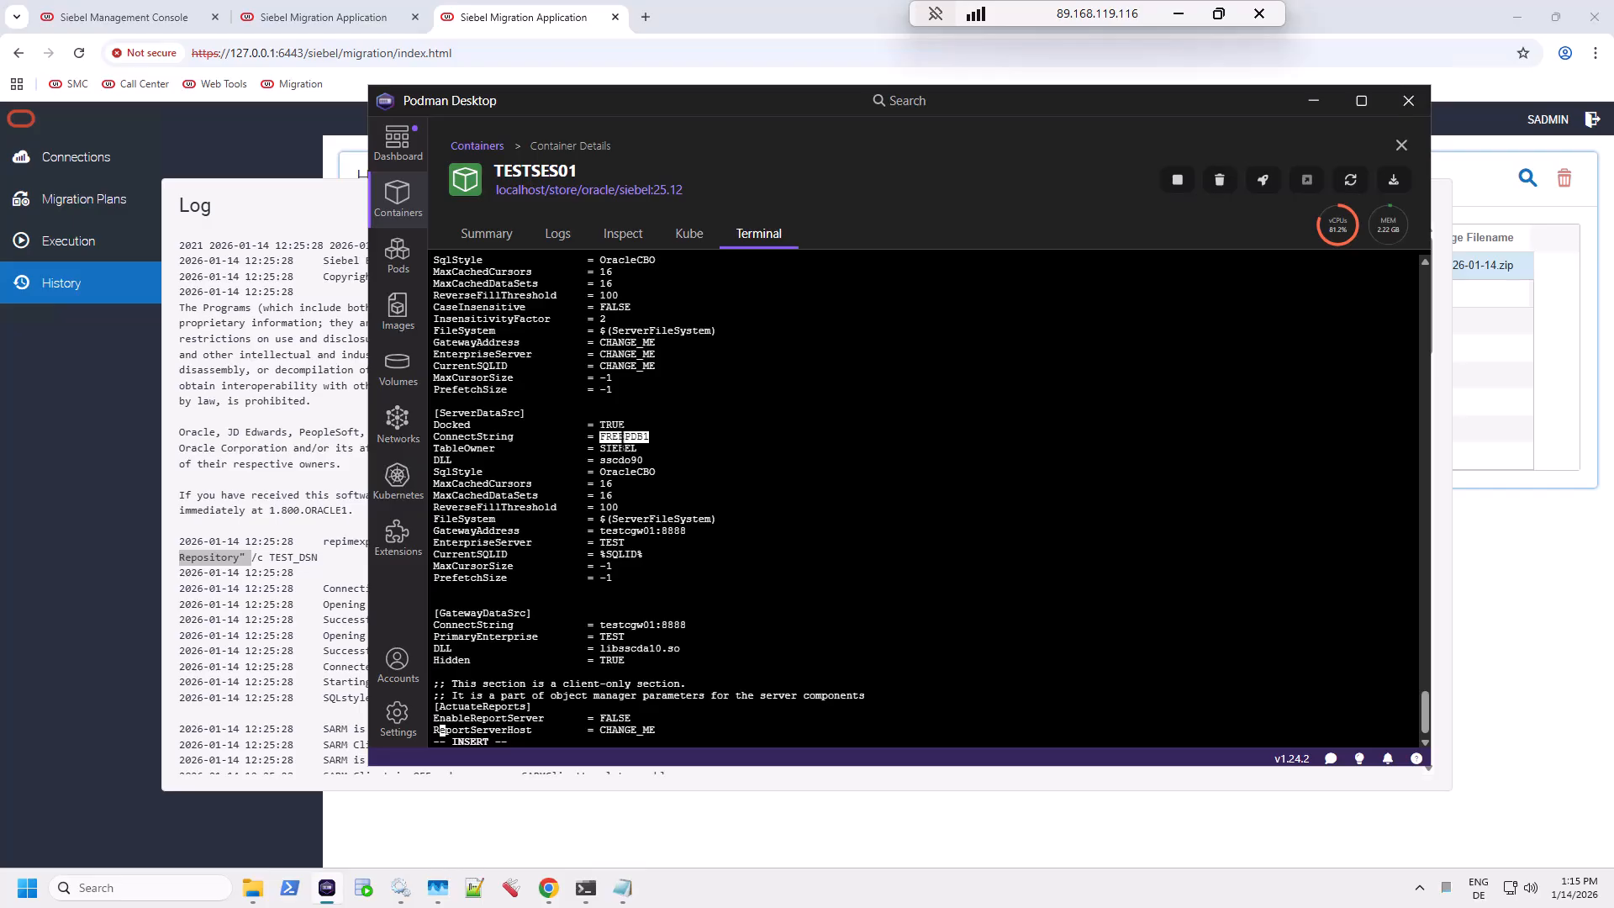
click(621, 448)
double_click(620, 460)
double_click(638, 472)
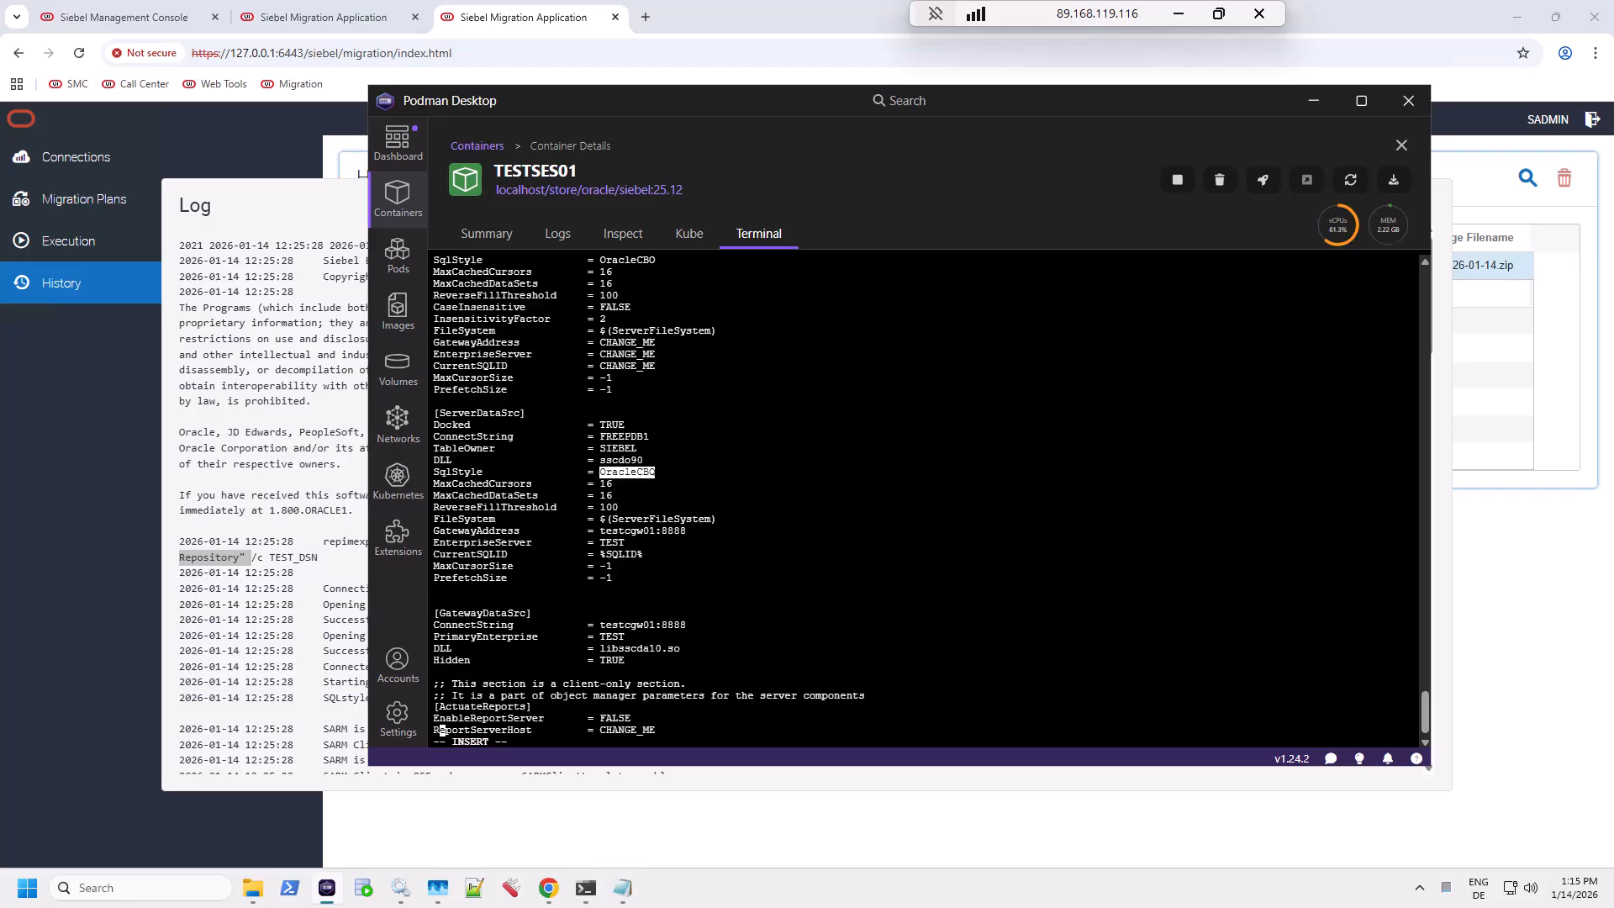
drag(434, 483, 643, 566)
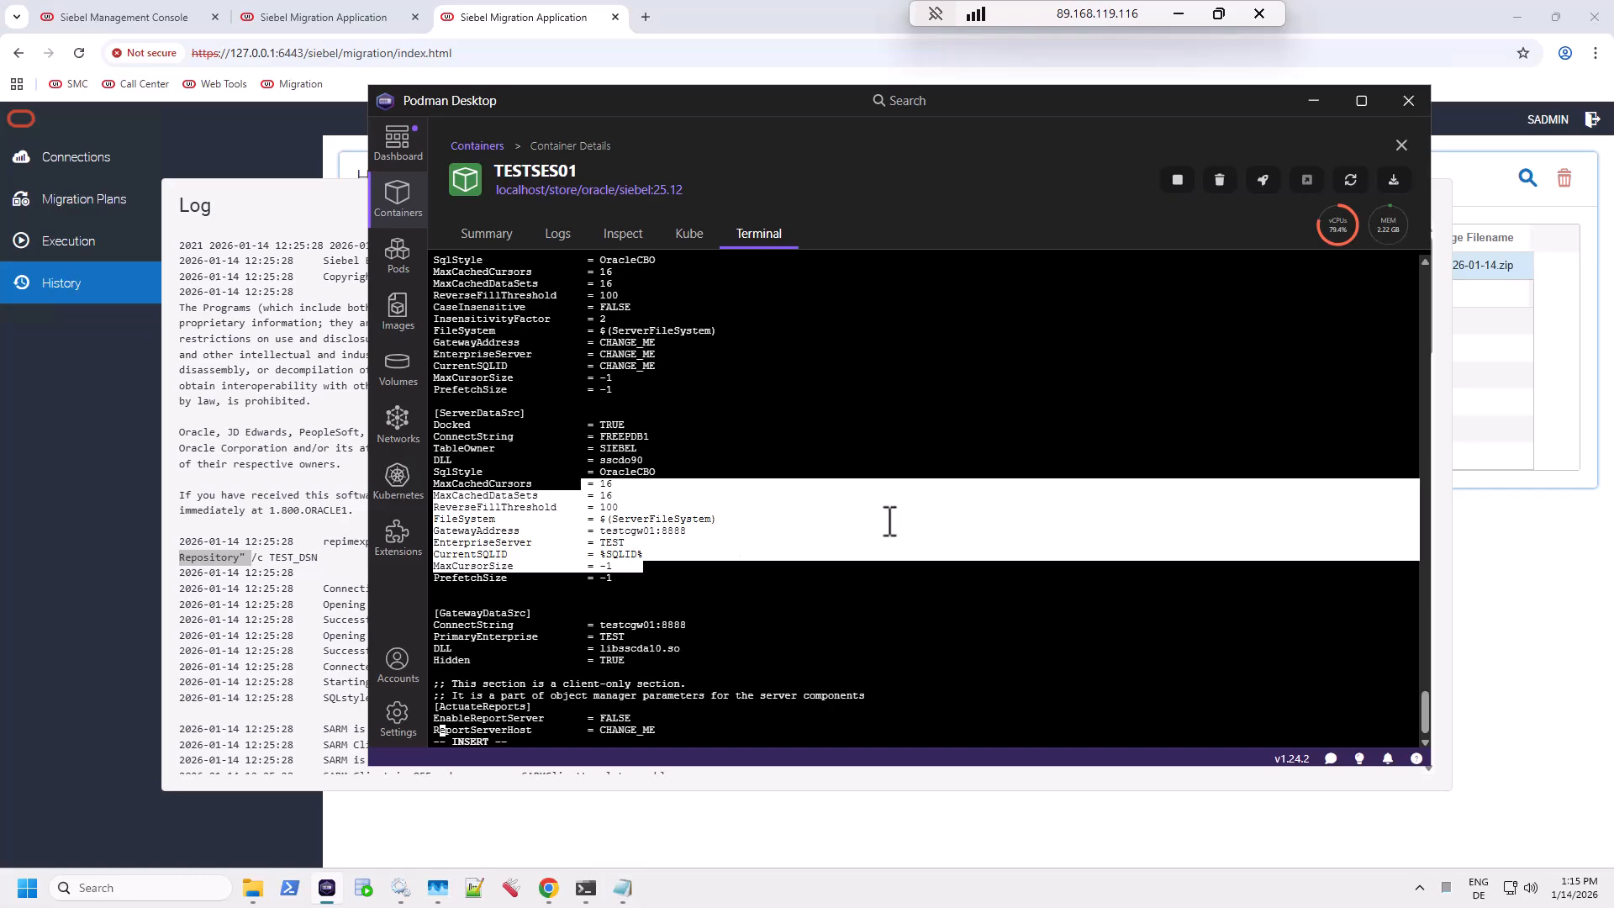
drag(1426, 714, 1418, 255)
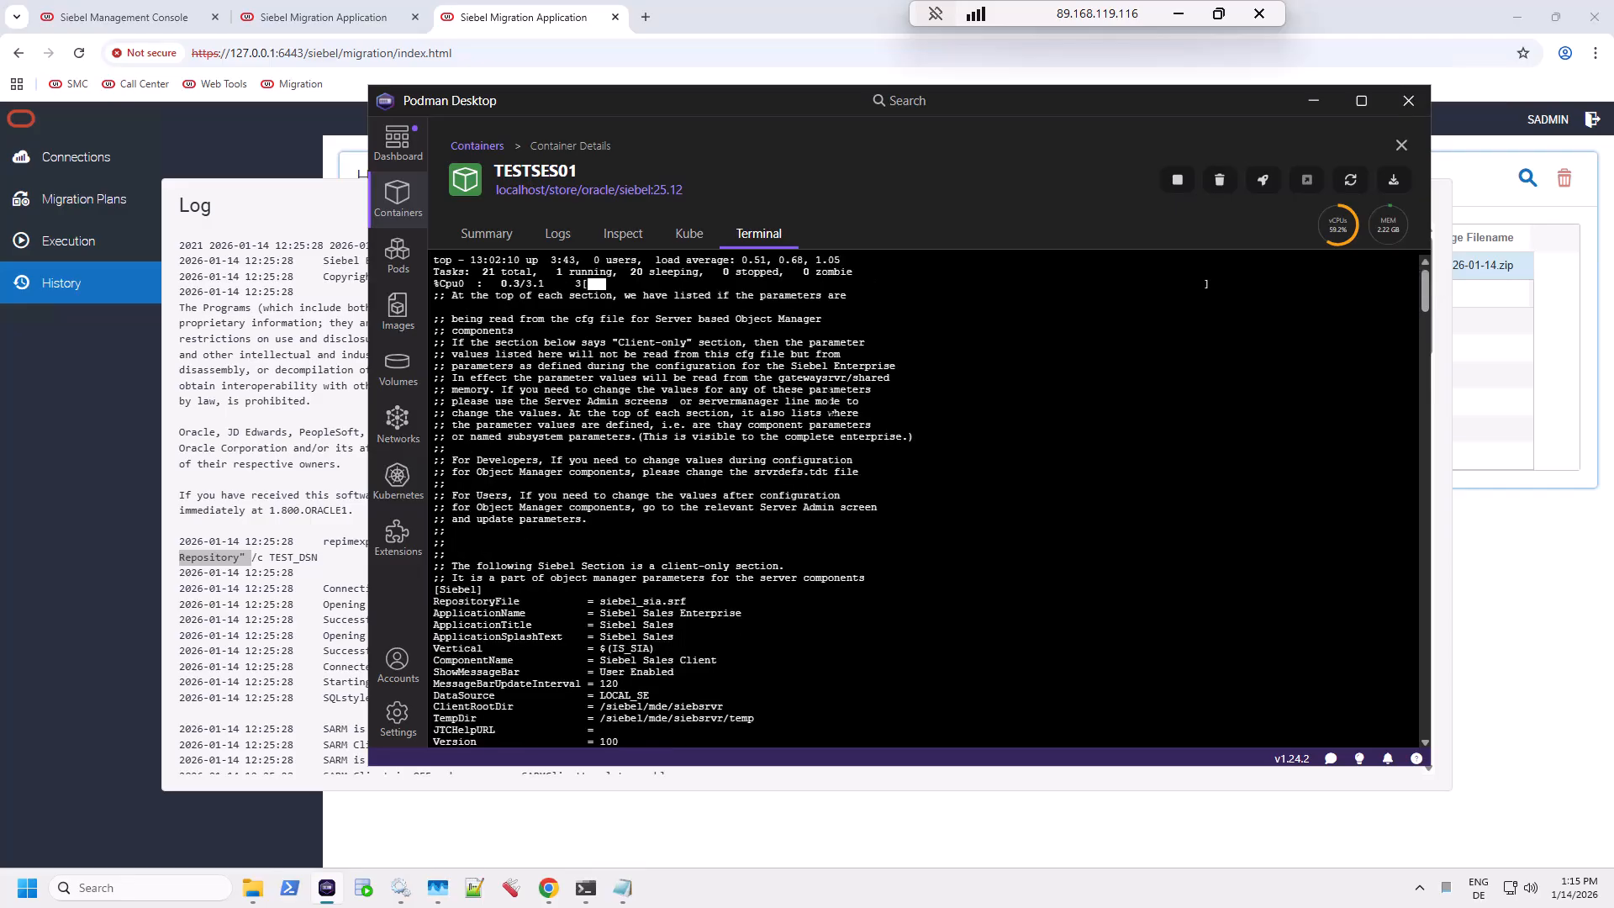
key(Down)
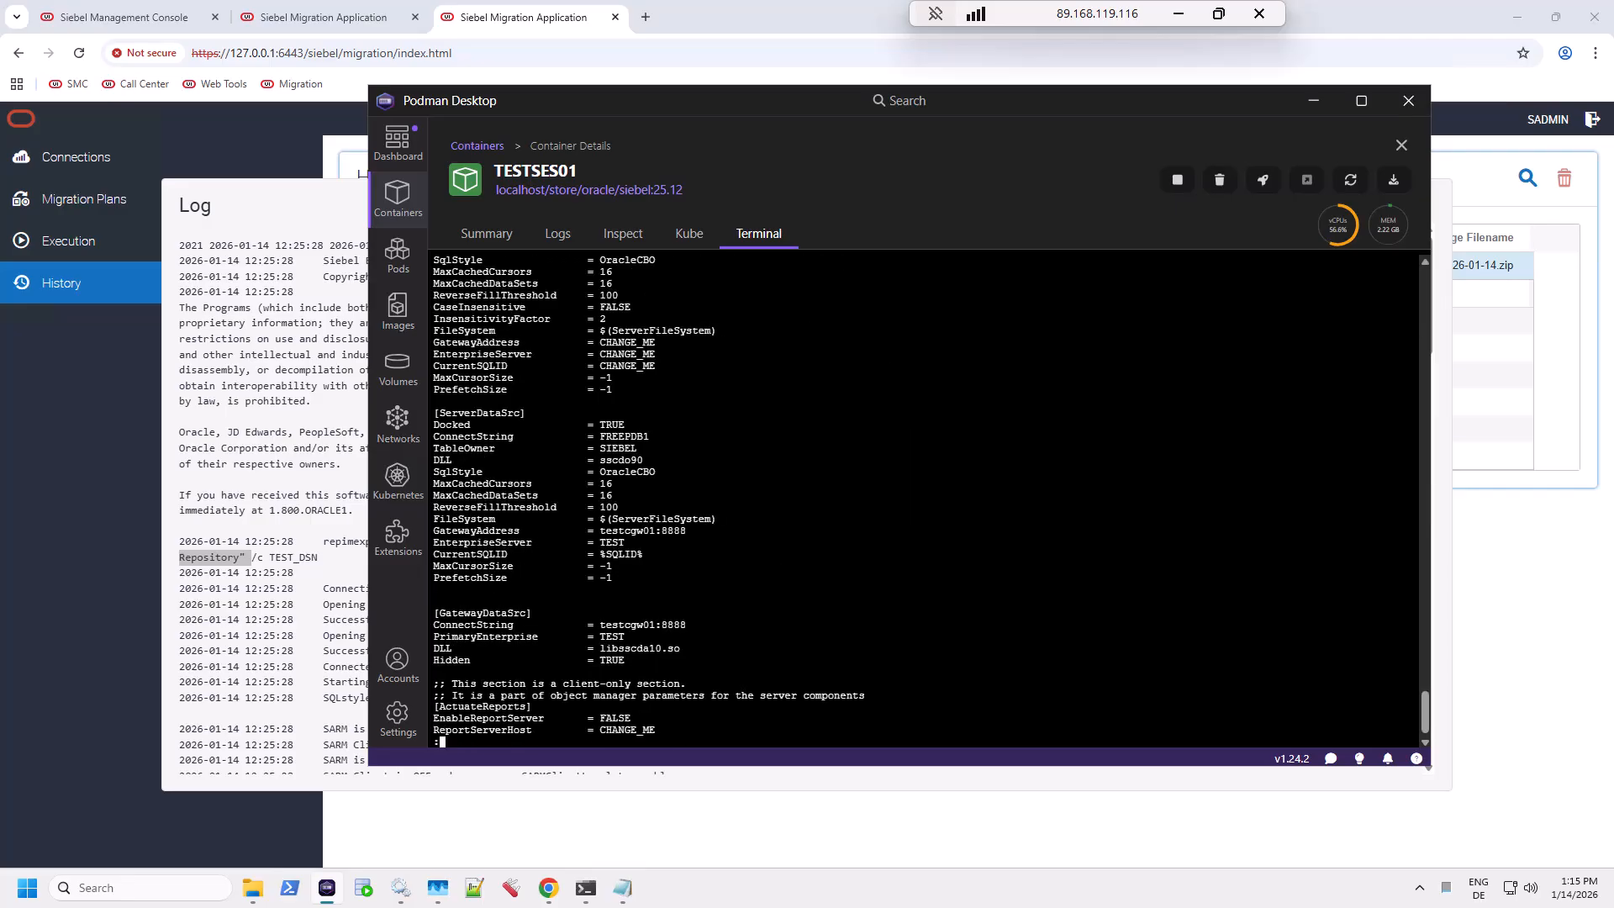
text(gq)
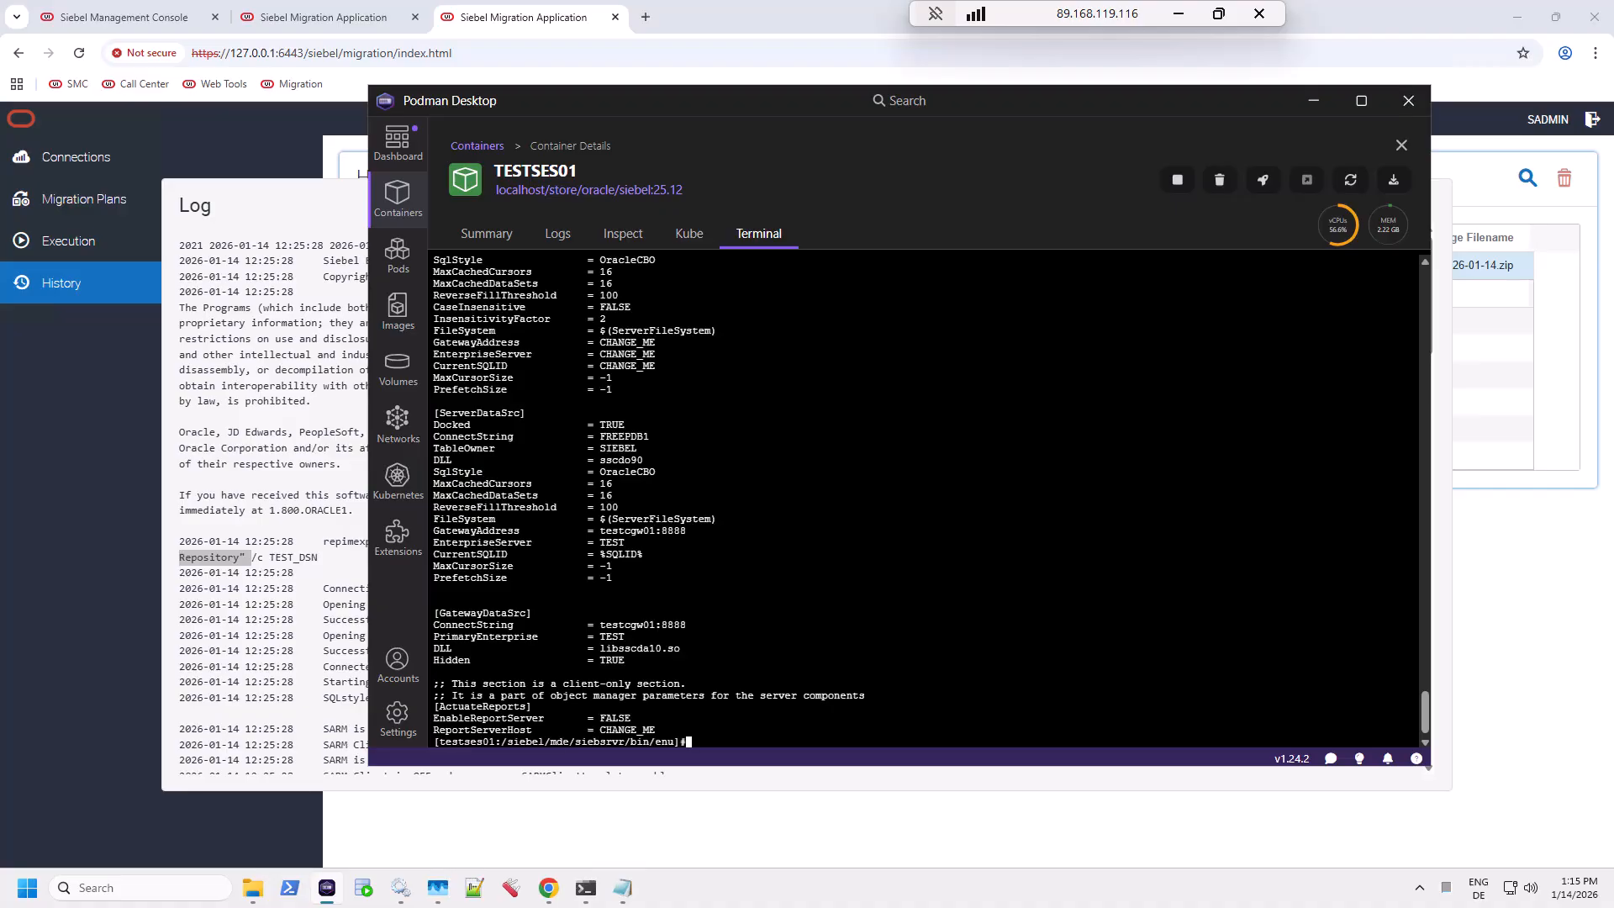
text(clear)
Step: From siebsrvr/bin, rerun siebdevcli with /c enu/siebdevcli.cfg and /d ServerDataSrc as administrator
key(Return)
text(cd ..)
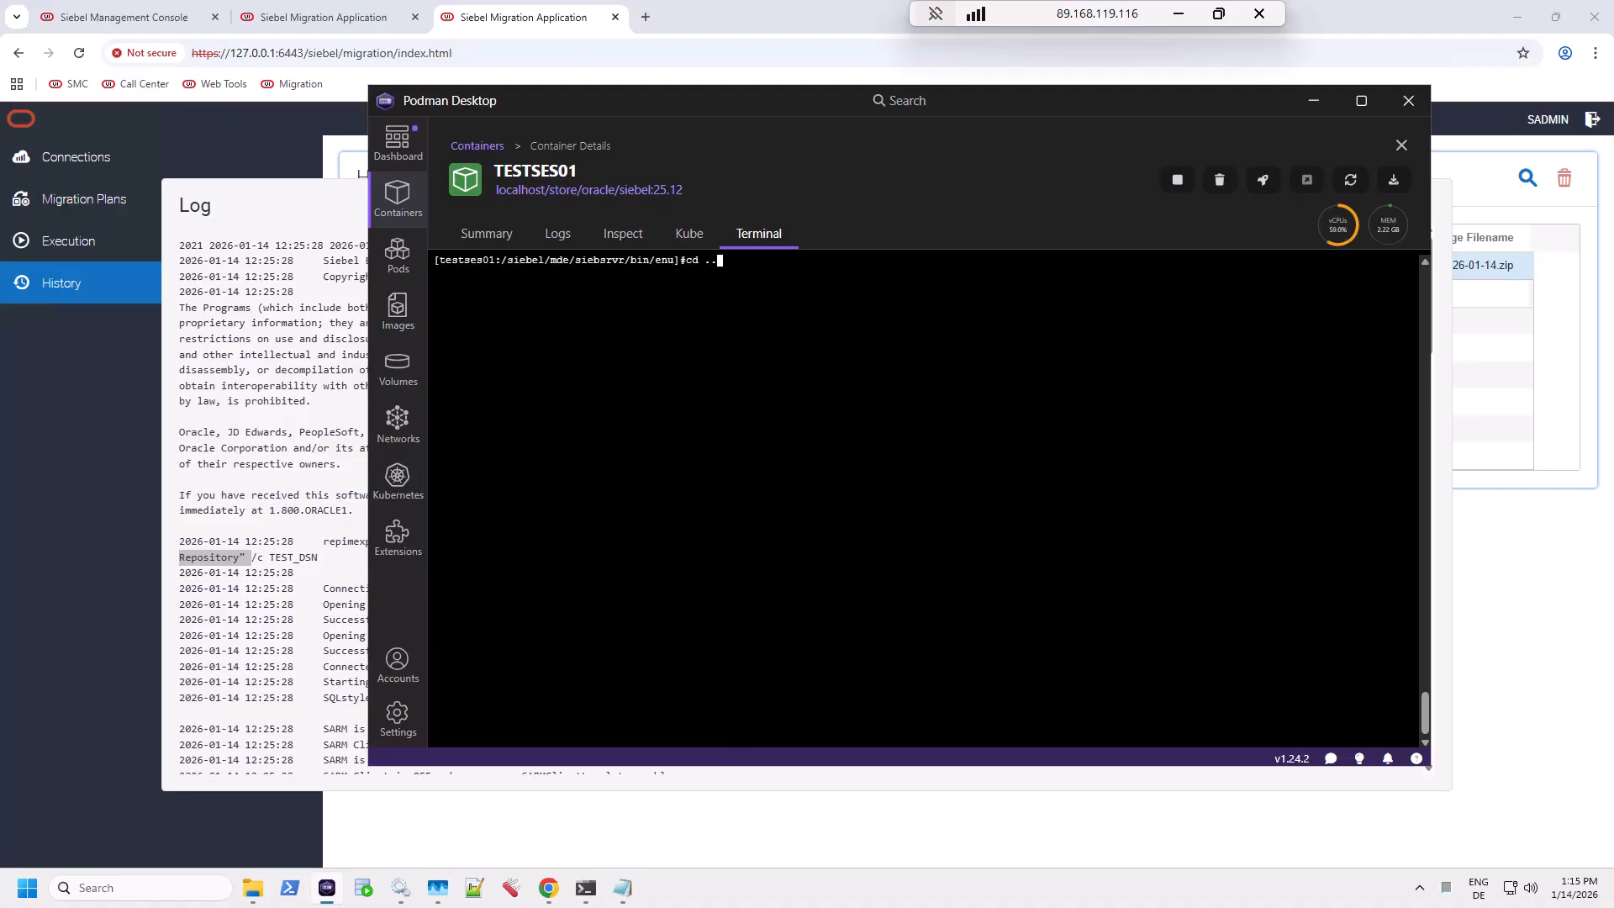
key(Return)
text(cd enu)
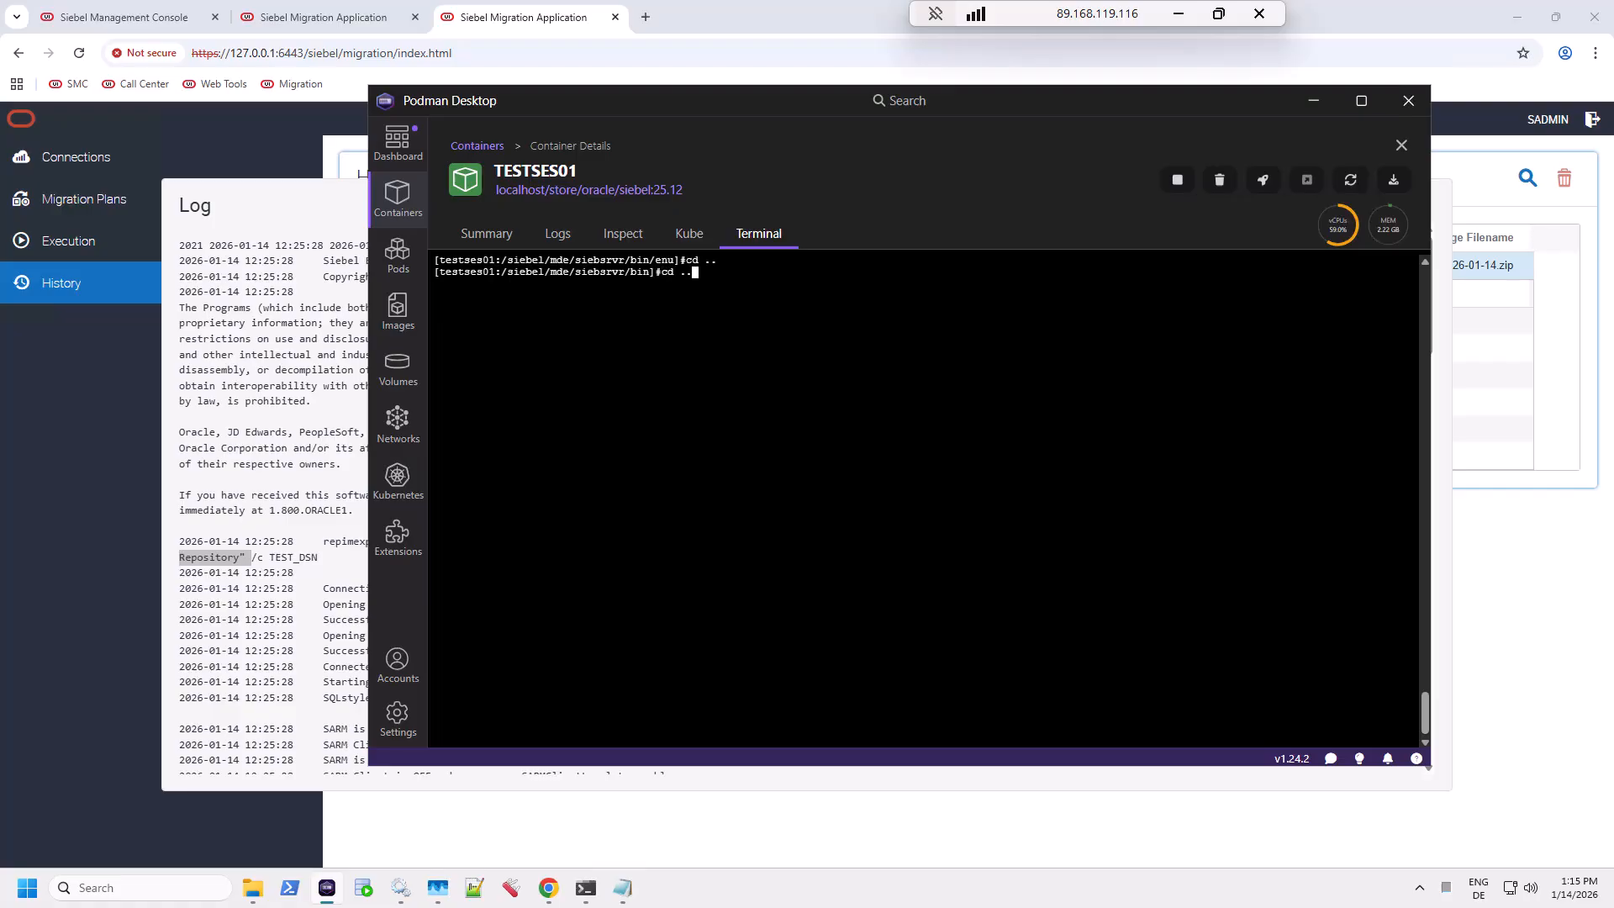
text(/)
key(Up)
key(Up)
key(Up)
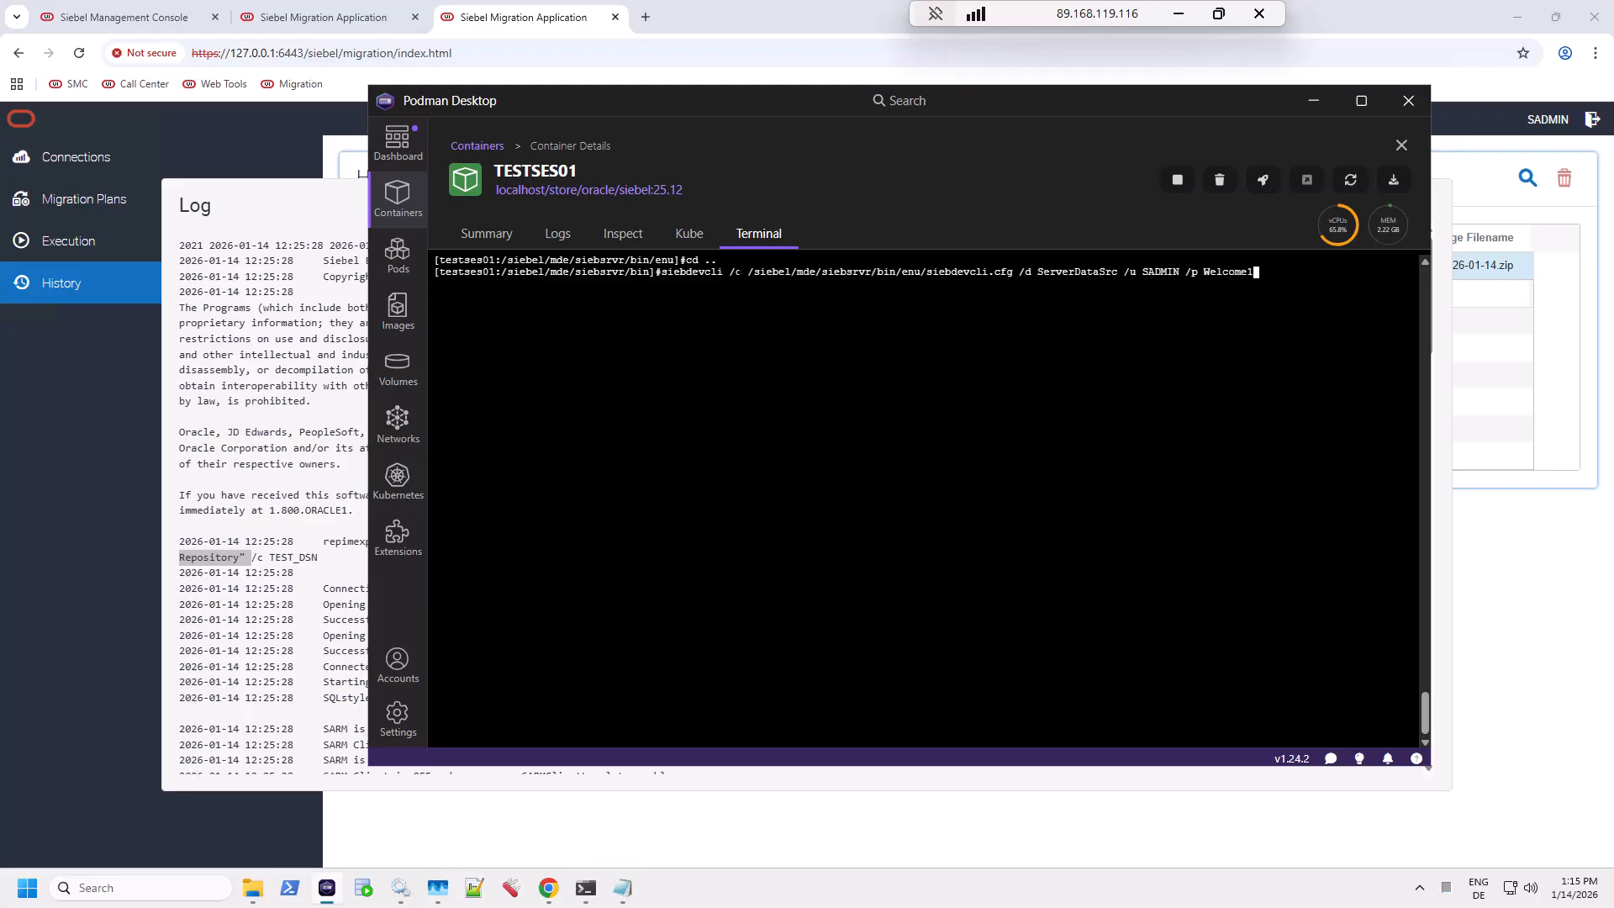
drag(723, 271, 1014, 272)
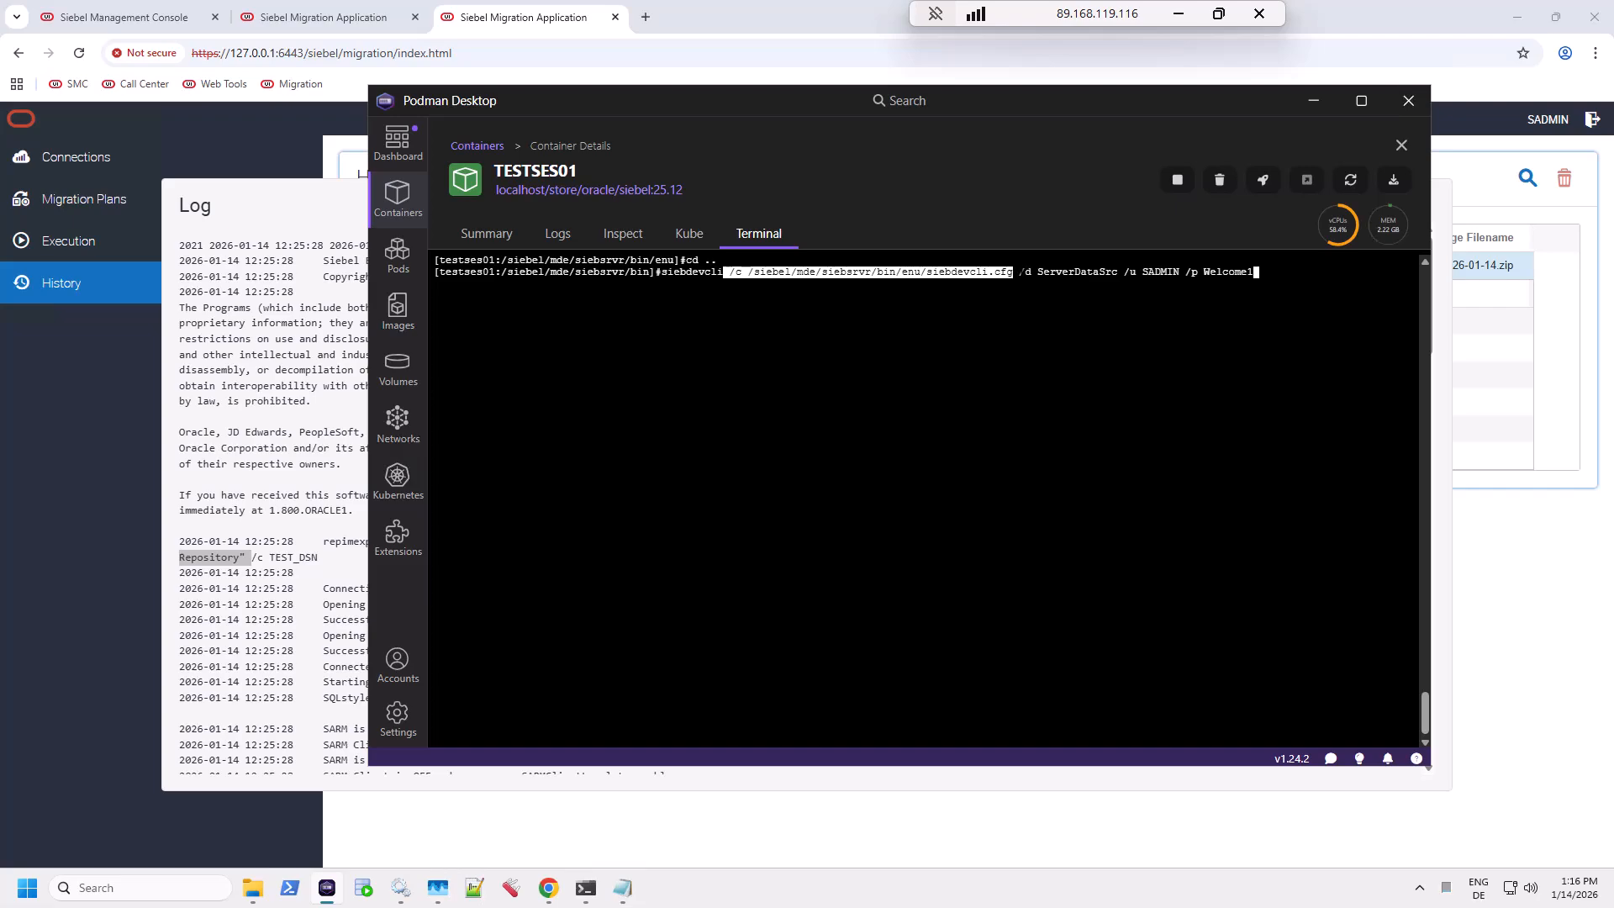
drag(1020, 271, 1272, 272)
click(1272, 271)
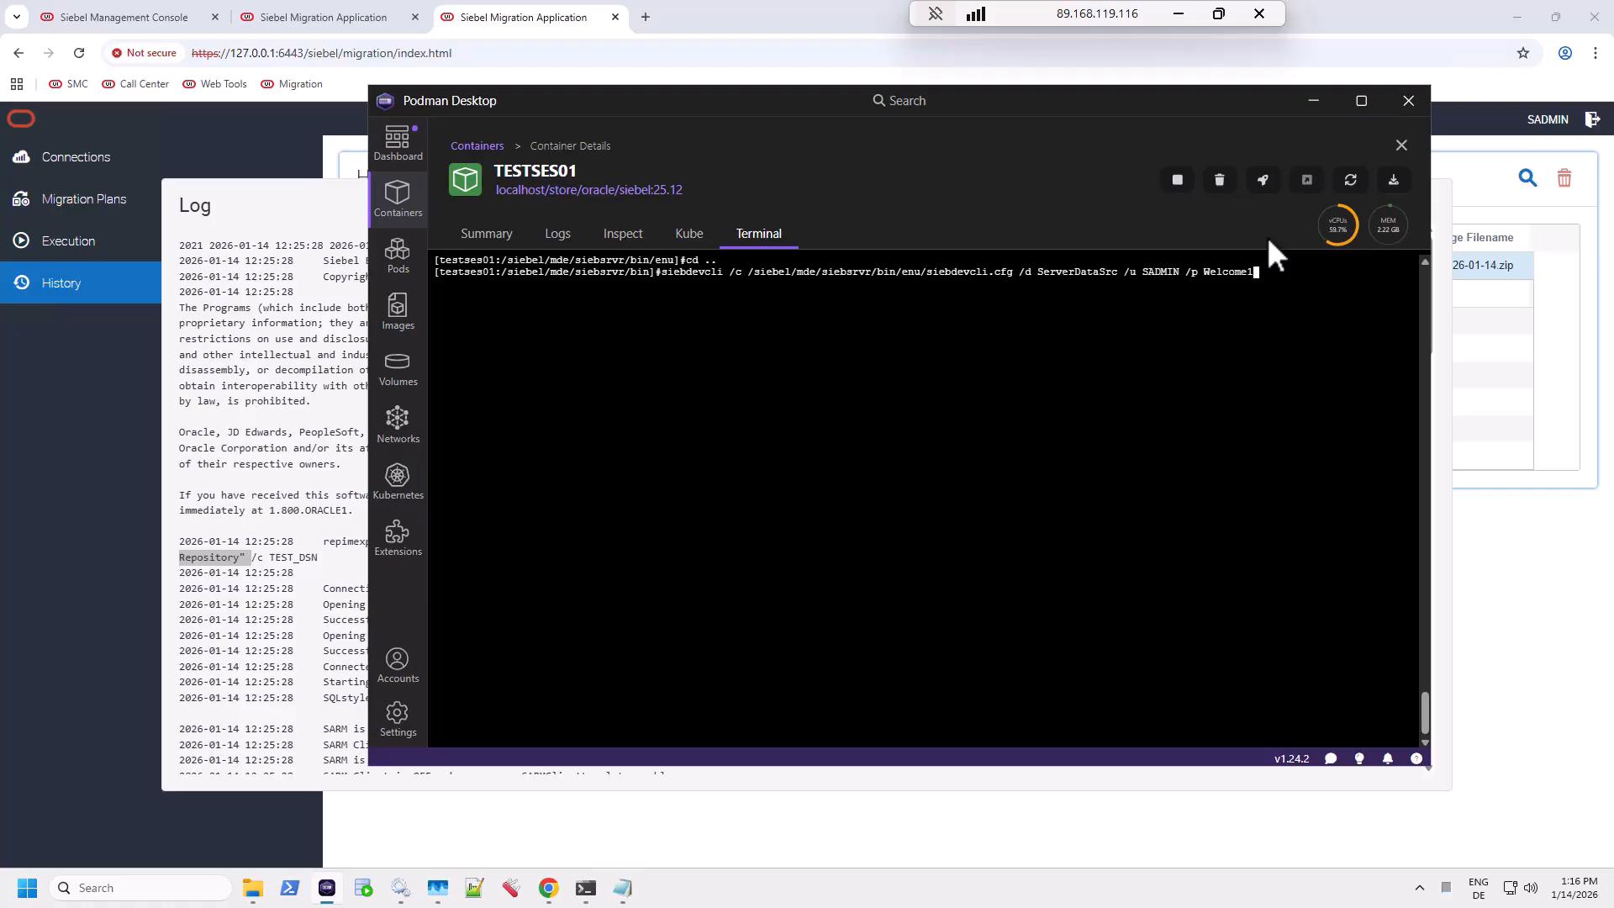
key(Return)
mouse_move(1337, 237)
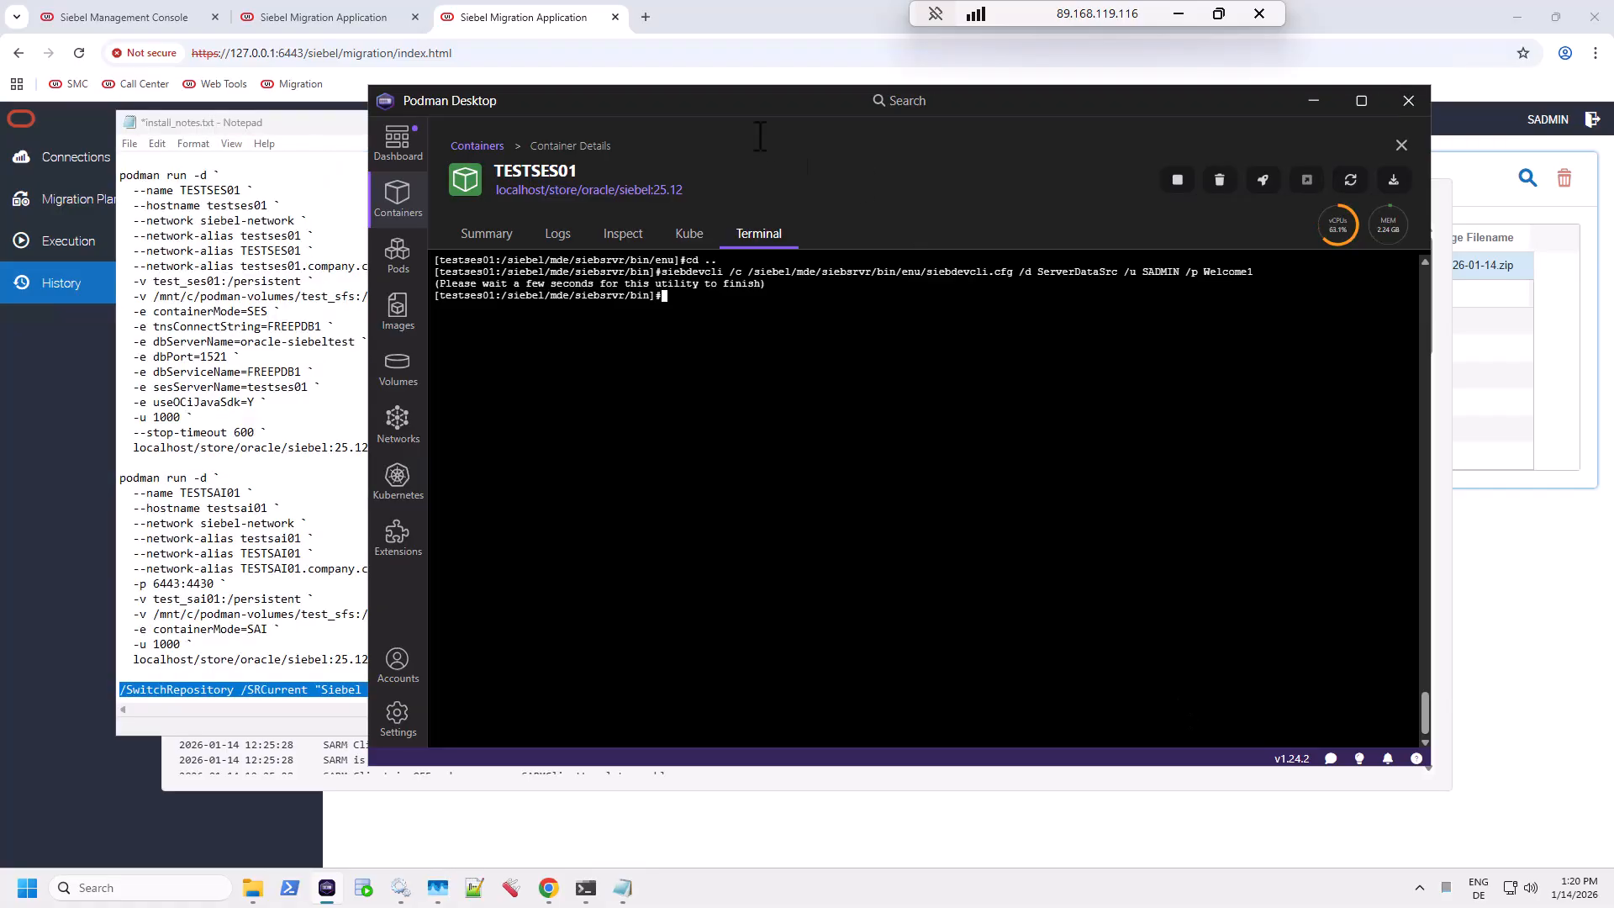
Step: Run siebdevcli /SwitchRepository with /SRNew and /SROld "Old Siebel Repository" arguments
key(Up)
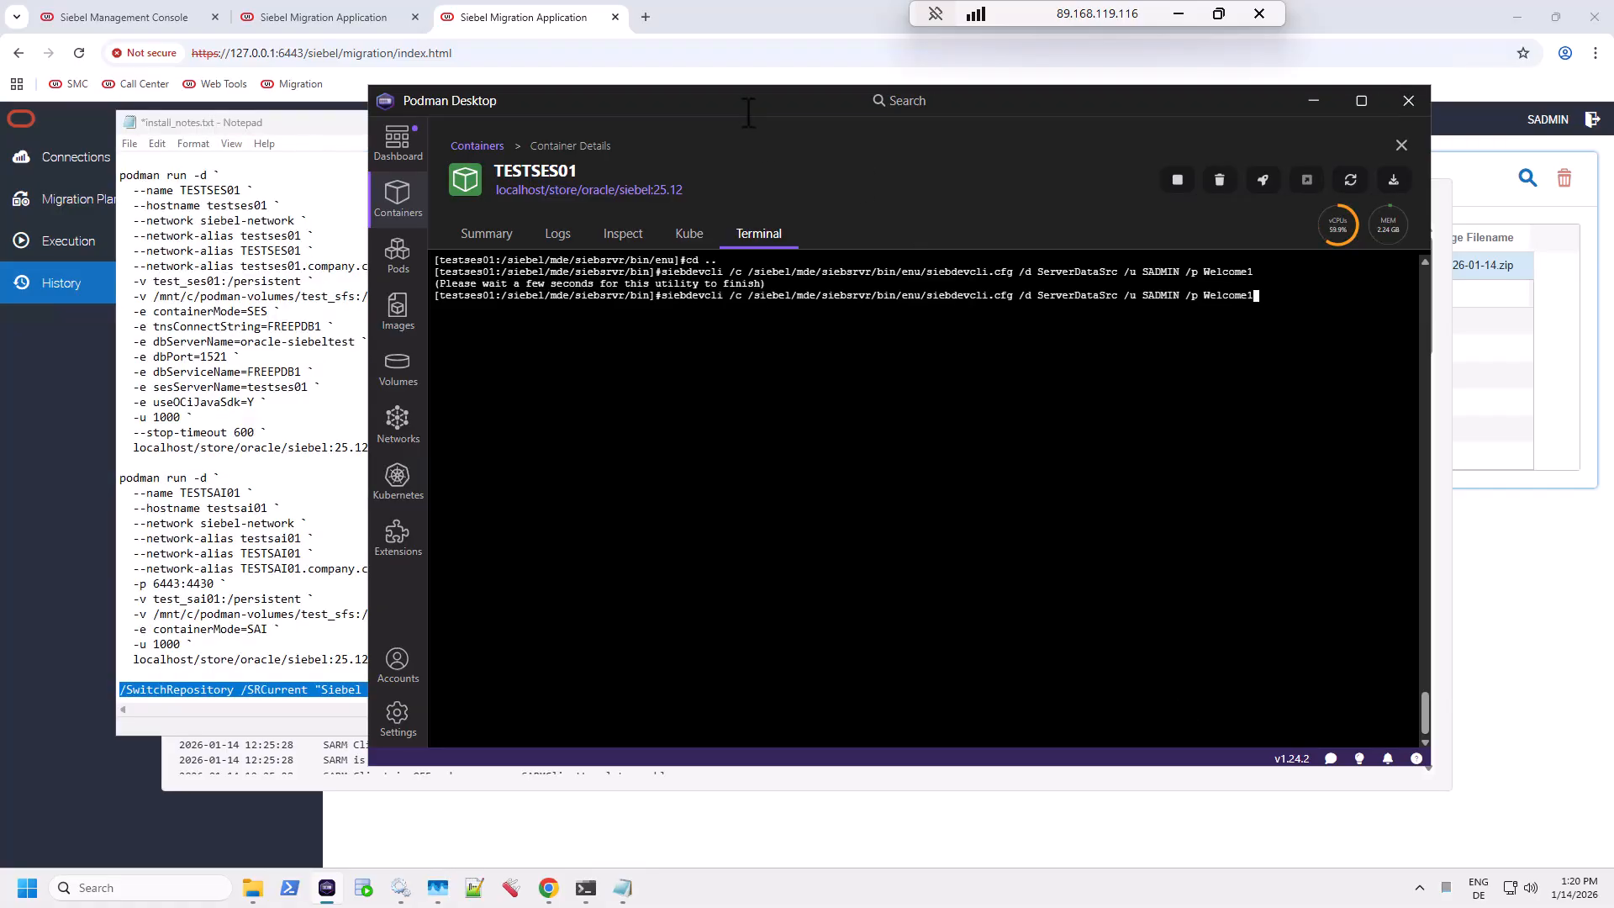
right_click(880, 372)
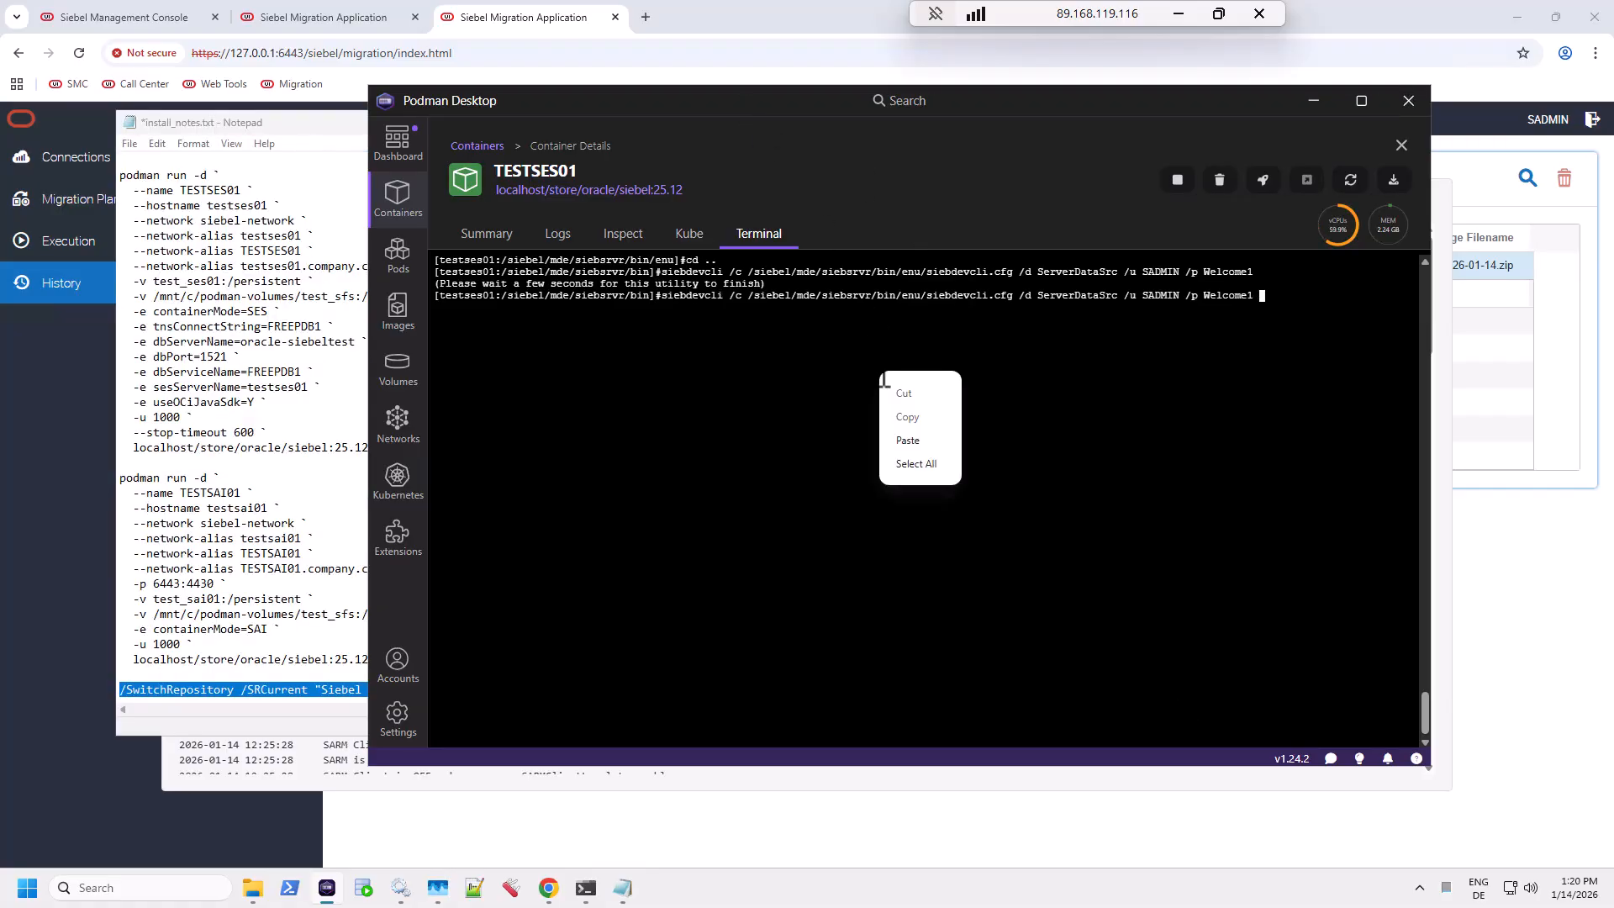
click(911, 439)
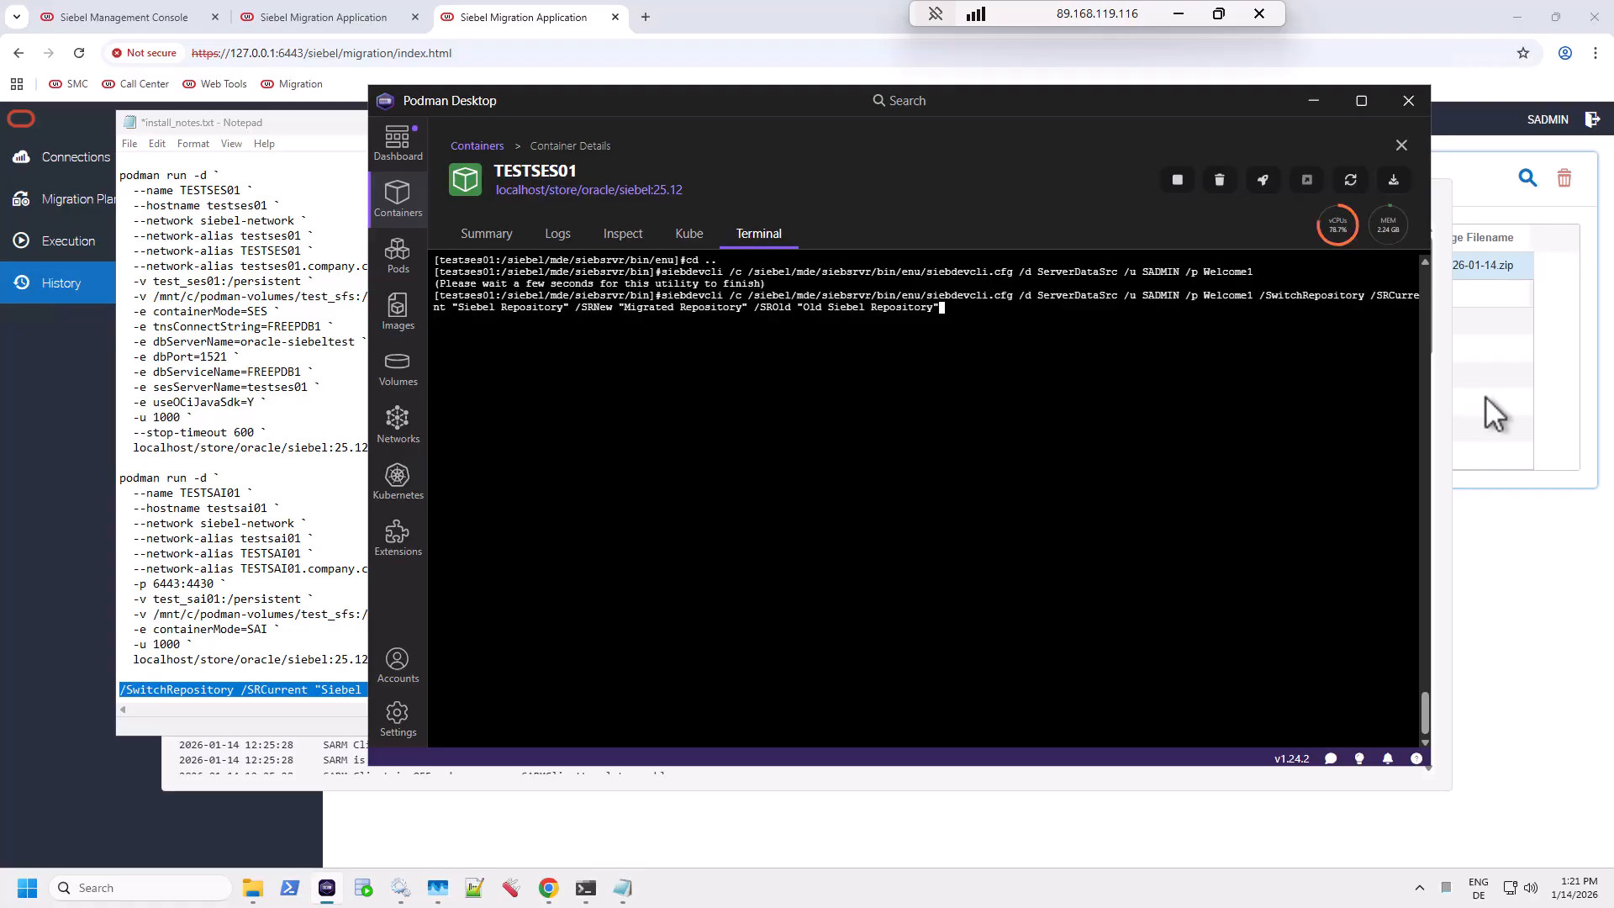
key(Left)
key(Left)
key(Left)
key(Left)
key(Left)
key(Left)
key(Left)
key(Left)
key(Left)
key(Left)
key(Left)
key(Left)
key(Left)
key(Left)
key(Left)
key(Left)
key(Left)
key(Left)
key(Left)
key(Left)
key(Left)
key(Left)
key(Left)
key(Left)
key(Left)
key(Left)
key(Left)
key(Left)
key(Left)
key(Left)
key(Left)
key(Left)
key(Left)
key(Left)
key(Left)
key(Left)
key(Left)
key(Left)
key(Left)
key(Left)
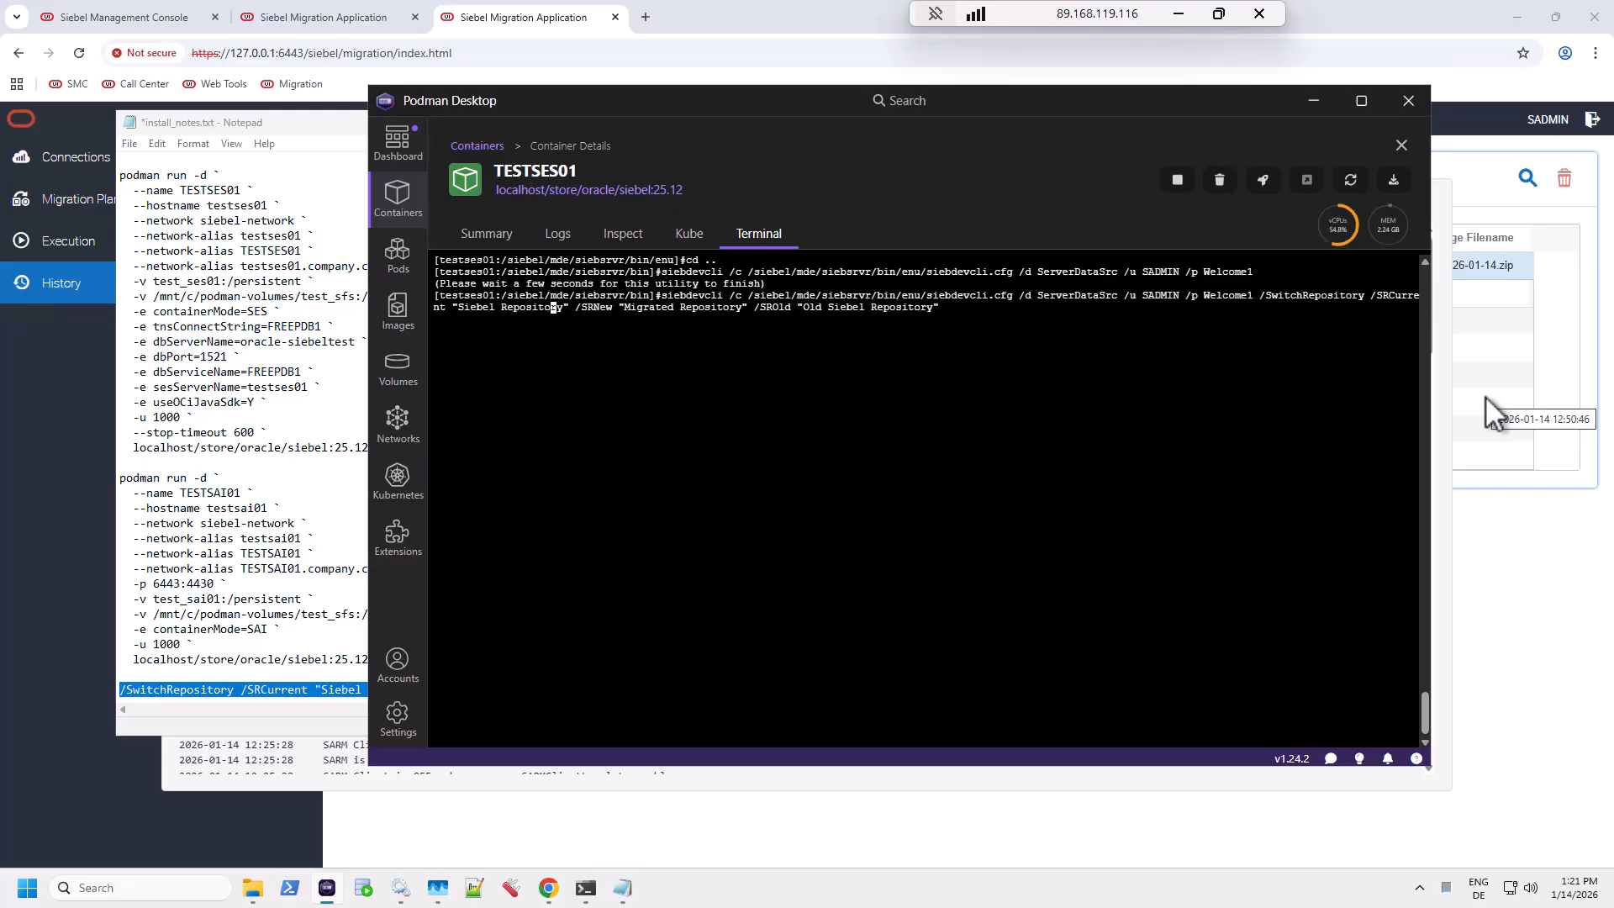
key(Right)
key(Right)
key(Right)
key(Right)
key(Right)
key(Right)
key(Right)
key(Right)
key(Right)
key(Right)
key(Right)
key(Right)
key(Right)
key(Right)
key(Right)
key(Right)
key(Right)
key(Right)
key(Right)
key(Right)
key(Right)
key(Right)
key(Right)
key(Right)
key(Right)
key(Right)
key(Right)
key(Right)
key(Right)
key(Right)
key(Right)
key(Right)
key(Right)
key(Right)
key(Right)
key(Right)
key(Right)
key(Right)
key(Right)
key(Right)
key(Right)
key(Right)
key(Right)
key(Right)
key(Left)
key(Left)
key(Left)
key(Left)
key(Left)
key(Left)
key(Left)
key(Left)
key(Left)
key(Left)
key(Left)
key(Left)
key(Left)
key(Left)
key(Left)
key(Left)
key(Left)
key(Left)
key(Left)
key(Right)
key(Right)
key(Right)
key(Right)
key(Right)
key(Right)
key(Right)
key(Right)
key(Right)
key(Right)
key(Right)
key(Right)
key(Right)
key(Right)
key(Right)
key(Right)
key(Right)
key(Right)
key(Right)
key(Right)
key(Right)
key(Right)
key(Right)
key(Right)
key(Right)
key(Right)
key(Right)
key(Right)
key(Right)
key(Right)
key(Right)
key(Right)
key(Right)
key(Return)
Step: Bring the terminal forward and check the finished metadata publisher service output lines
click(290, 124)
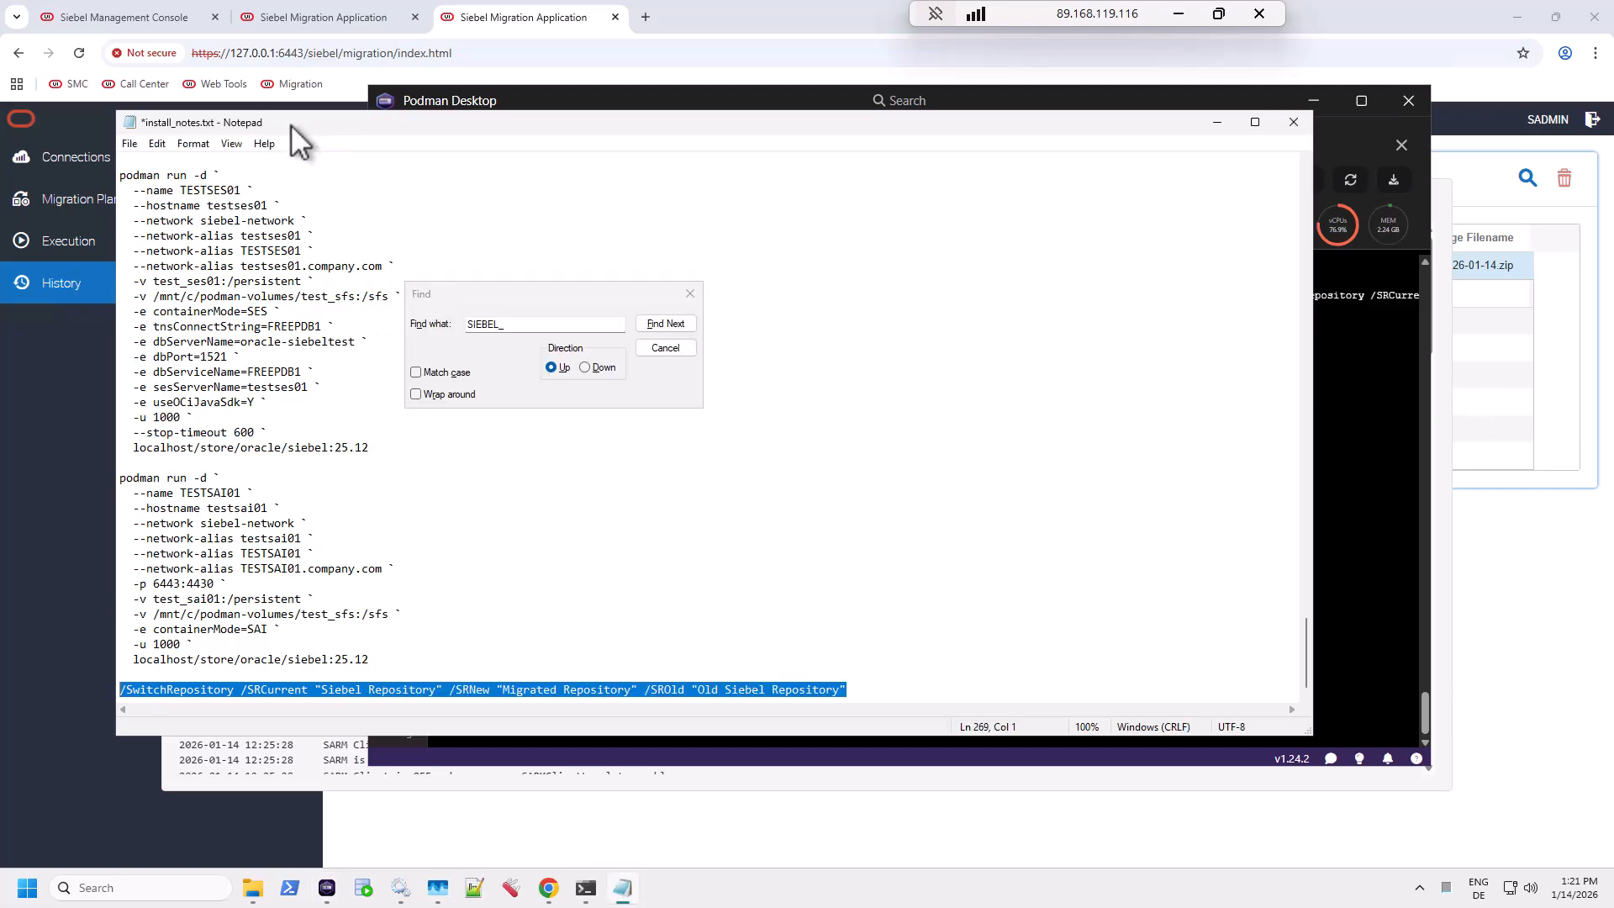
click(1216, 122)
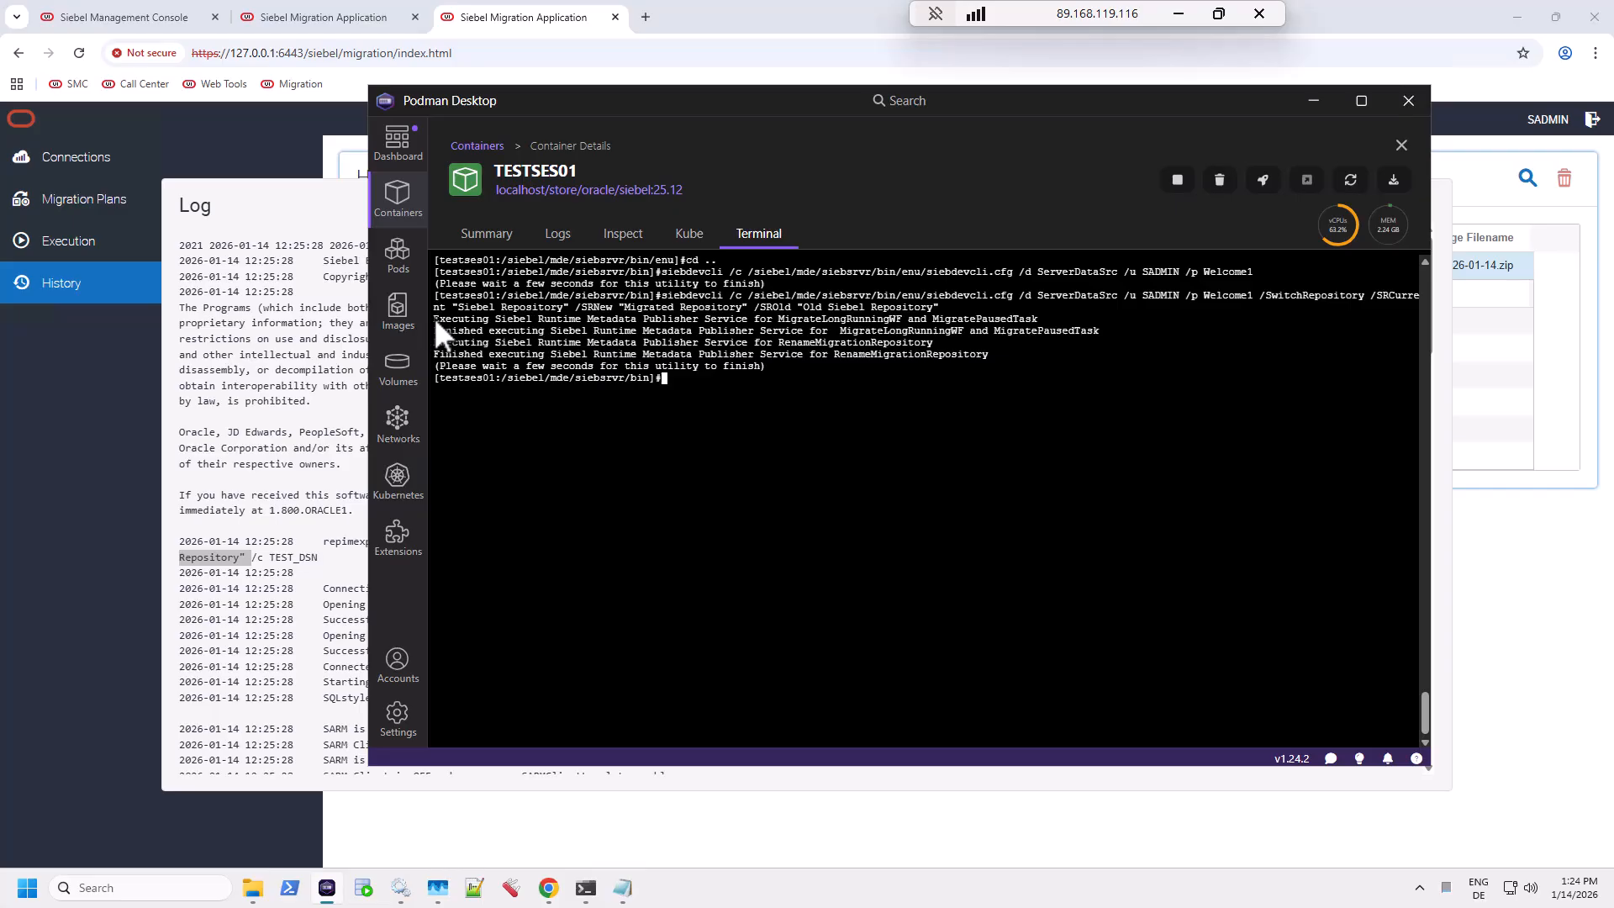
drag(451, 320, 1114, 322)
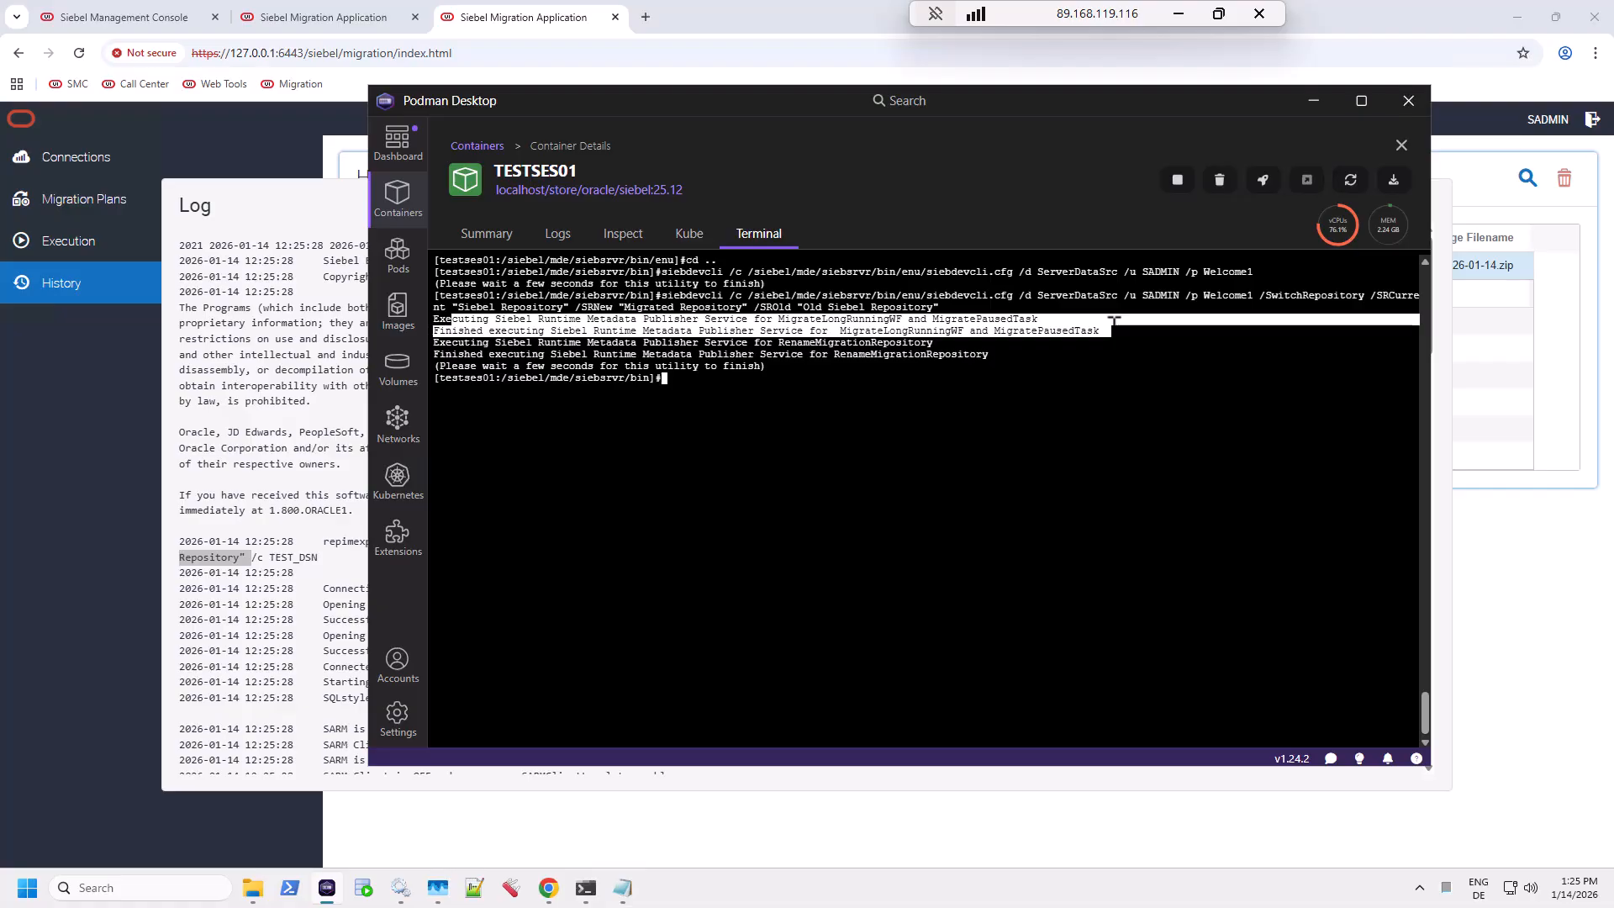
mouse_move(1114, 322)
mouse_down()
mouse_move(1106, 368)
mouse_move(1104, 344)
mouse_up()
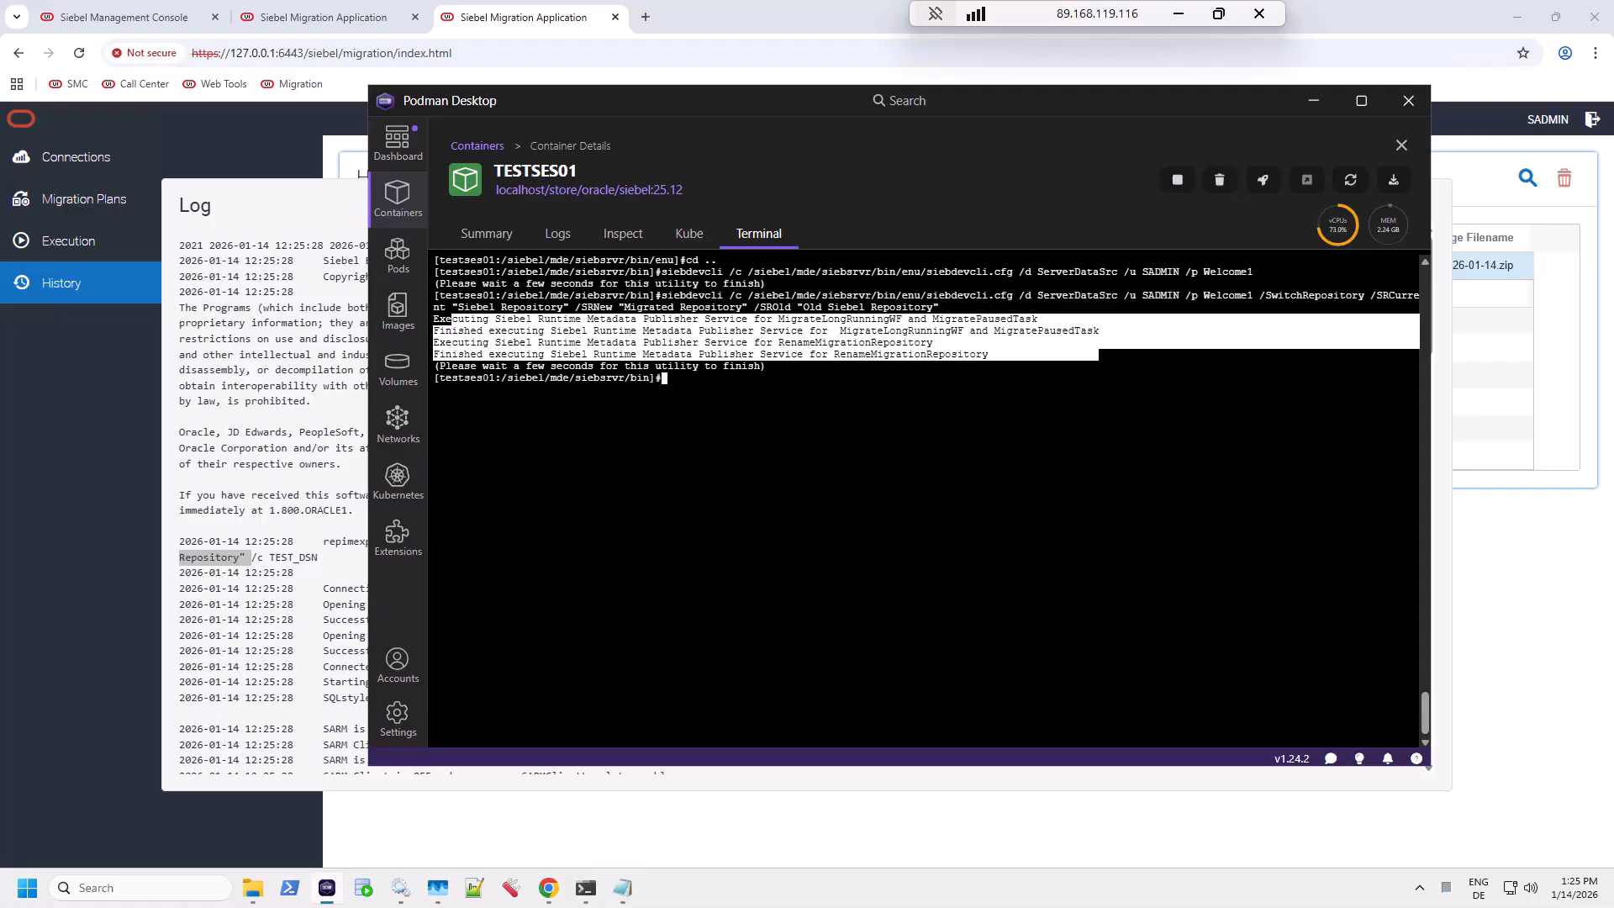
click(813, 343)
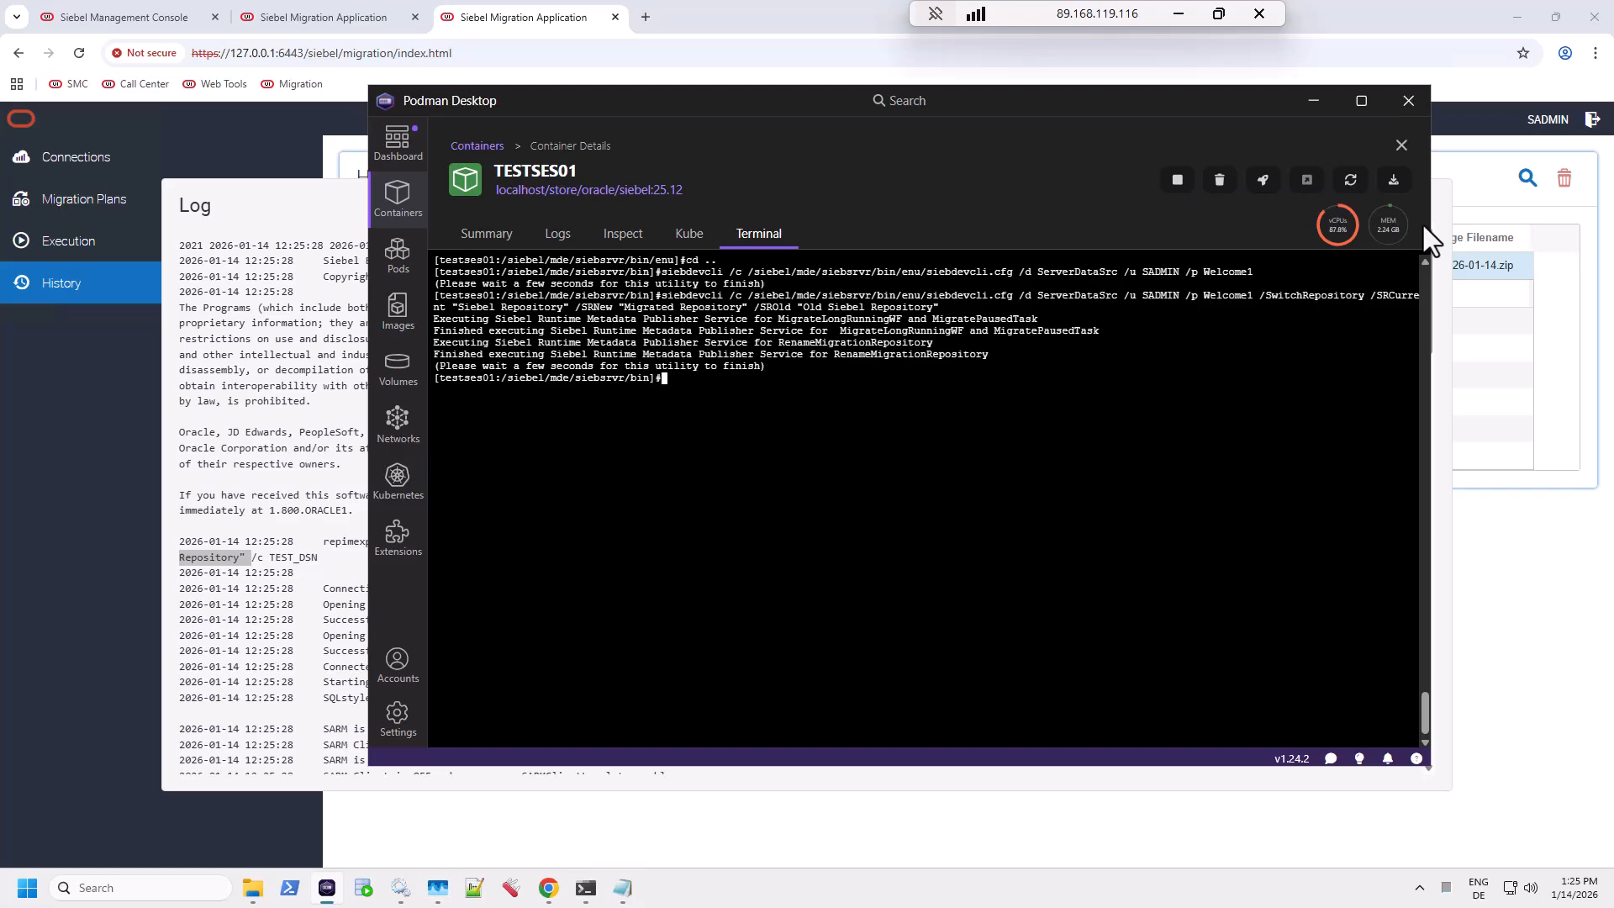
Step: Log in to FREEPDB1, run 'select name from s_repository;', copy Old Siebel Repository, then exit
text(sqlplus SIEBEL/Welcome1@FREEPDB1 alter session set container=freepdb1;)
text(se)
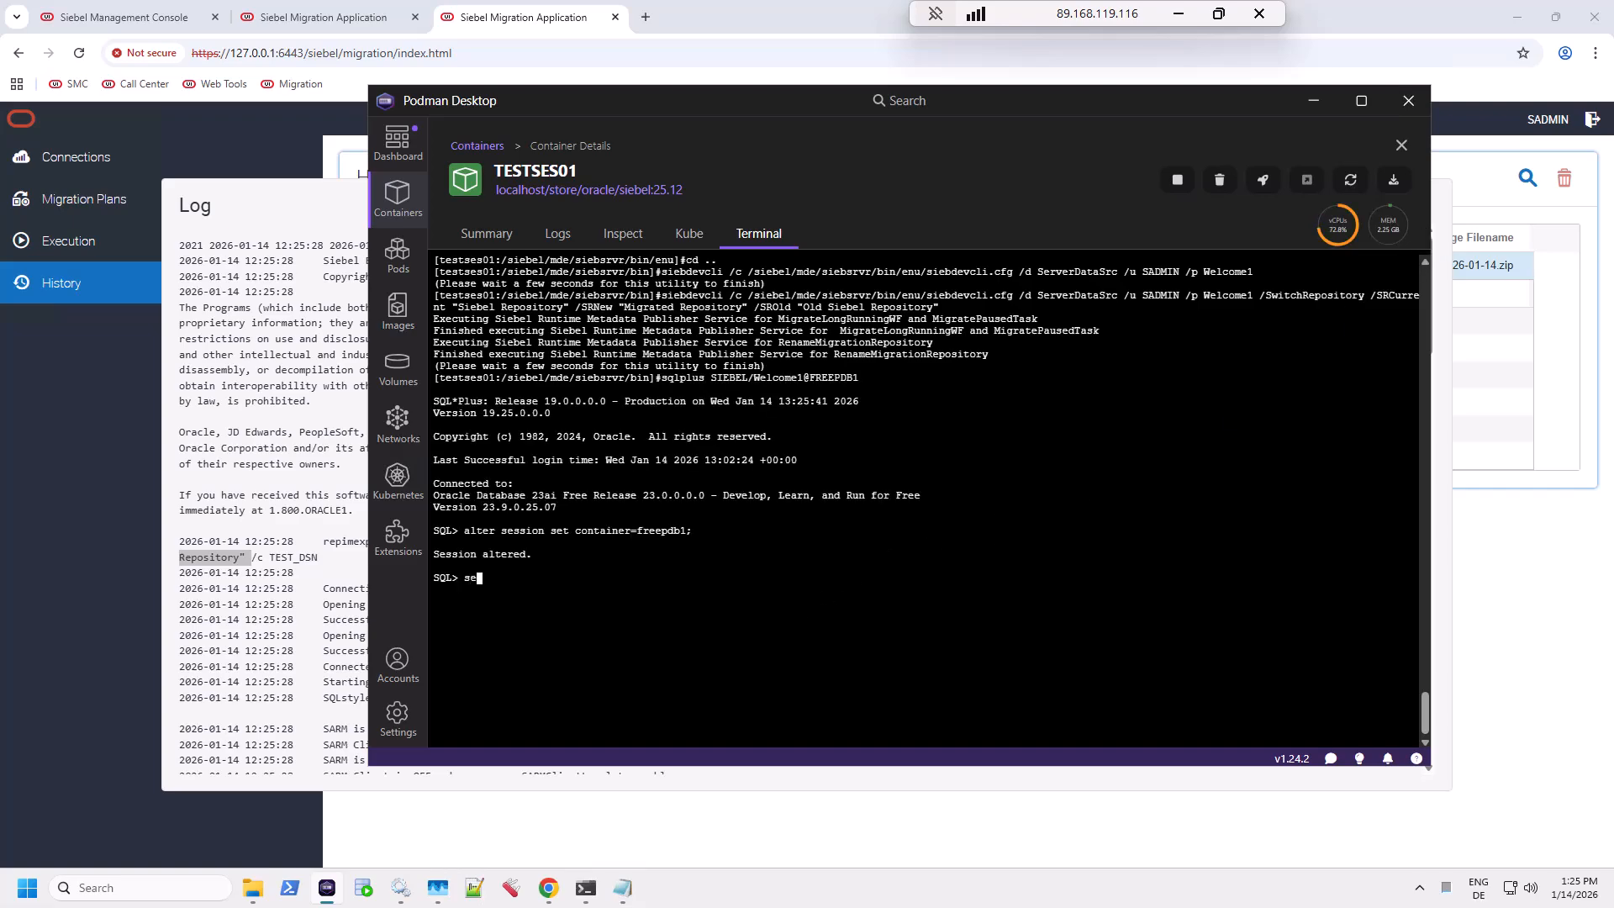
text(lect name from s_repository;)
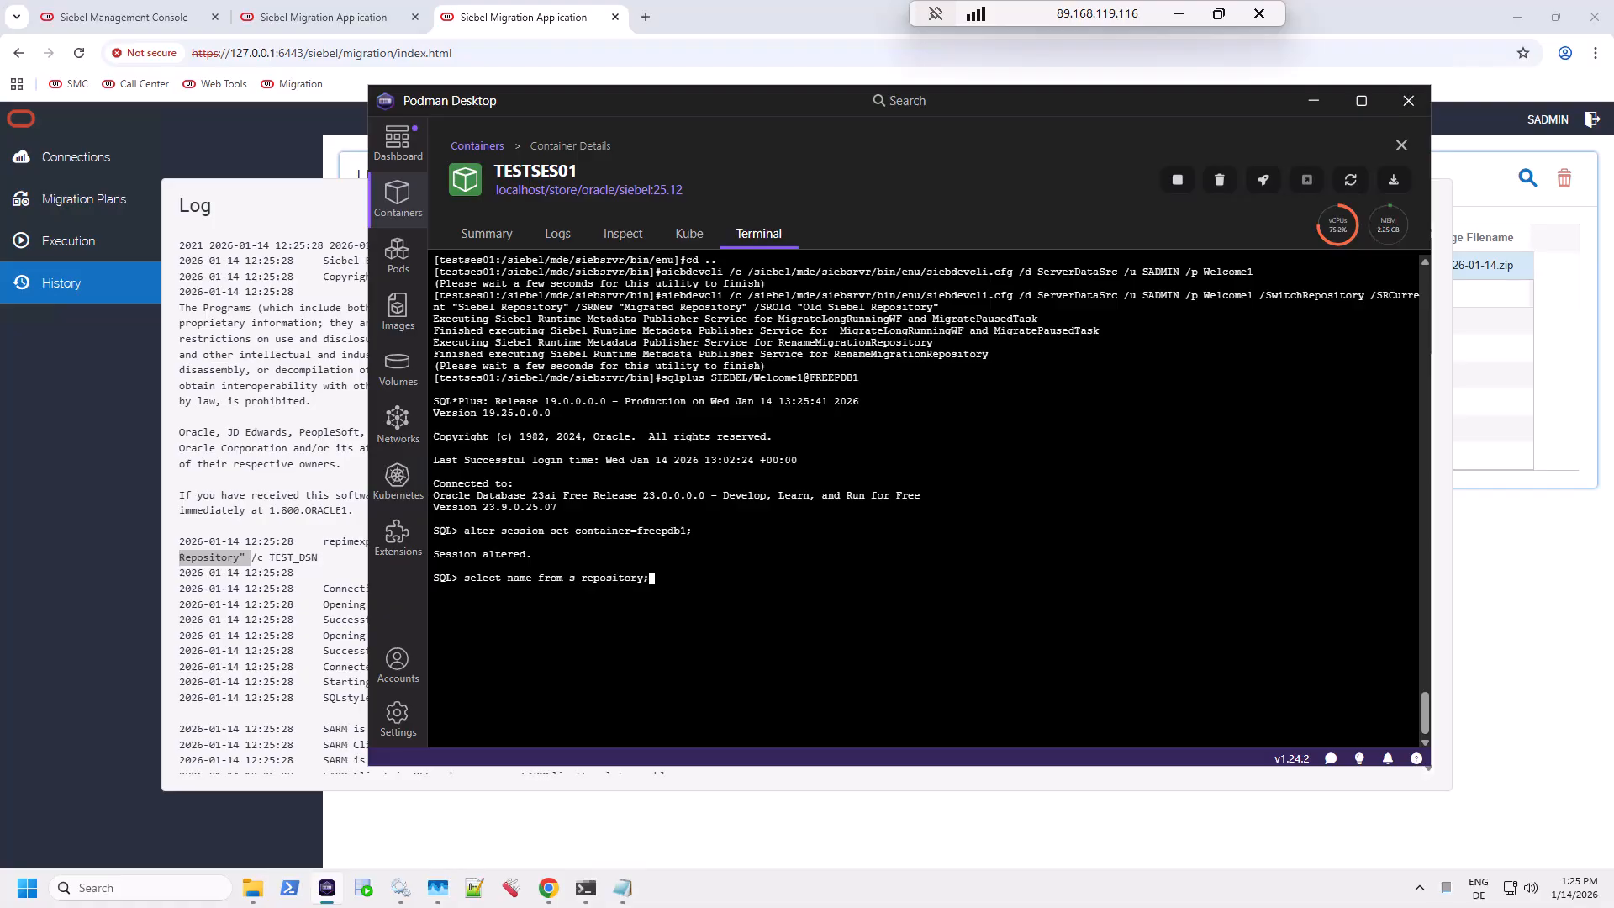
key(Return)
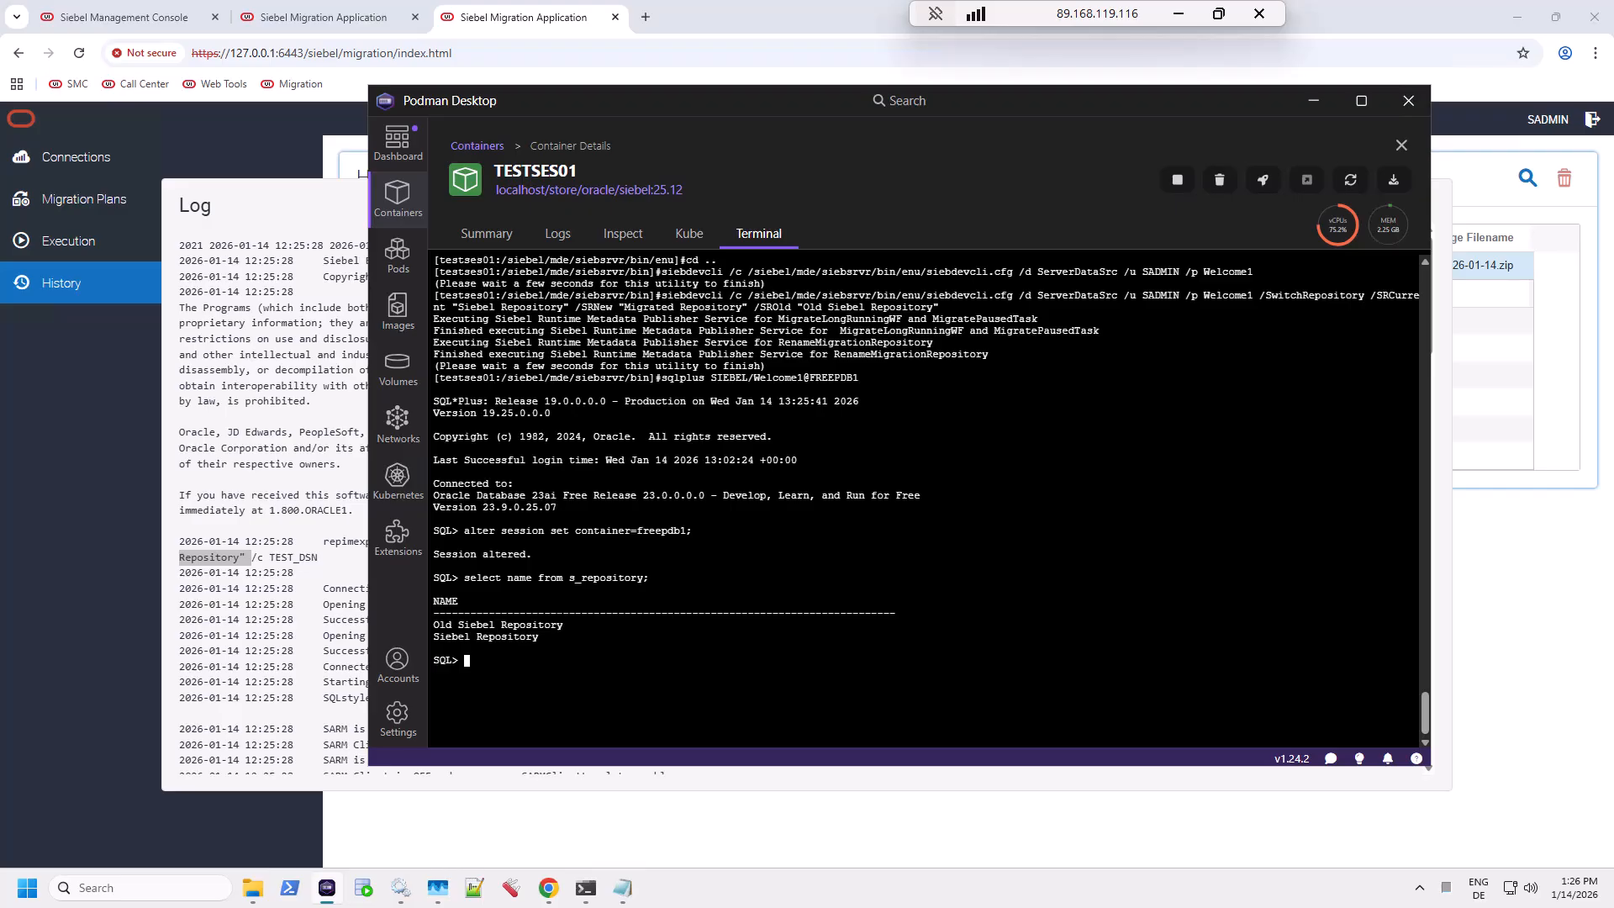
mouse_move(563, 625)
mouse_down()
mouse_move(427, 627)
mouse_move(536, 626)
mouse_up()
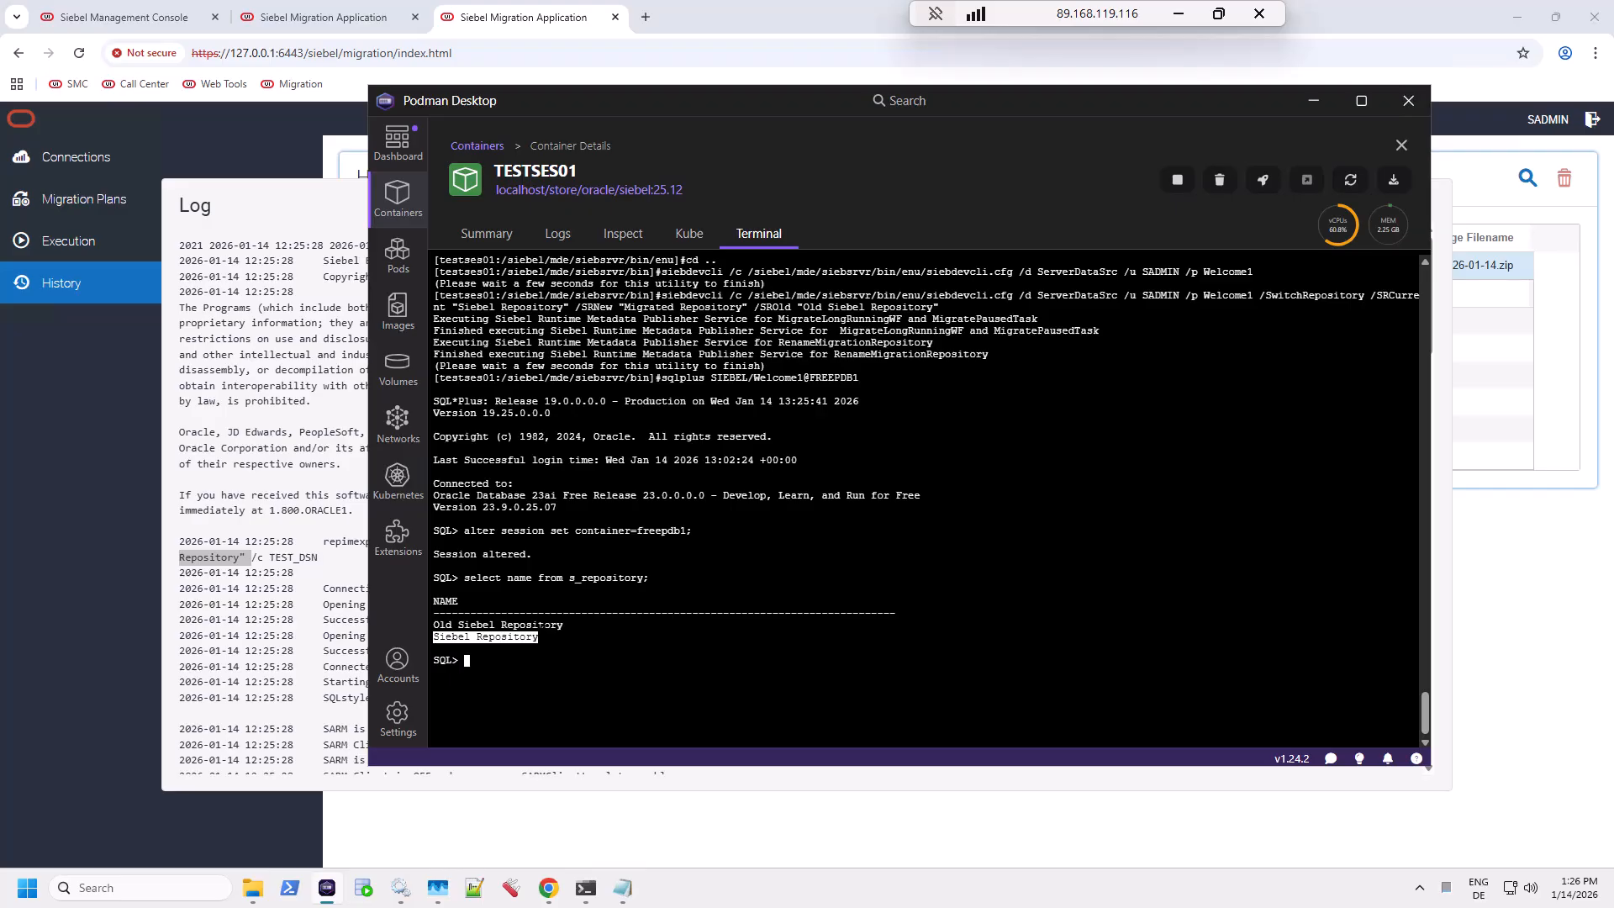
drag(568, 625, 434, 626)
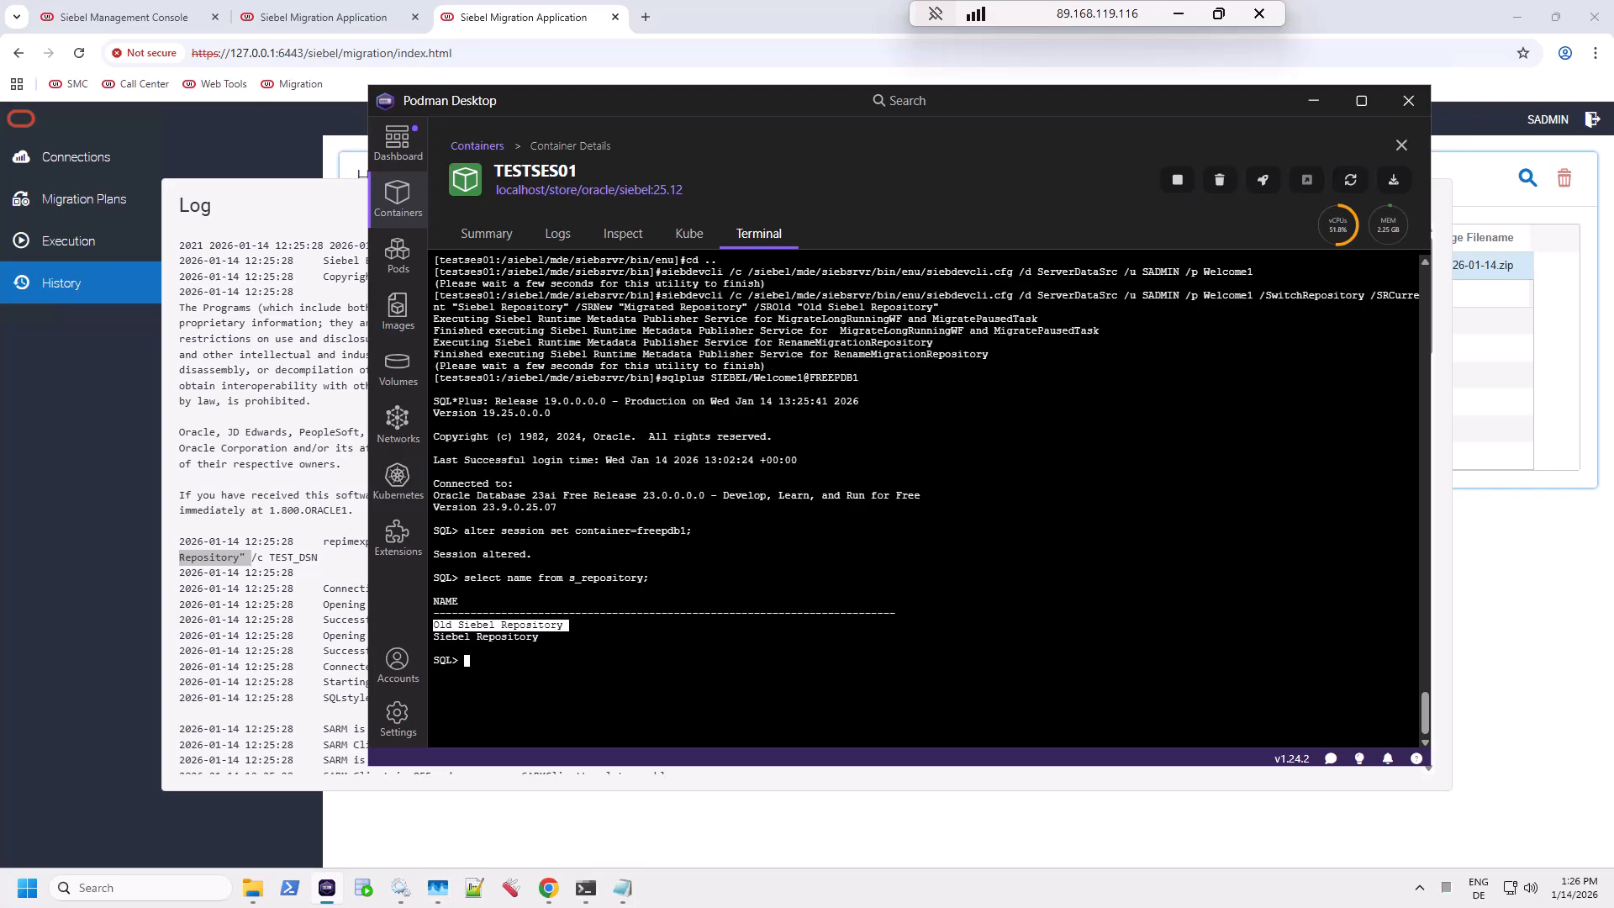
text(exit)
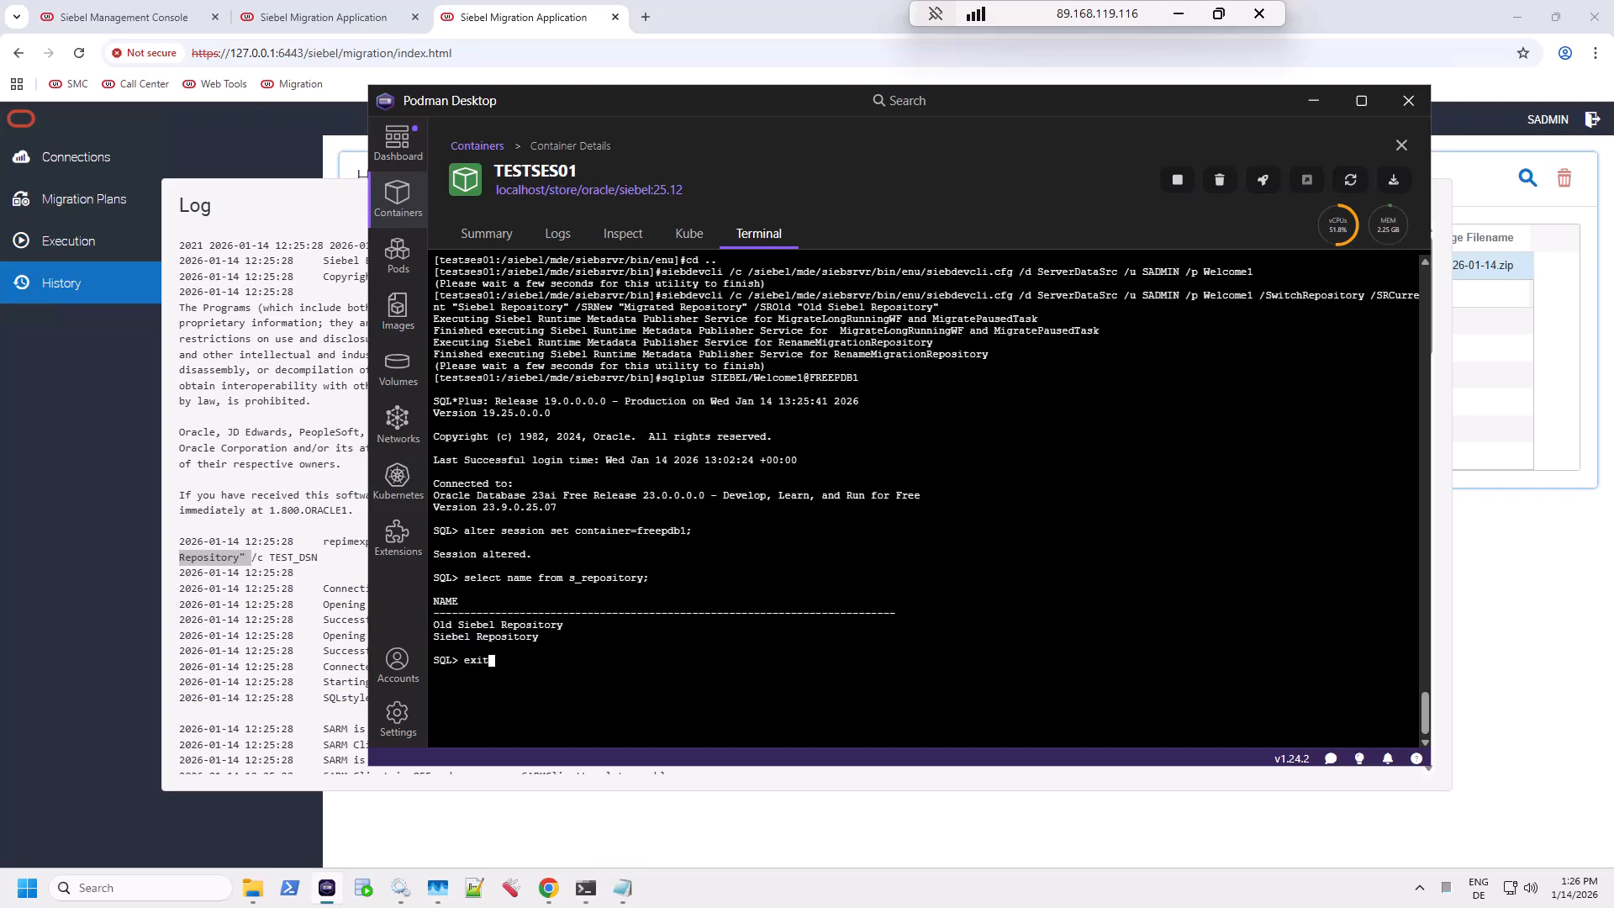
key(Return)
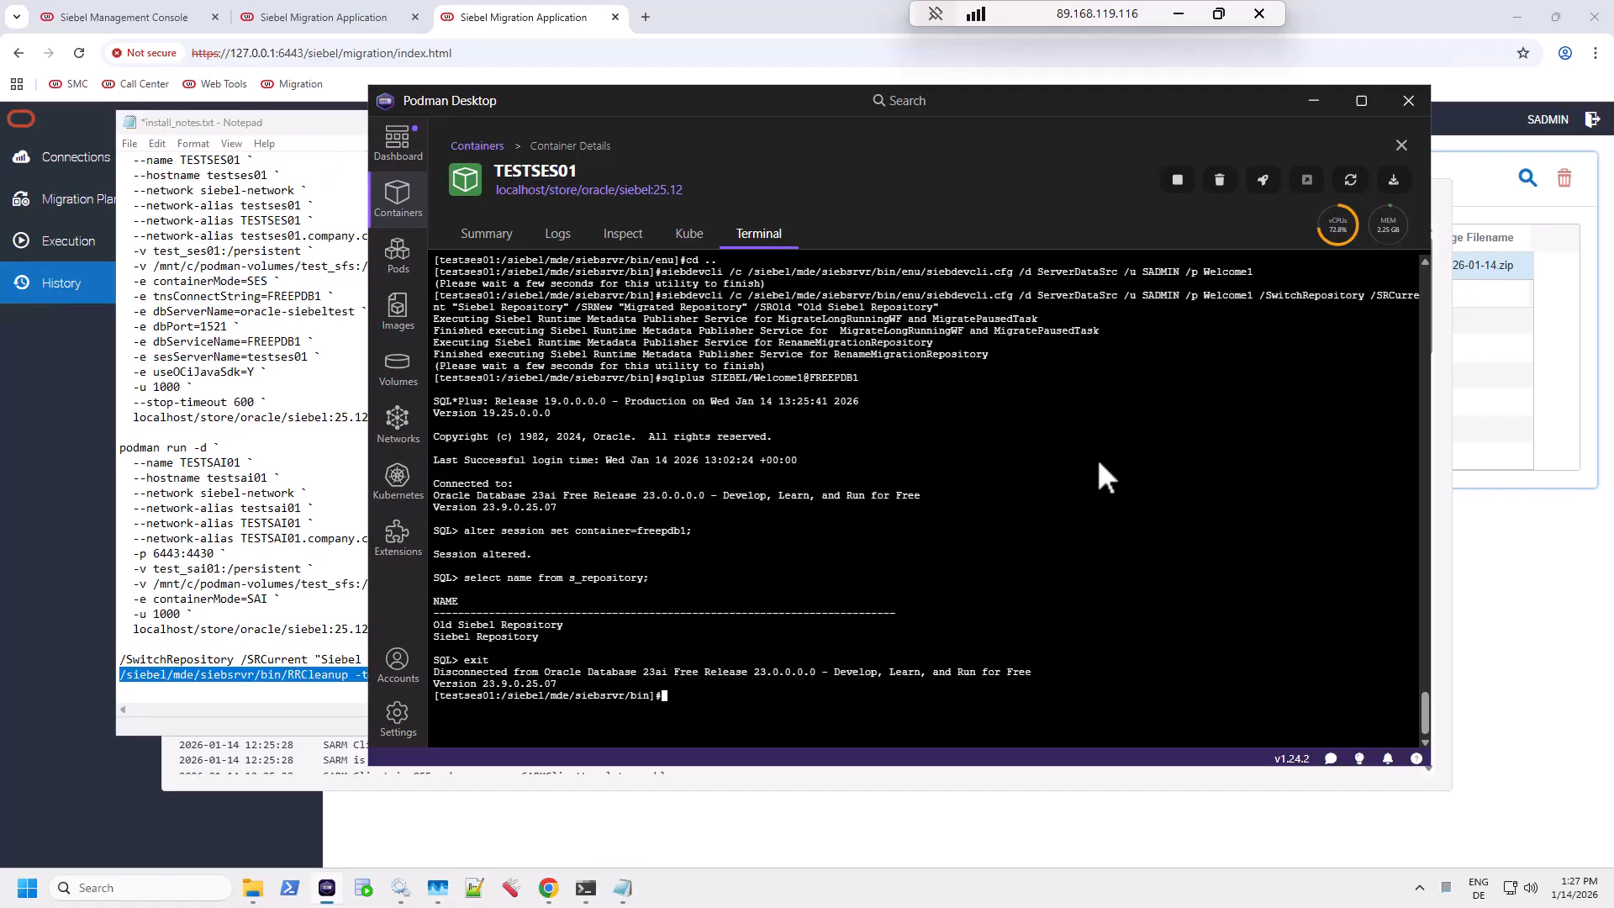
Step: Paste and run RRCleanup for Old Siebel Repository with TEST_DSN and -b B, checking its arguments
right_click(1084, 458)
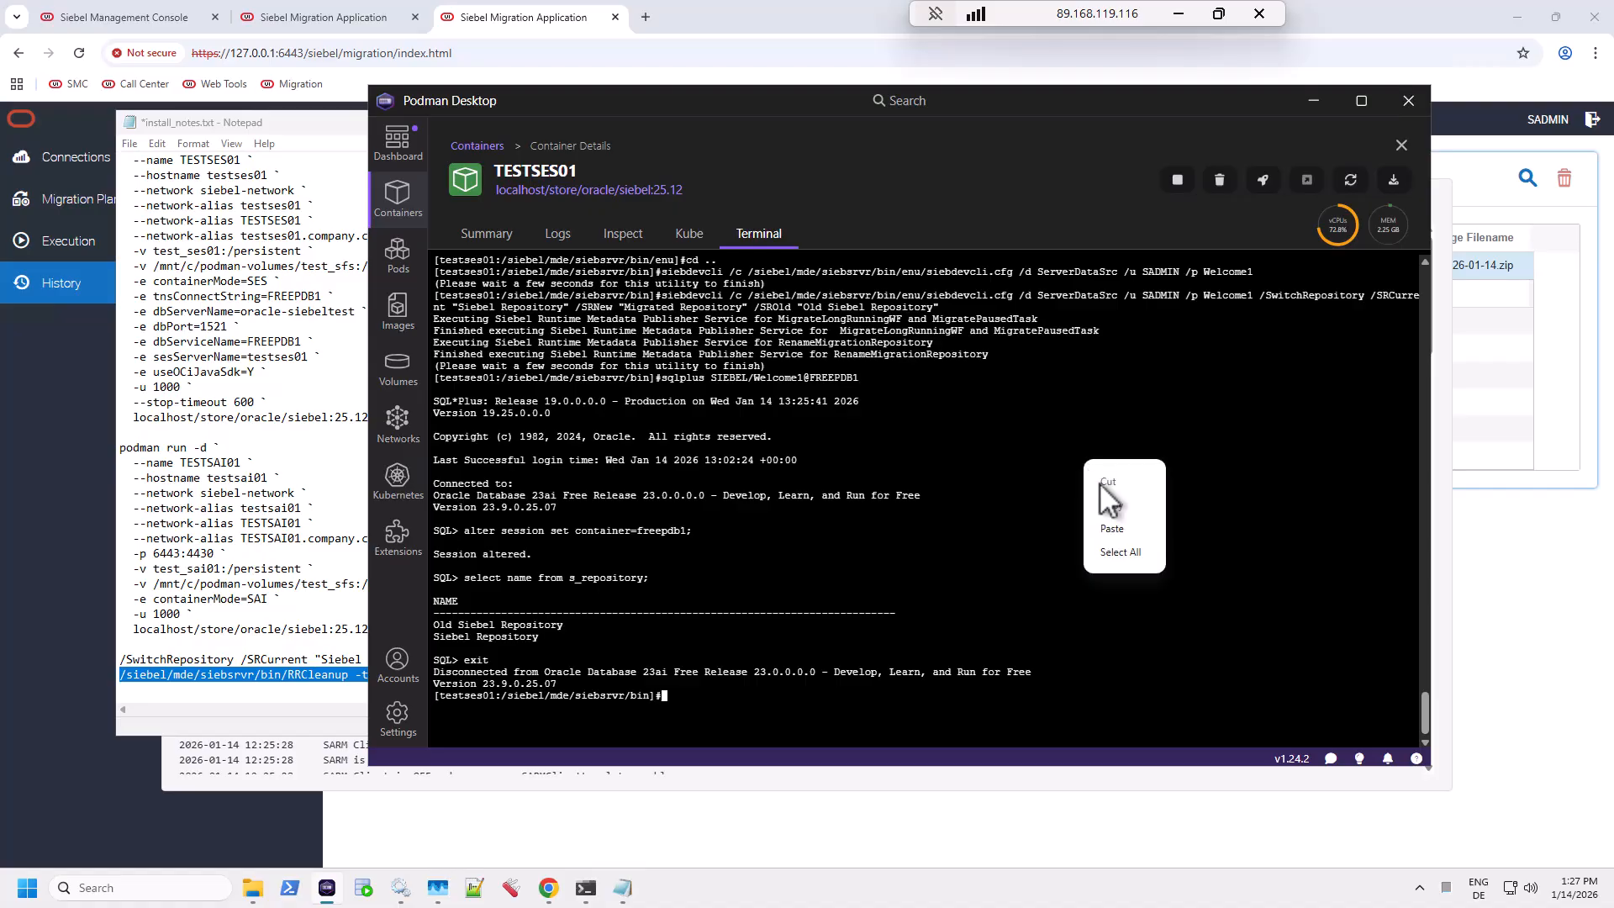
click(1122, 530)
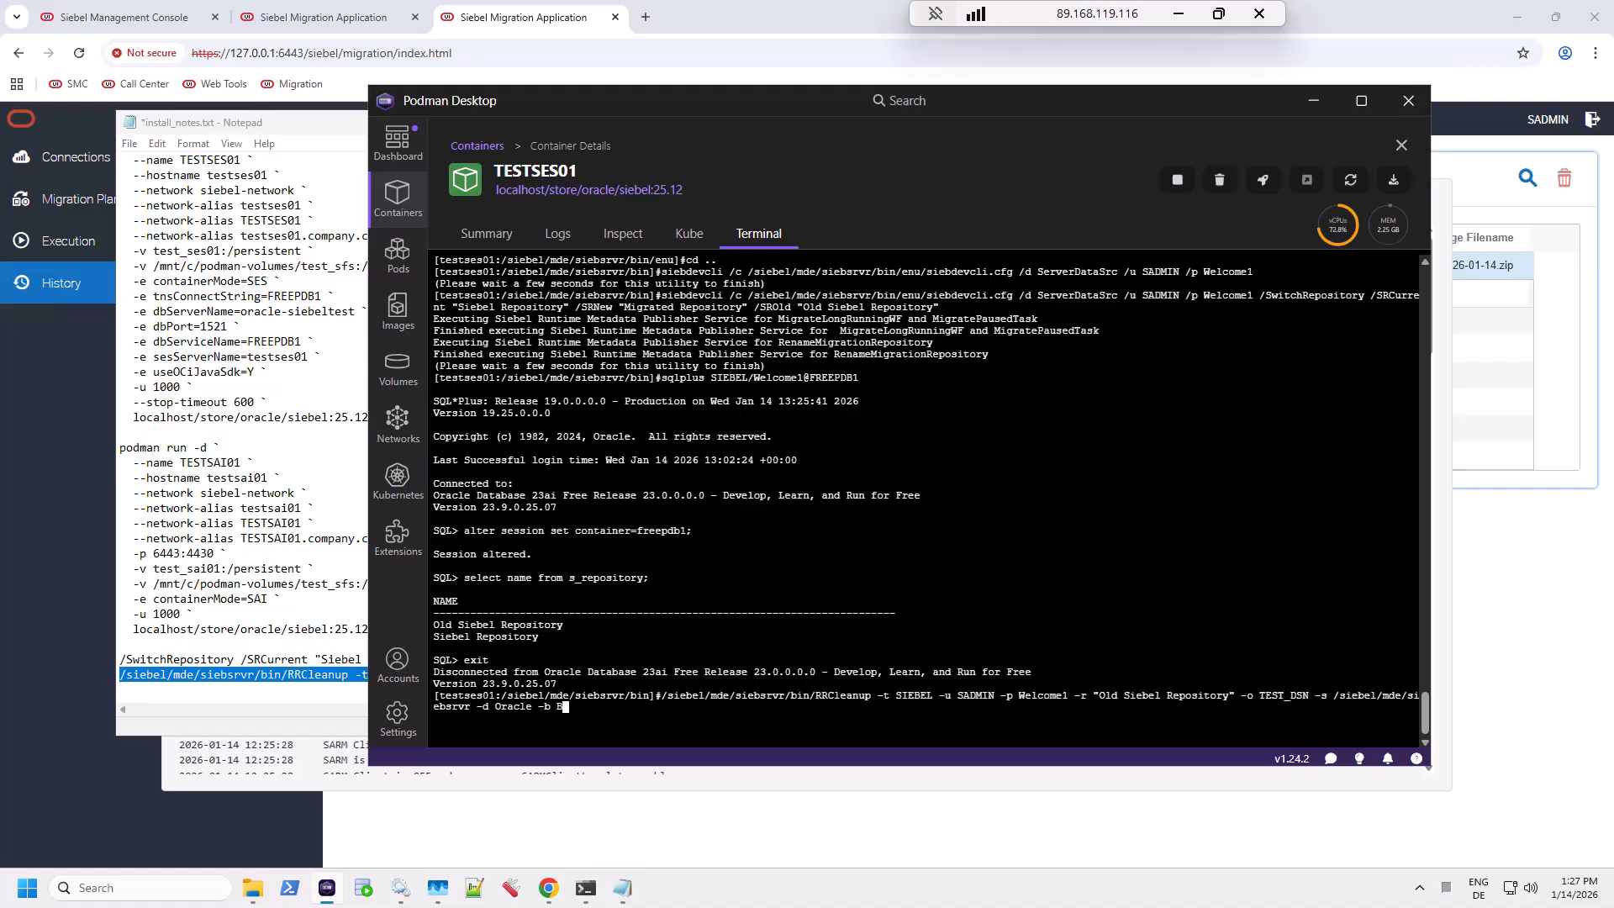
drag(811, 696, 873, 696)
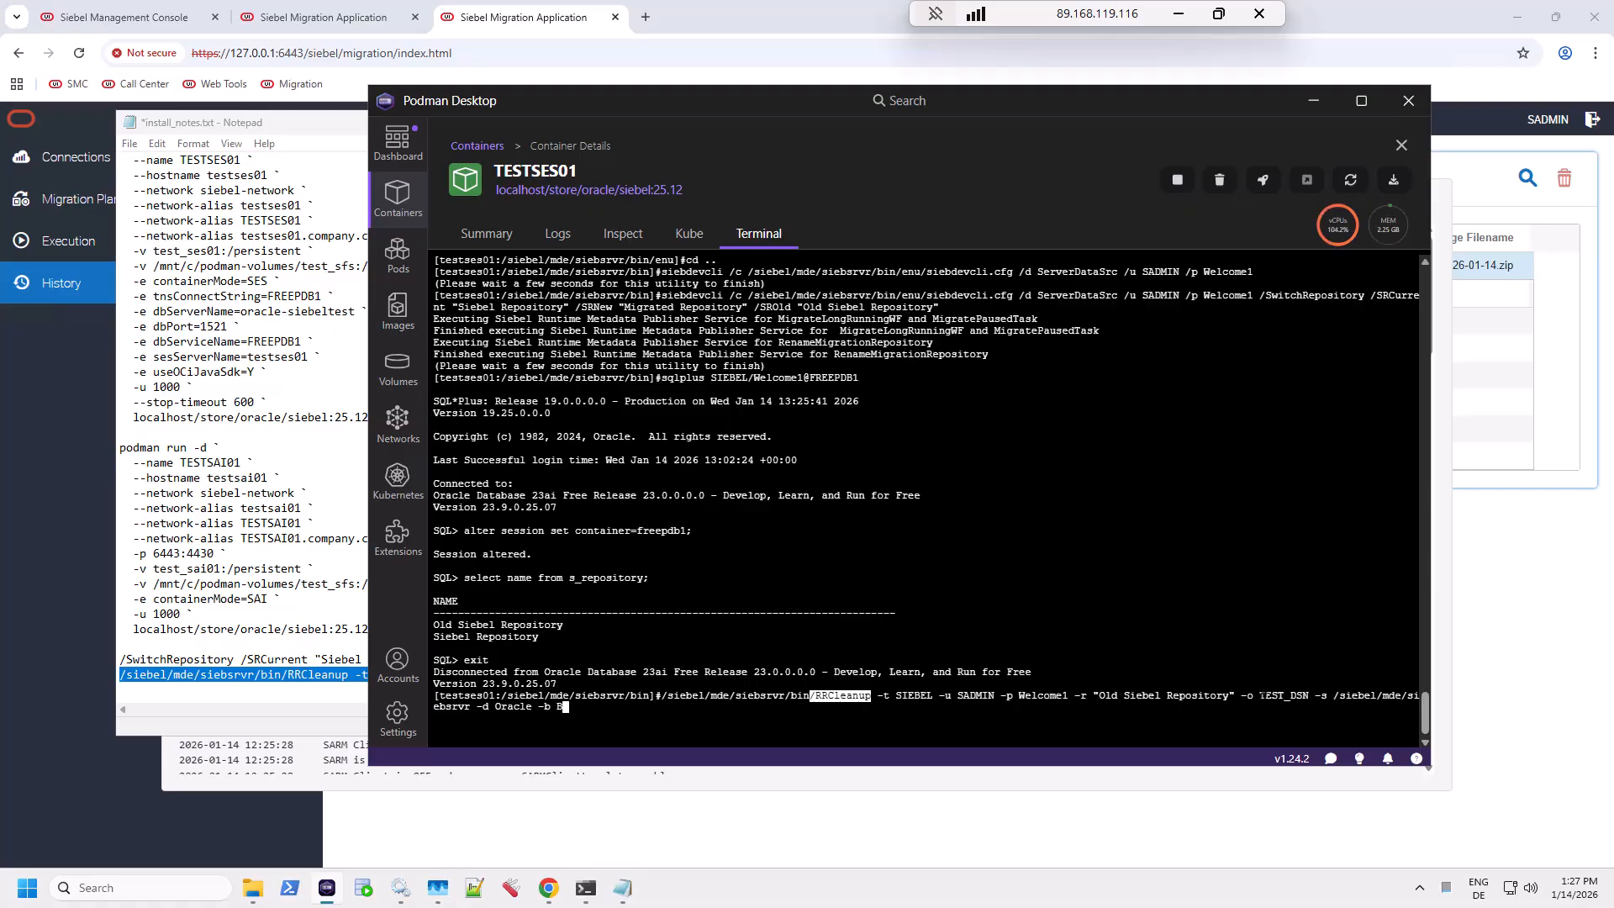
drag(1089, 695, 1309, 695)
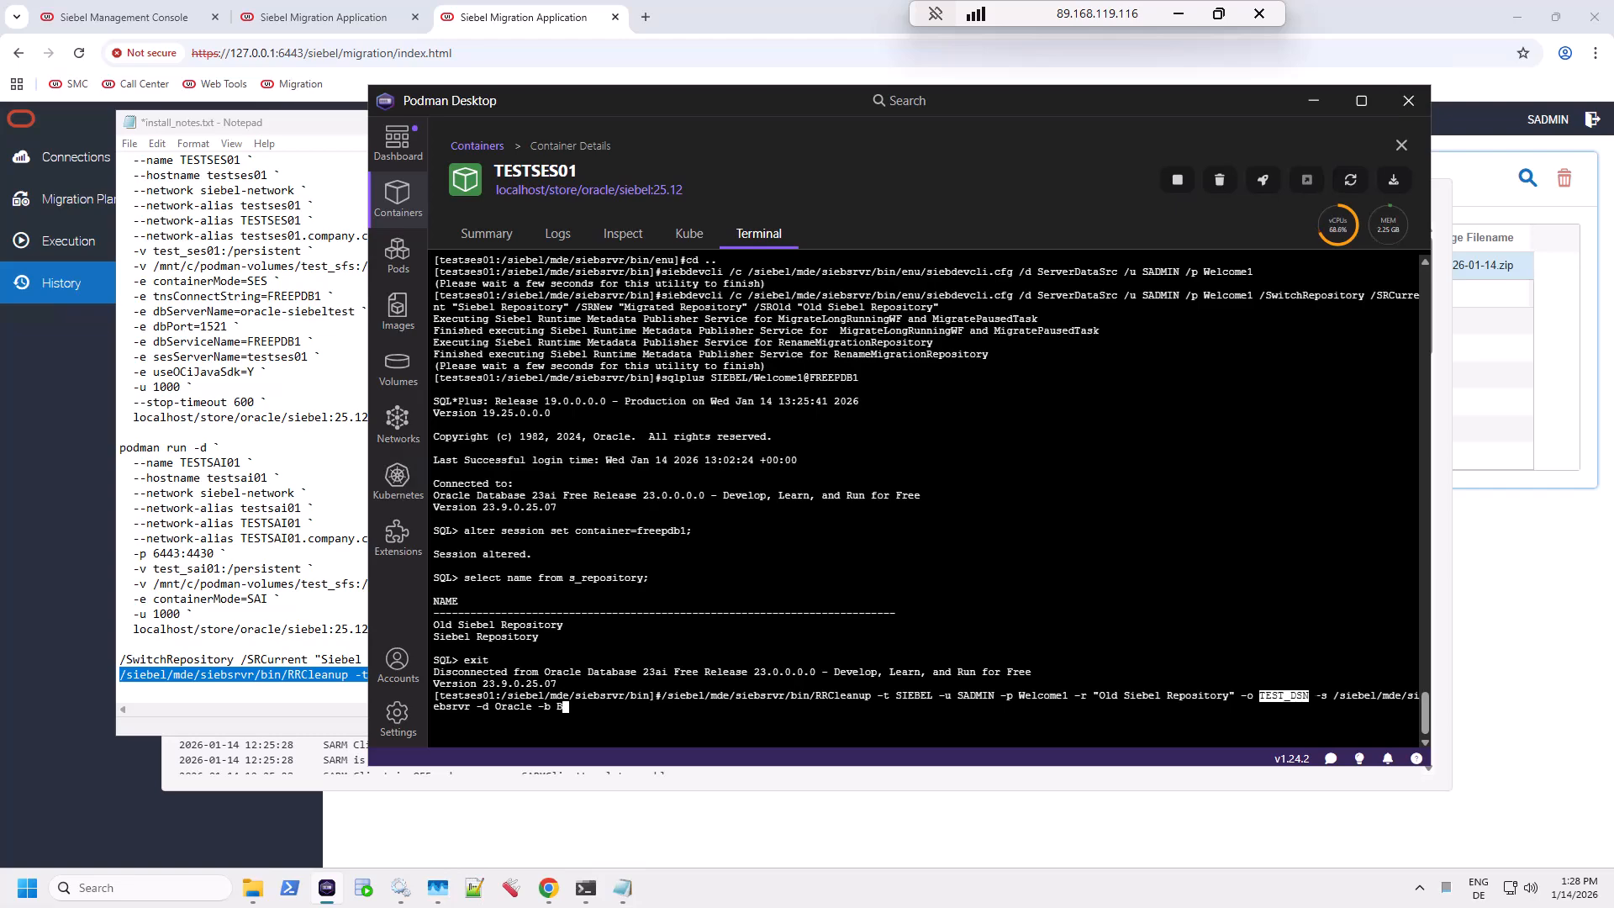
drag(569, 705, 543, 705)
click(733, 471)
key(Return)
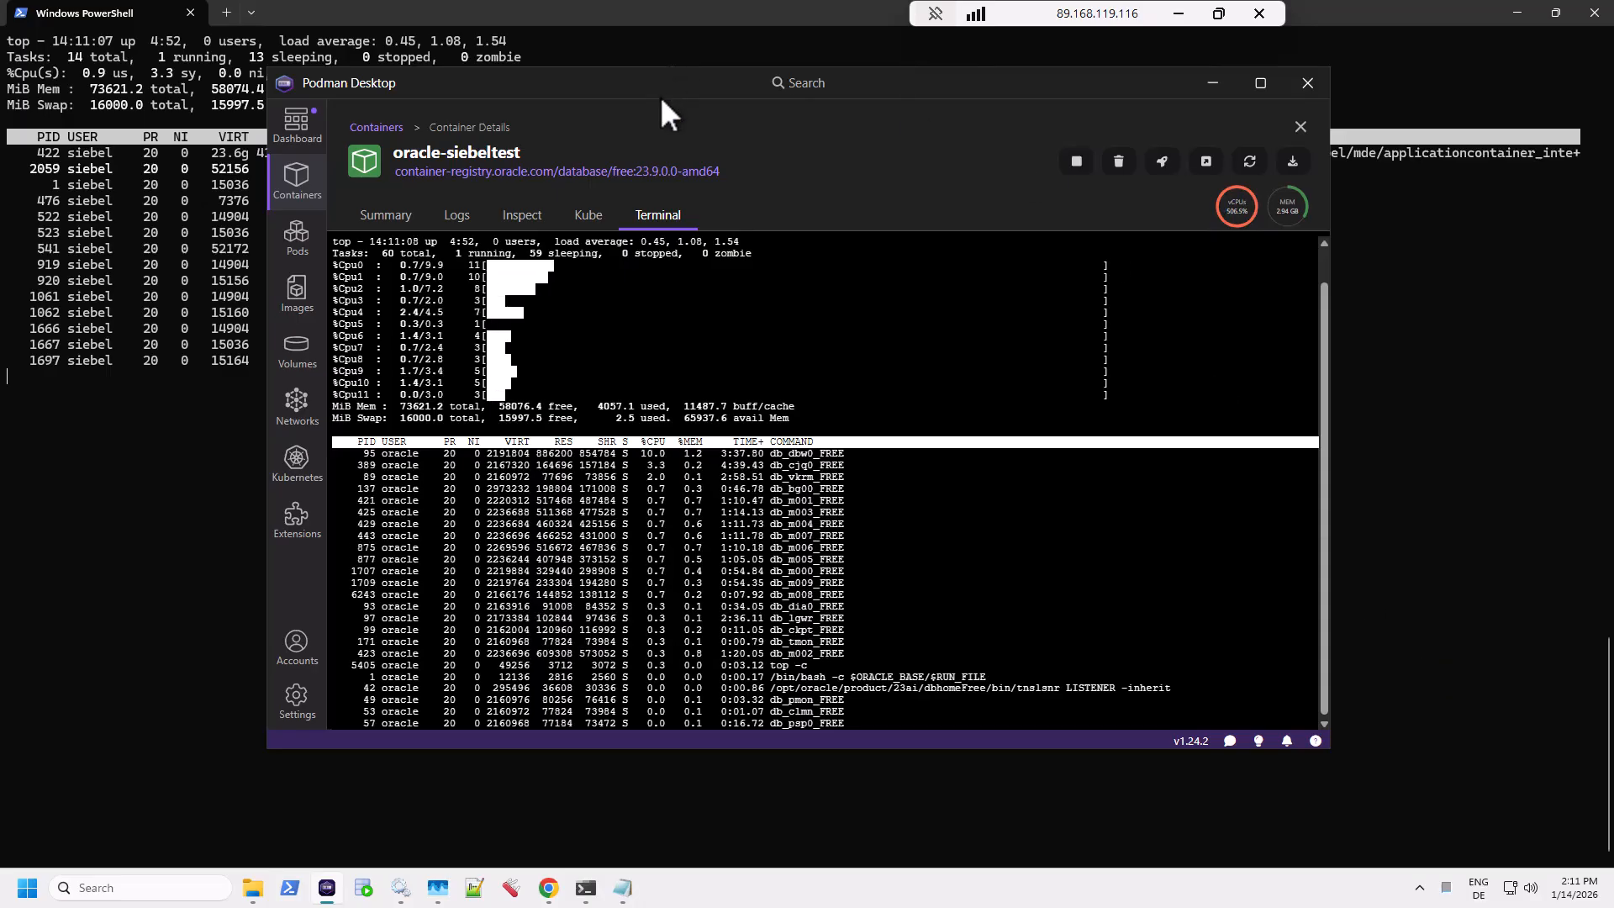
Step: Quit top, run 'ps -ef | grep RRCleanup' to confirm it finished, then restart 'top -c'
click(98, 17)
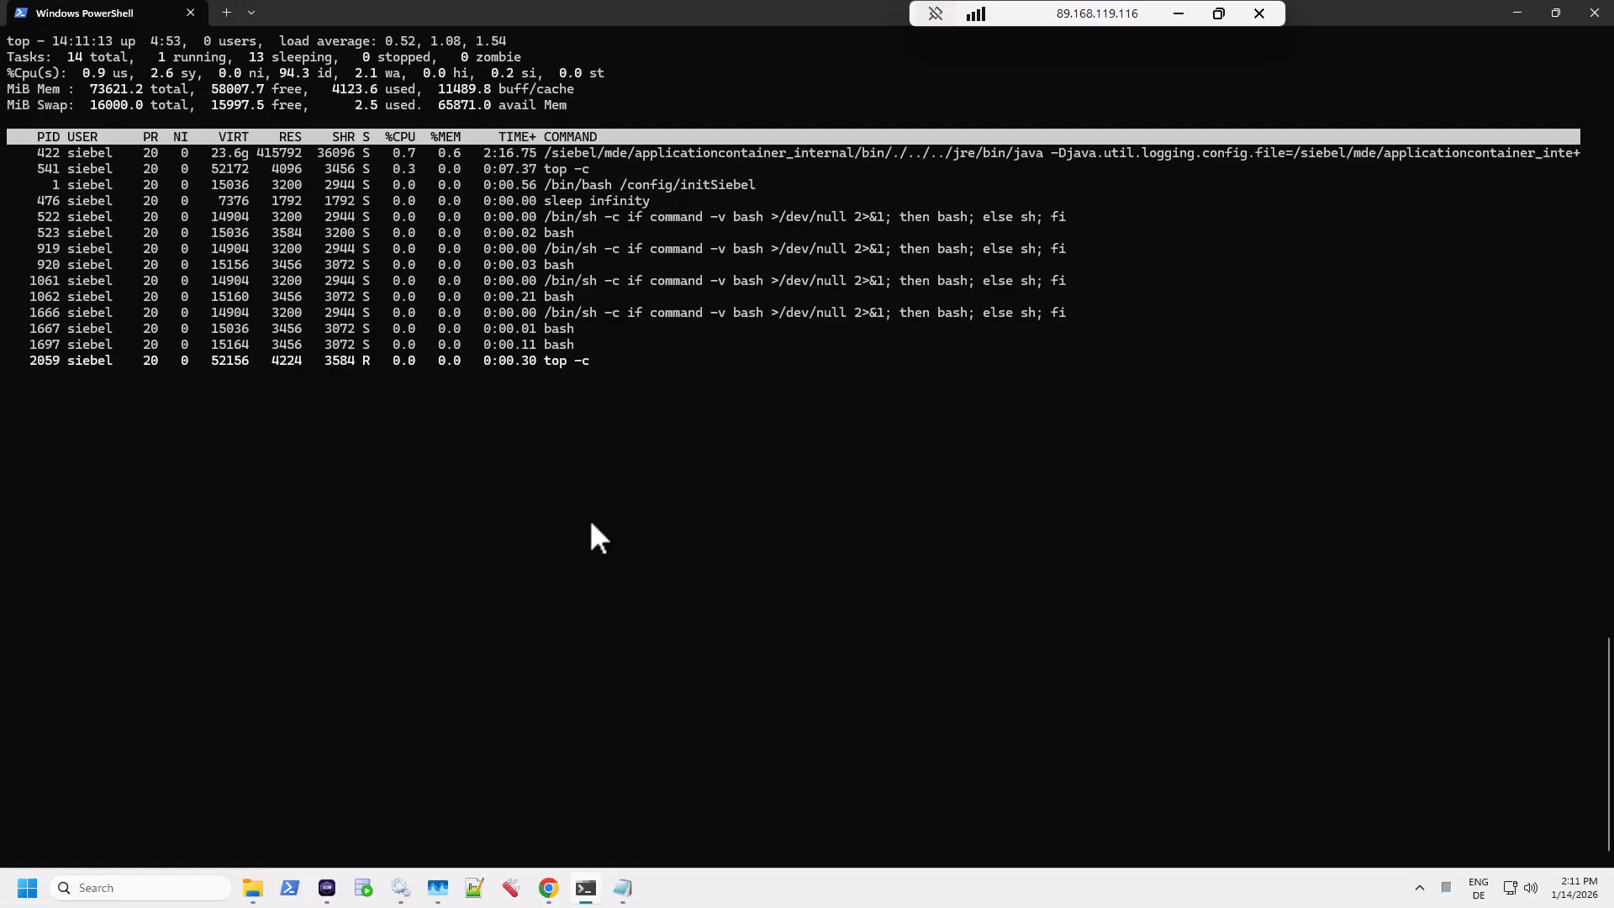
key(q)
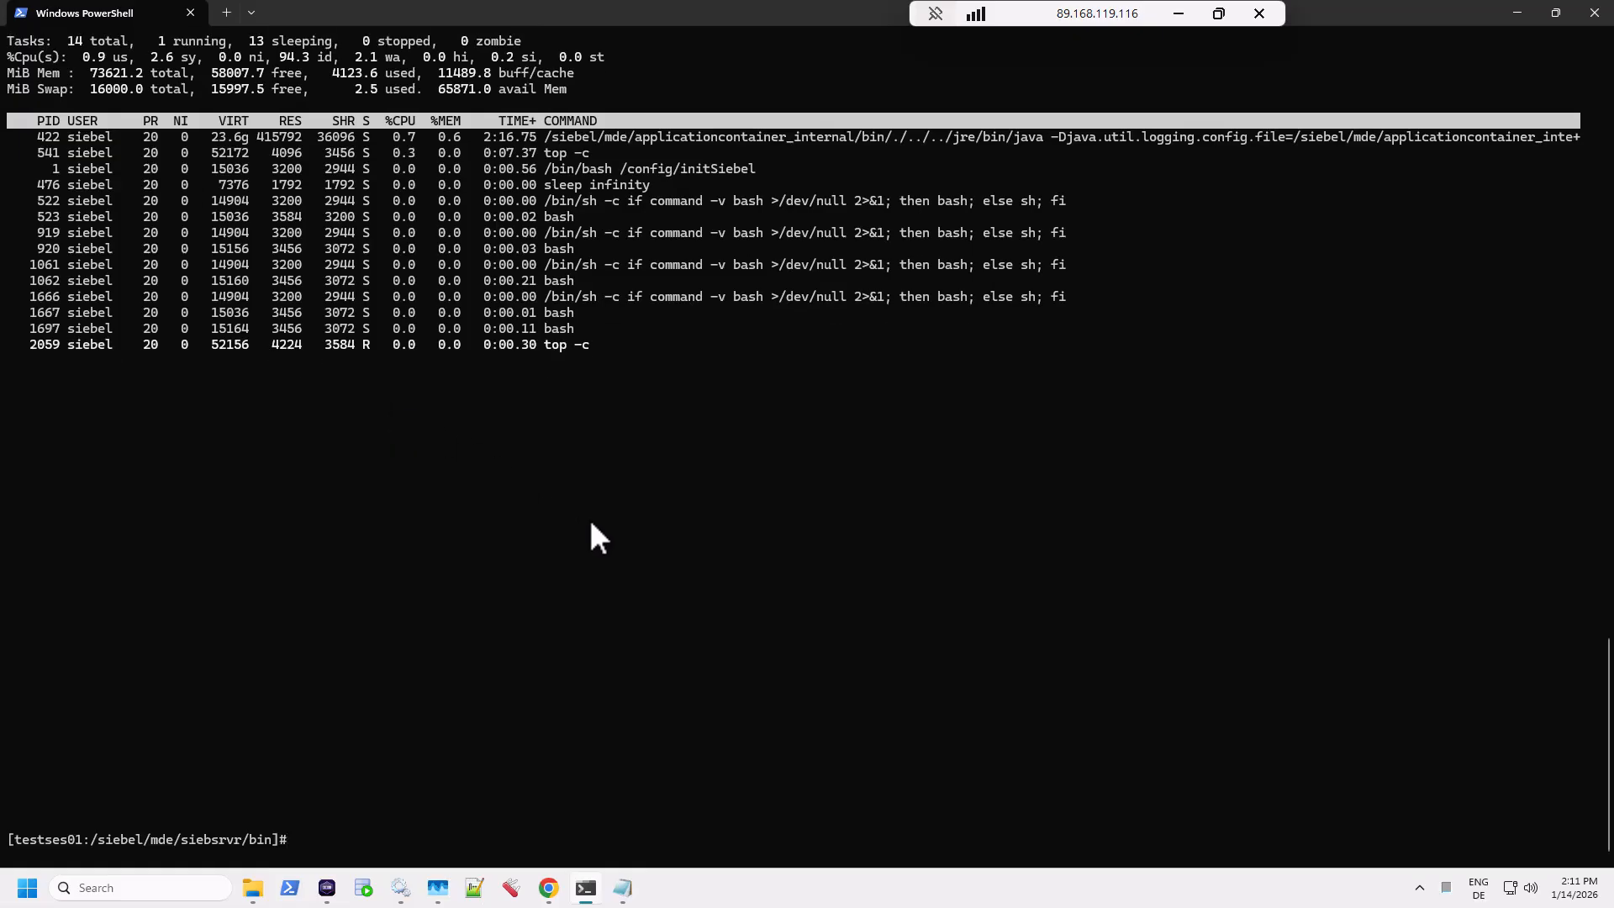
text(ps -ef | grep RRCleanup)
key(Return)
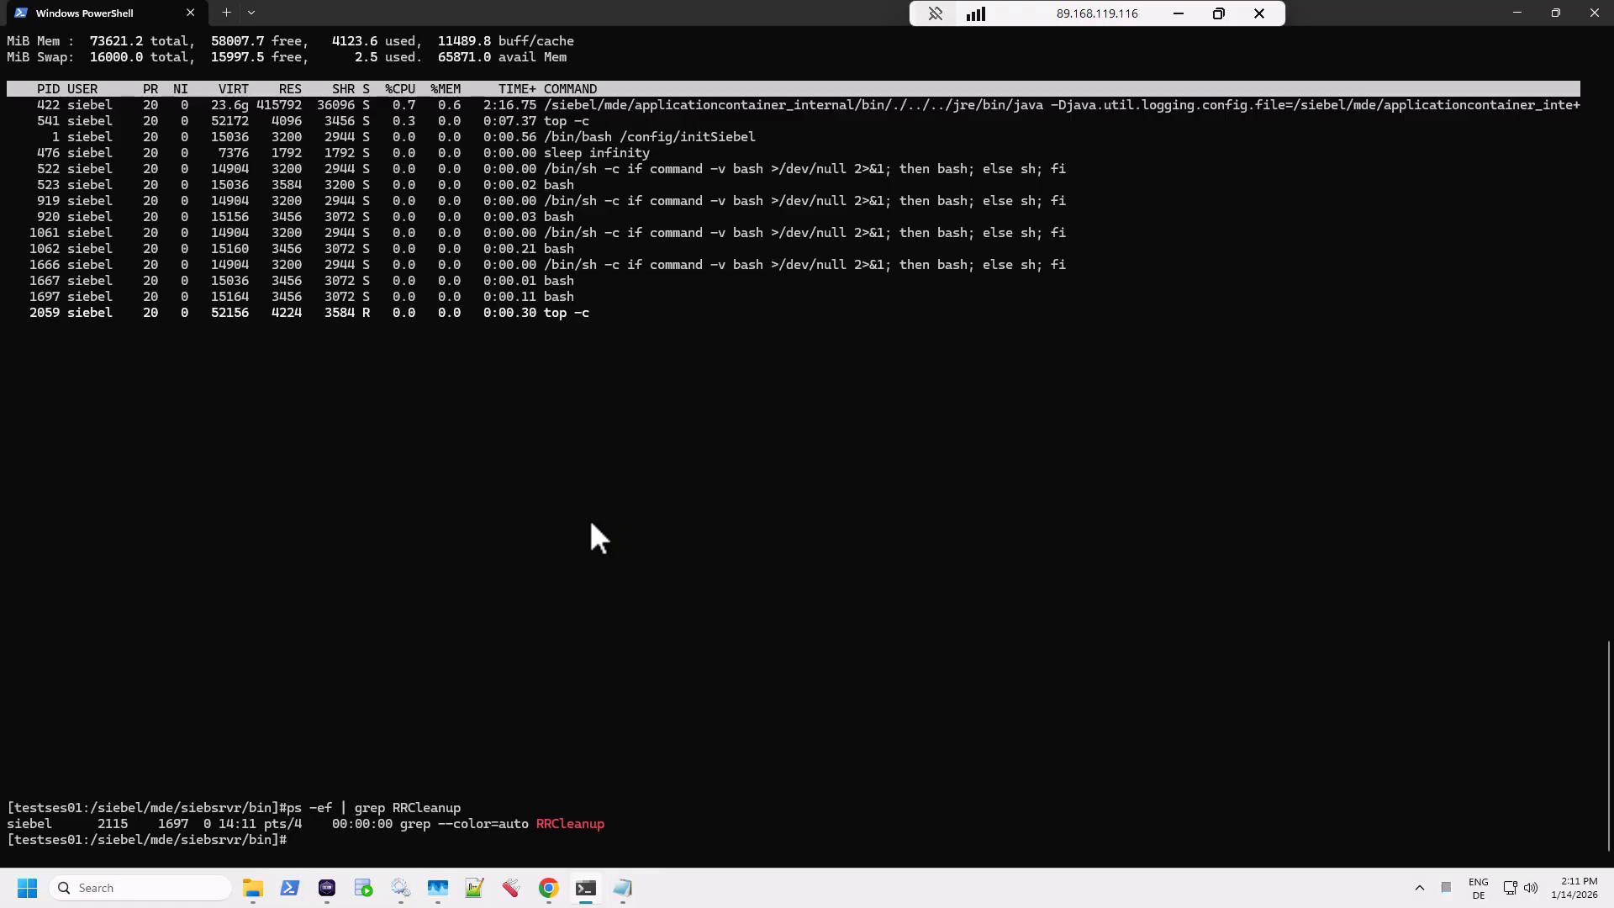
text(top -c)
key(Return)
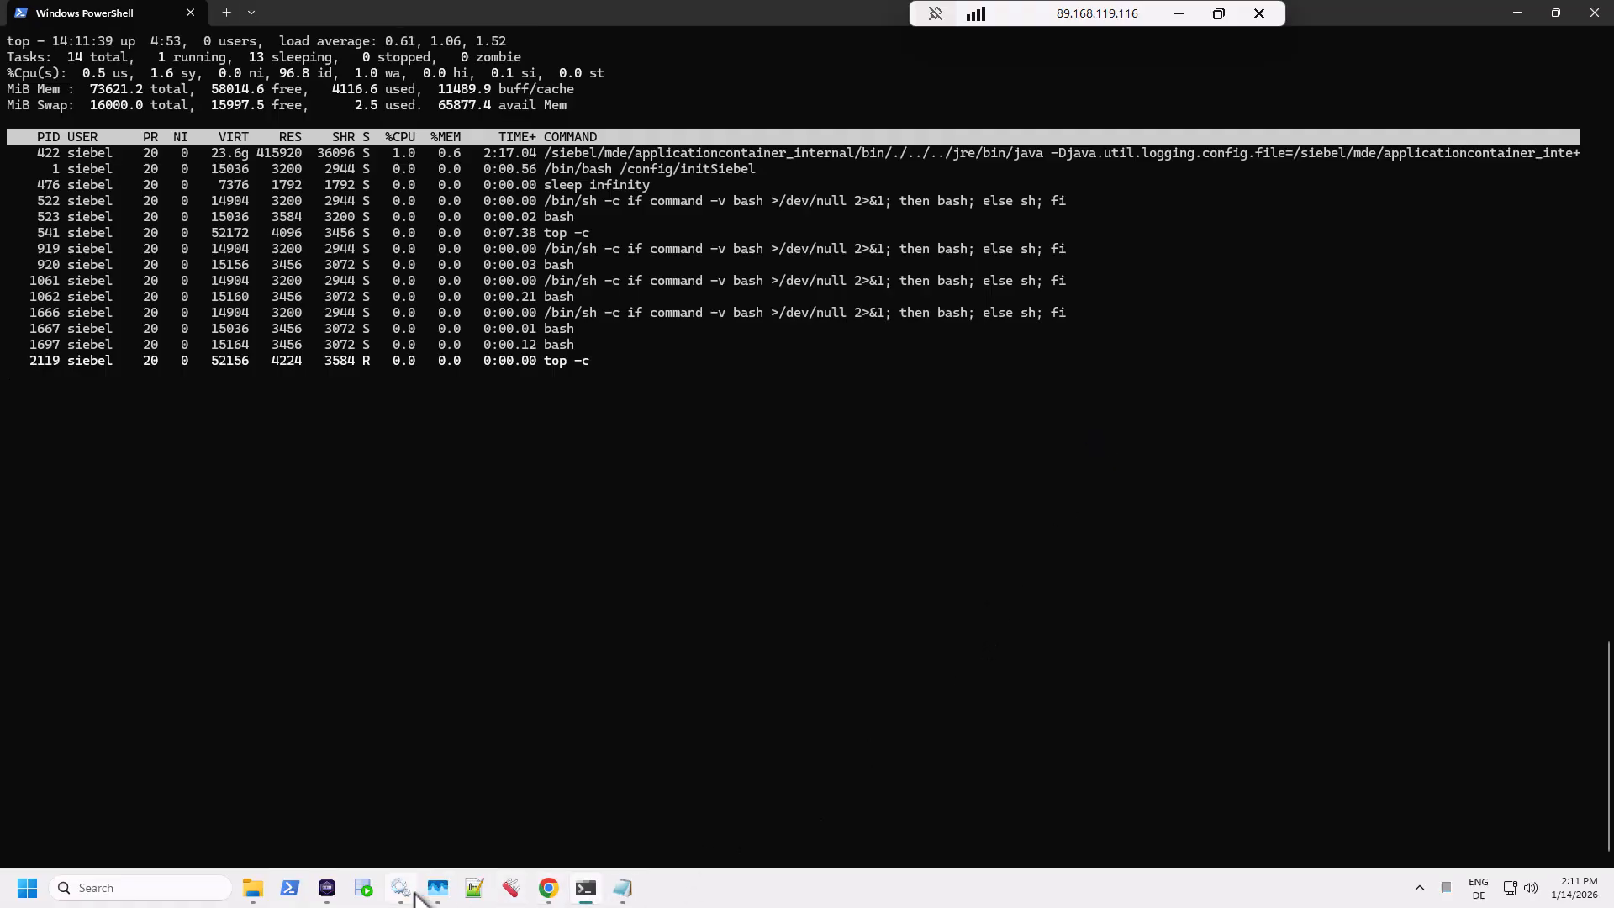
Step: Restore the Podman Desktop window from the taskbar and move it lower and right
mouse_move(330, 898)
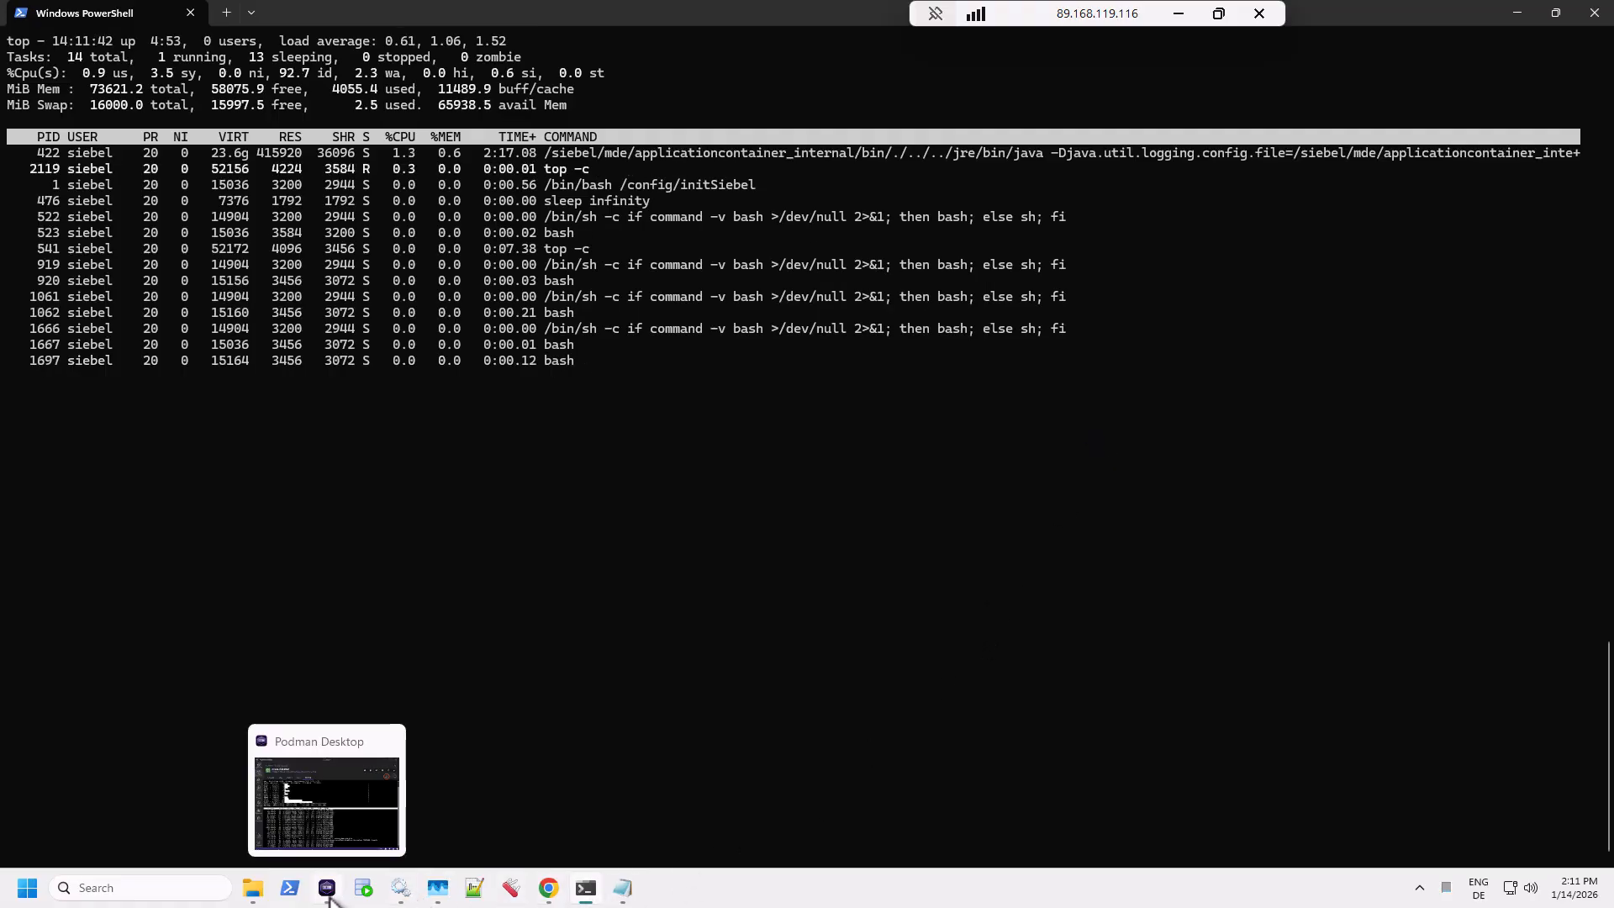
click(331, 743)
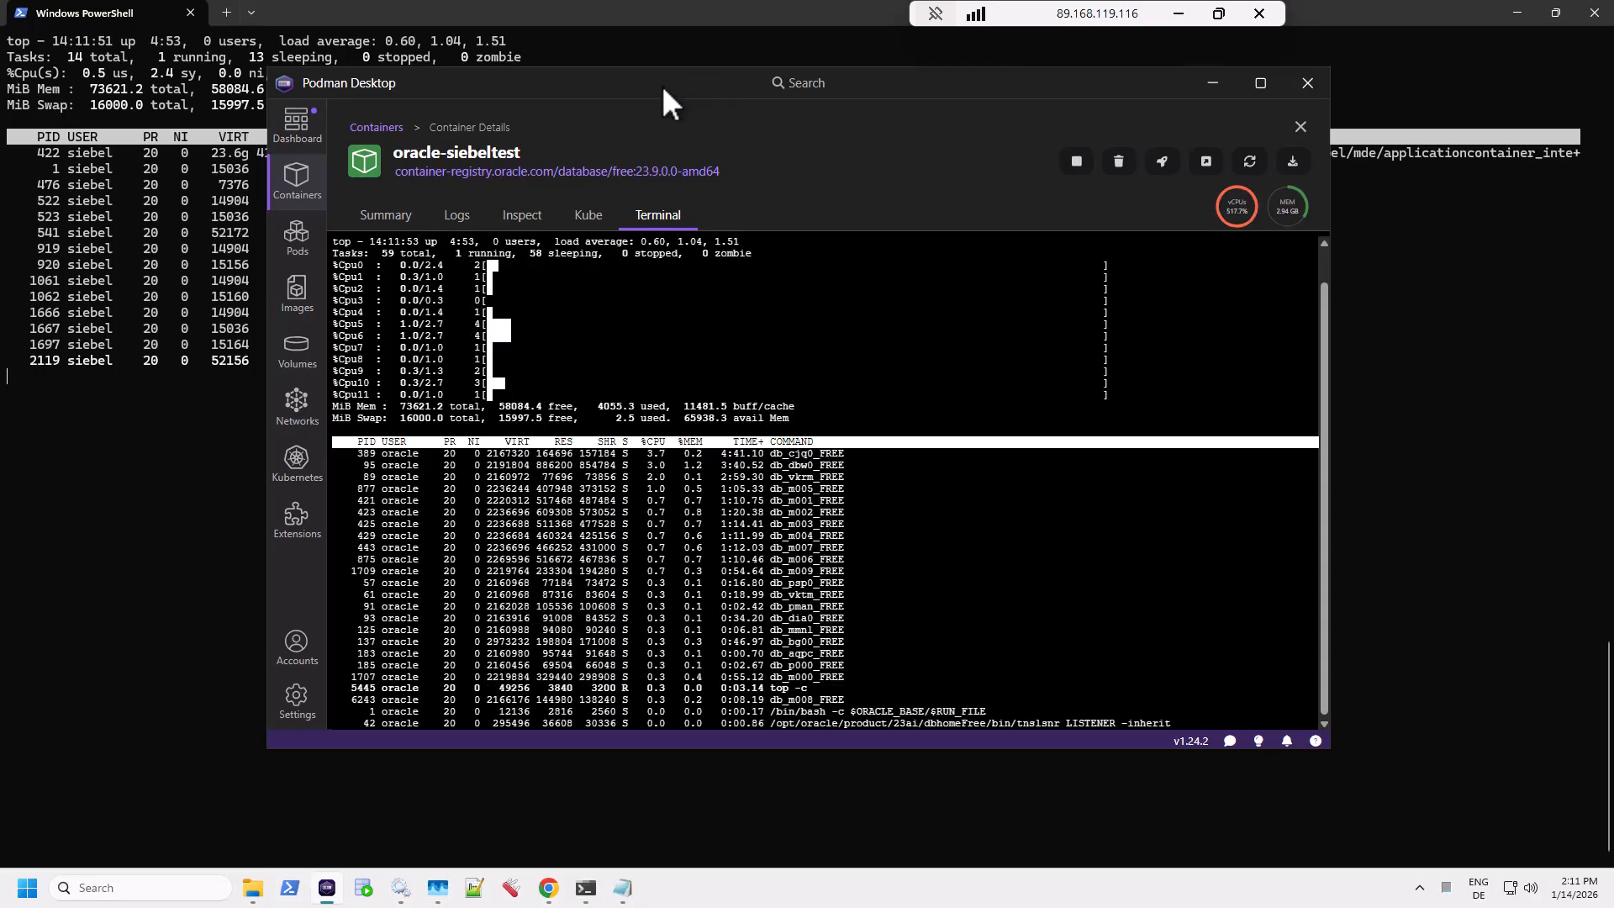
drag(663, 84, 751, 212)
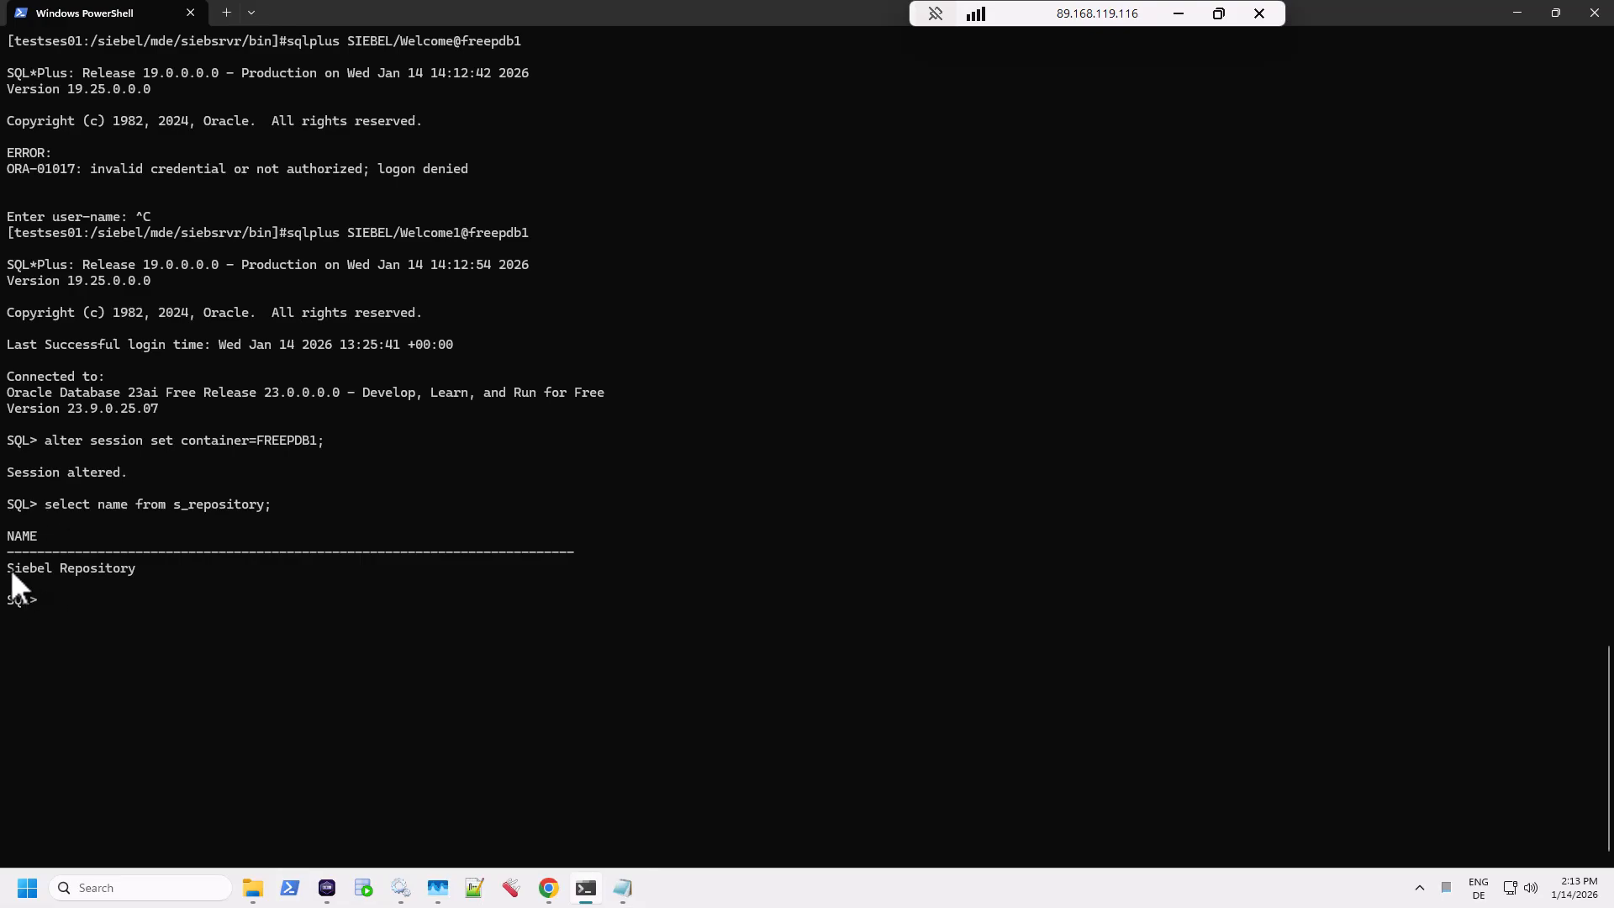
Step: Highlight Siebel Repository, the only row left in the s_repository query output
drag(147, 567, 3, 576)
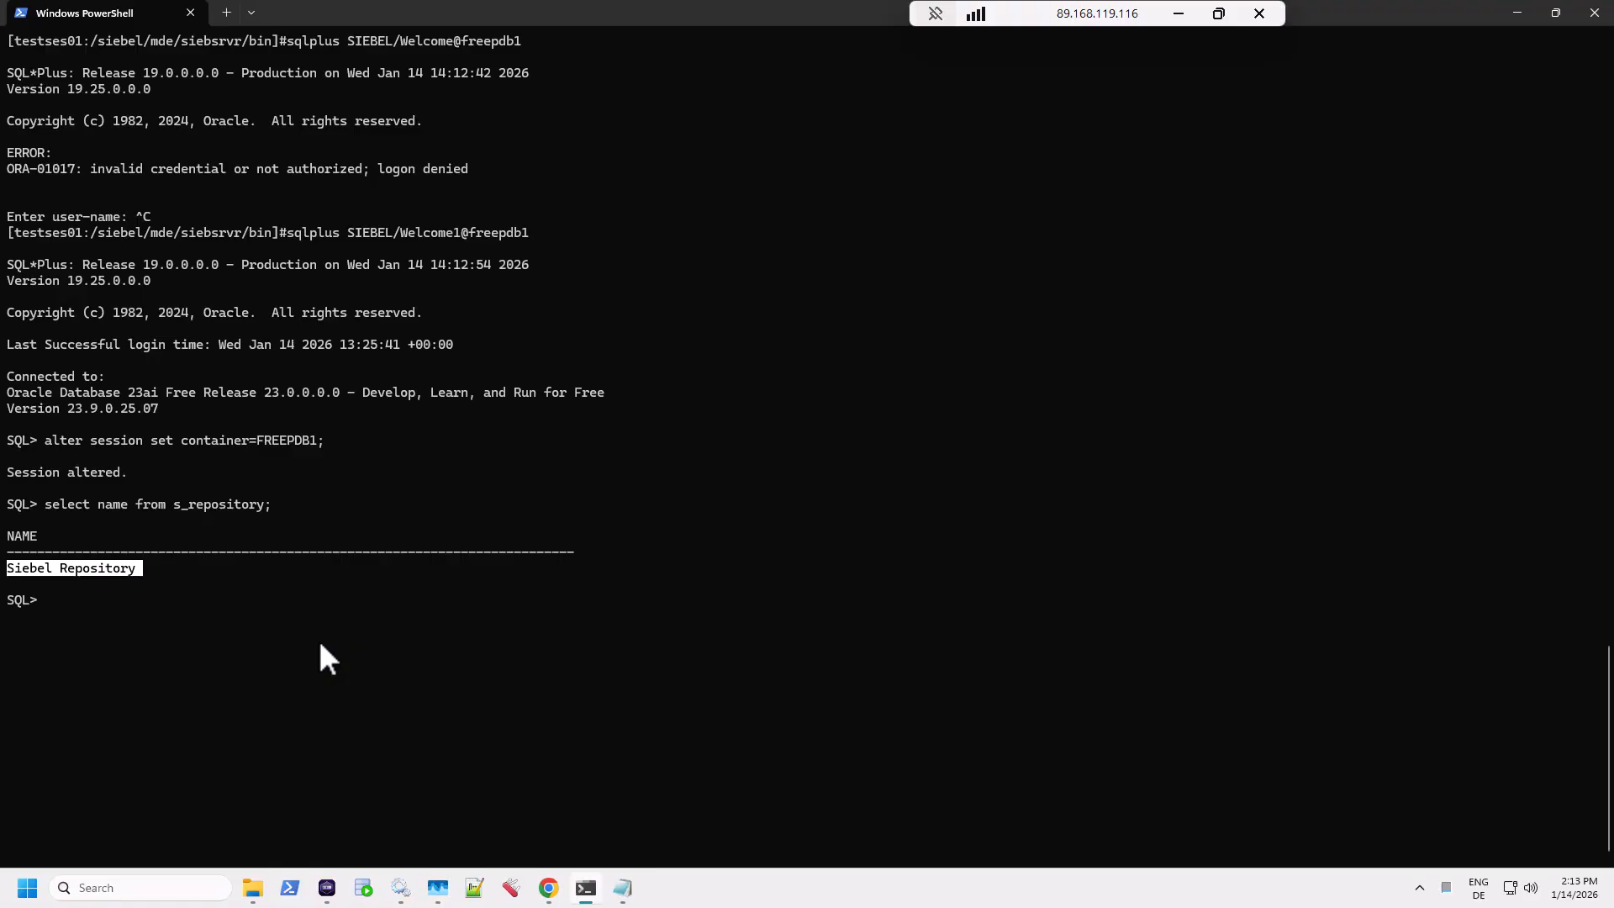
Step: In install_notes.txt, duplicate the RRCleanup line below with ' -a Y' appended, select it, return to PowerShell
click(623, 888)
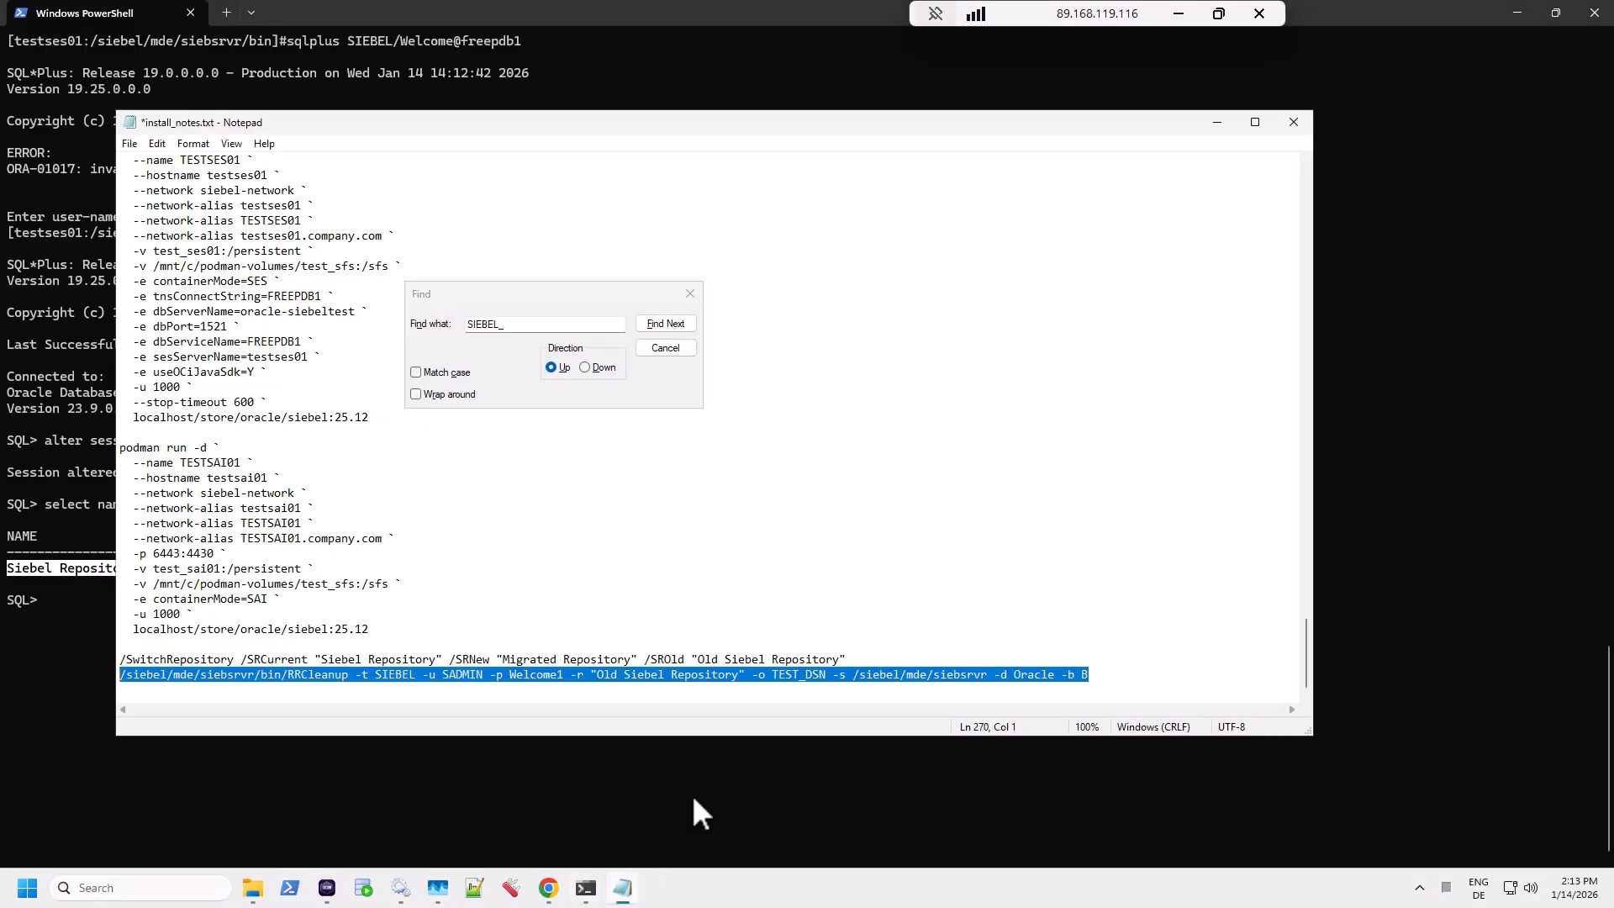
click(1113, 673)
key(shift+Home)
key(ctrl+c)
key(End)
key(Return)
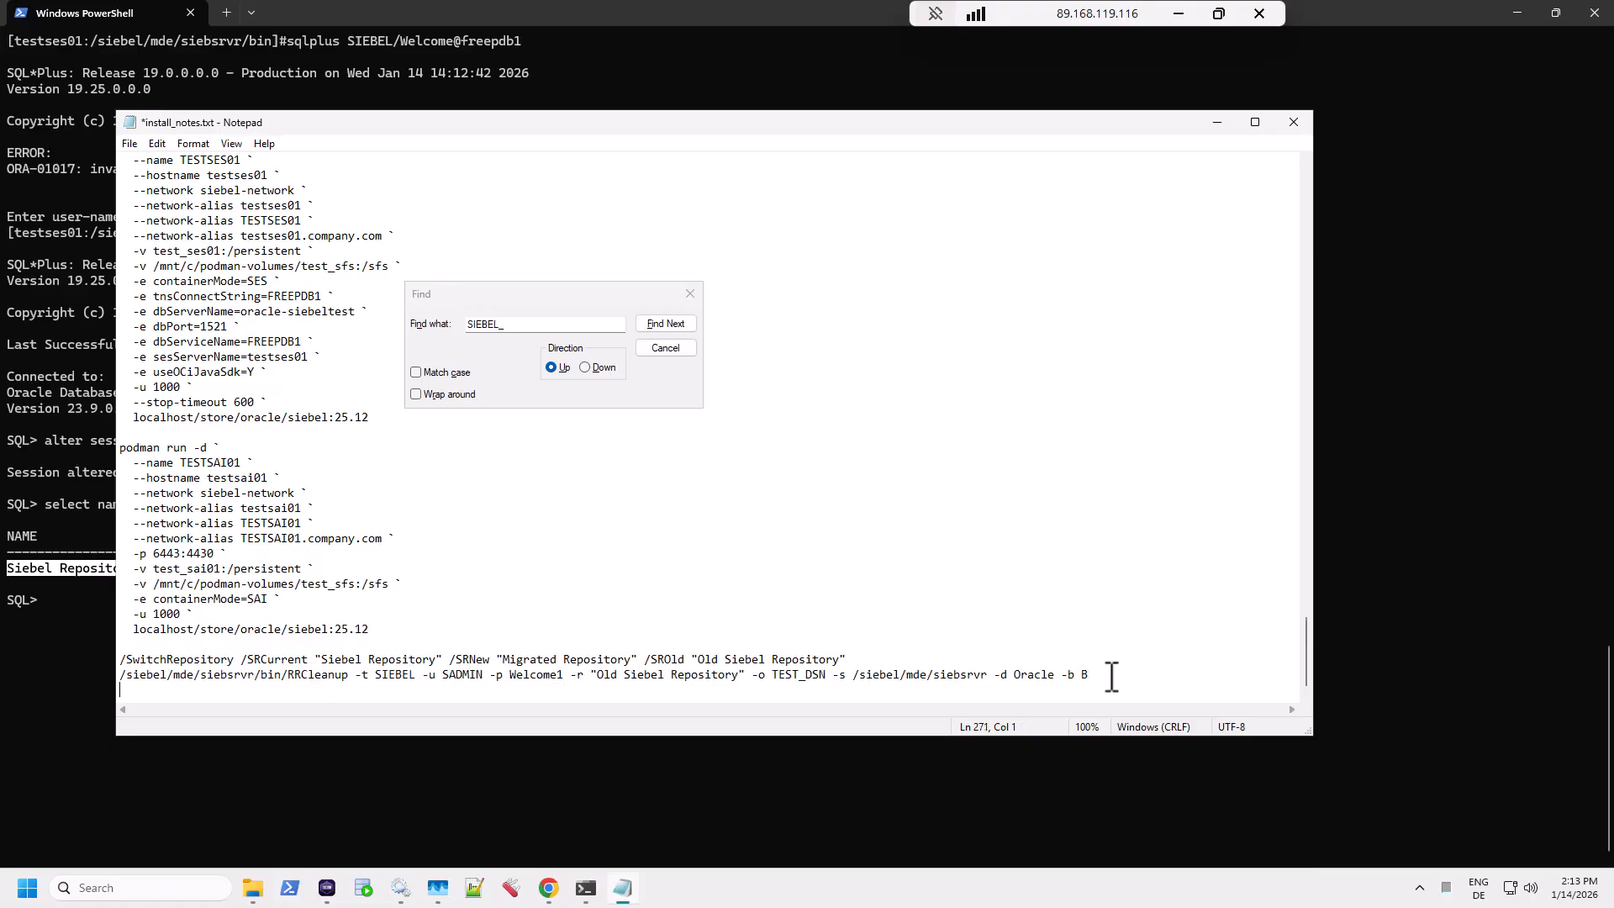
key(ctrl+v)
text(-a)
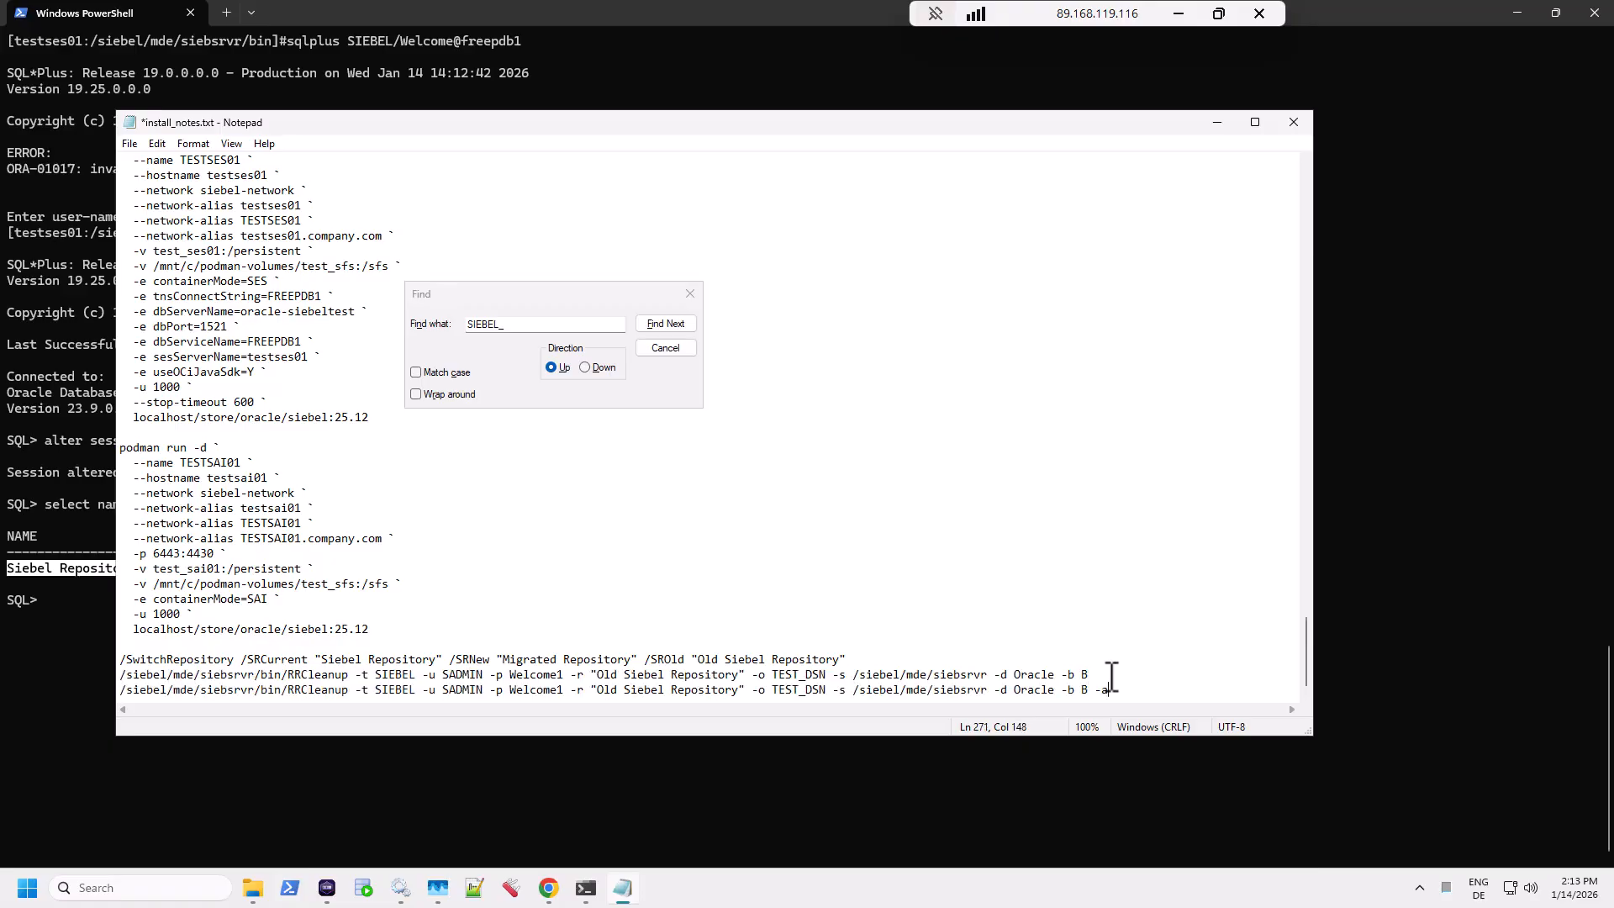
text( Y)
key(shift+Home)
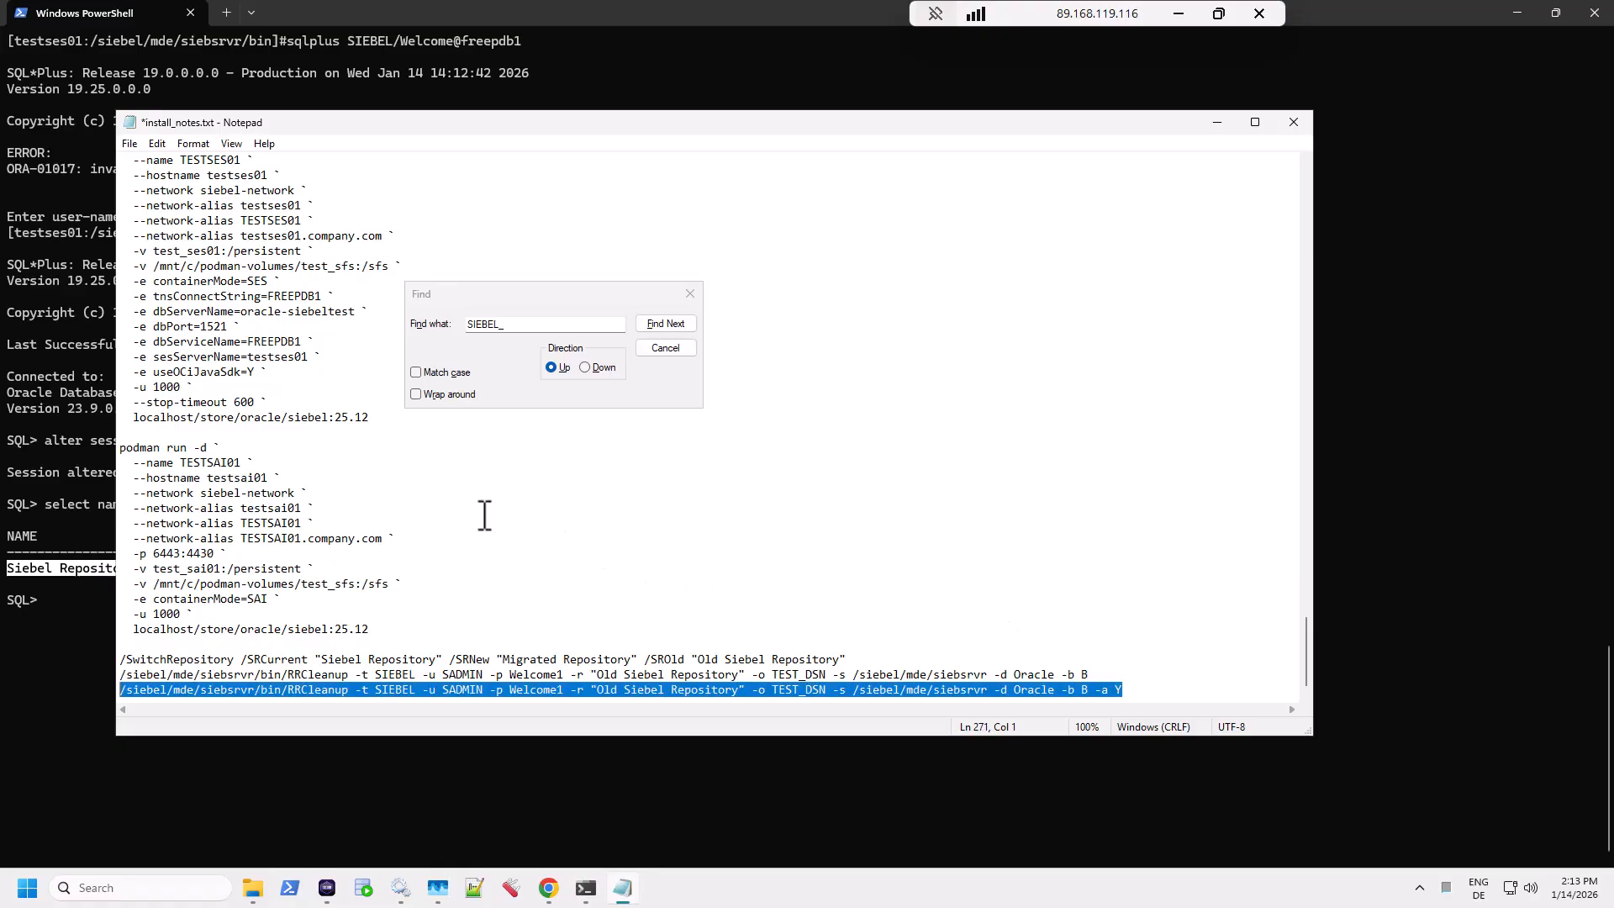
click(145, 10)
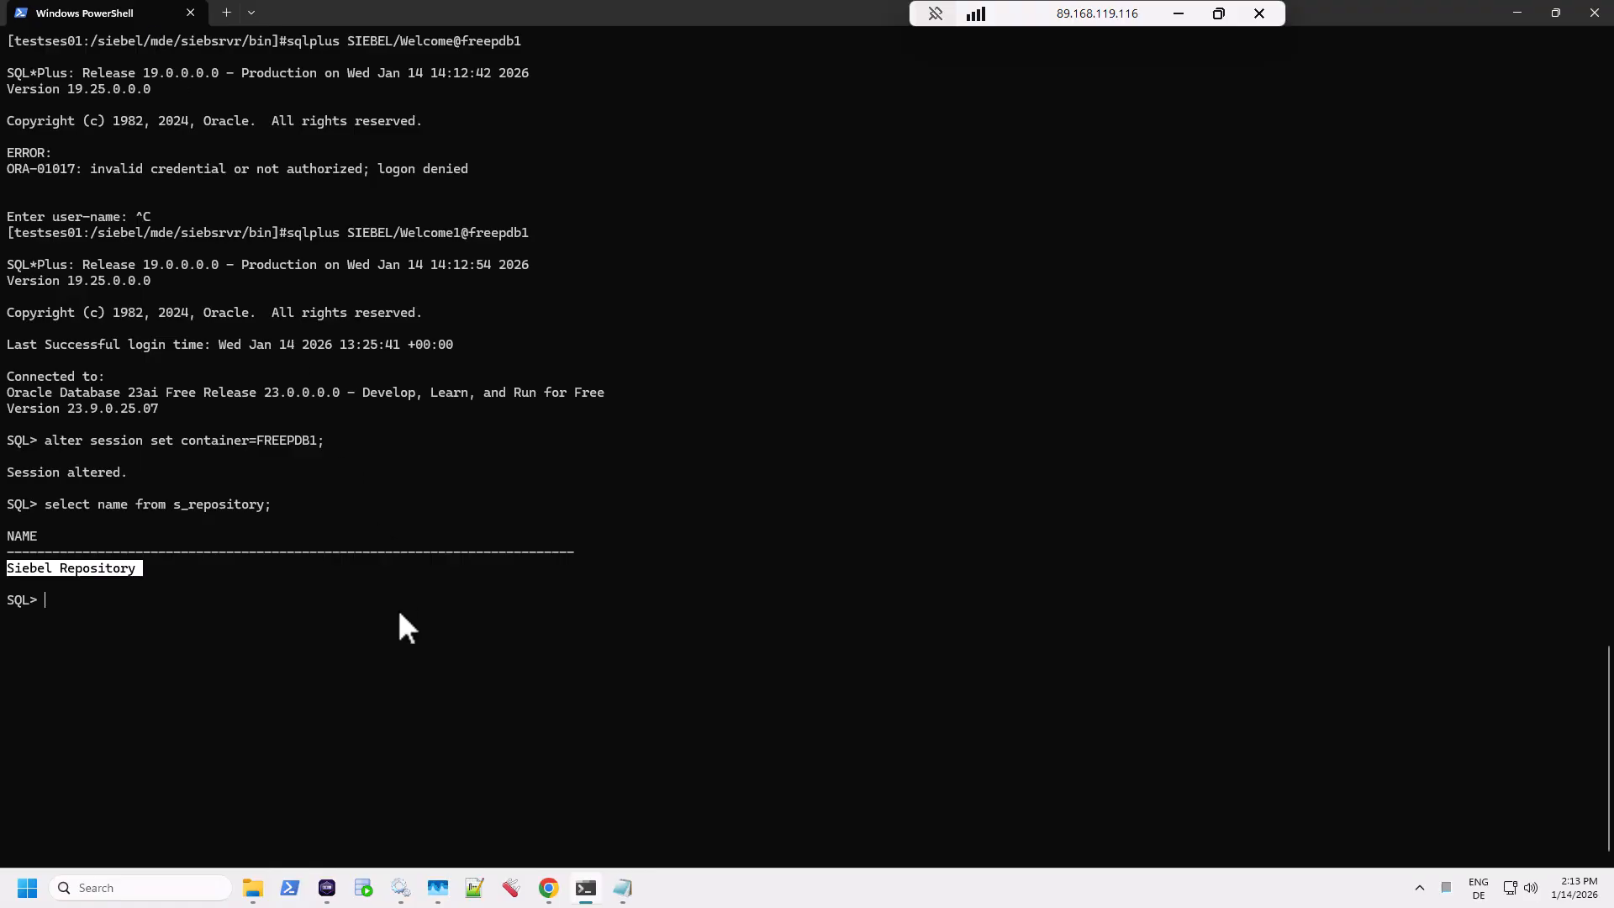
Step: Exit SQL*Plus and rerun RRCleanup with -a Y so all three stages complete
text(exit)
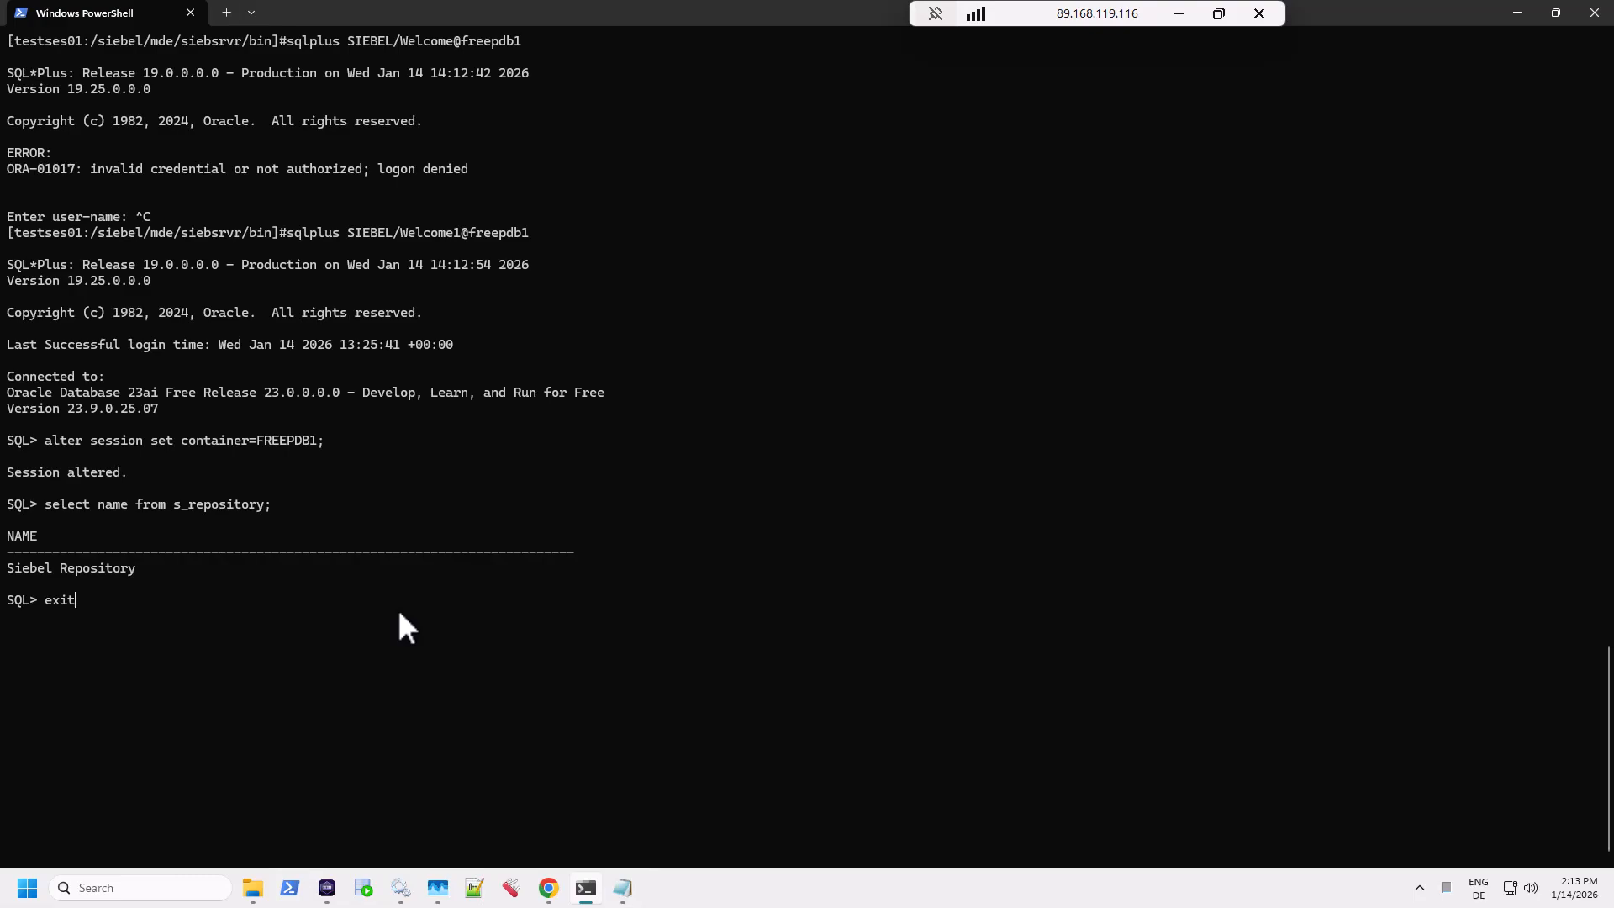
key(Return)
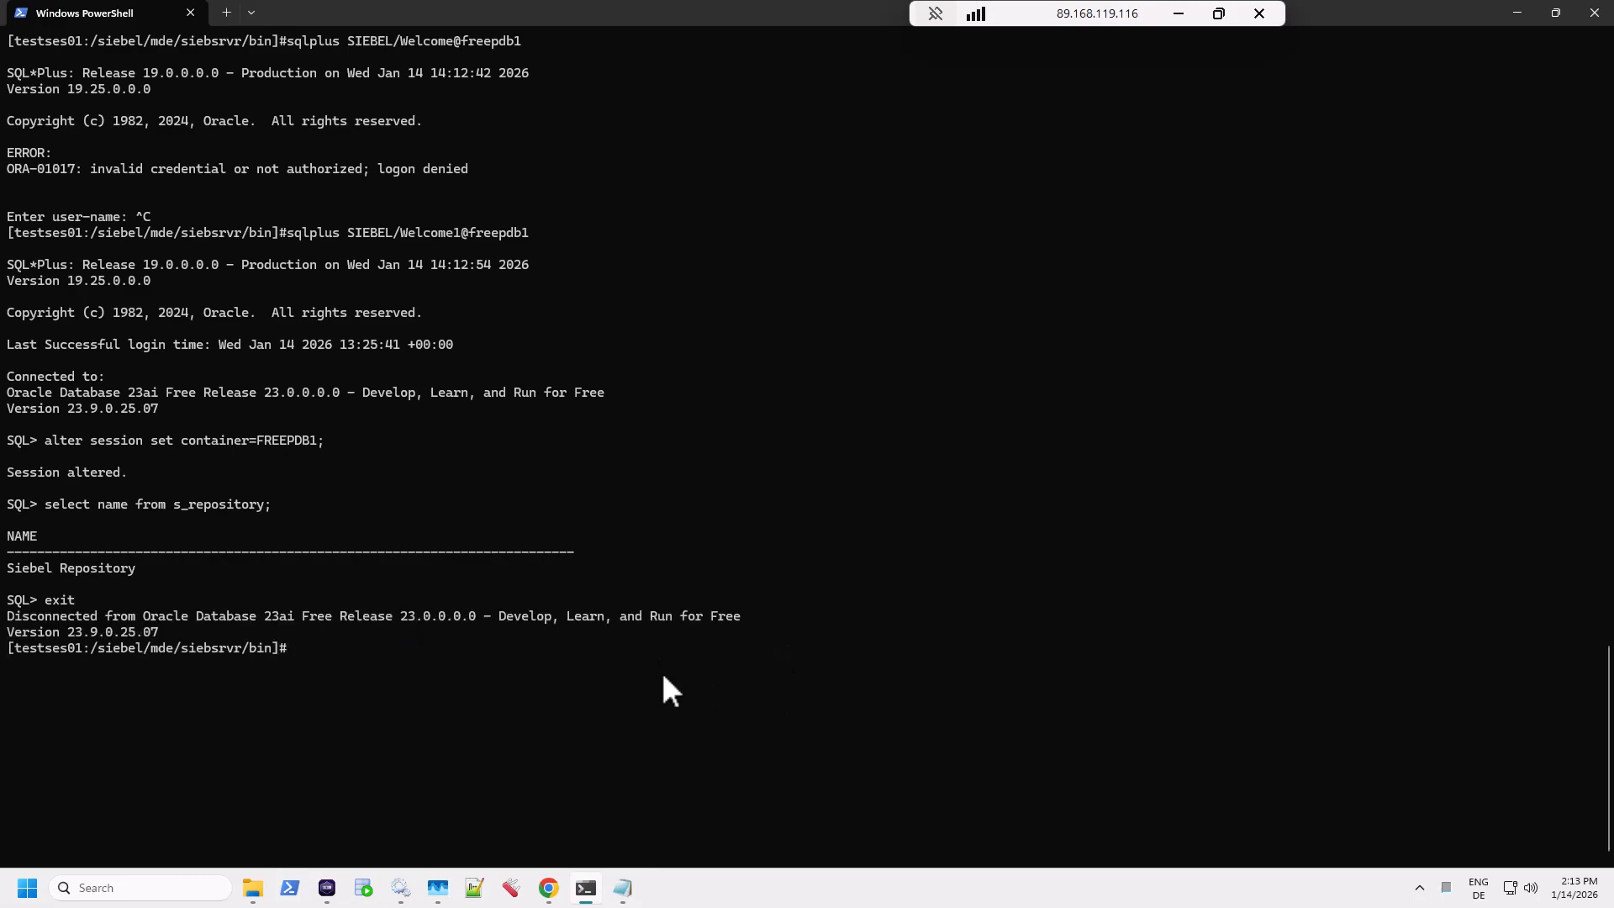
key(ctrl+v)
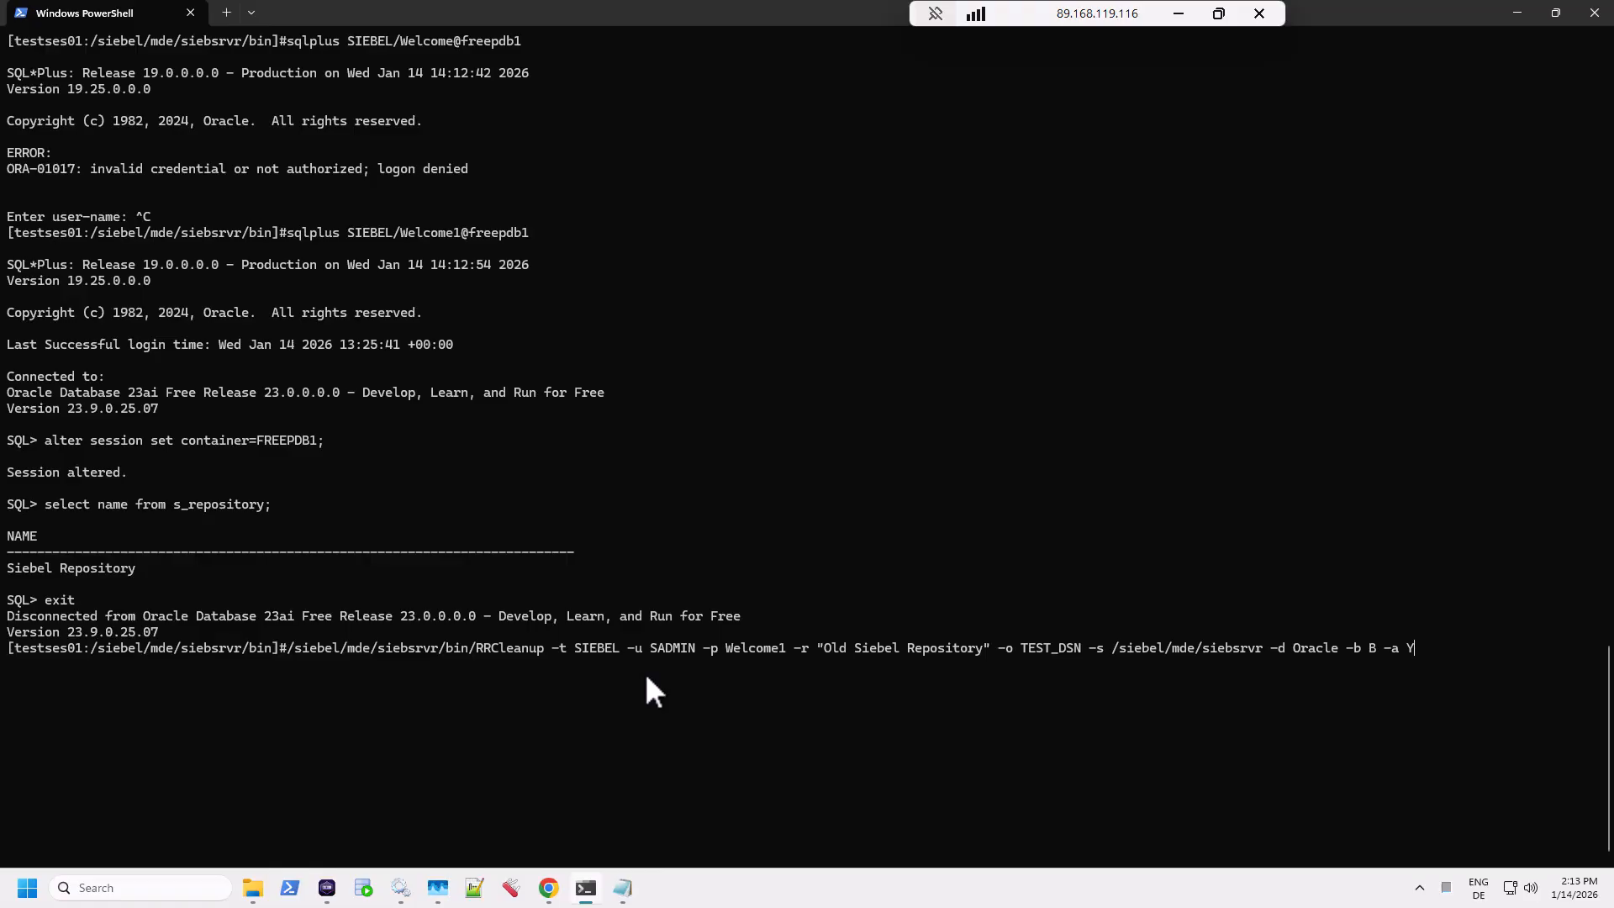
key(Return)
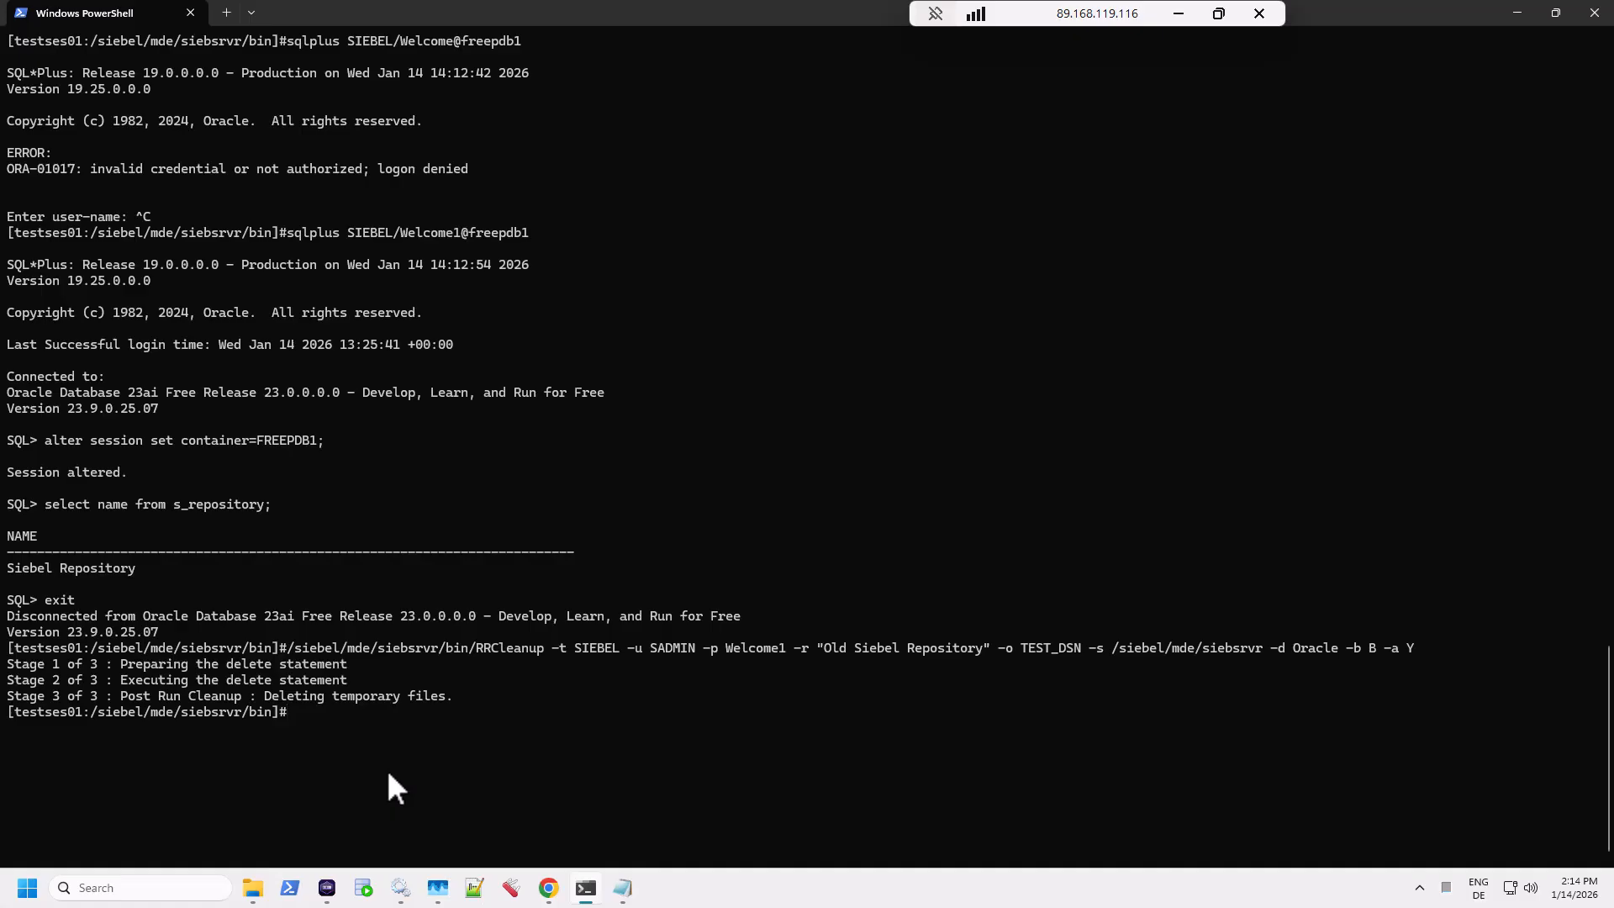
Step: Close PowerShell and stop the TESTSES01 and TESTCGW01 containers in Podman Desktop
click(1594, 13)
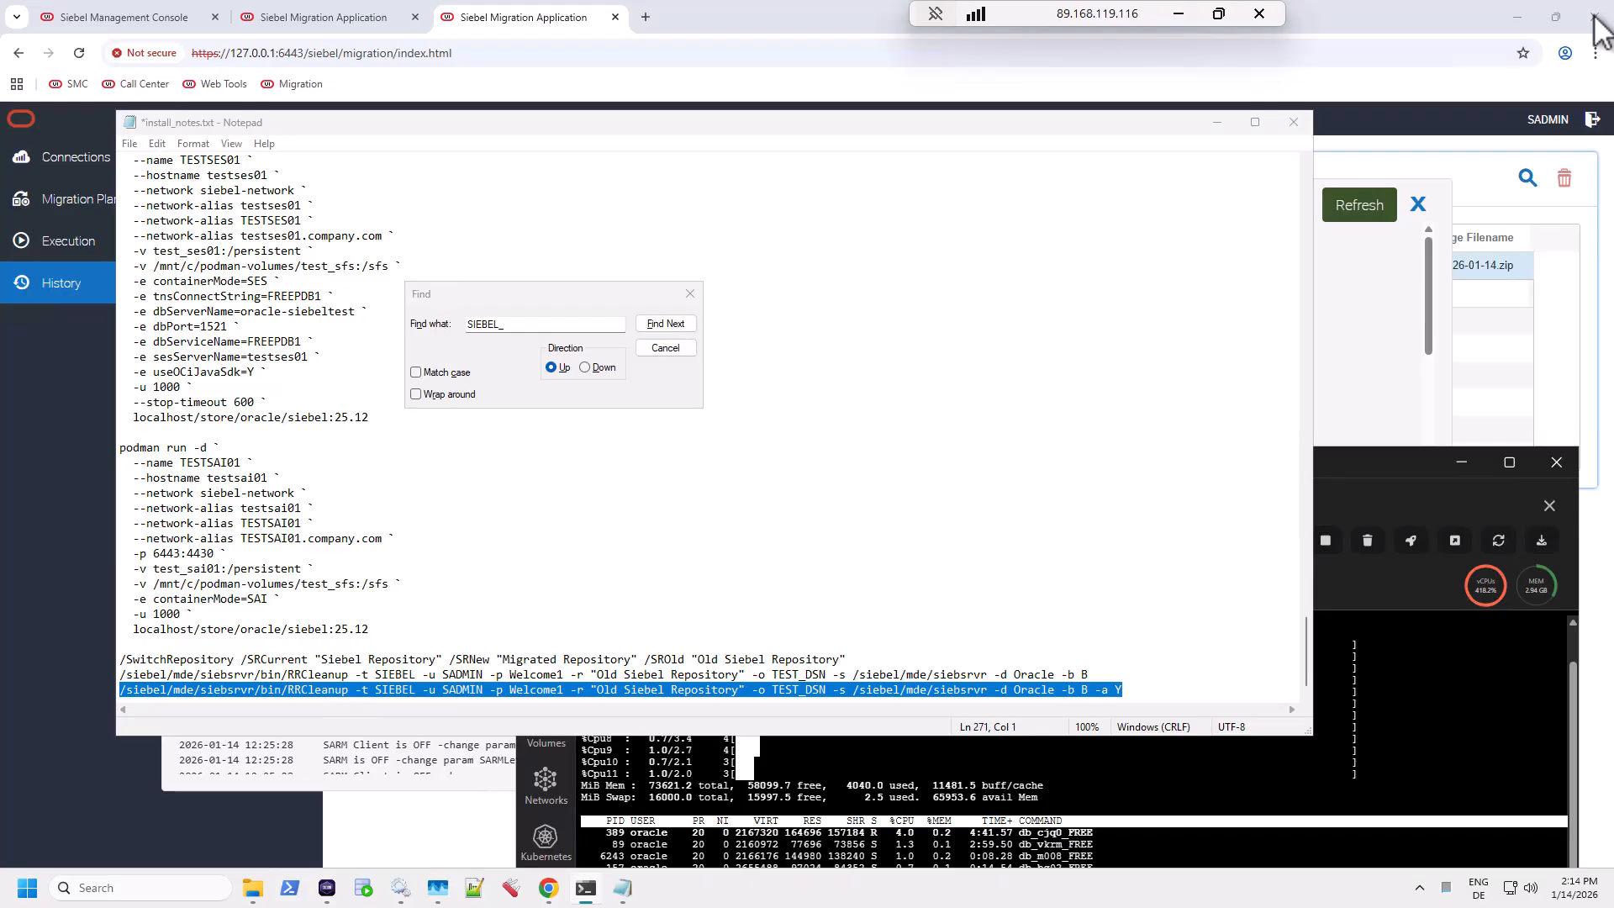
drag(1373, 458, 1065, 126)
click(318, 176)
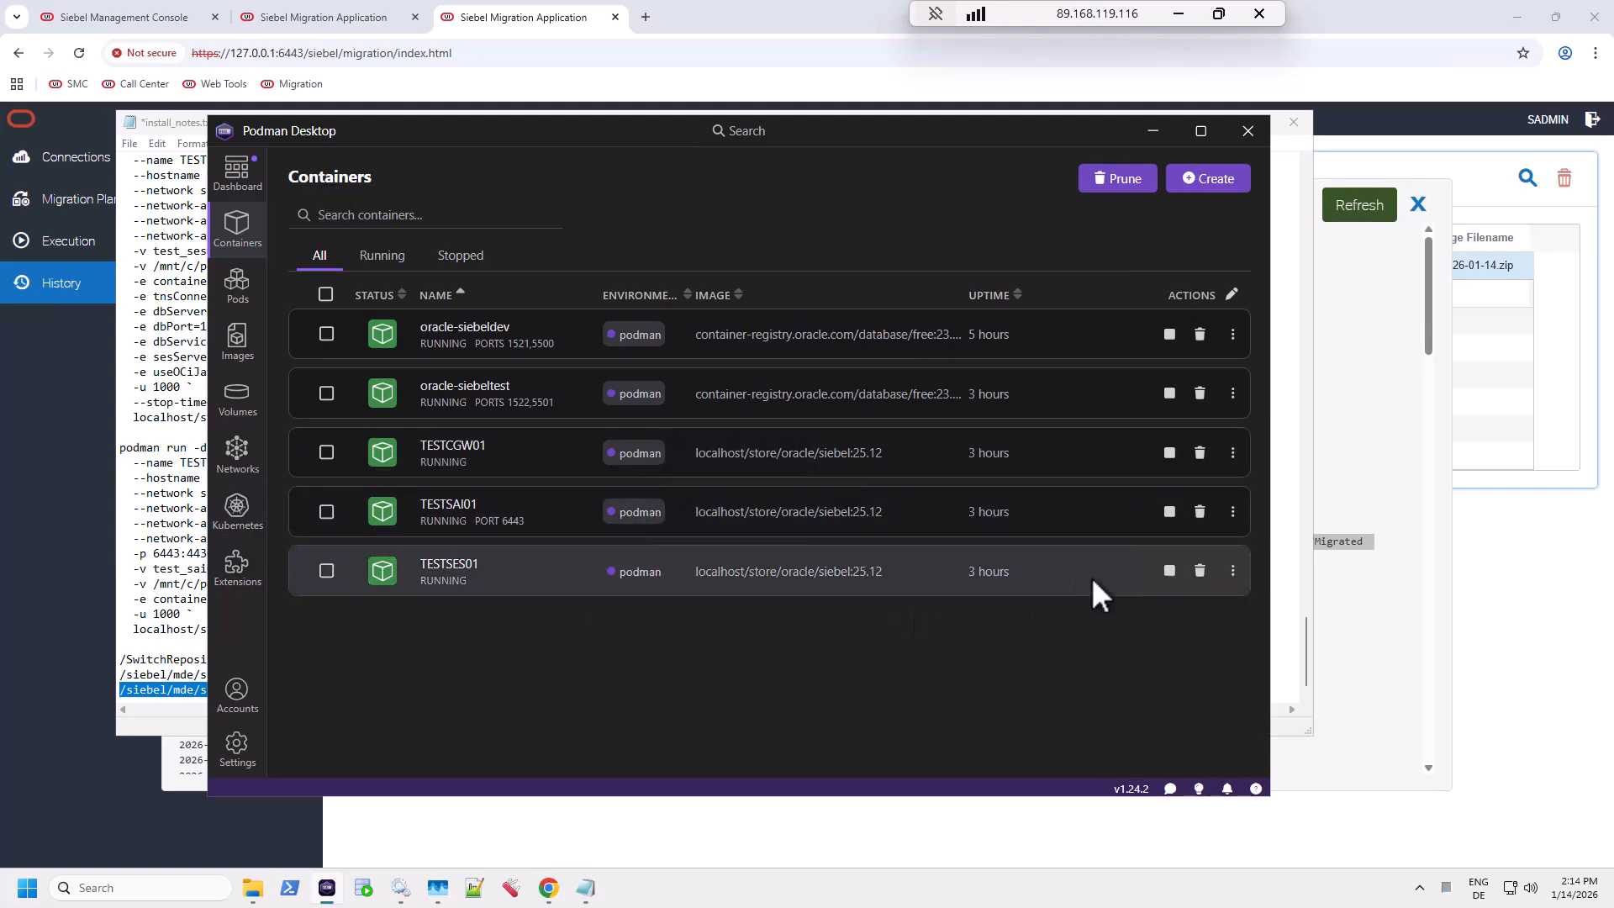
click(1170, 571)
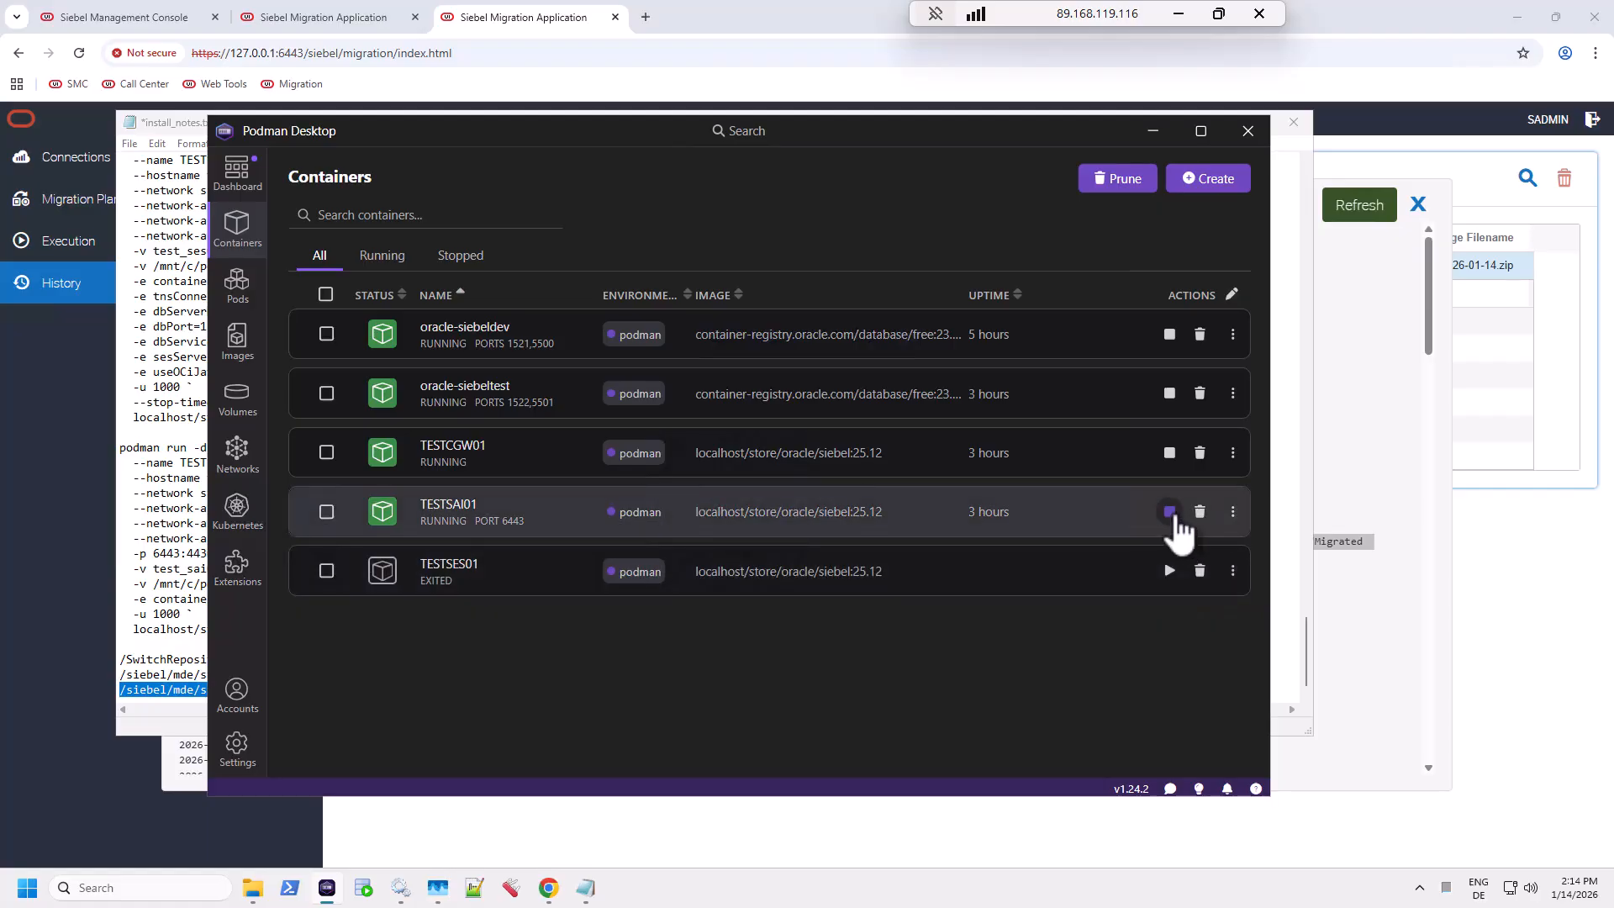
click(1169, 452)
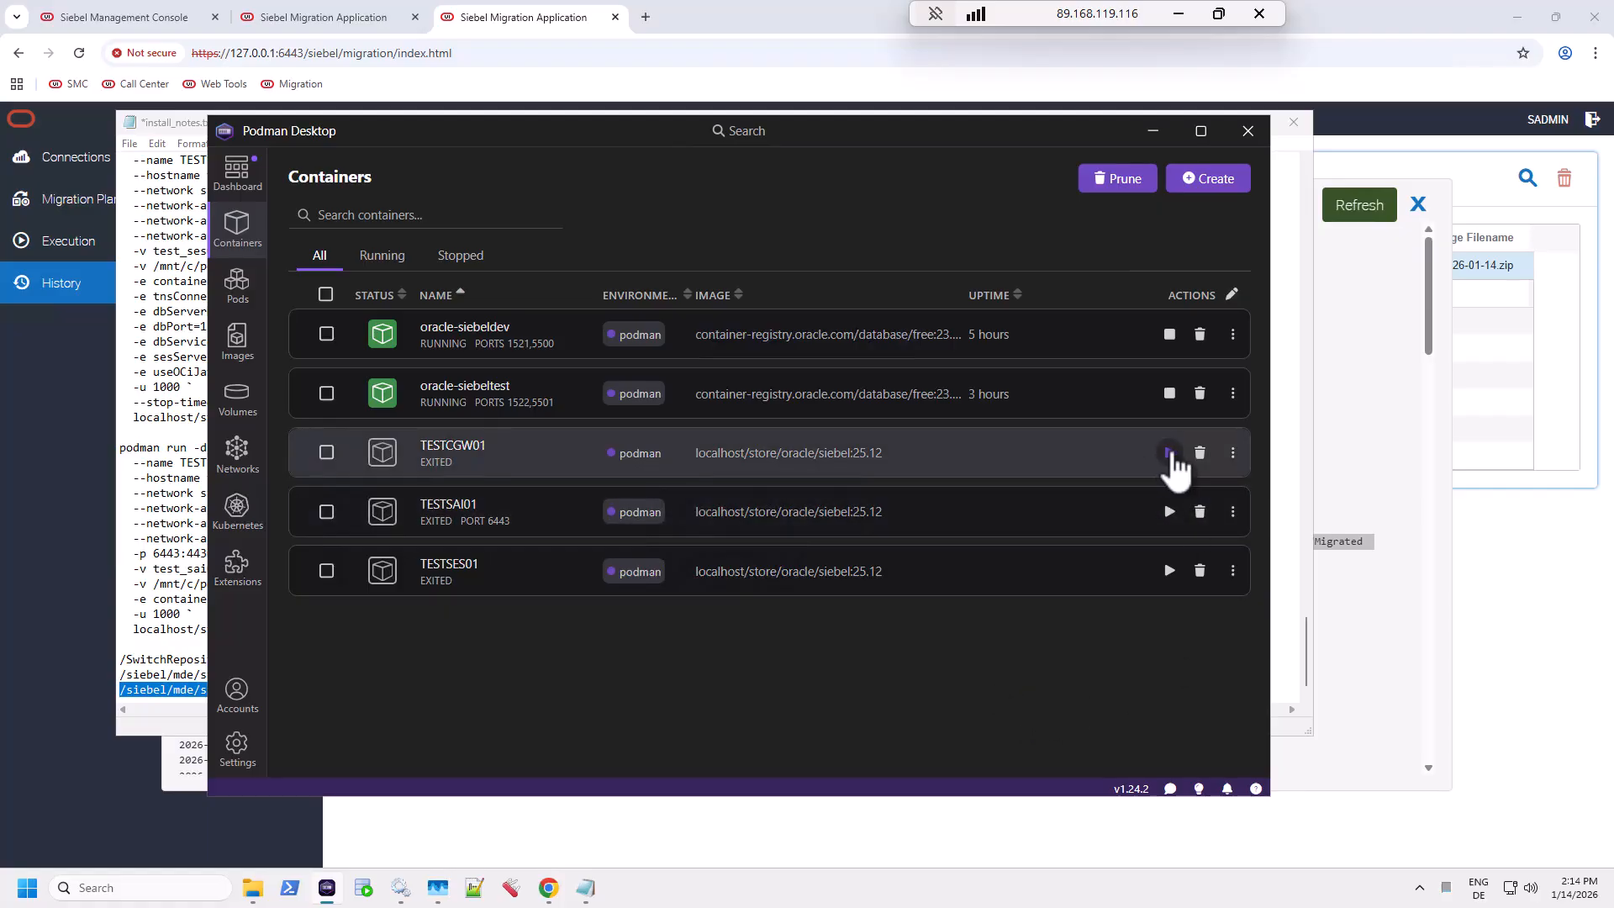
Step: Check TESTCGW01's logs for the final sleep infinity line, start TESTSAI01, and return to Chrome
click(444, 452)
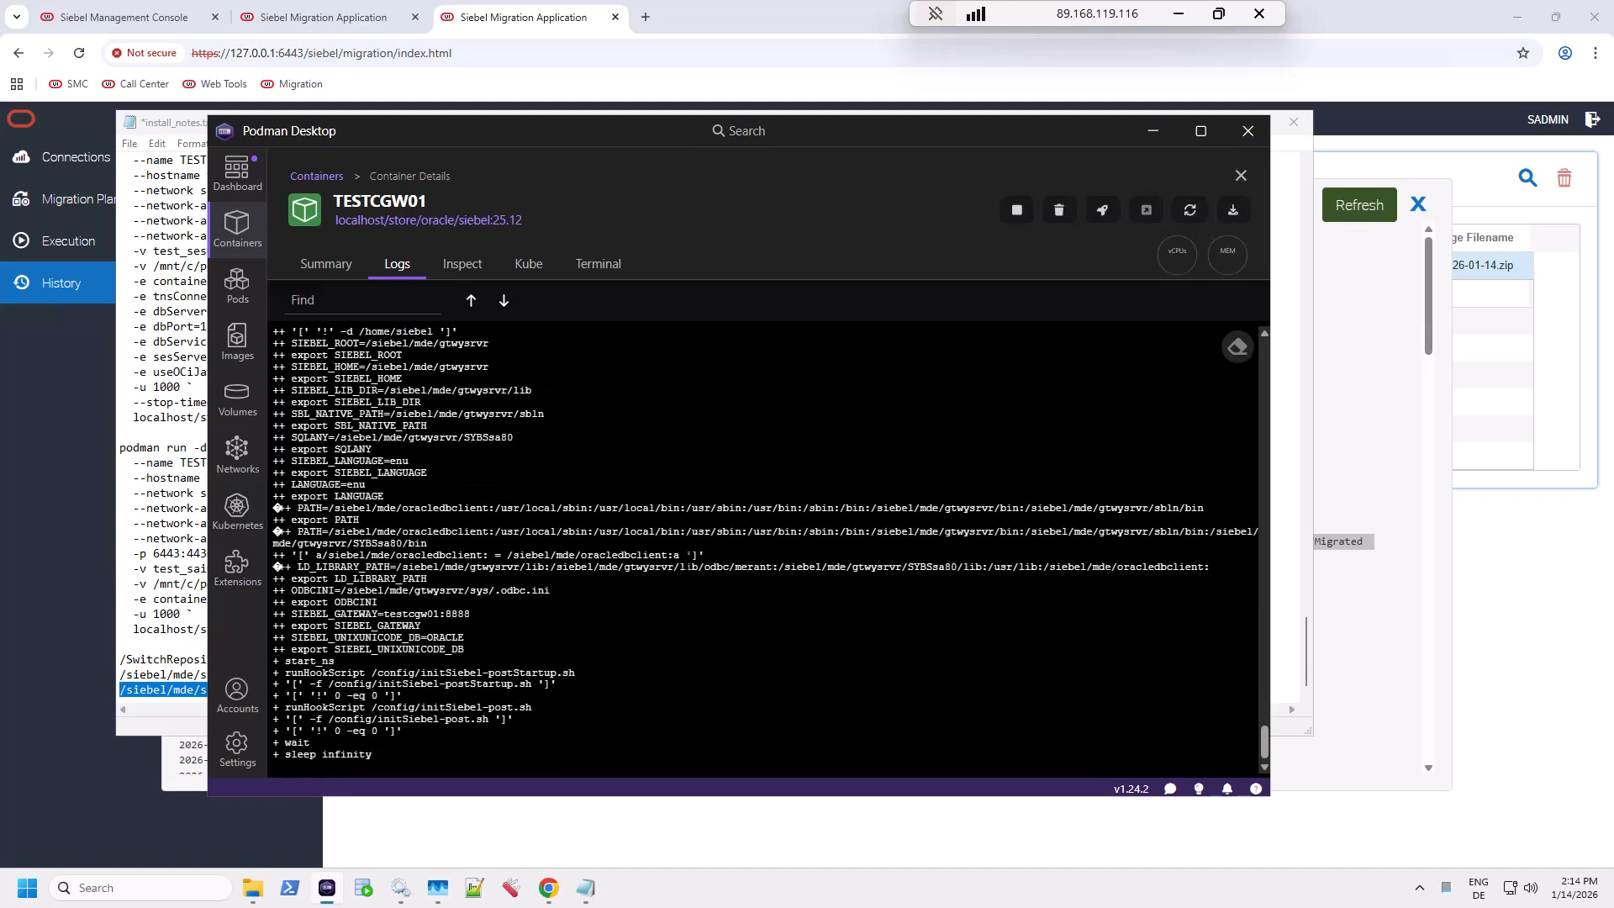
triple_click(348, 754)
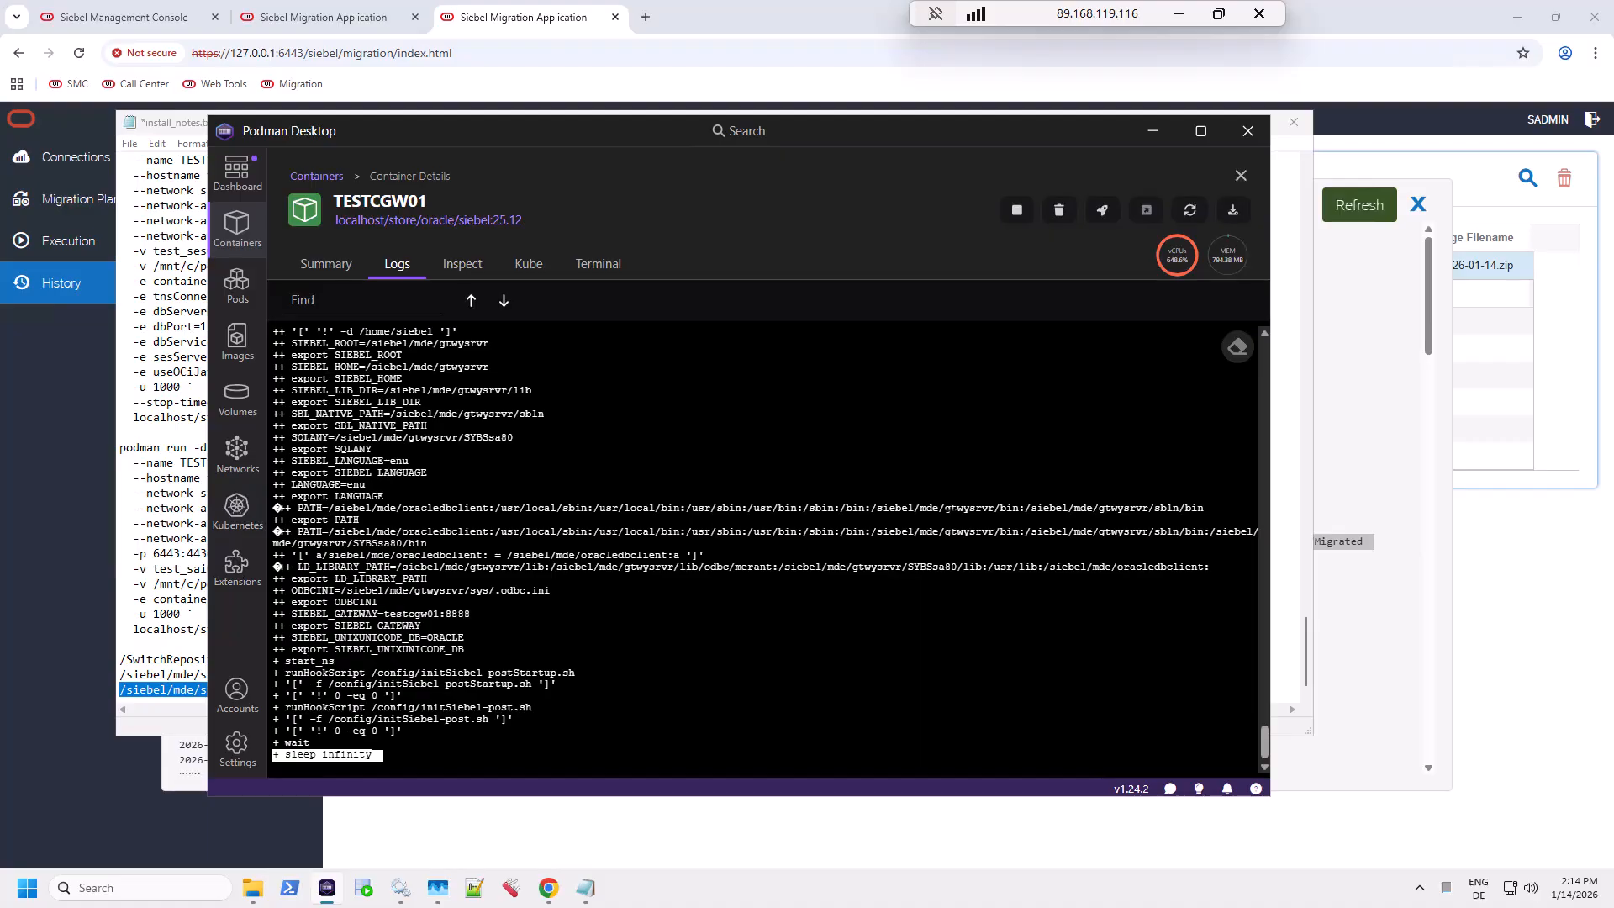
click(315, 177)
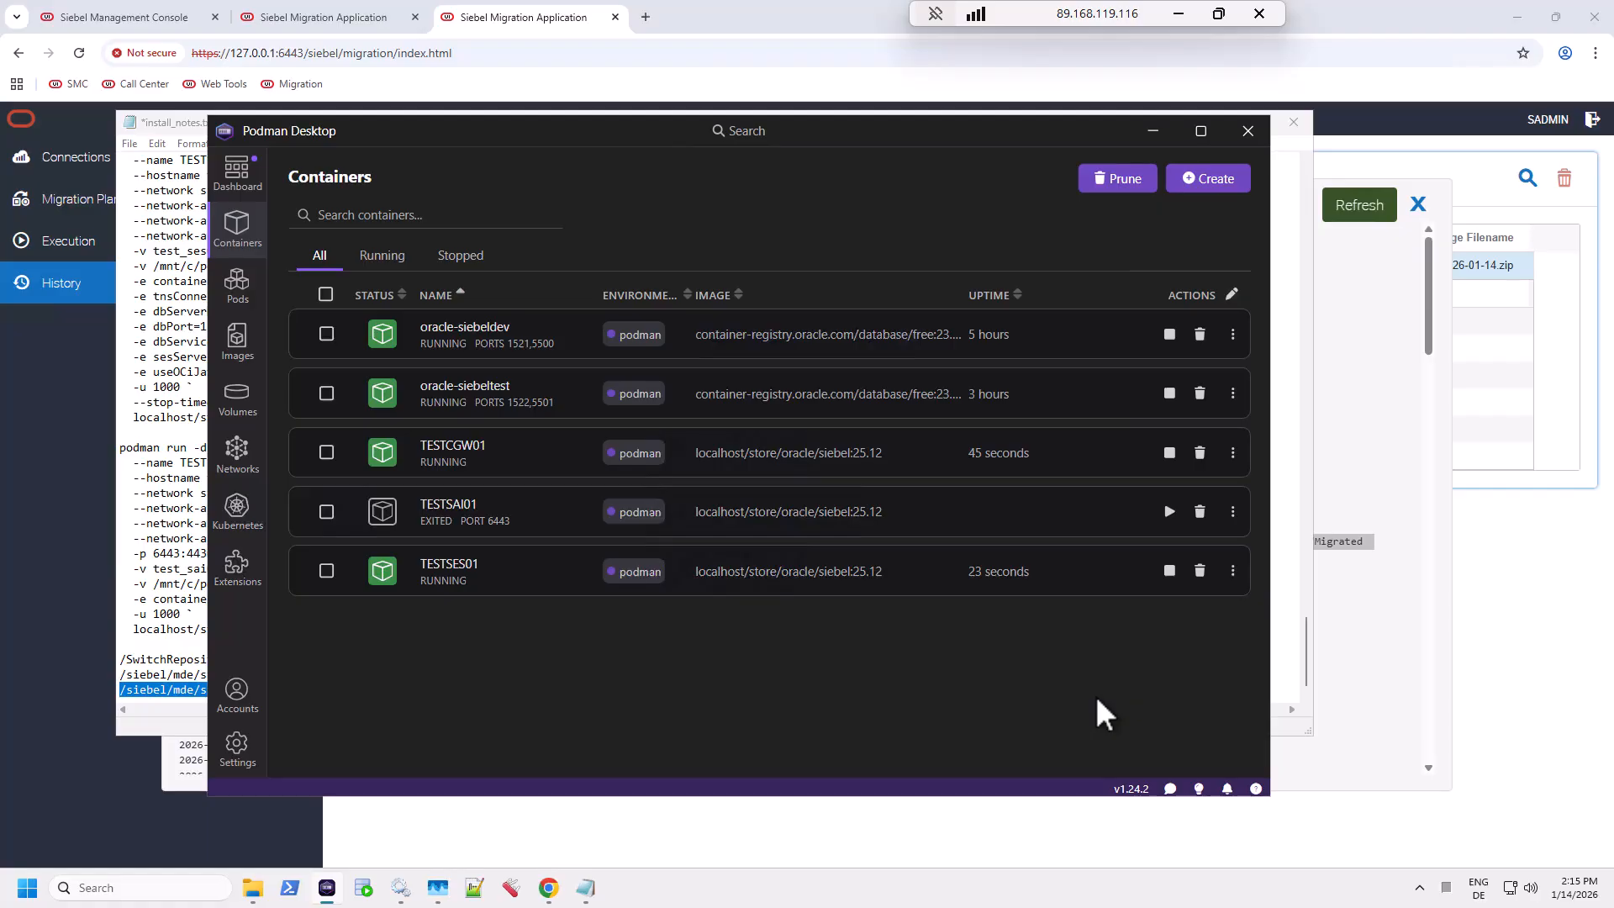
click(1170, 517)
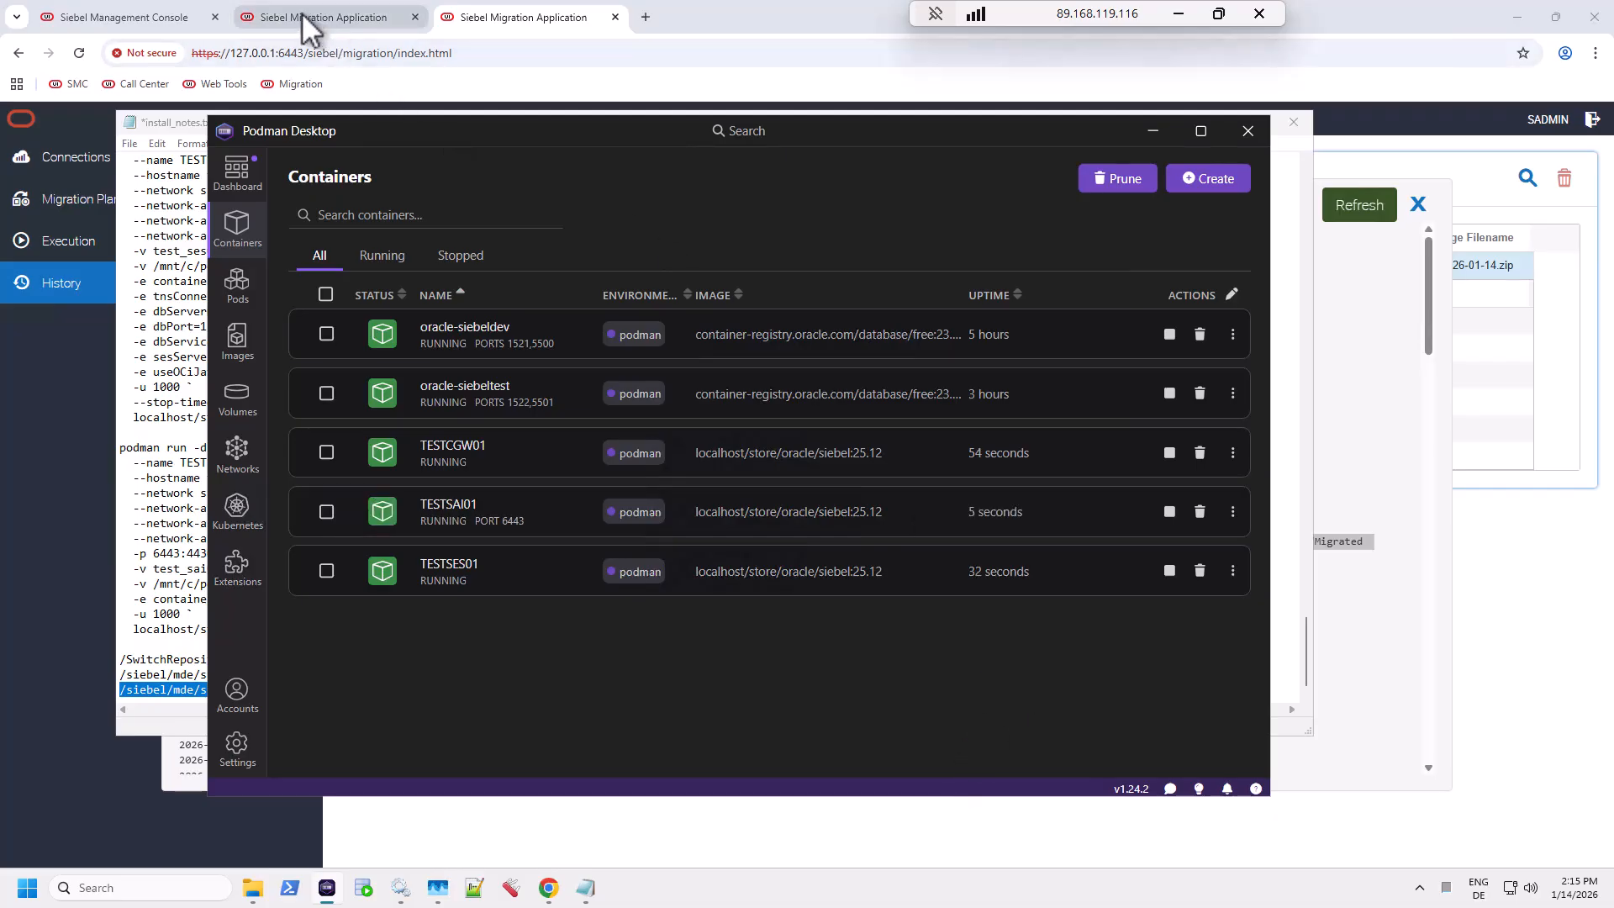
click(150, 4)
click(151, 7)
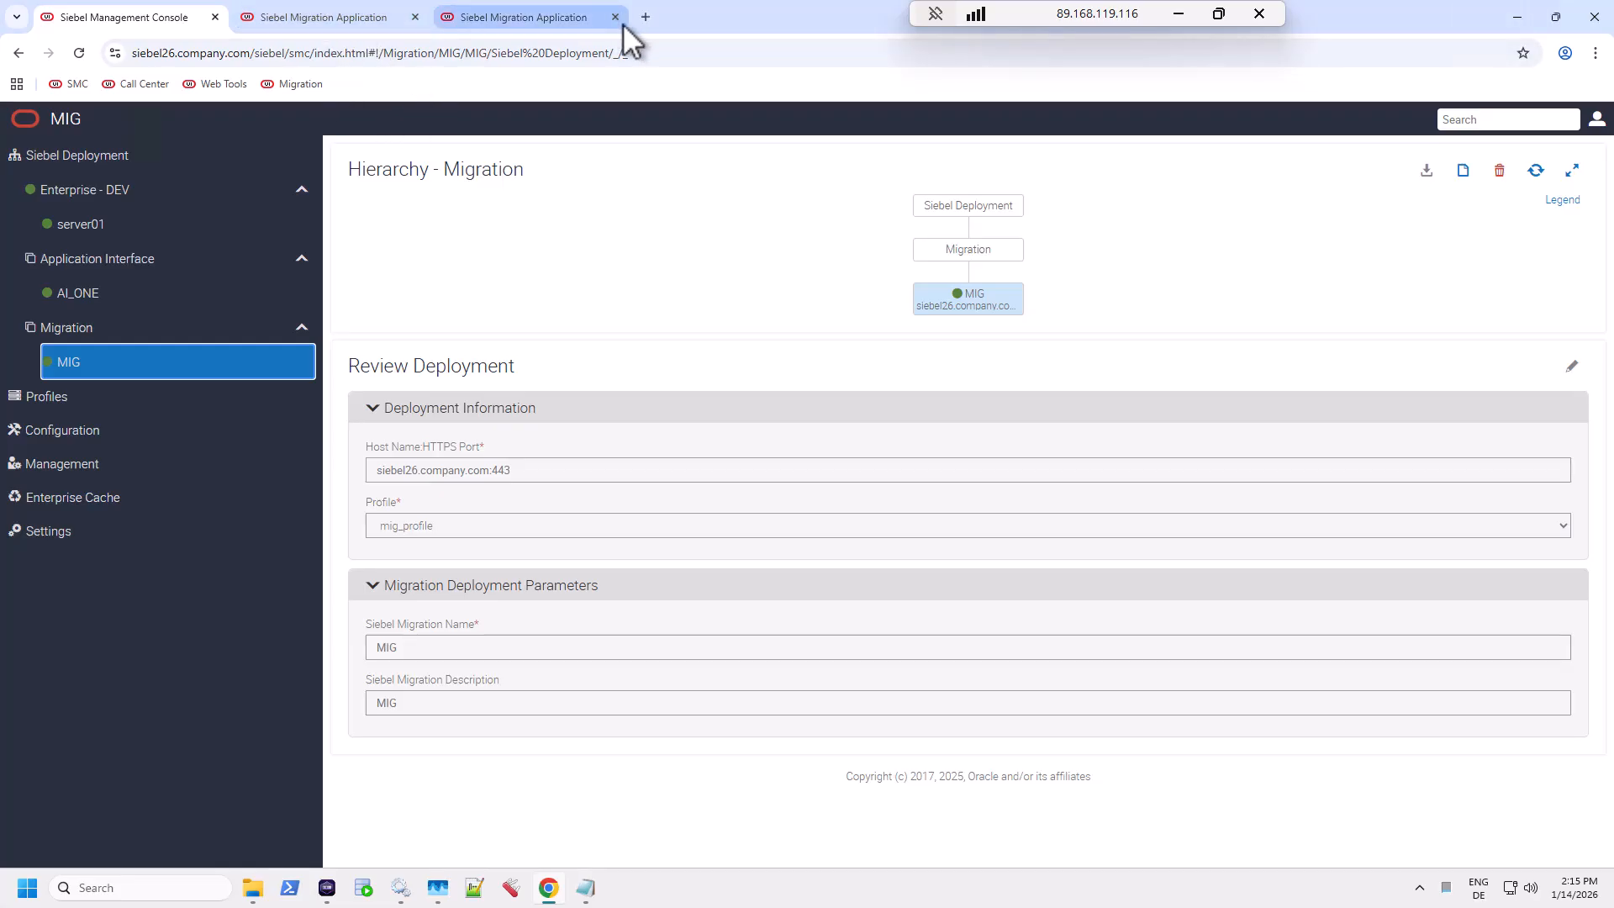
Step: Log in to Siebel Web Tools, dismiss the password warning, and view MAIN version 0 in Workspaces
click(221, 87)
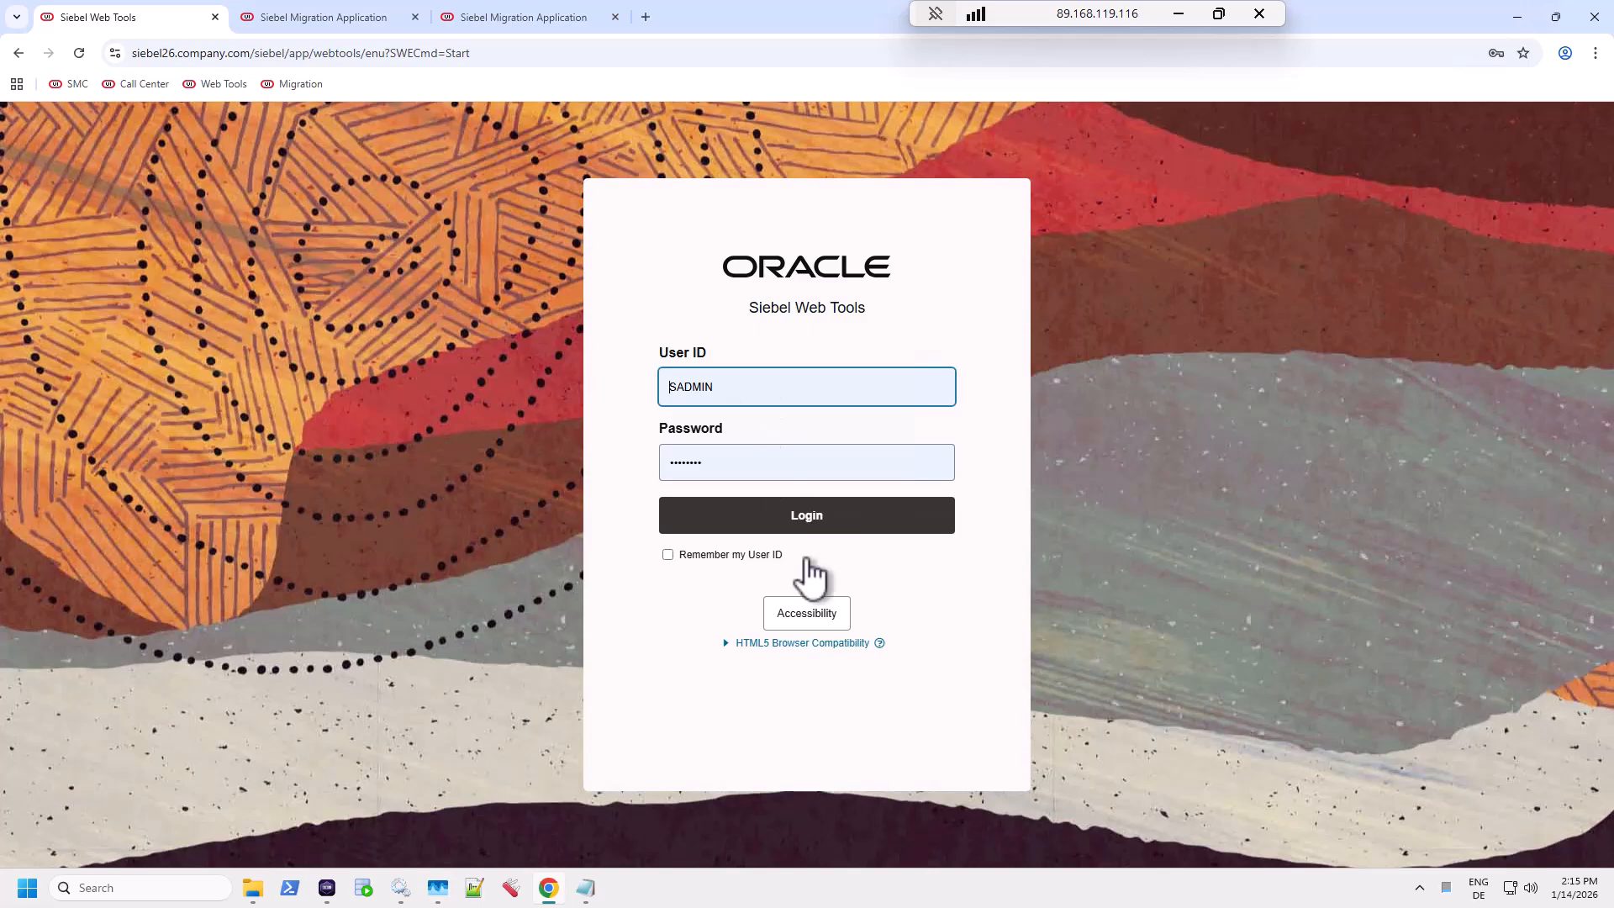
click(809, 528)
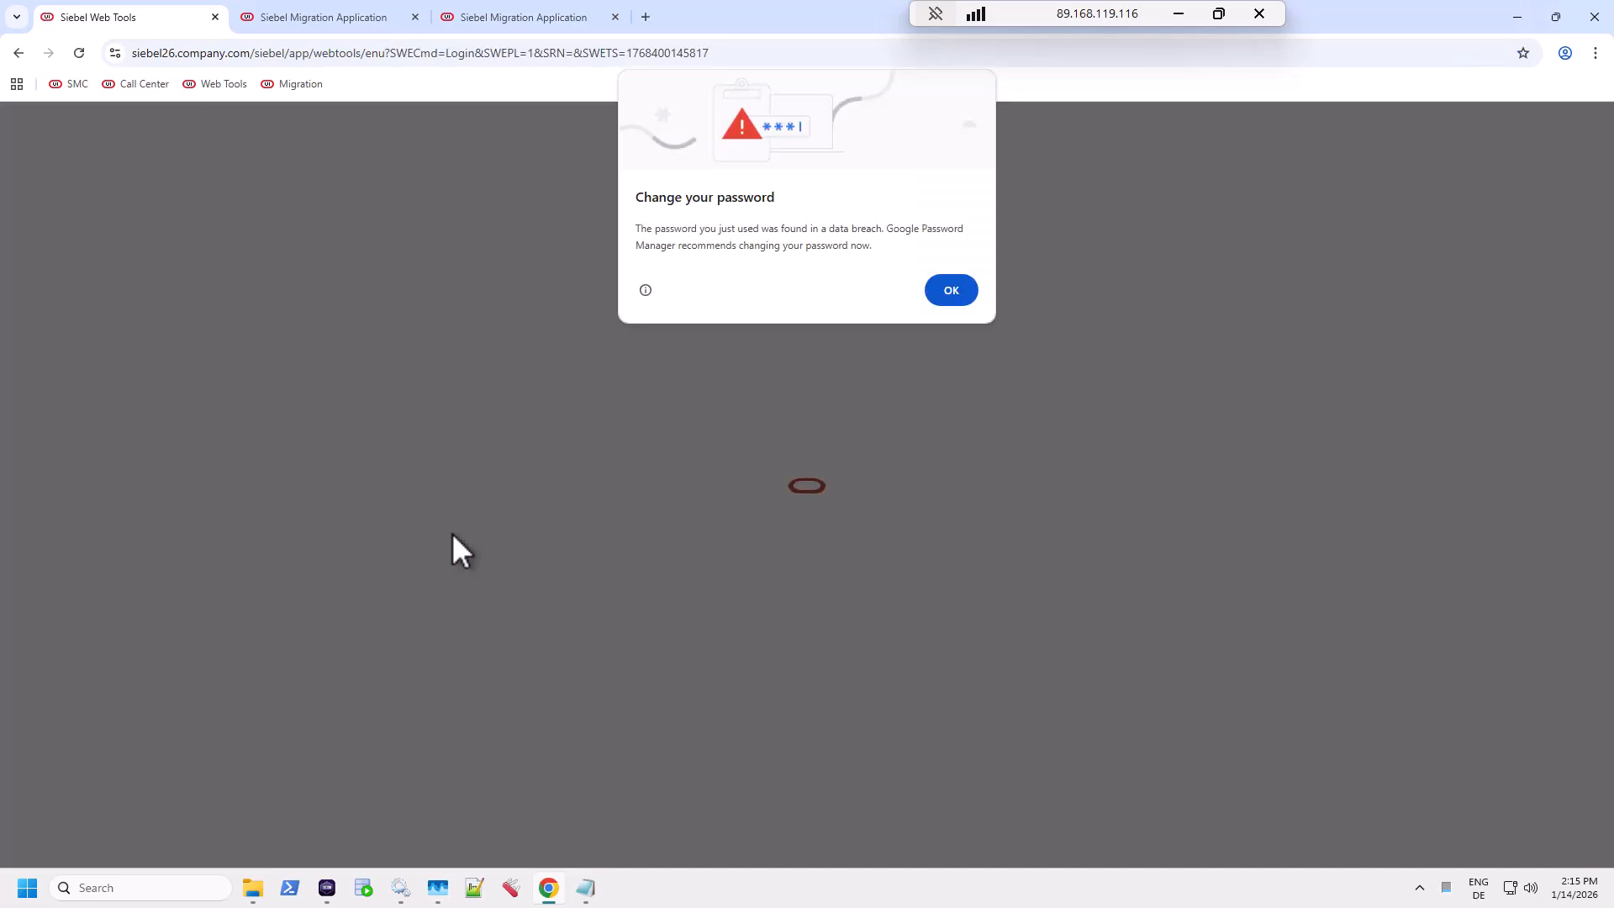
click(952, 290)
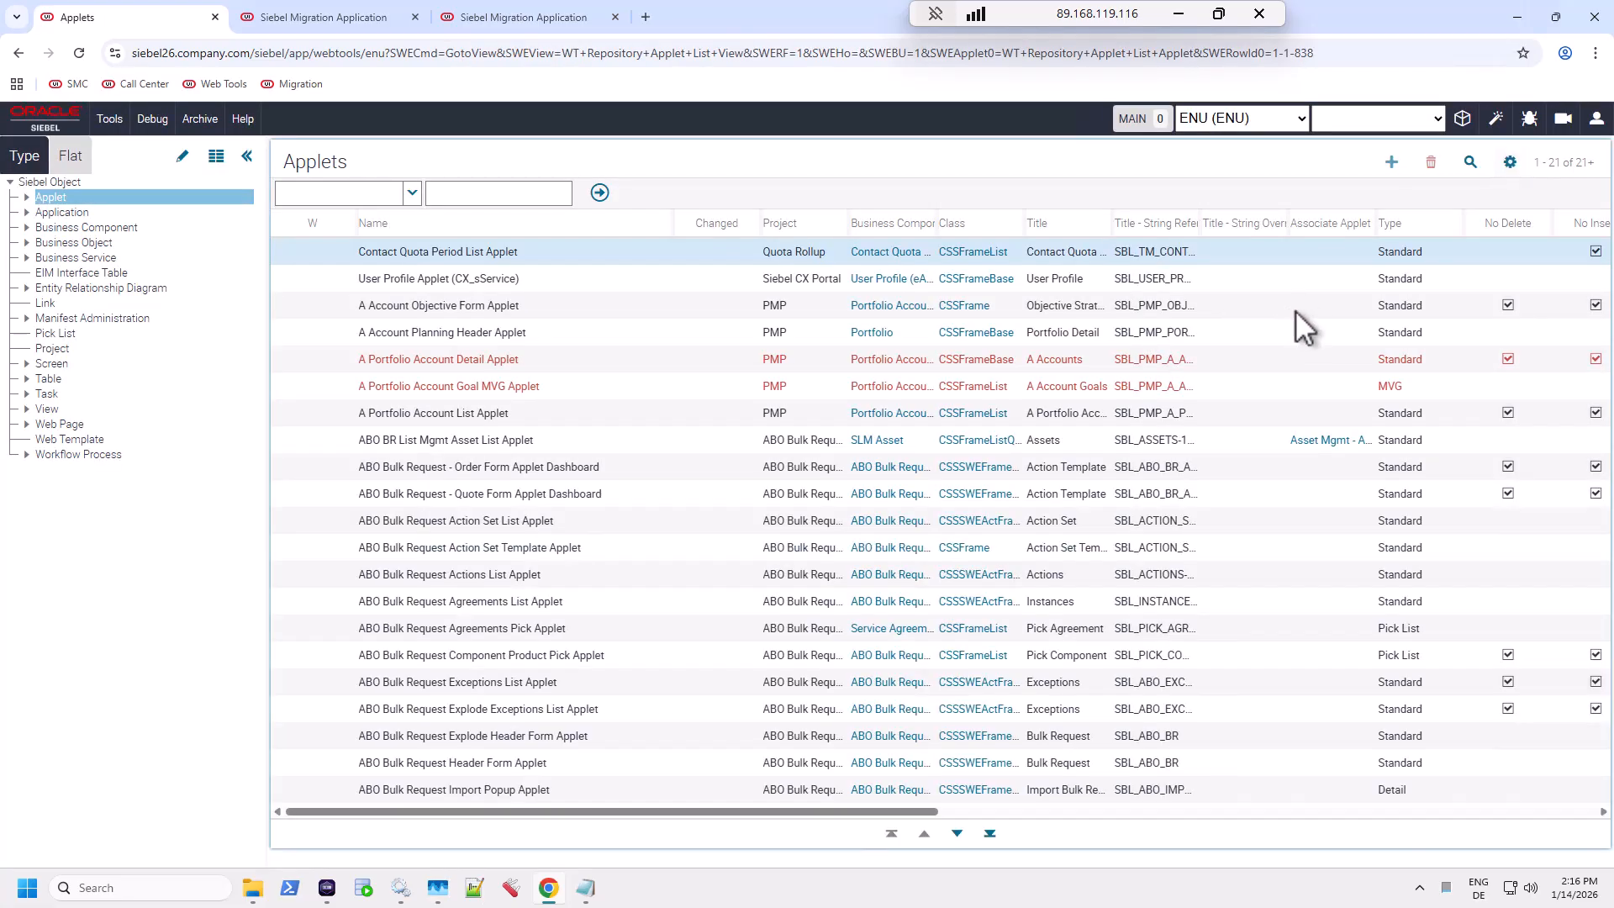
click(1463, 126)
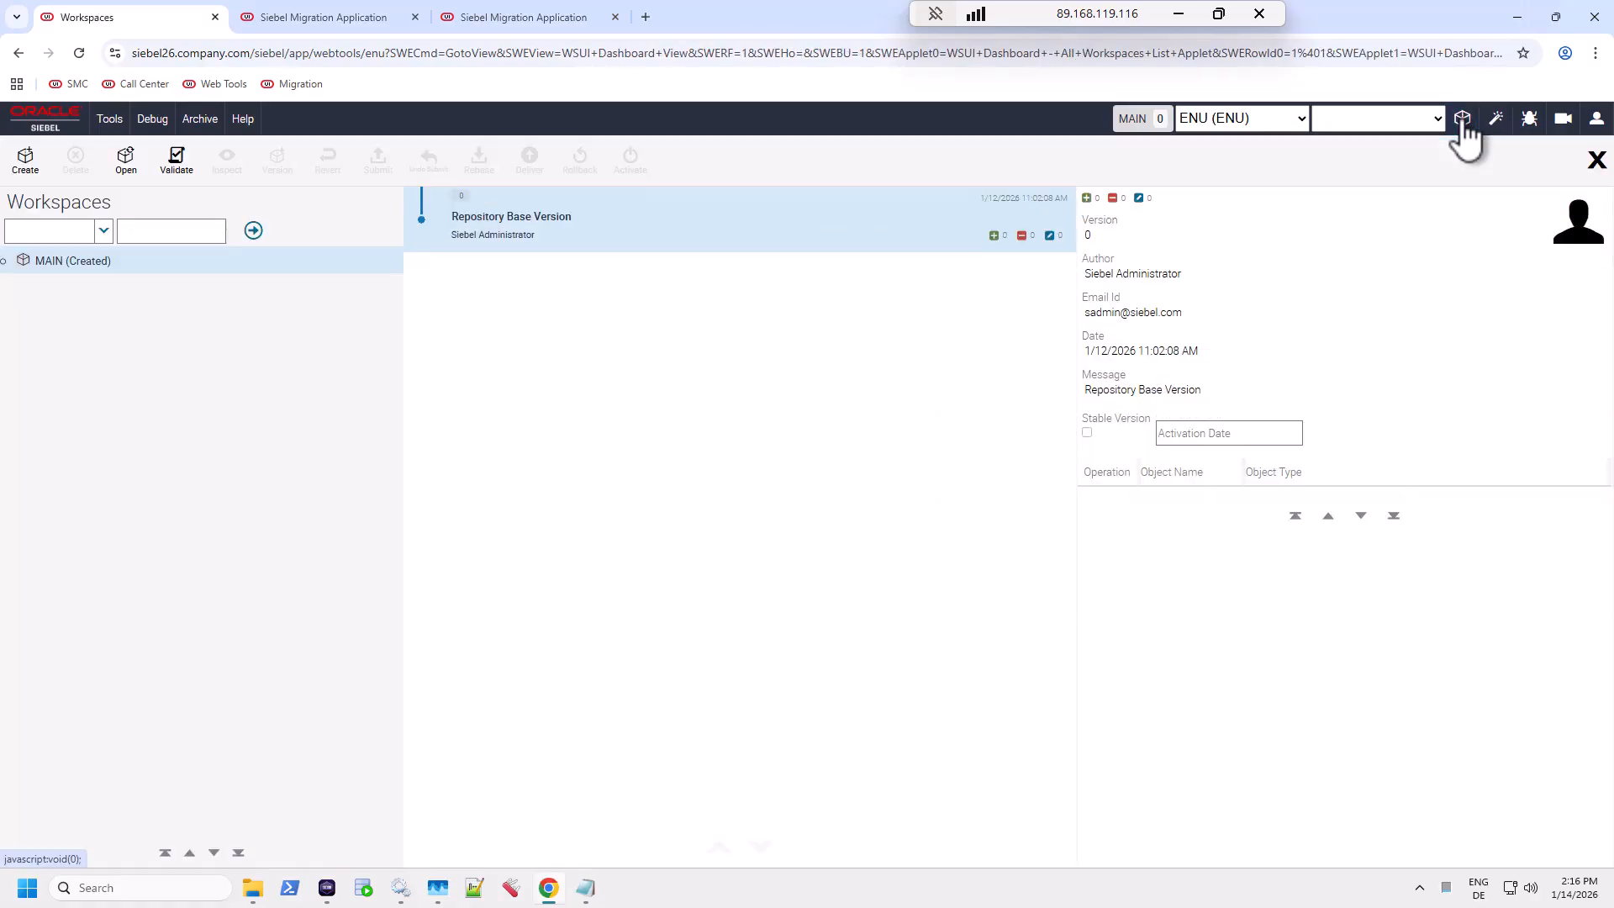
Step: Create the workspace dev_sadmin_testirr with comment 'irr test' and close the Workspaces dashboard
click(26, 160)
click(724, 468)
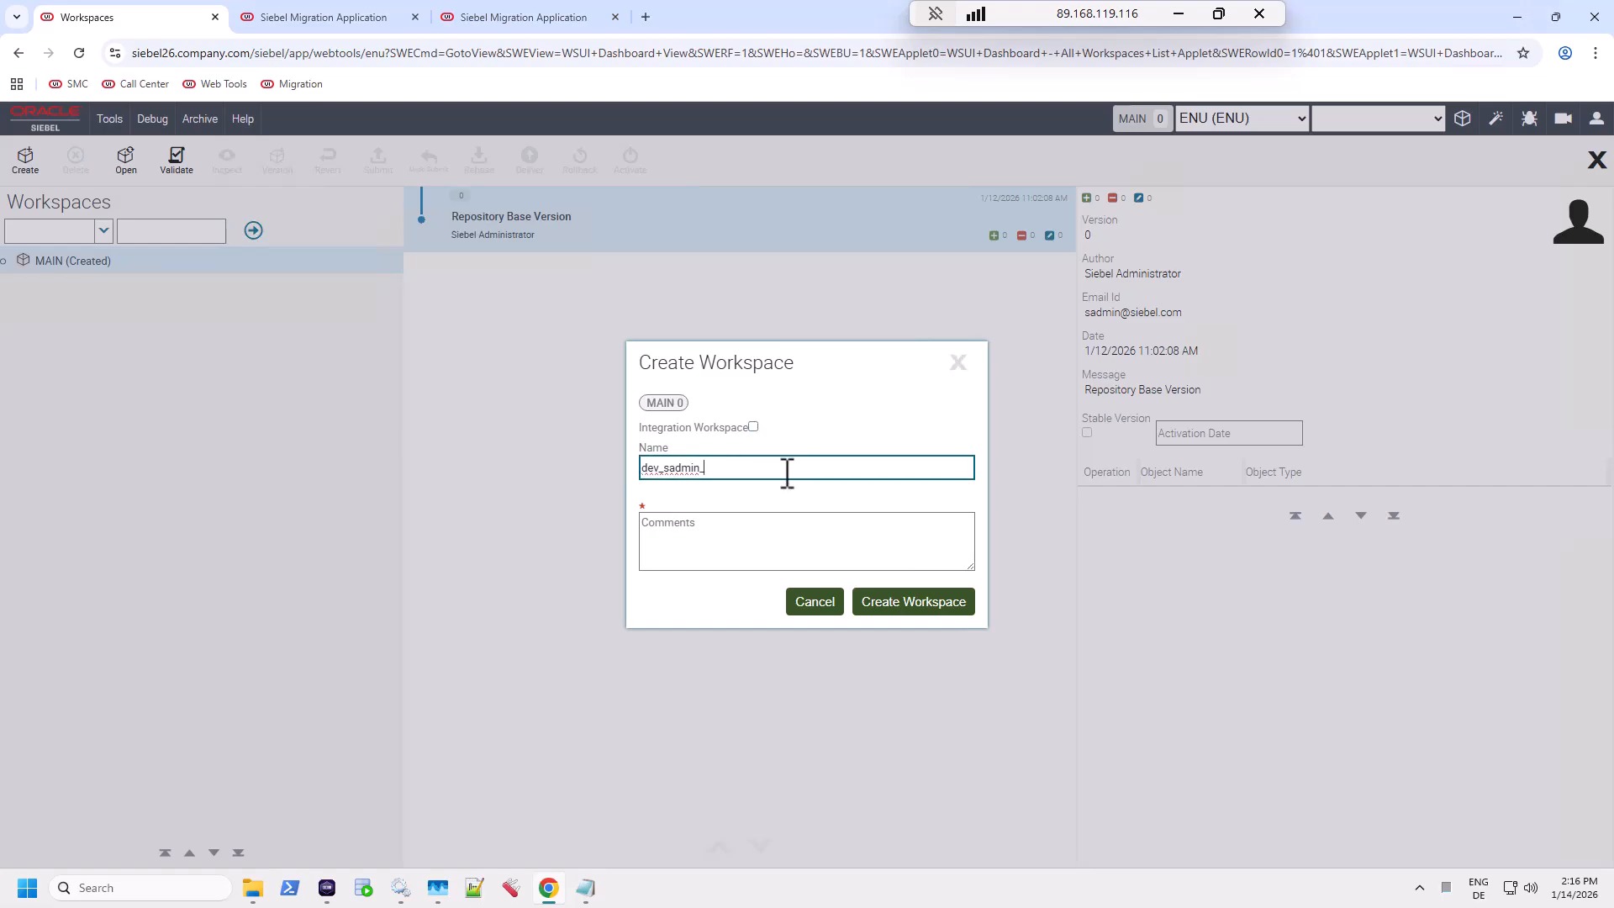
text(test)
key(Tab)
text(irr)
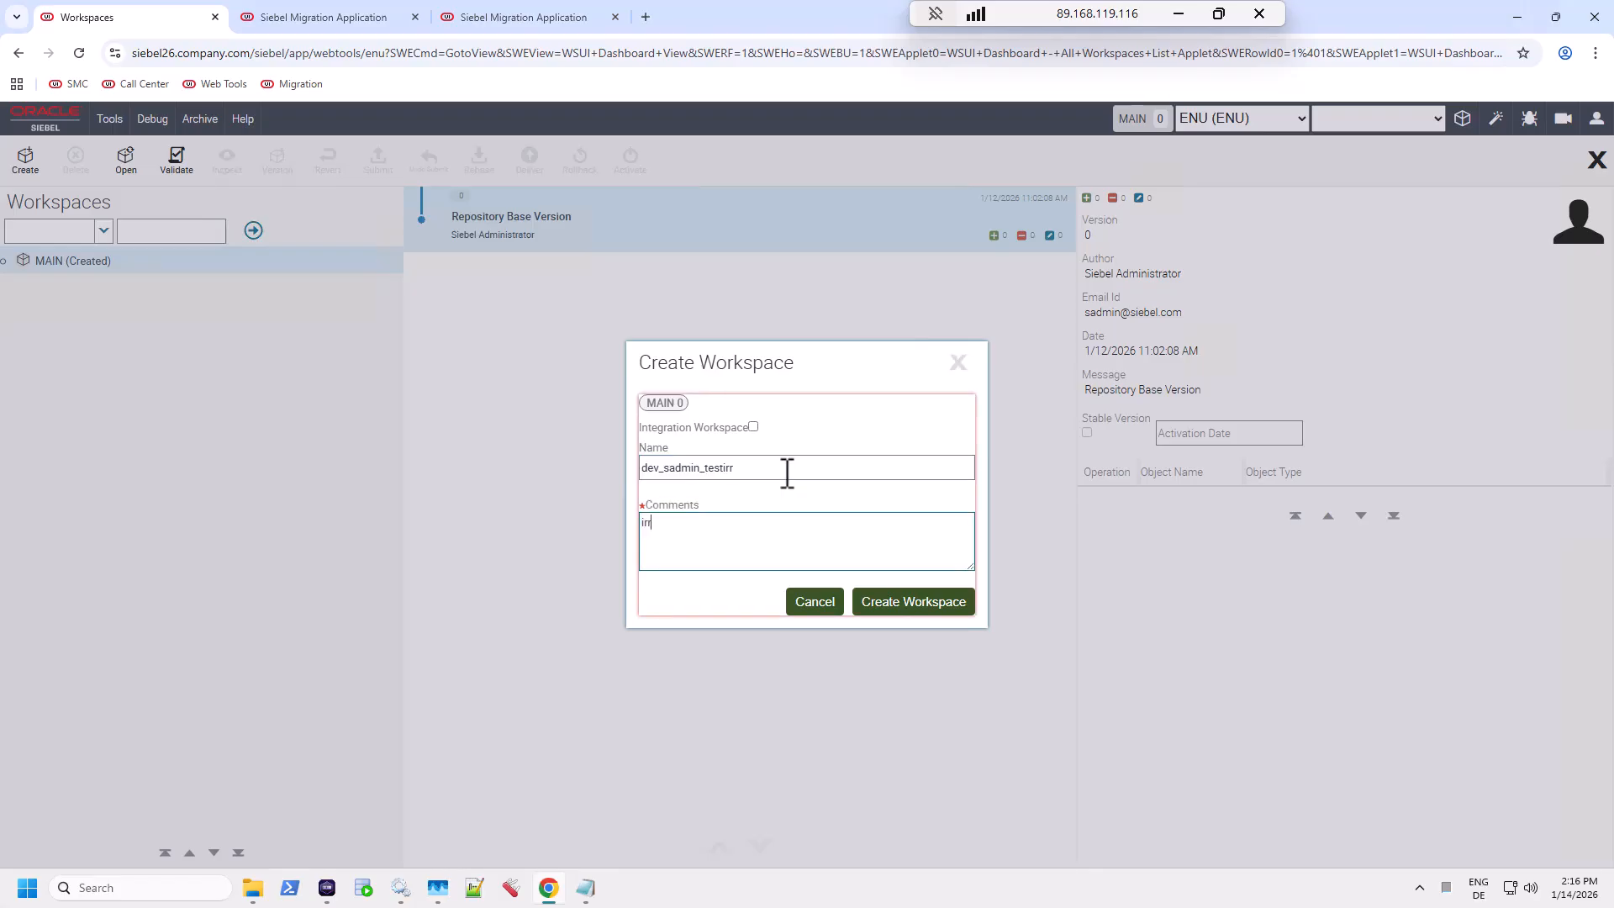
click(922, 610)
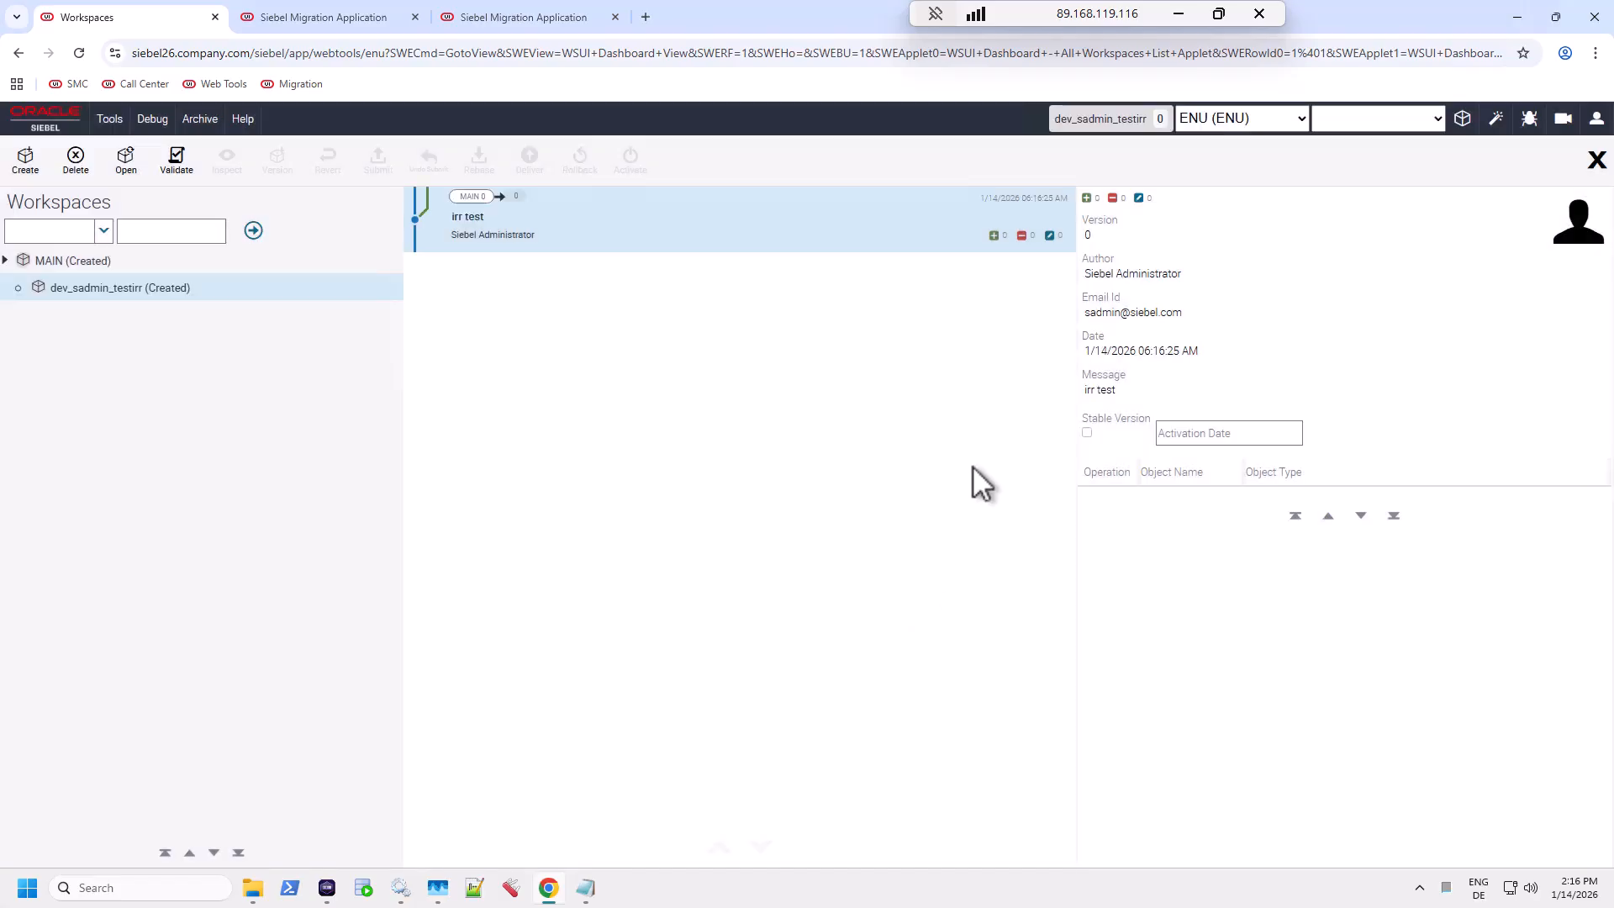
click(1596, 160)
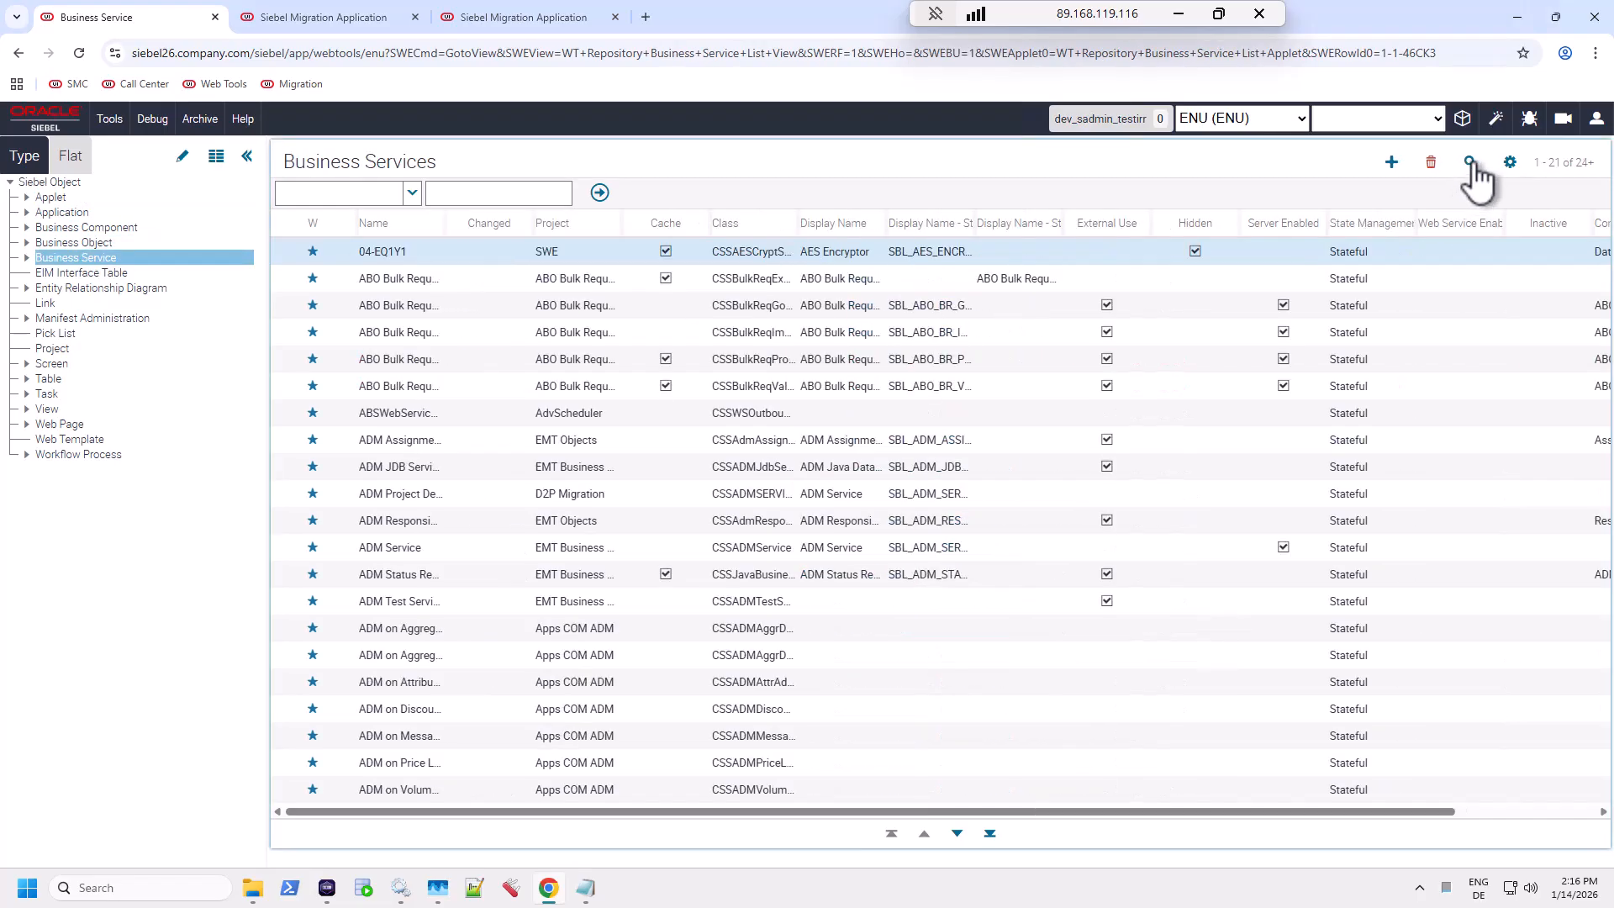
Step: Query Business Services for Eliza and set its Comments property to 'alex was here'
click(1471, 162)
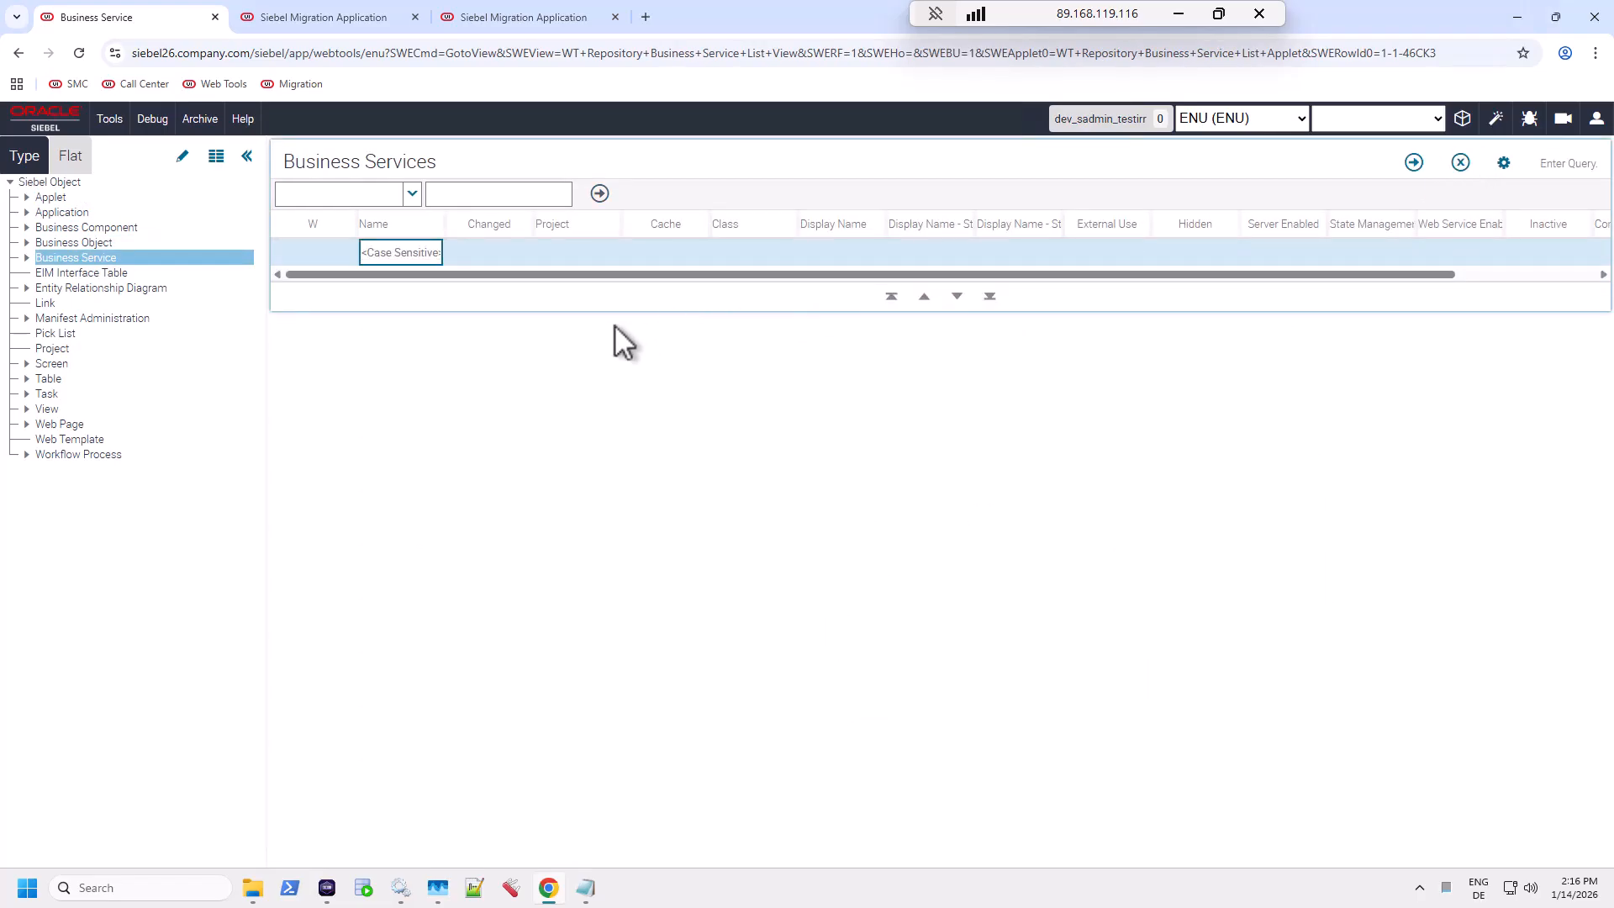
text(Eliza)
key(Return)
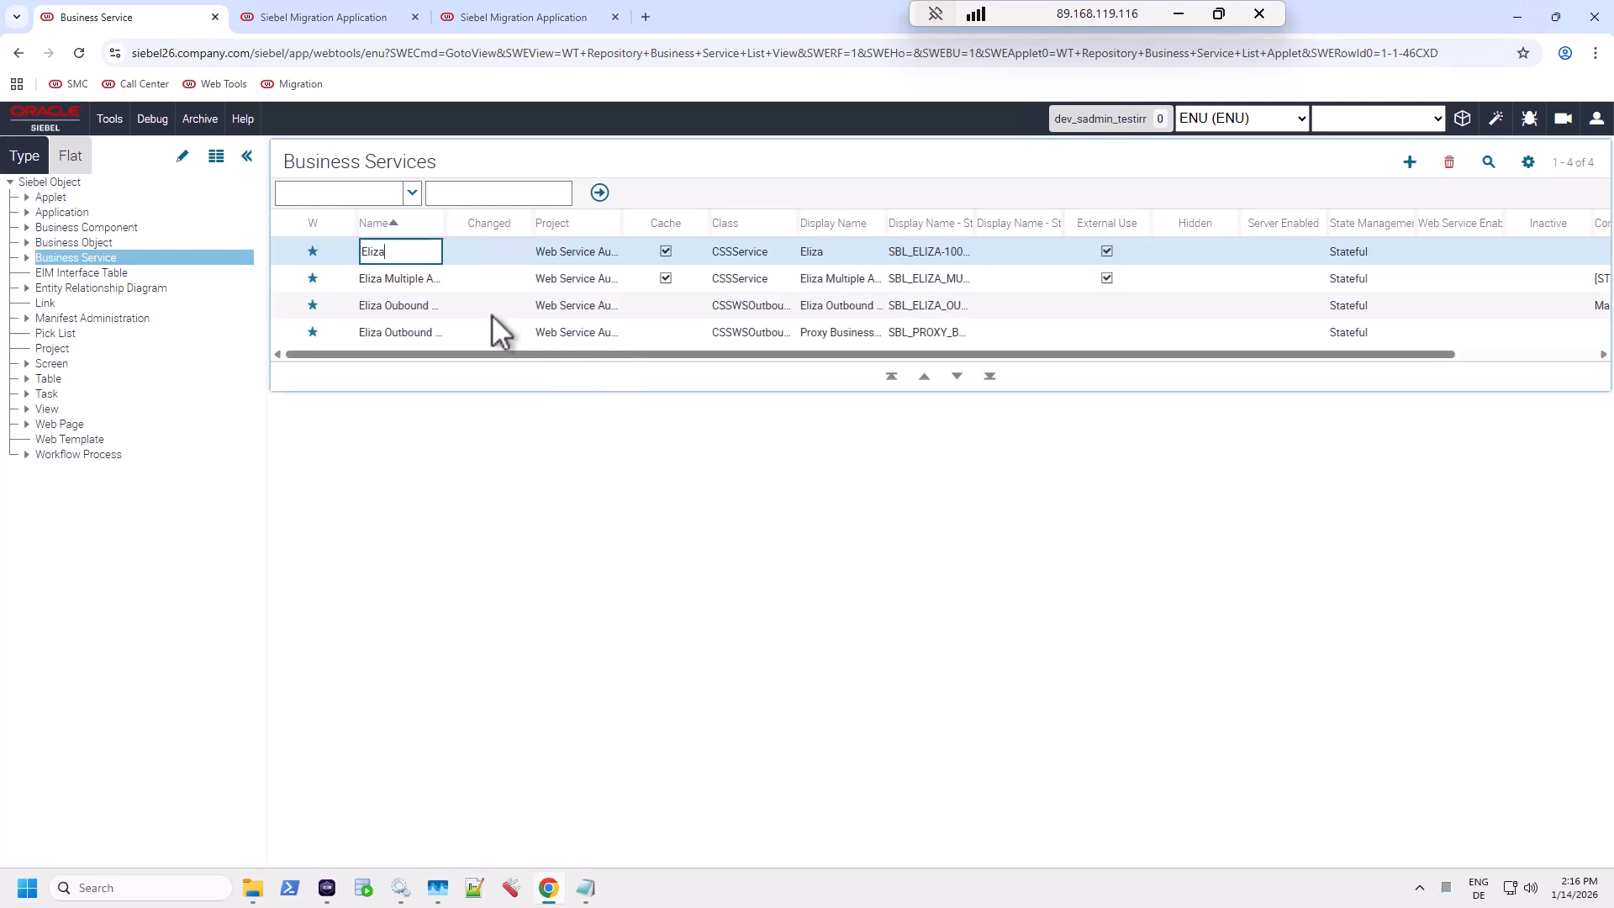
key(Tab)
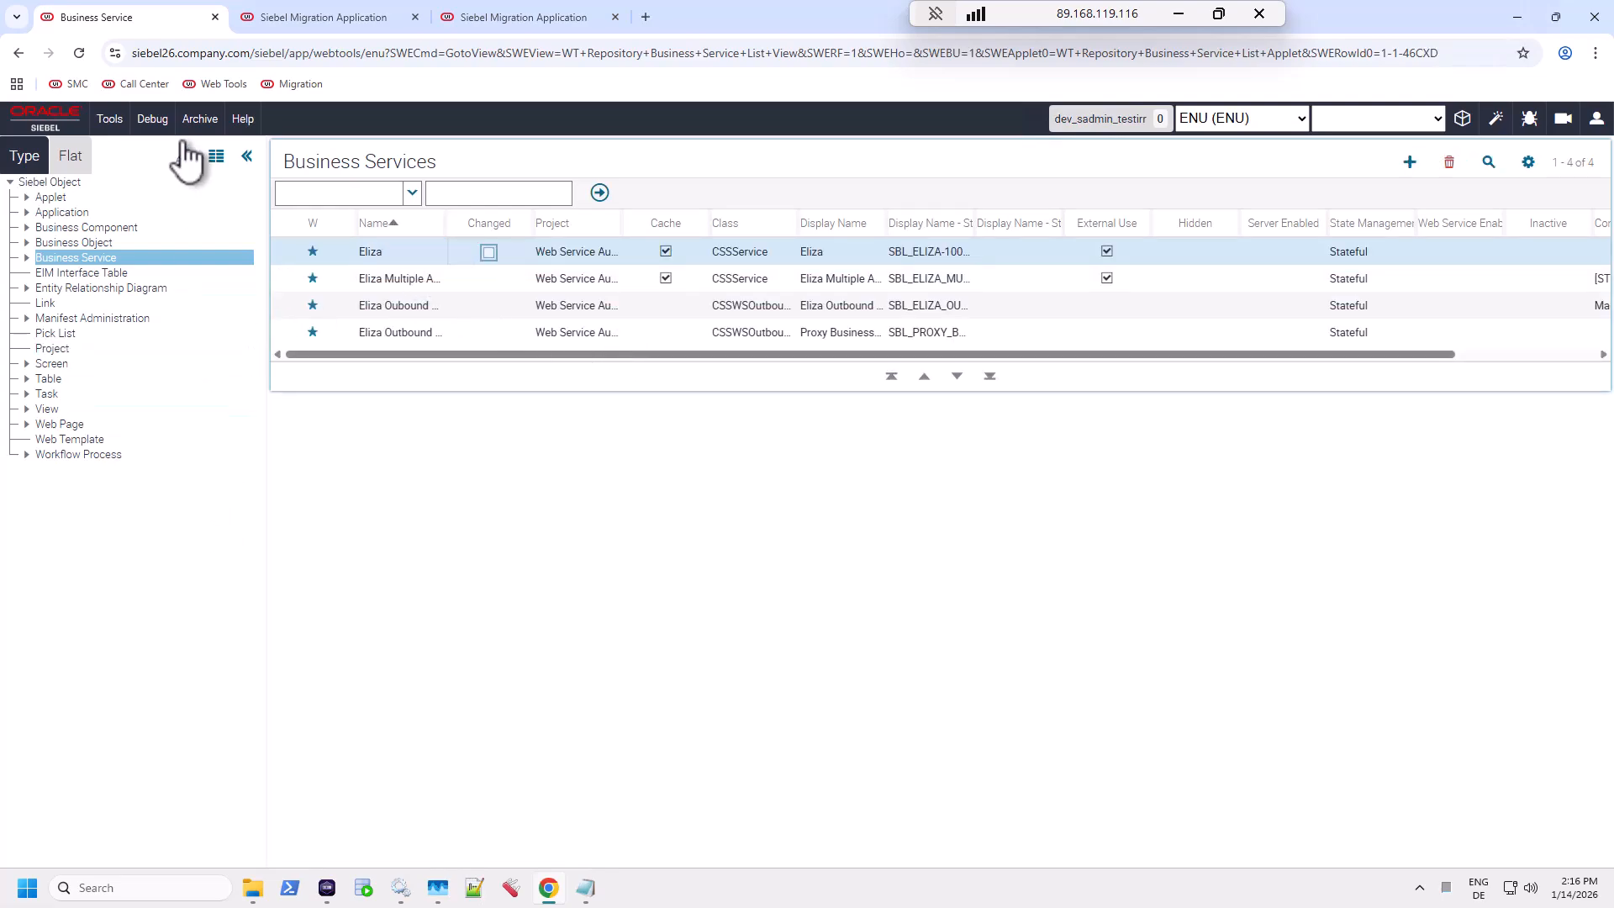
click(216, 156)
click(467, 270)
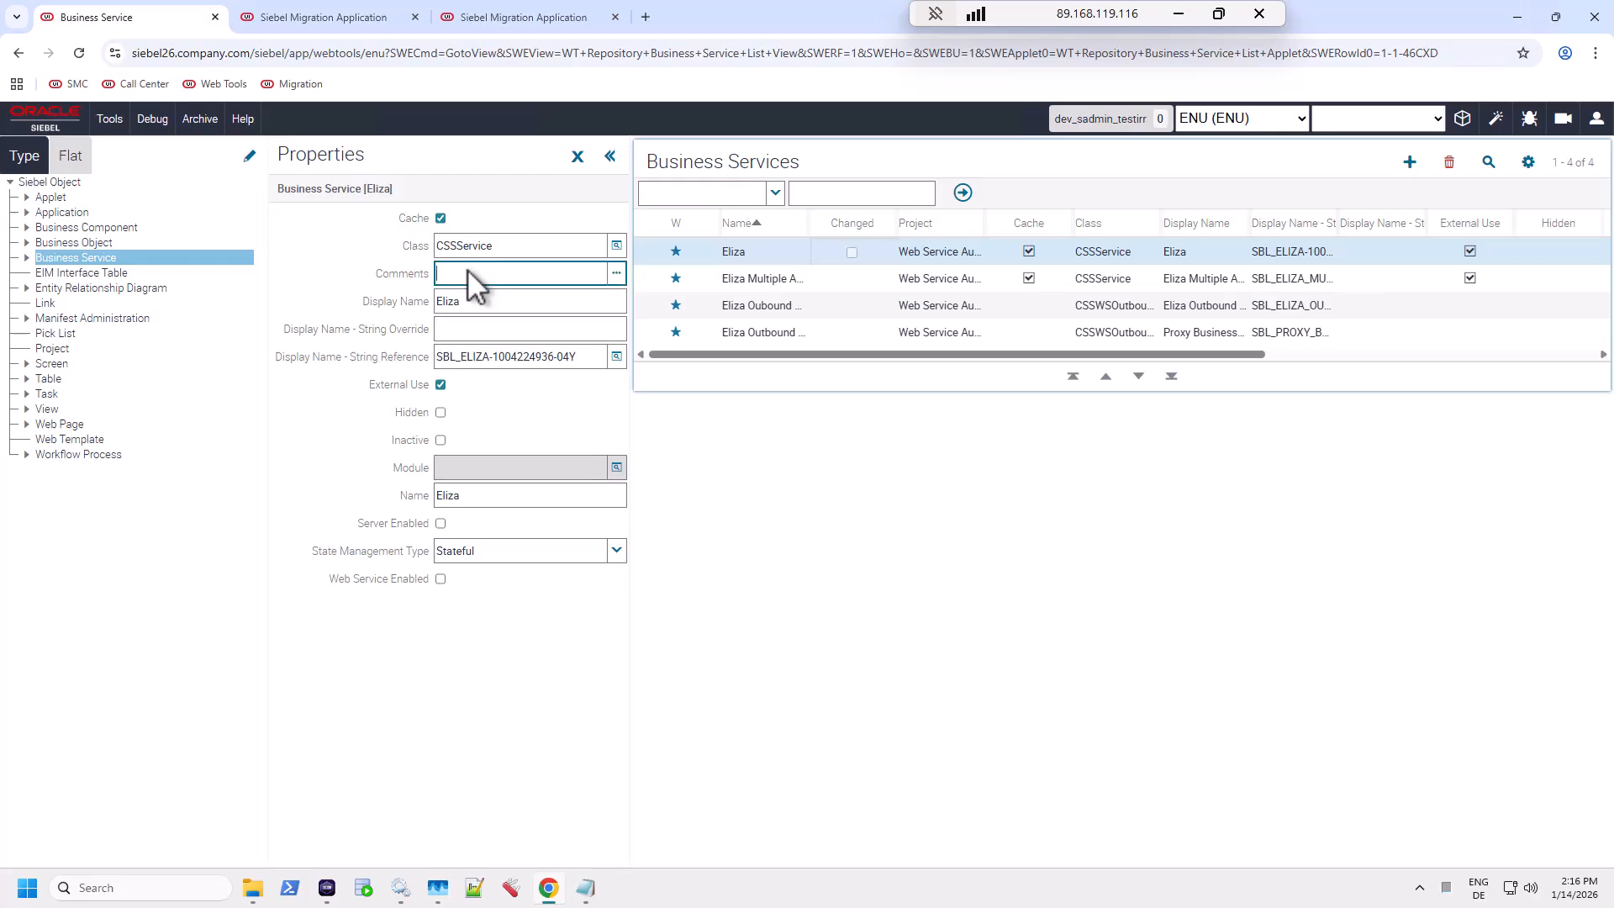
text(alex was here)
key(Tab)
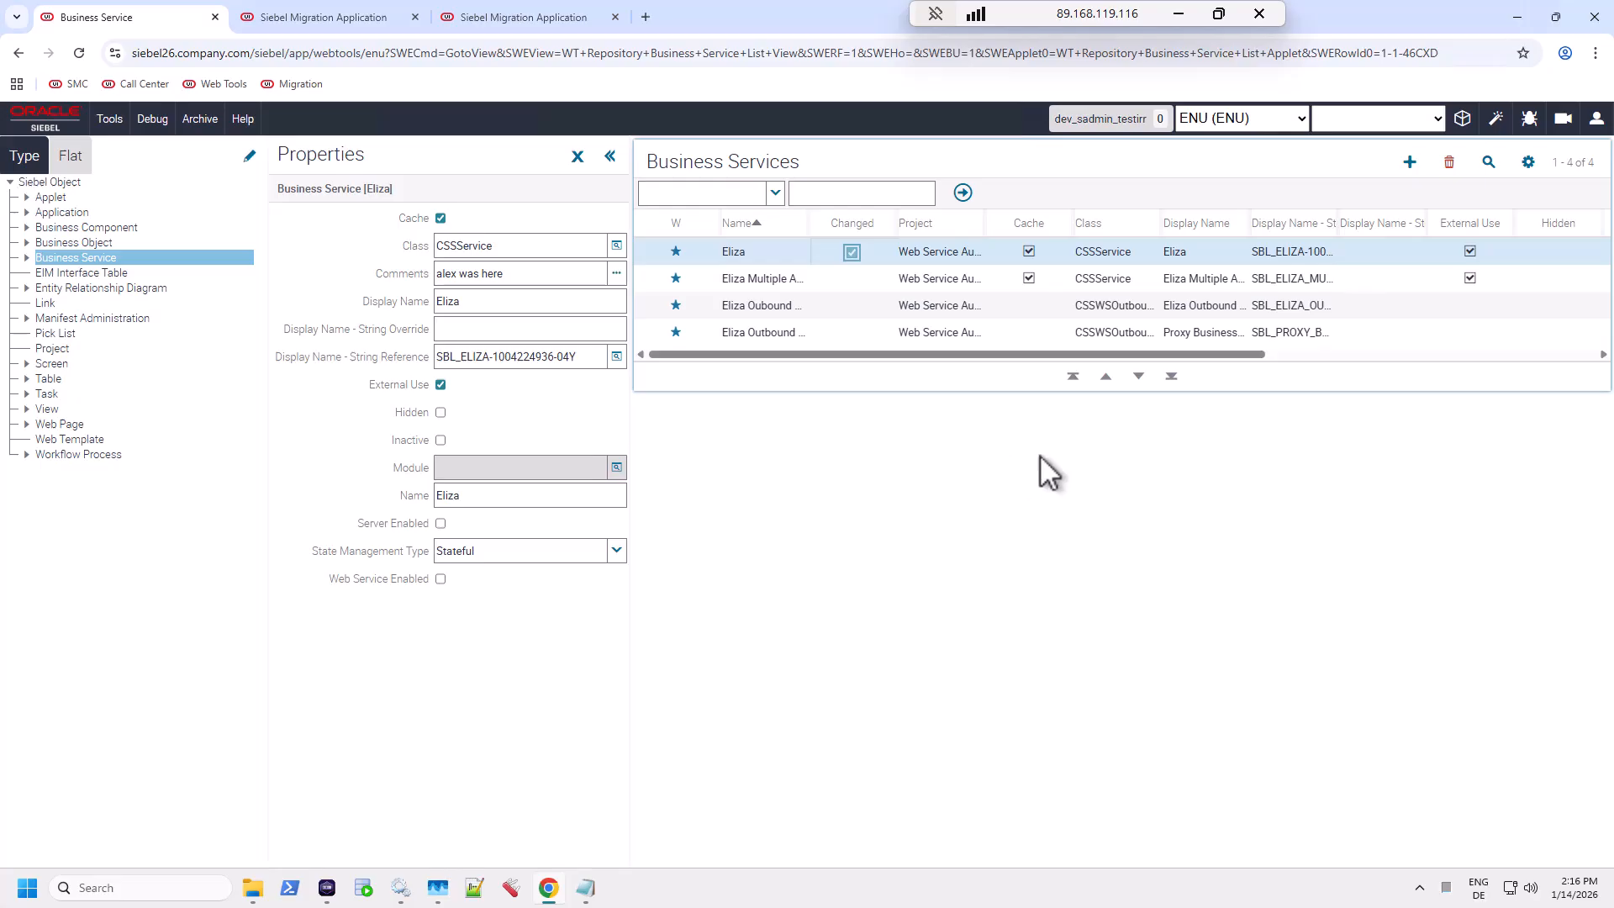
click(1462, 122)
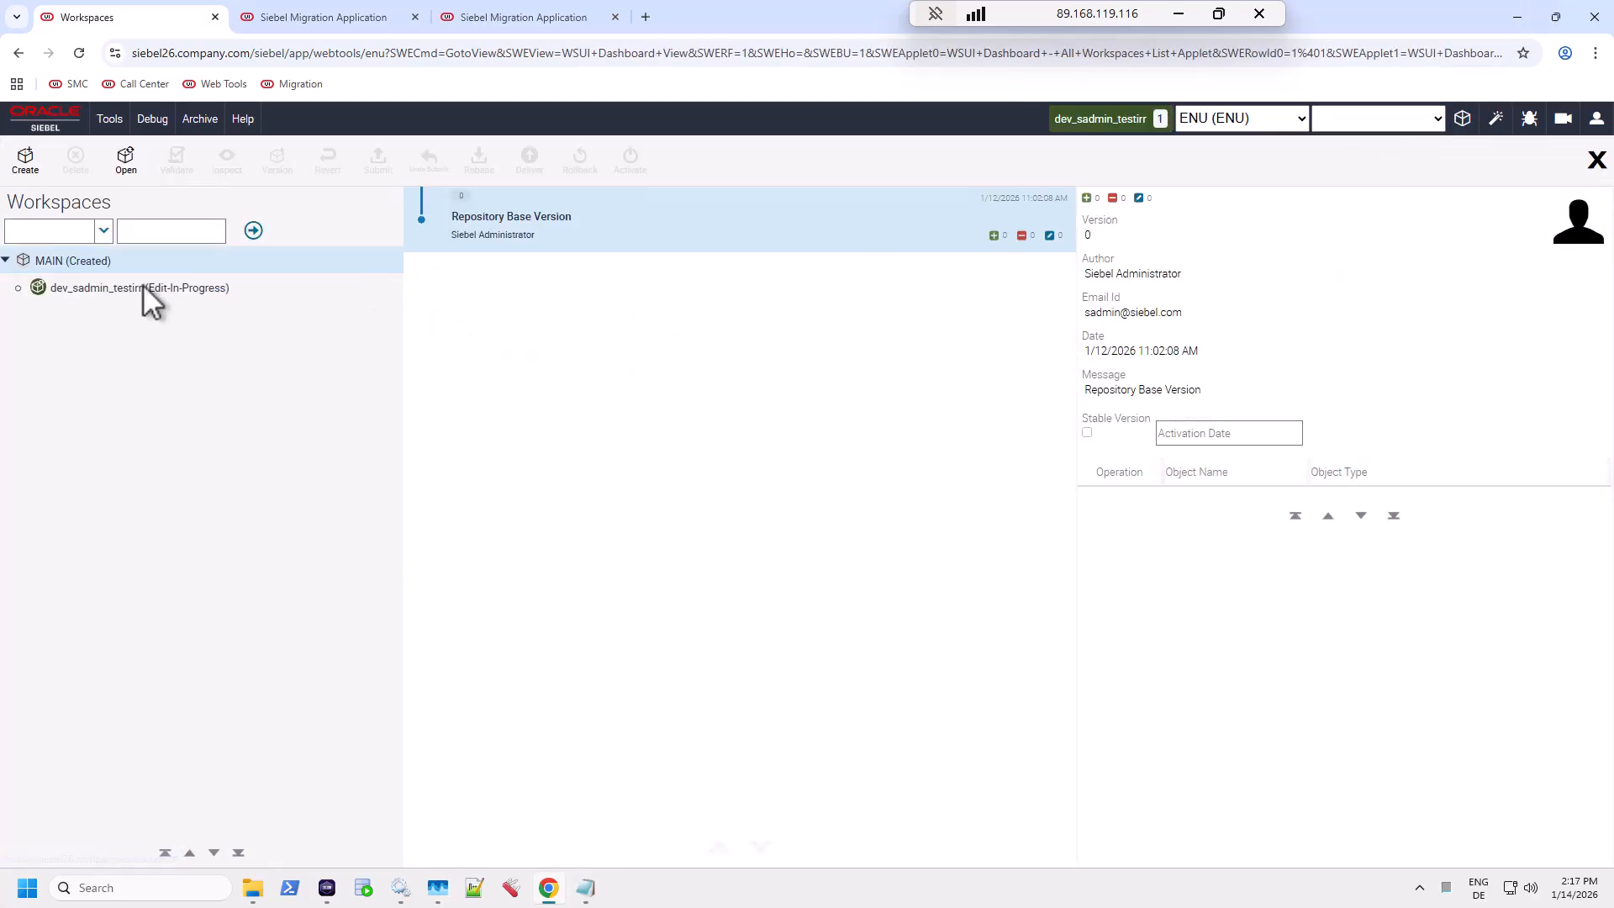
Step: Checkpoint the dev_sadmin_testirr workspace as version 'alex'
click(124, 287)
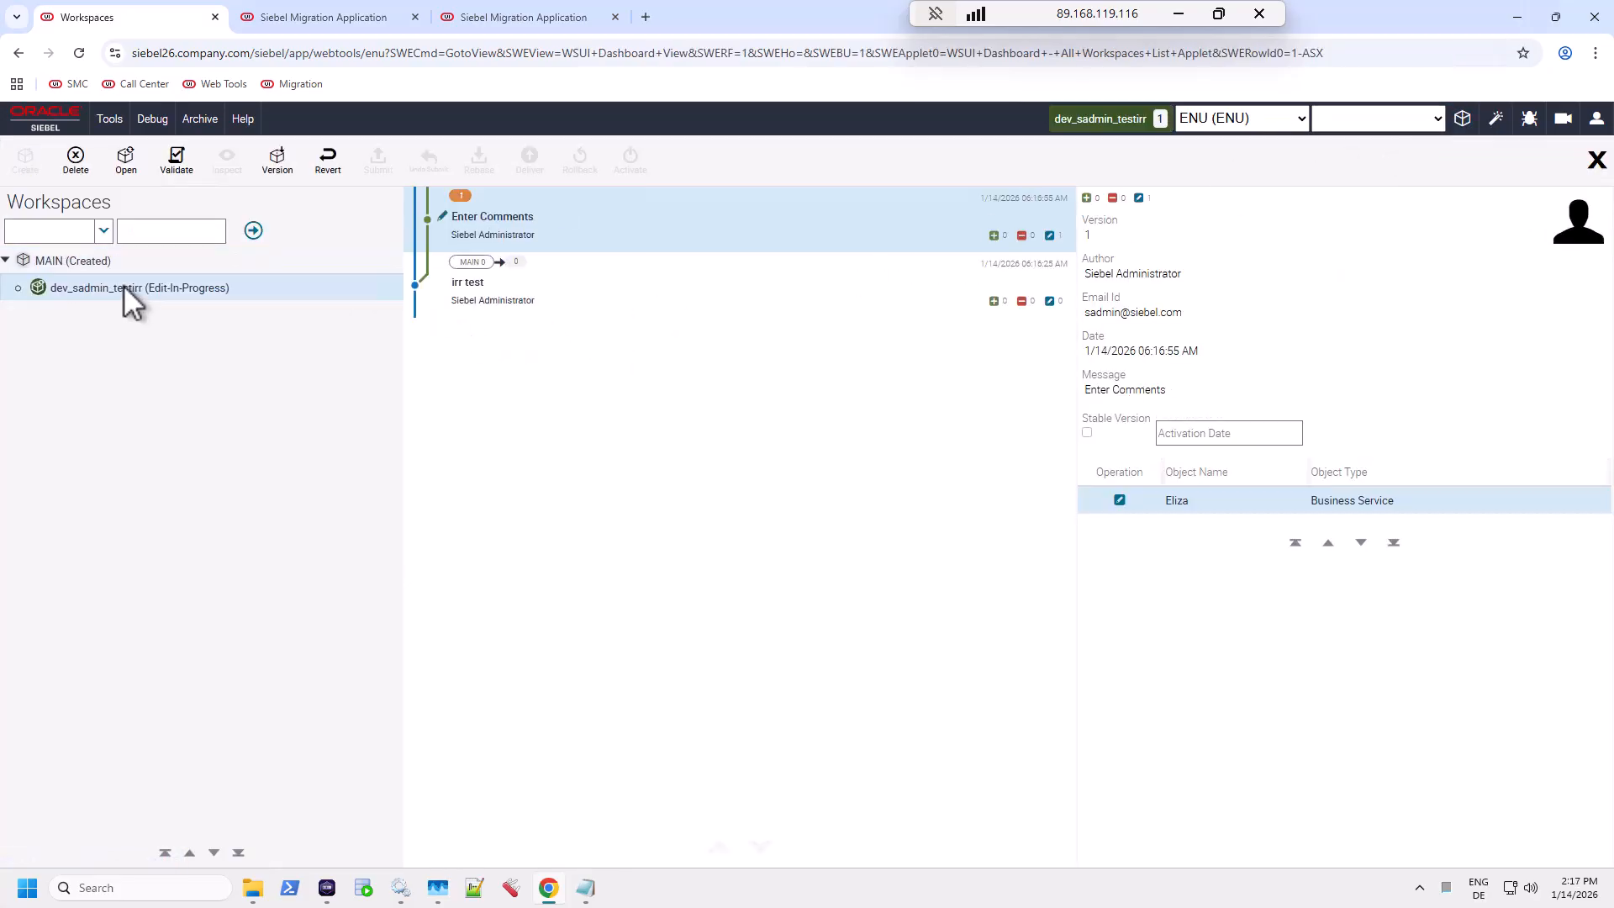
click(278, 164)
text(alex)
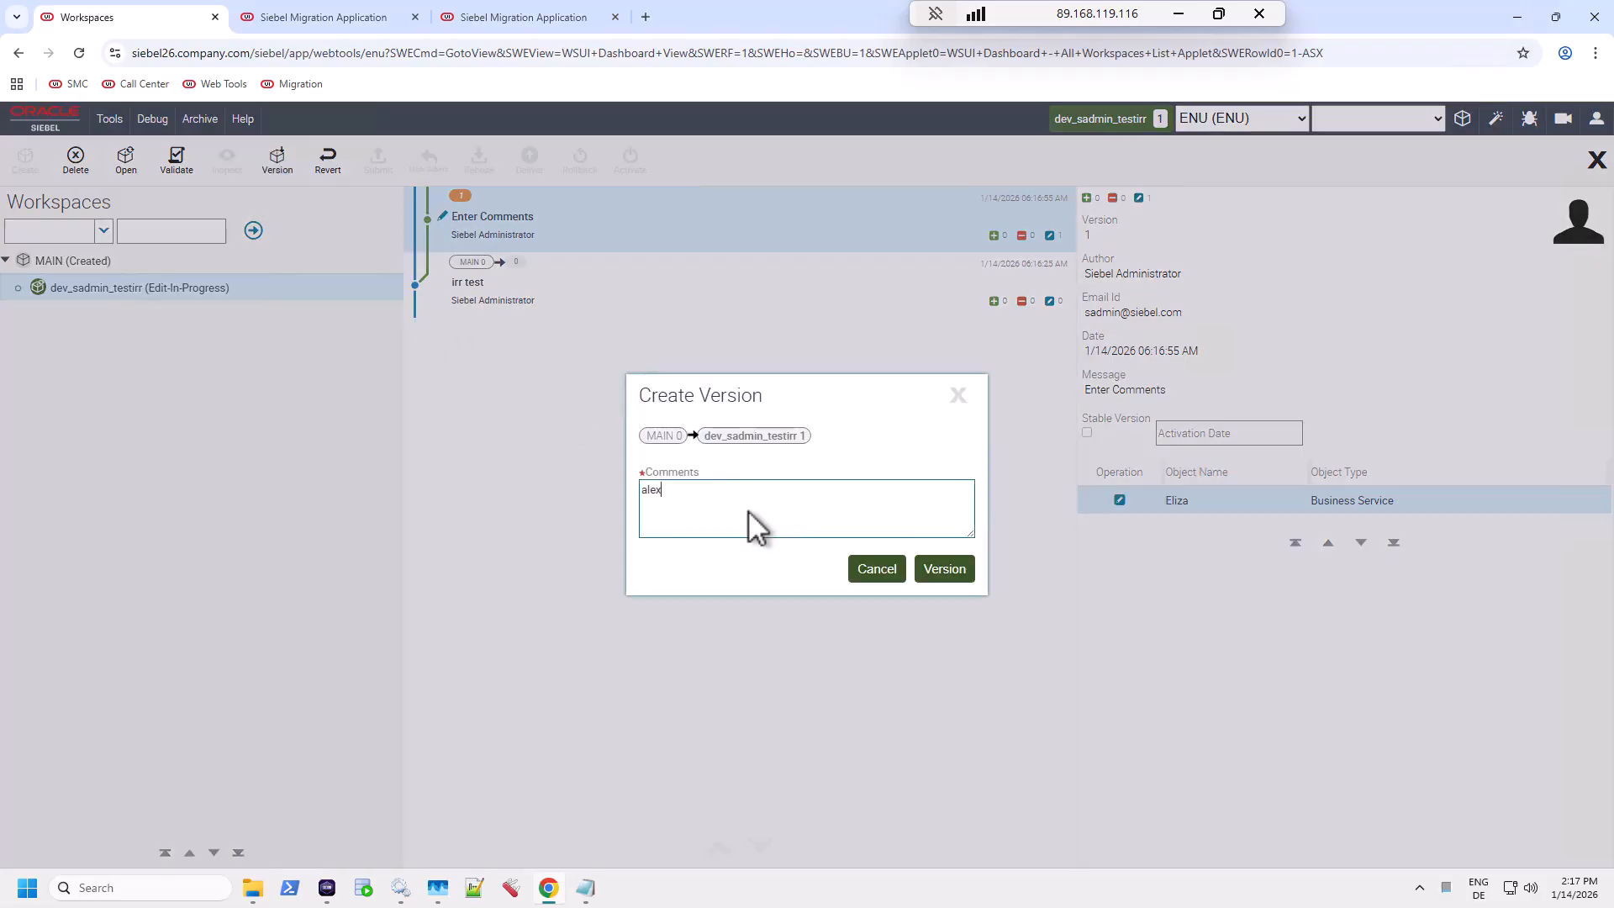
key(Tab)
key(Return)
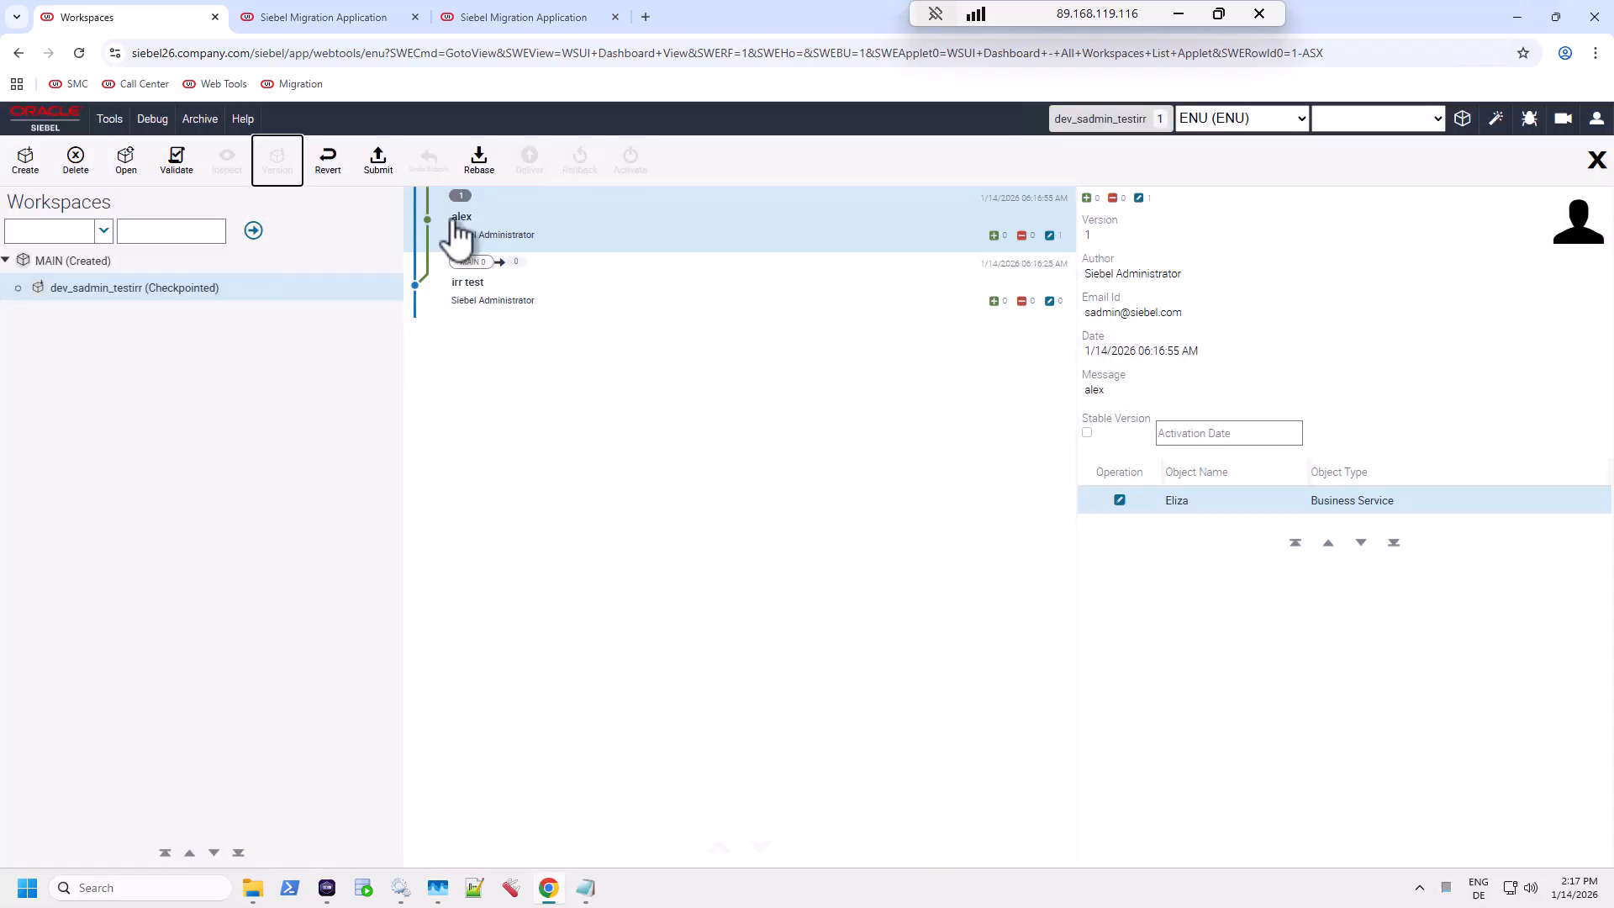
Step: Submit the workspace for delivery and deliver it to MAIN with comment 'alex'
click(377, 162)
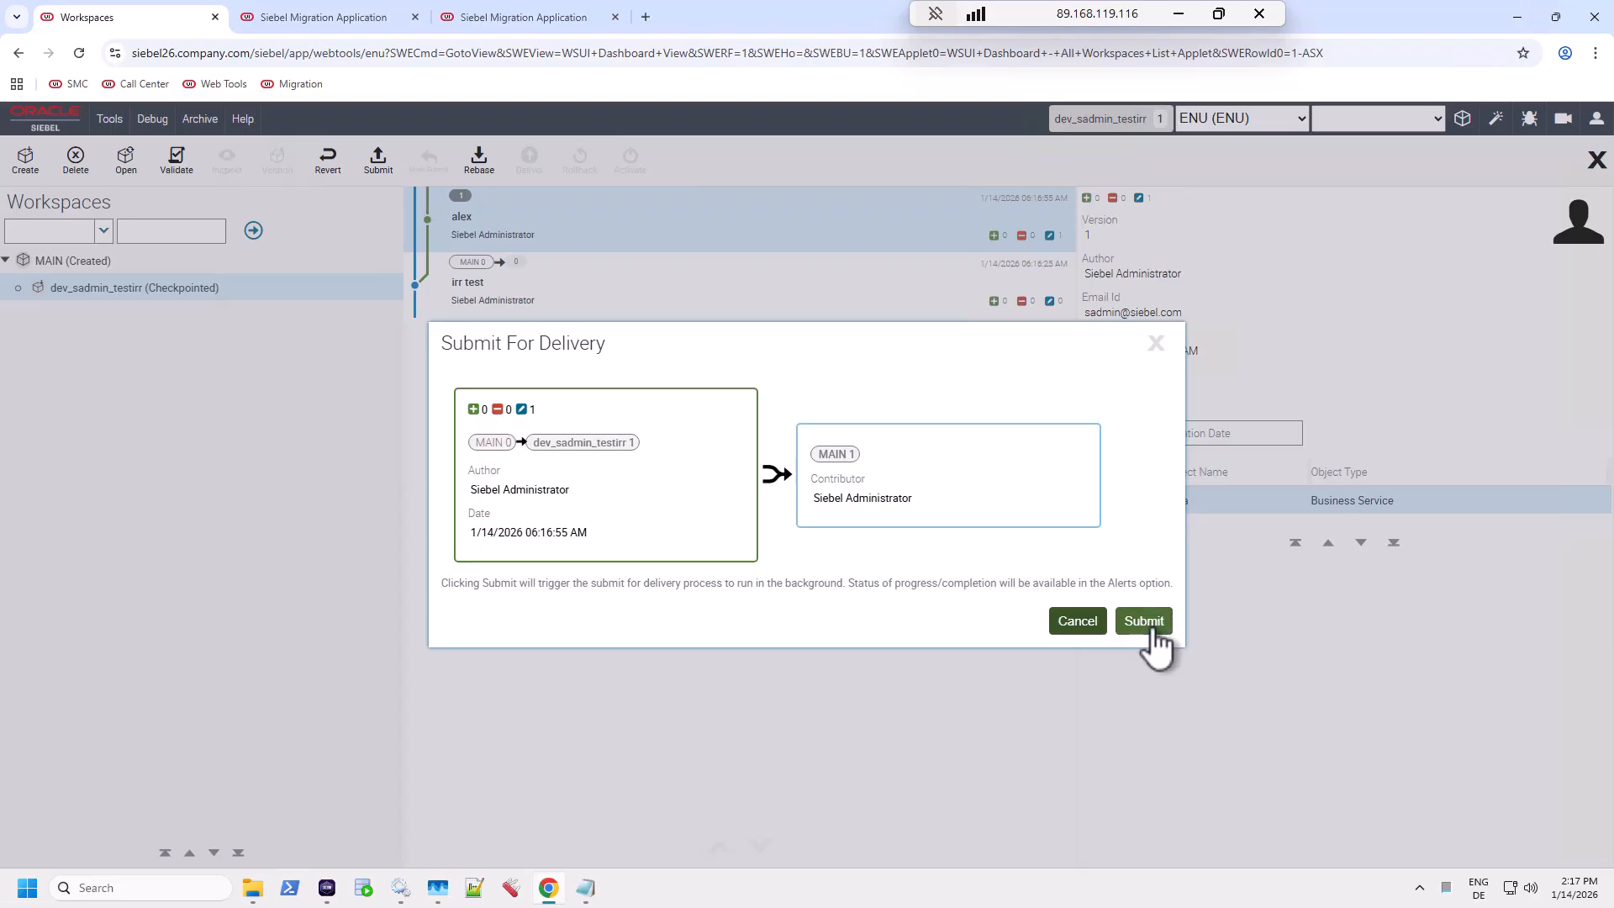
click(1145, 622)
click(530, 161)
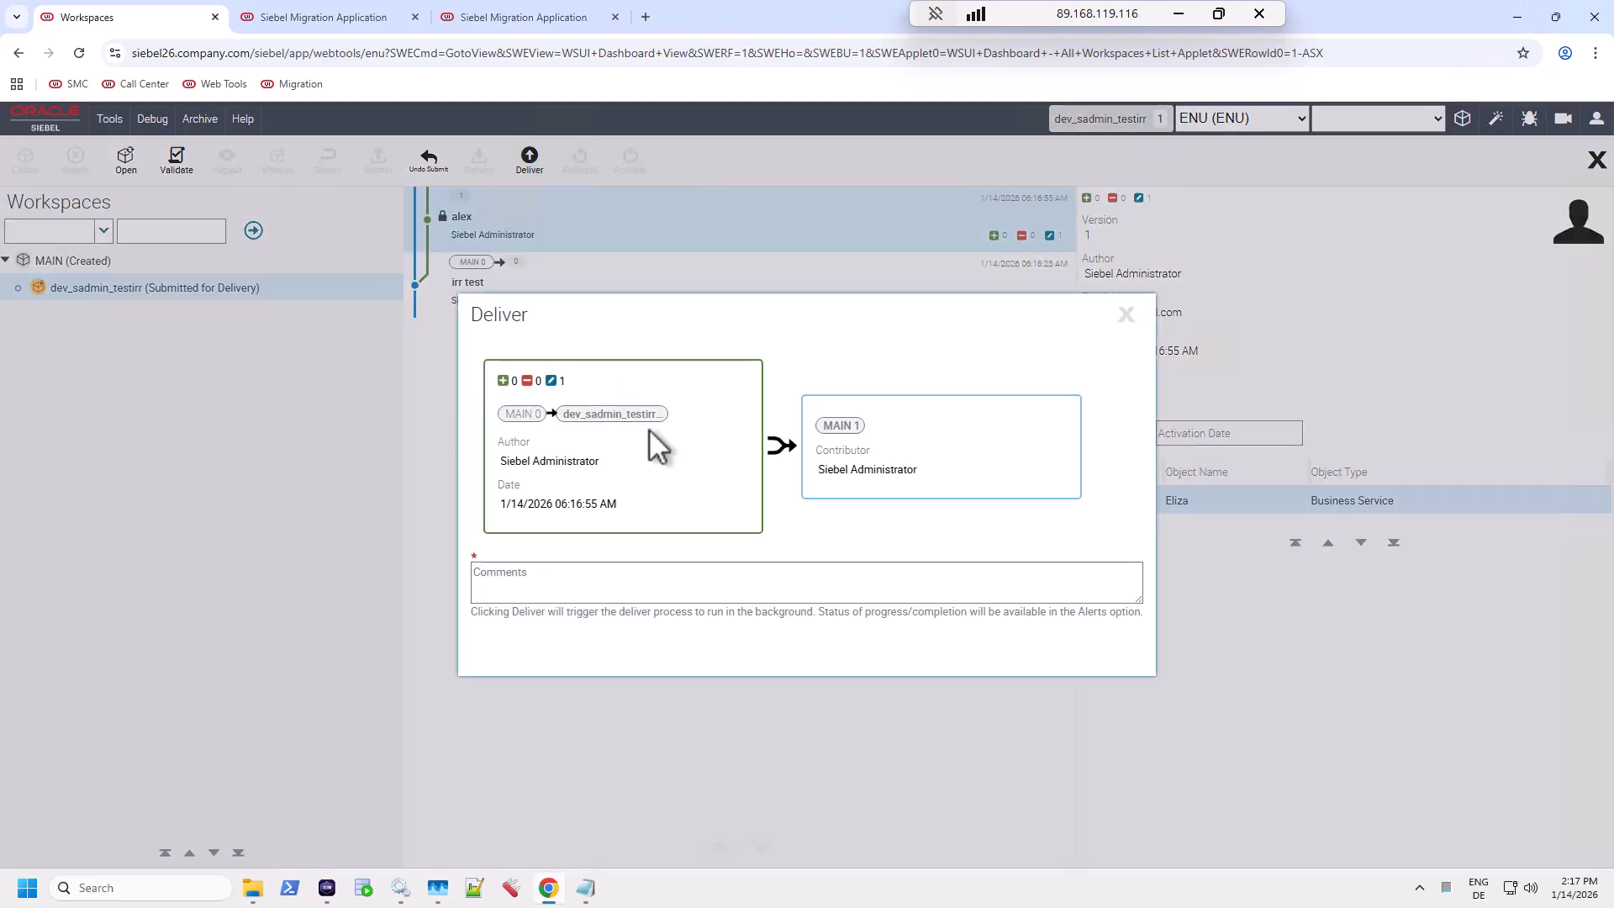
click(635, 579)
text(ale)
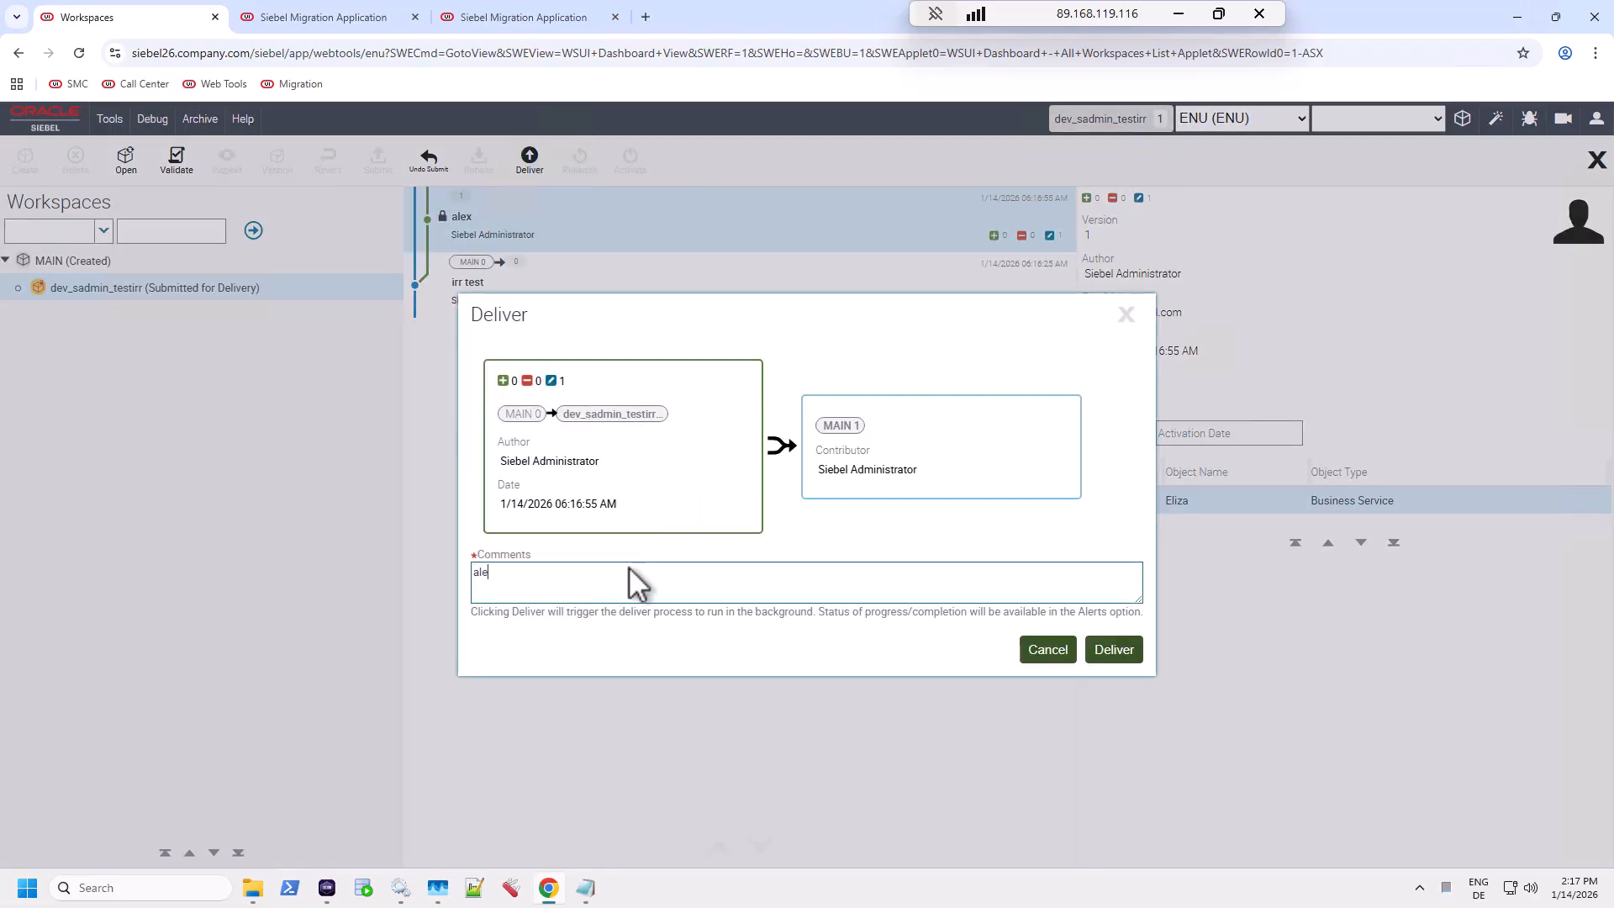
text(x)
click(1111, 652)
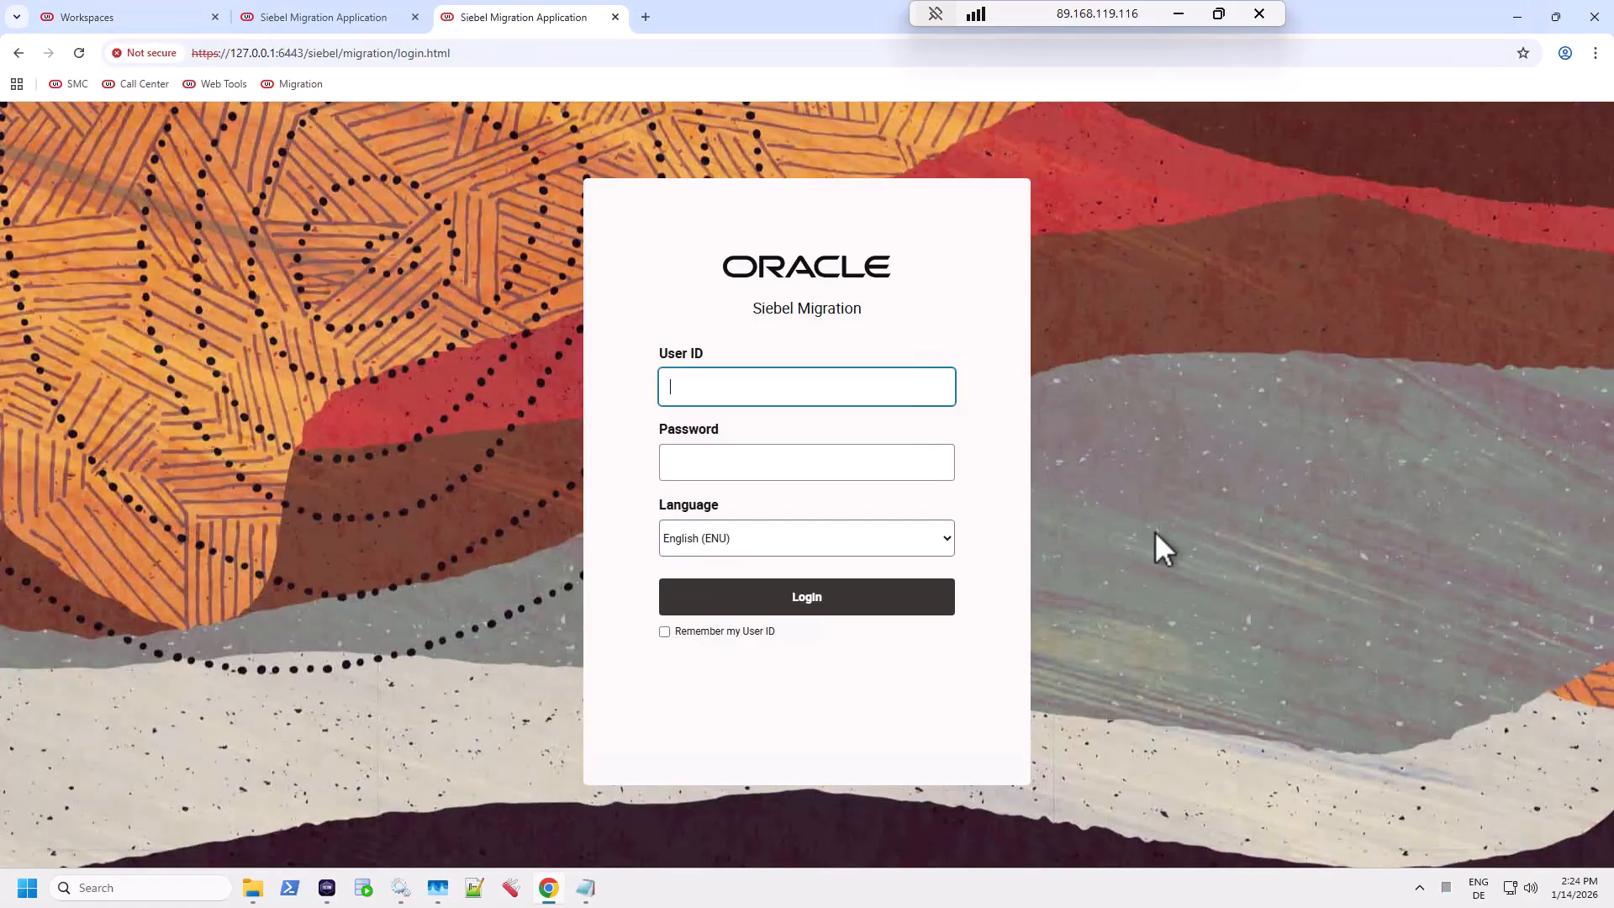
Step: Log in to Siebel Migration Application with the saved administrator user ID and password
click(767, 394)
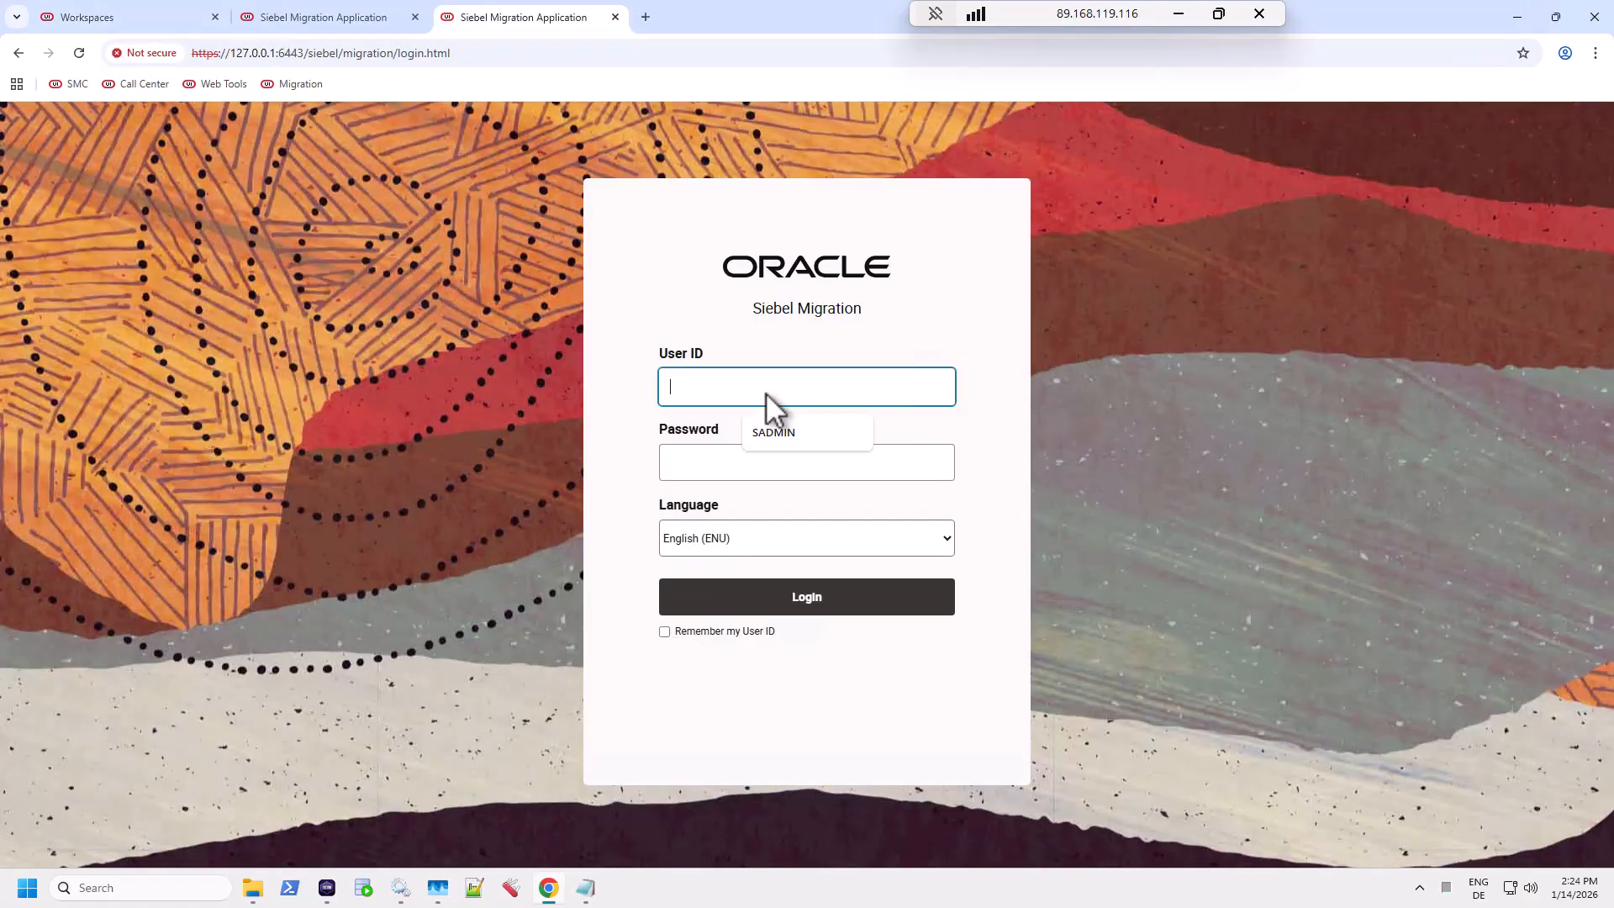
click(780, 432)
click(744, 470)
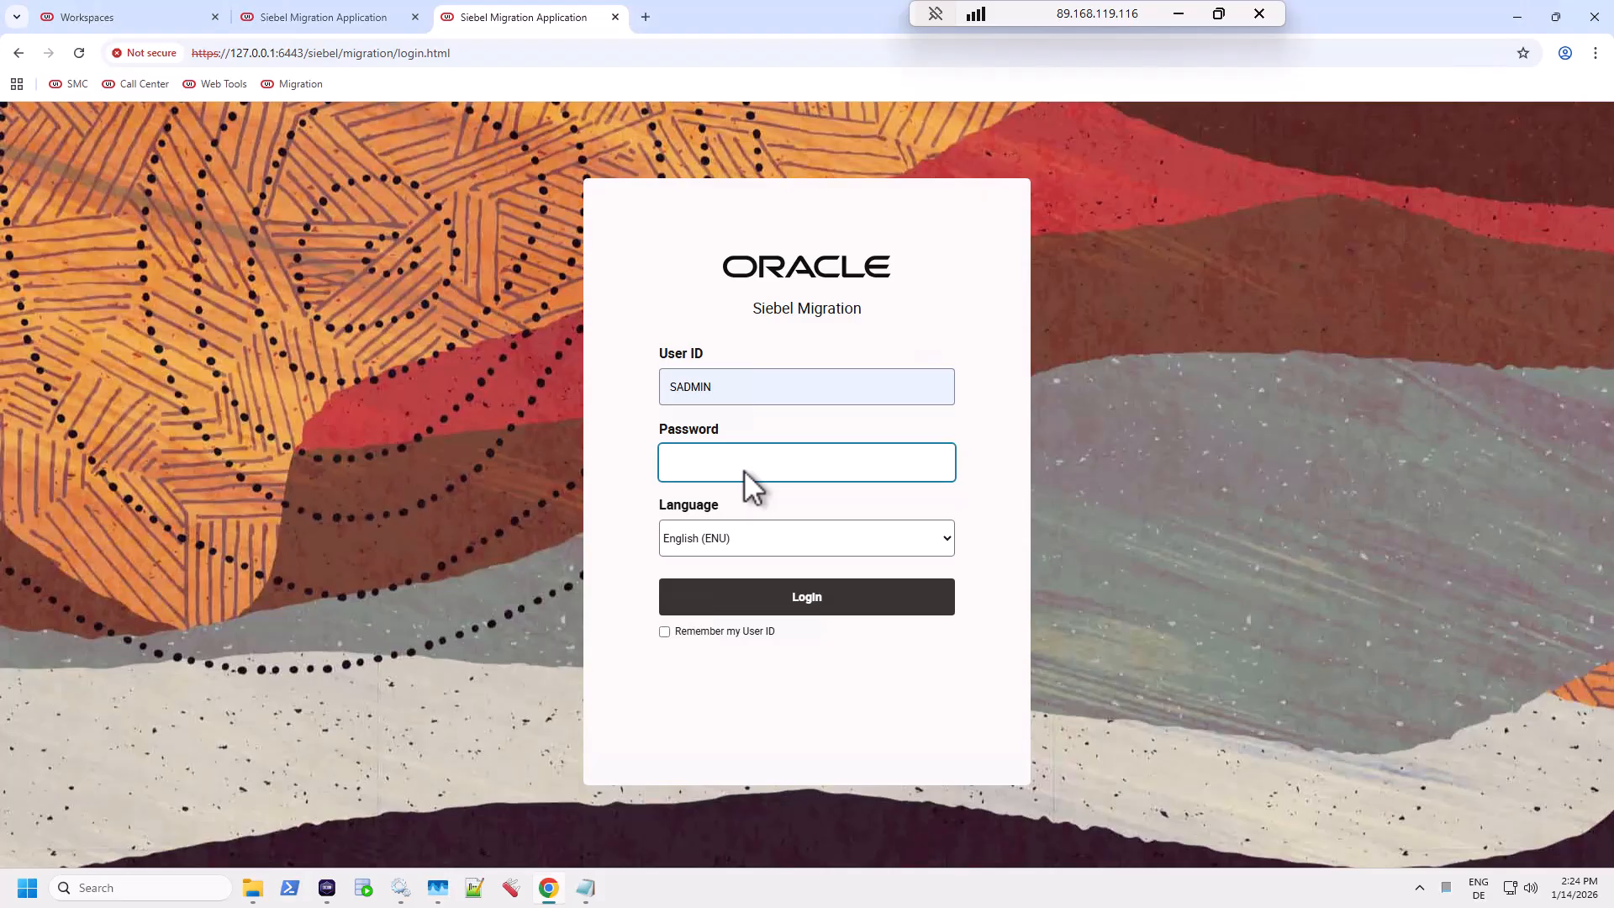
text(•••)
key(BackSpace)
key(BackSpace)
key(BackSpace)
text(•••••)
click(820, 595)
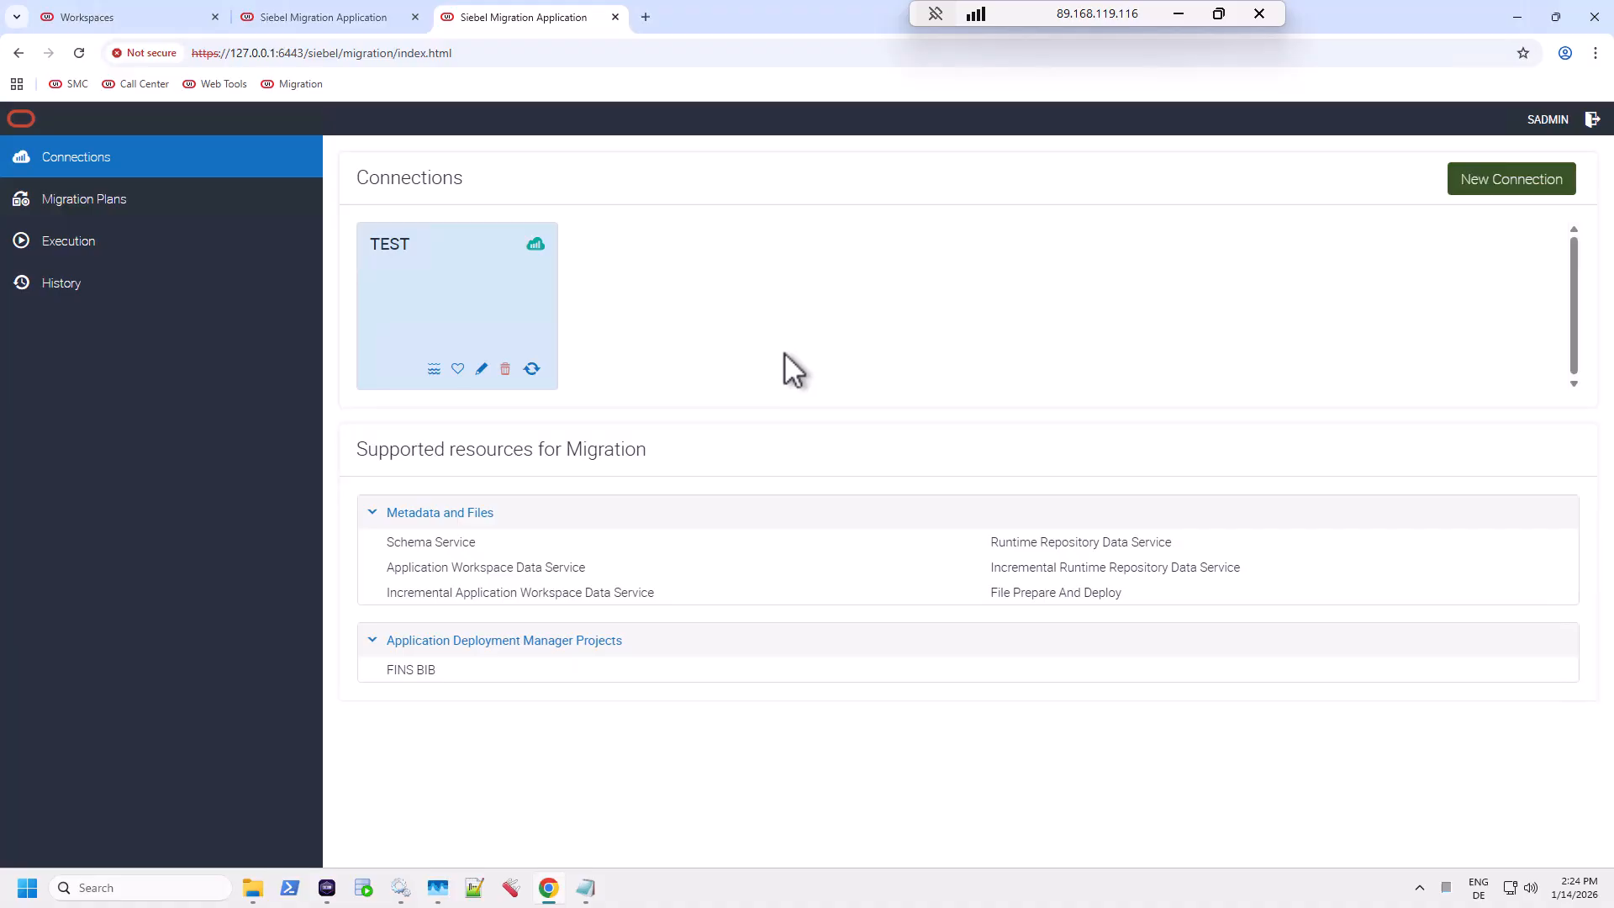
click(434, 374)
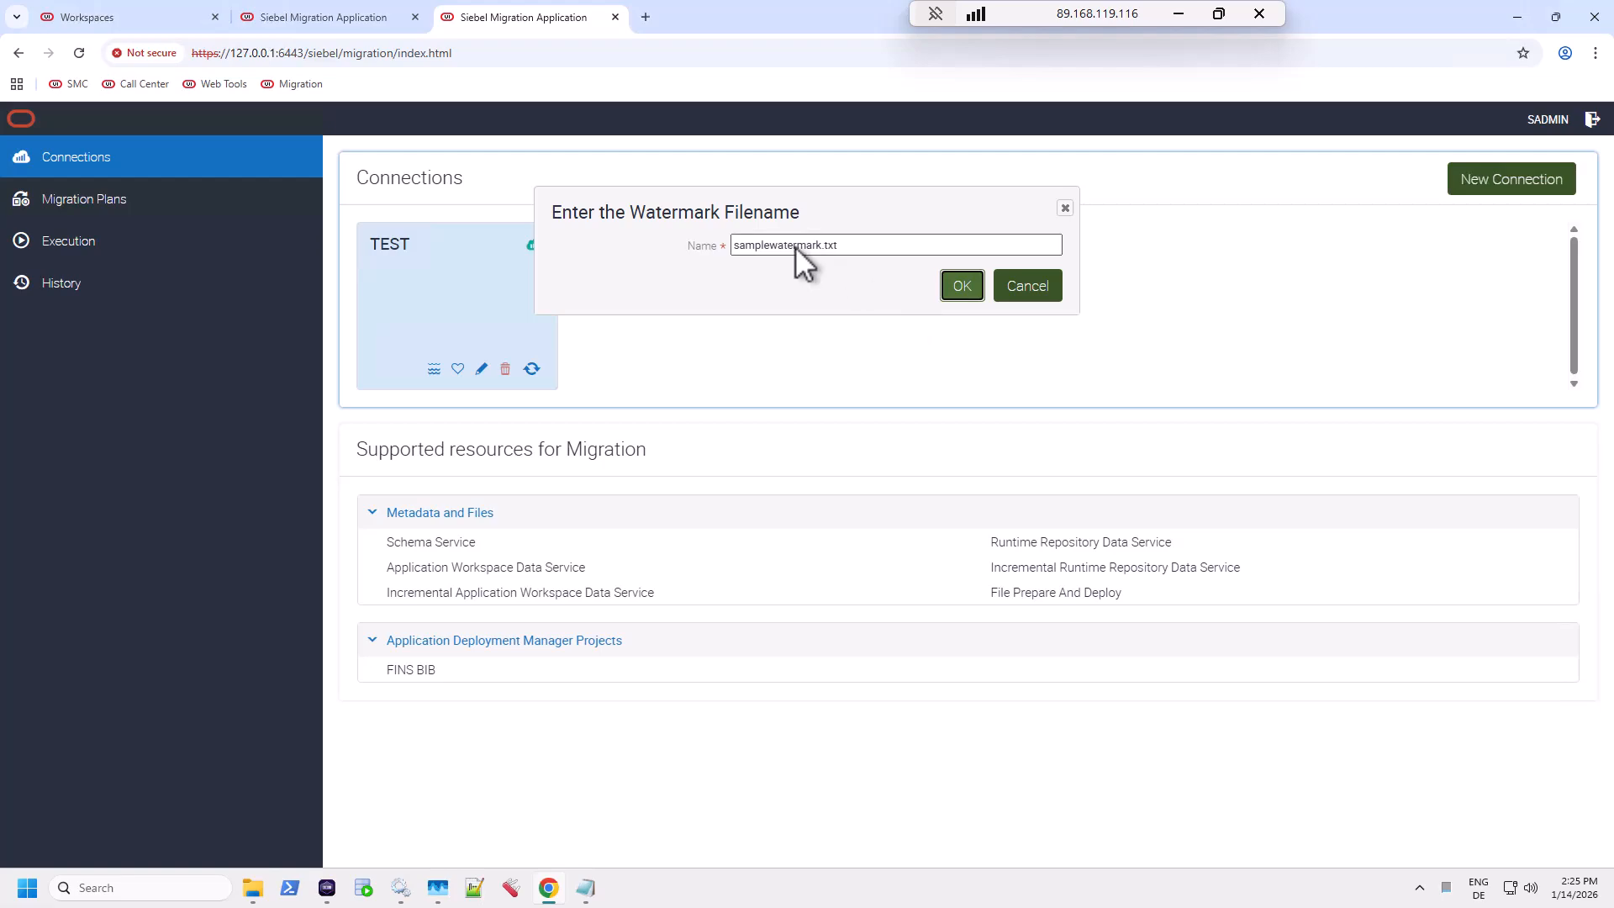
click(794, 246)
double_click(795, 246)
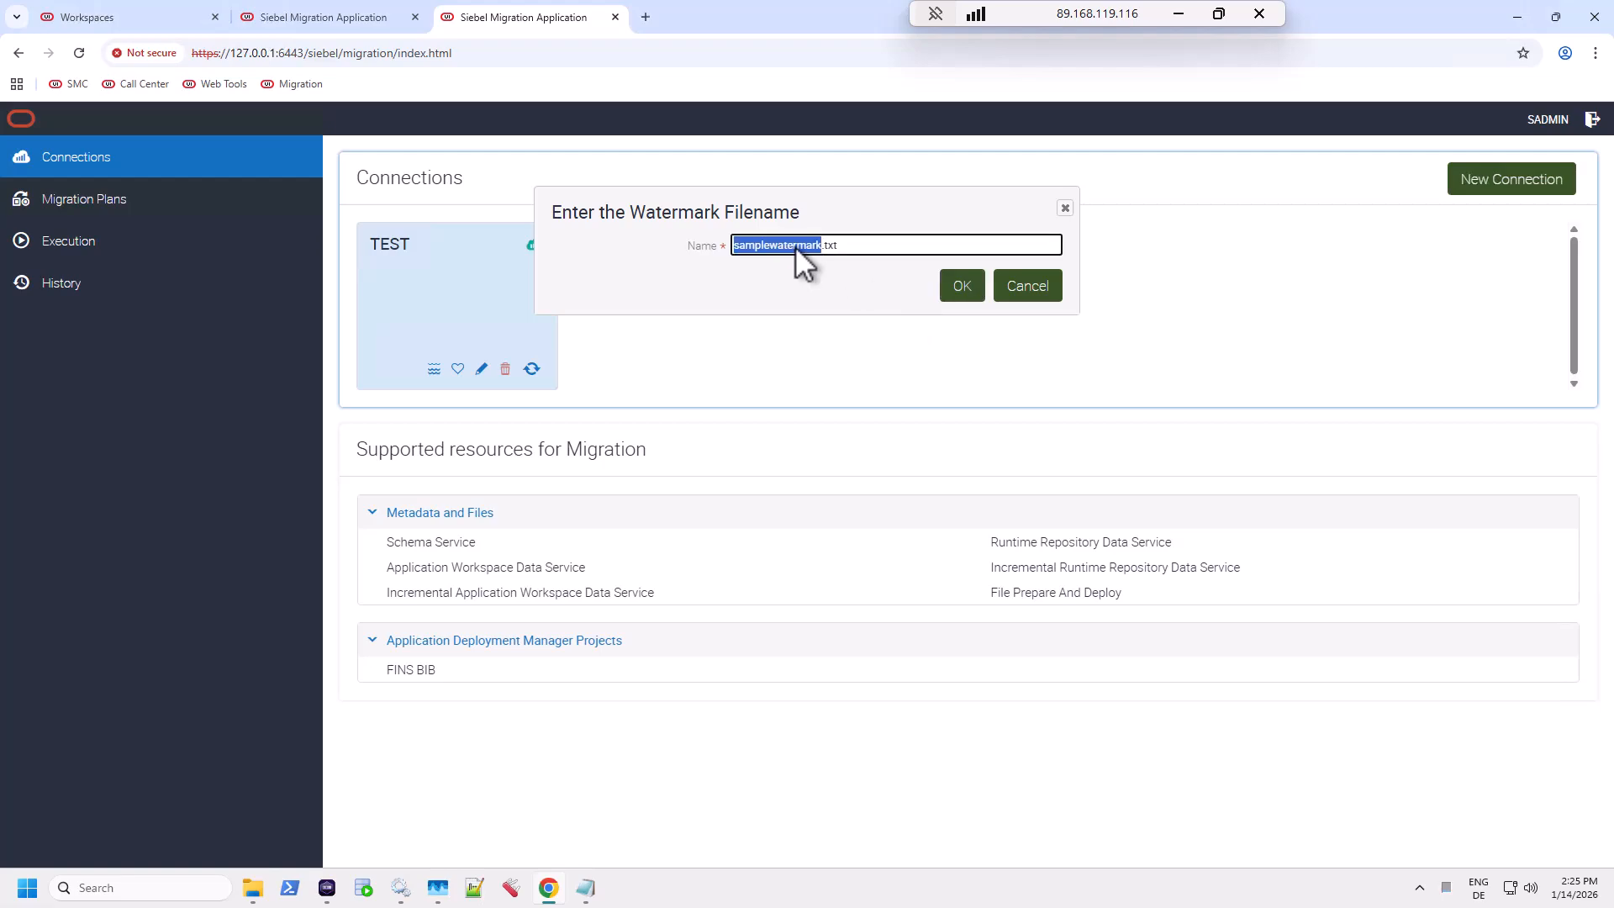
text(te)
text(14)
text(-25)
click(964, 288)
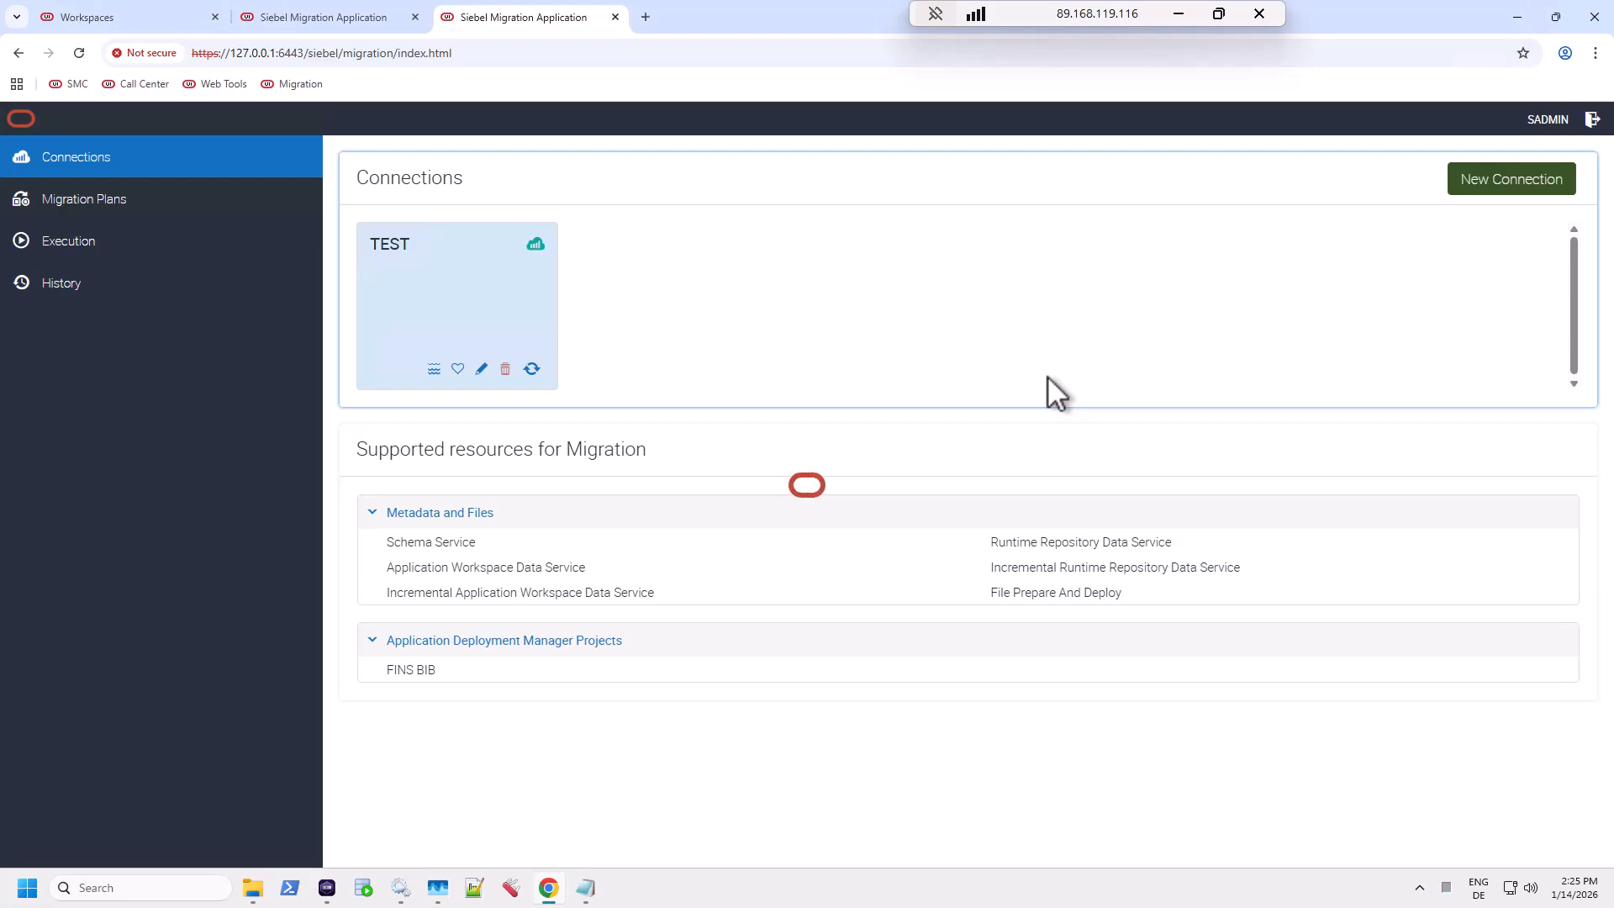
Step: Open a new browser tab, dismiss the watermark confirmation, and select the Migration page address
click(647, 18)
click(525, 25)
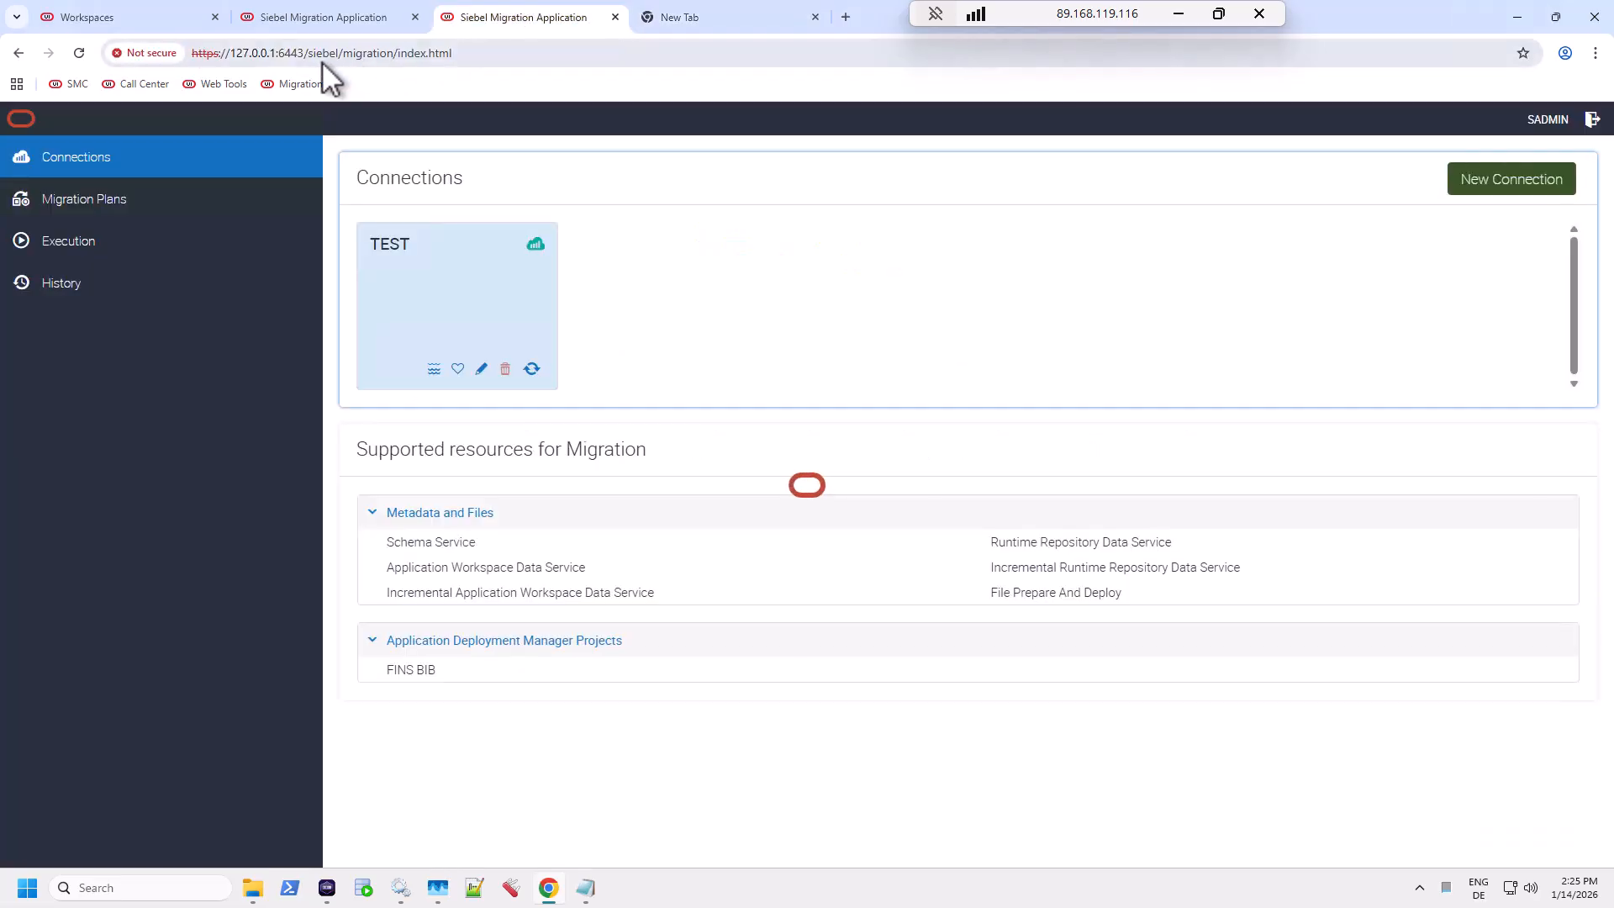
click(233, 54)
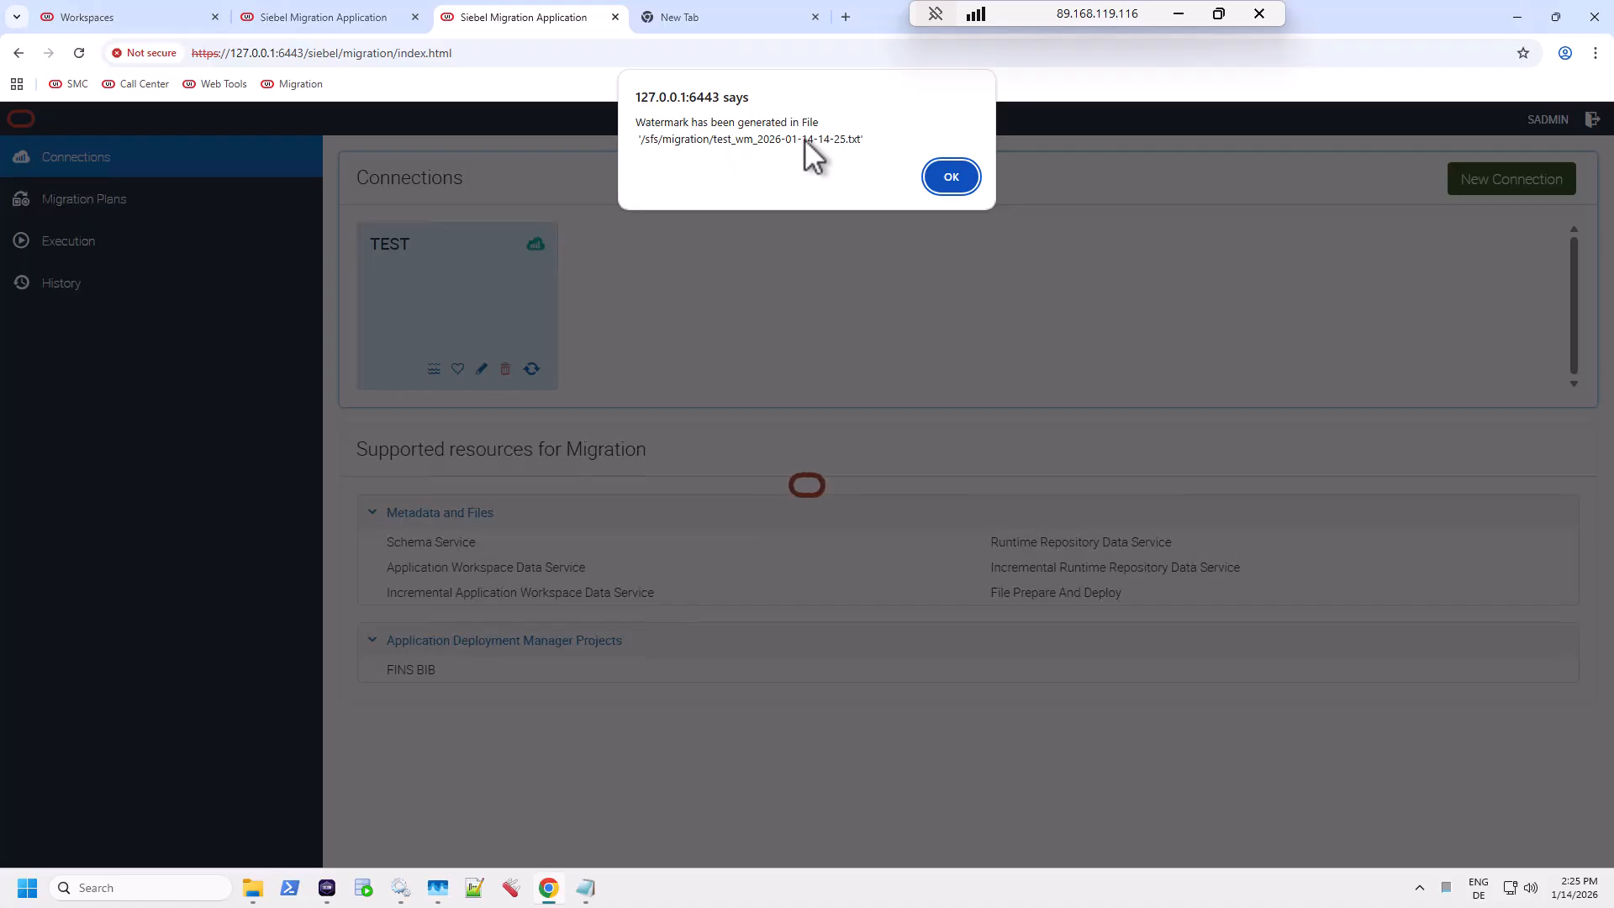
click(949, 177)
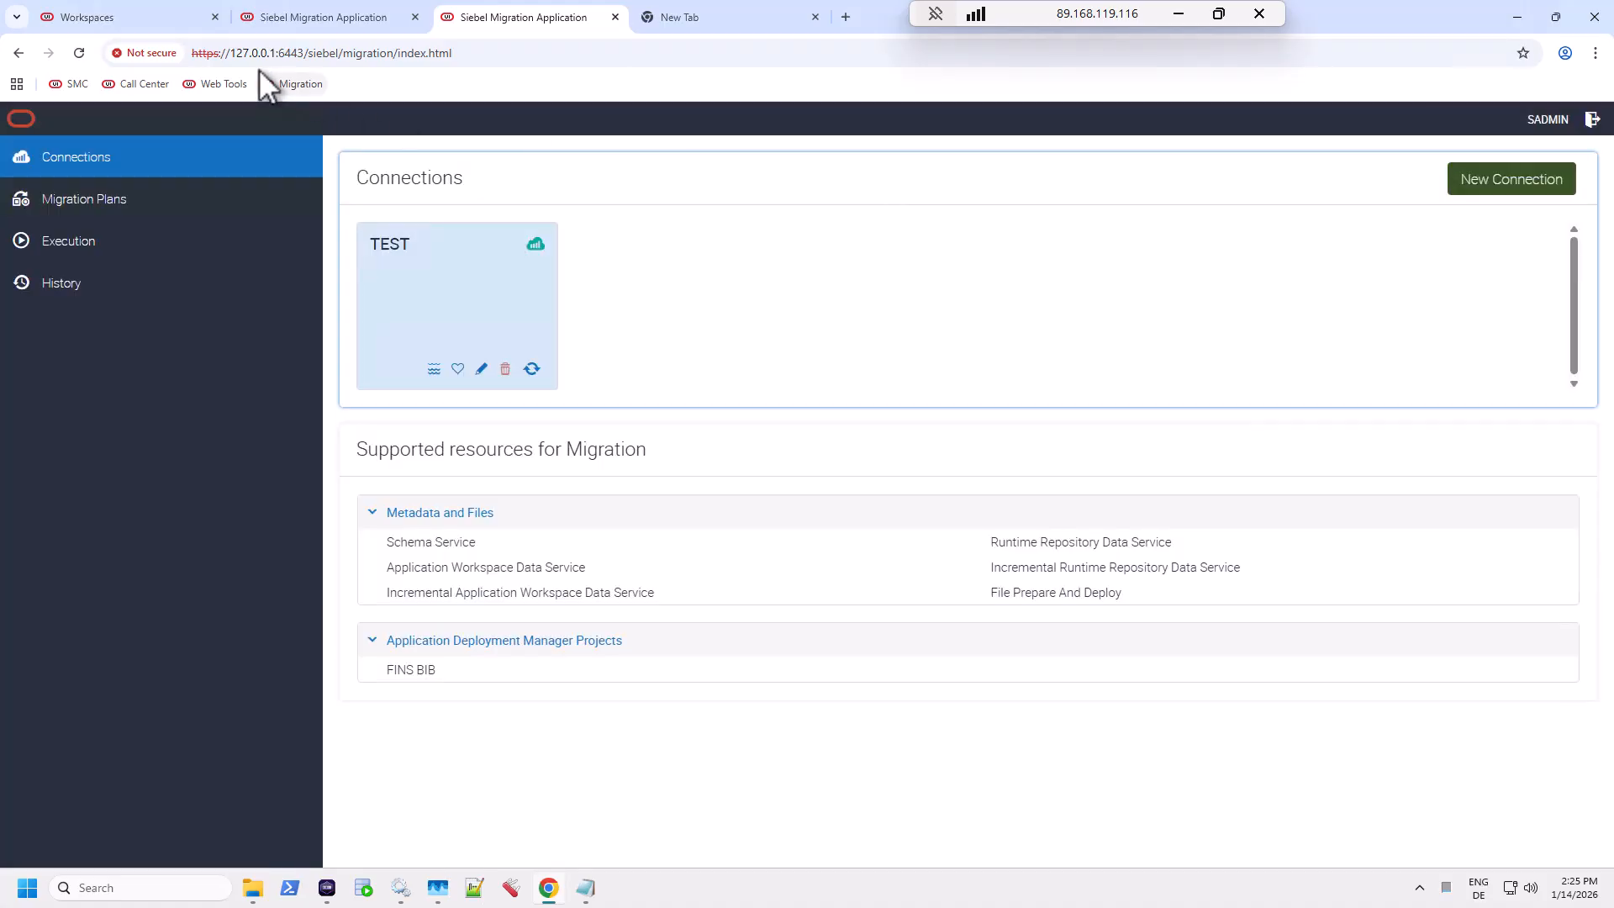
click(205, 56)
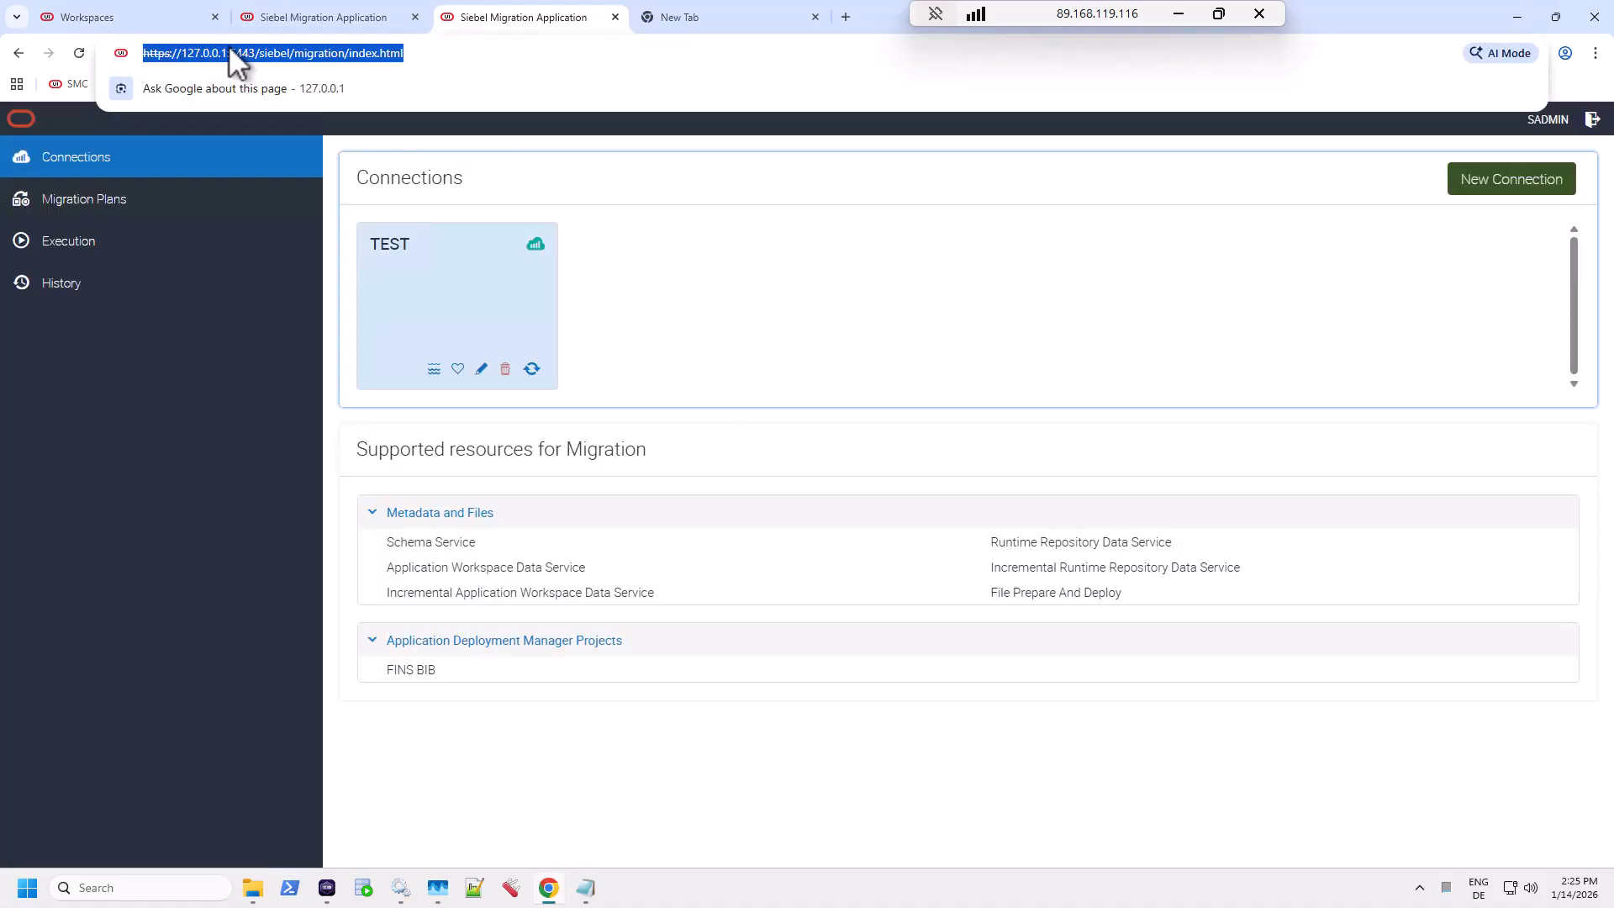
Step: Load the Call Center login page by changing the copied address to app/callcenter/enu
key(ctrl+c)
click(657, 17)
key(ctrl+v)
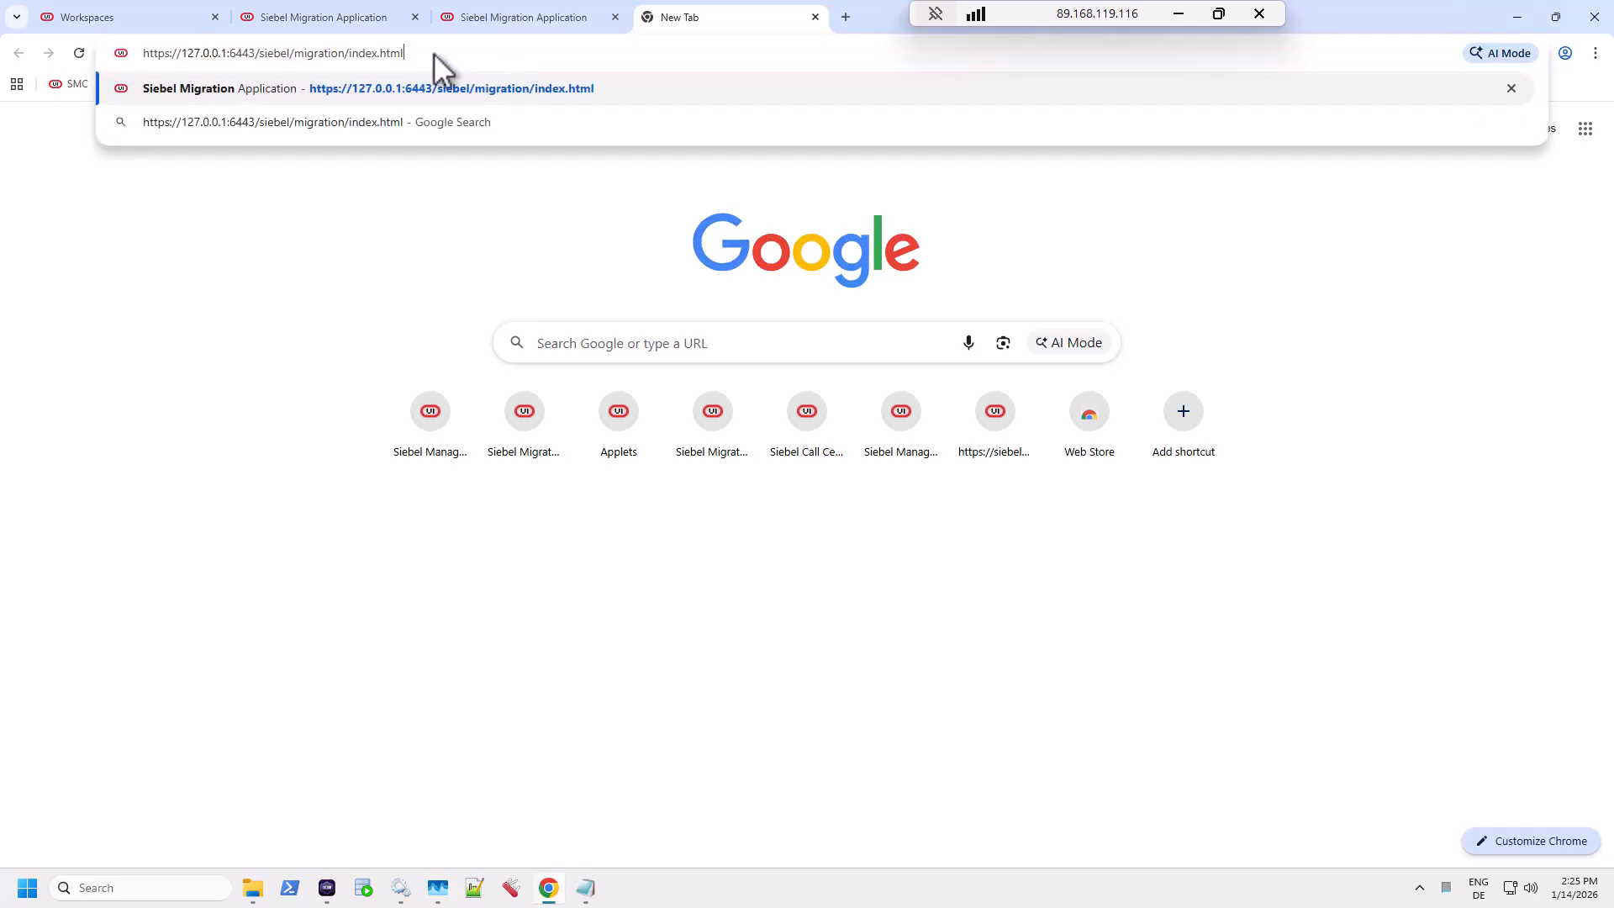
drag(294, 53, 504, 59)
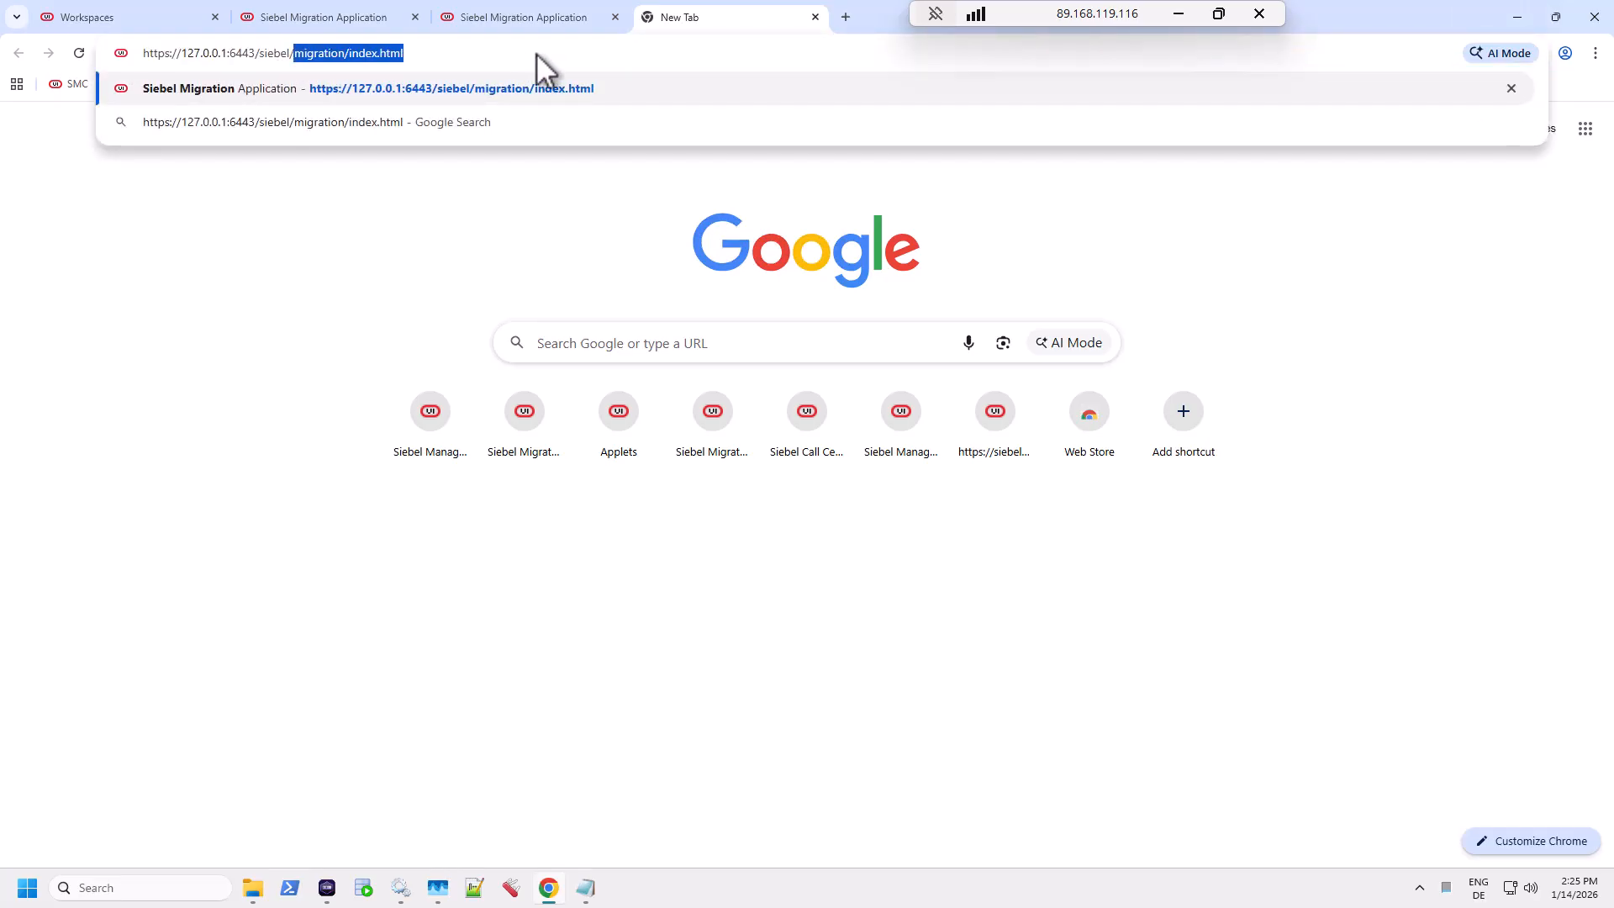
text(app/c)
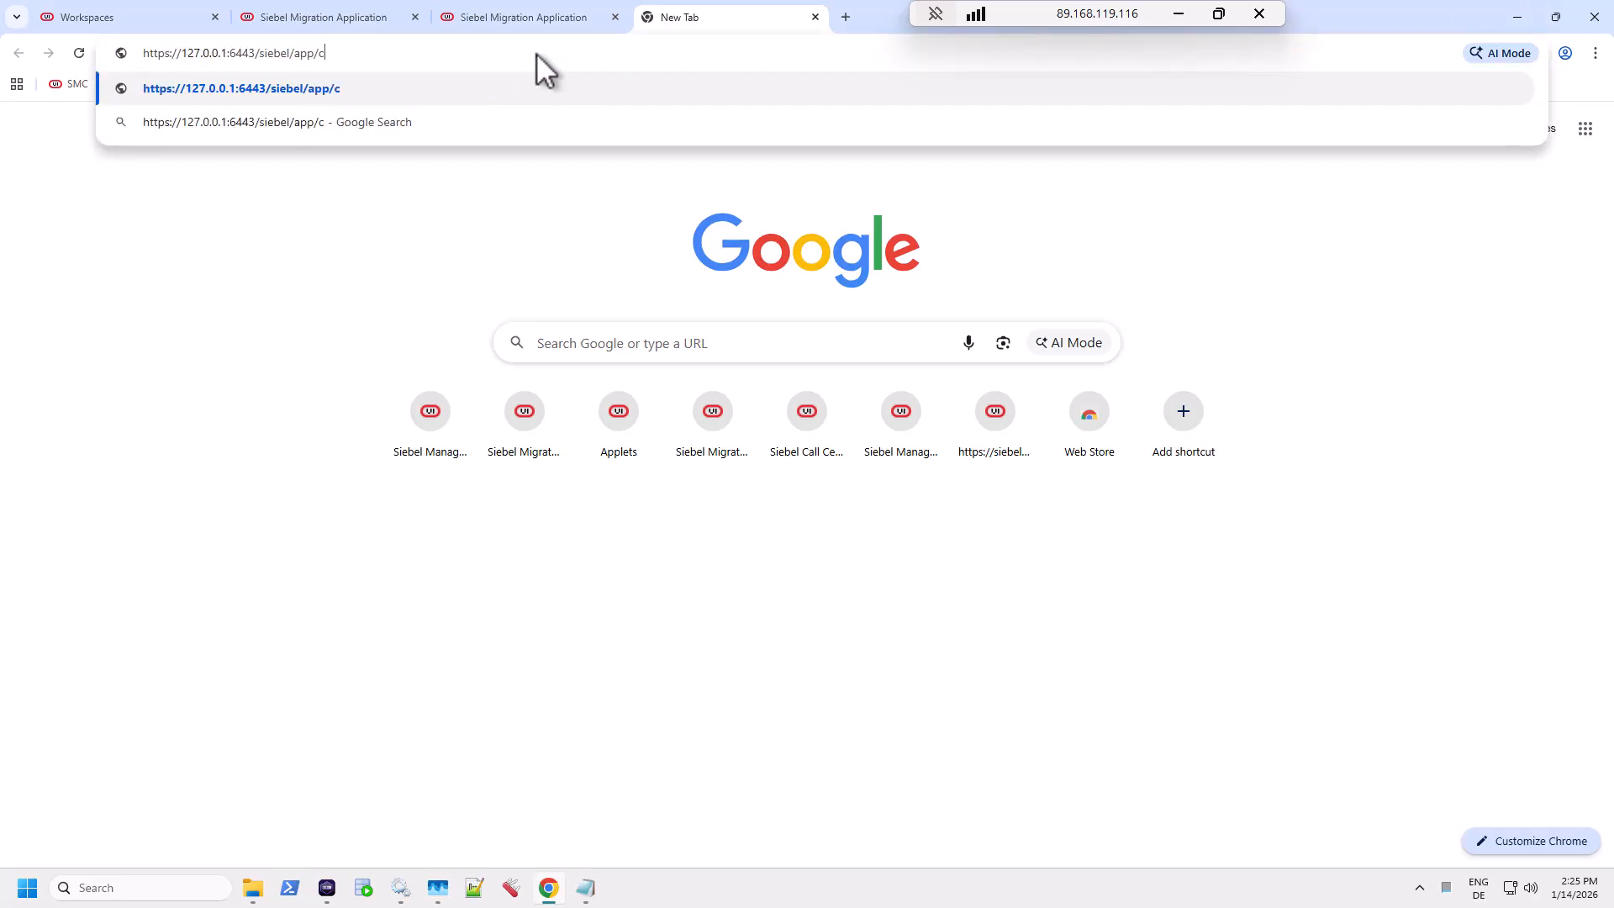
text(allcenter/en)
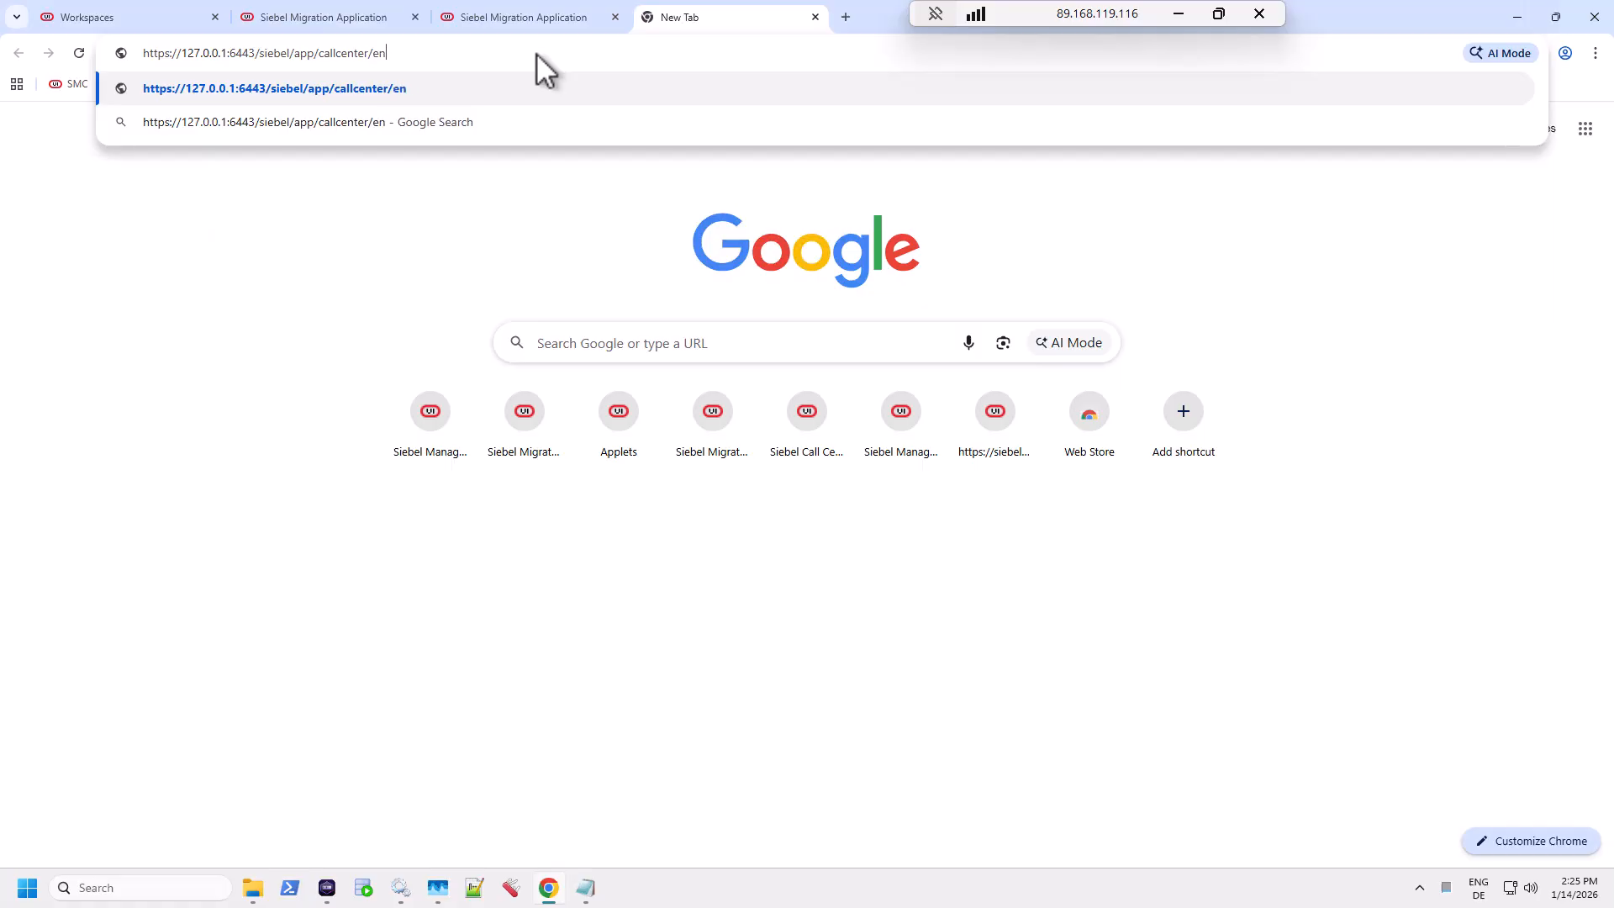
text(u)
key(Return)
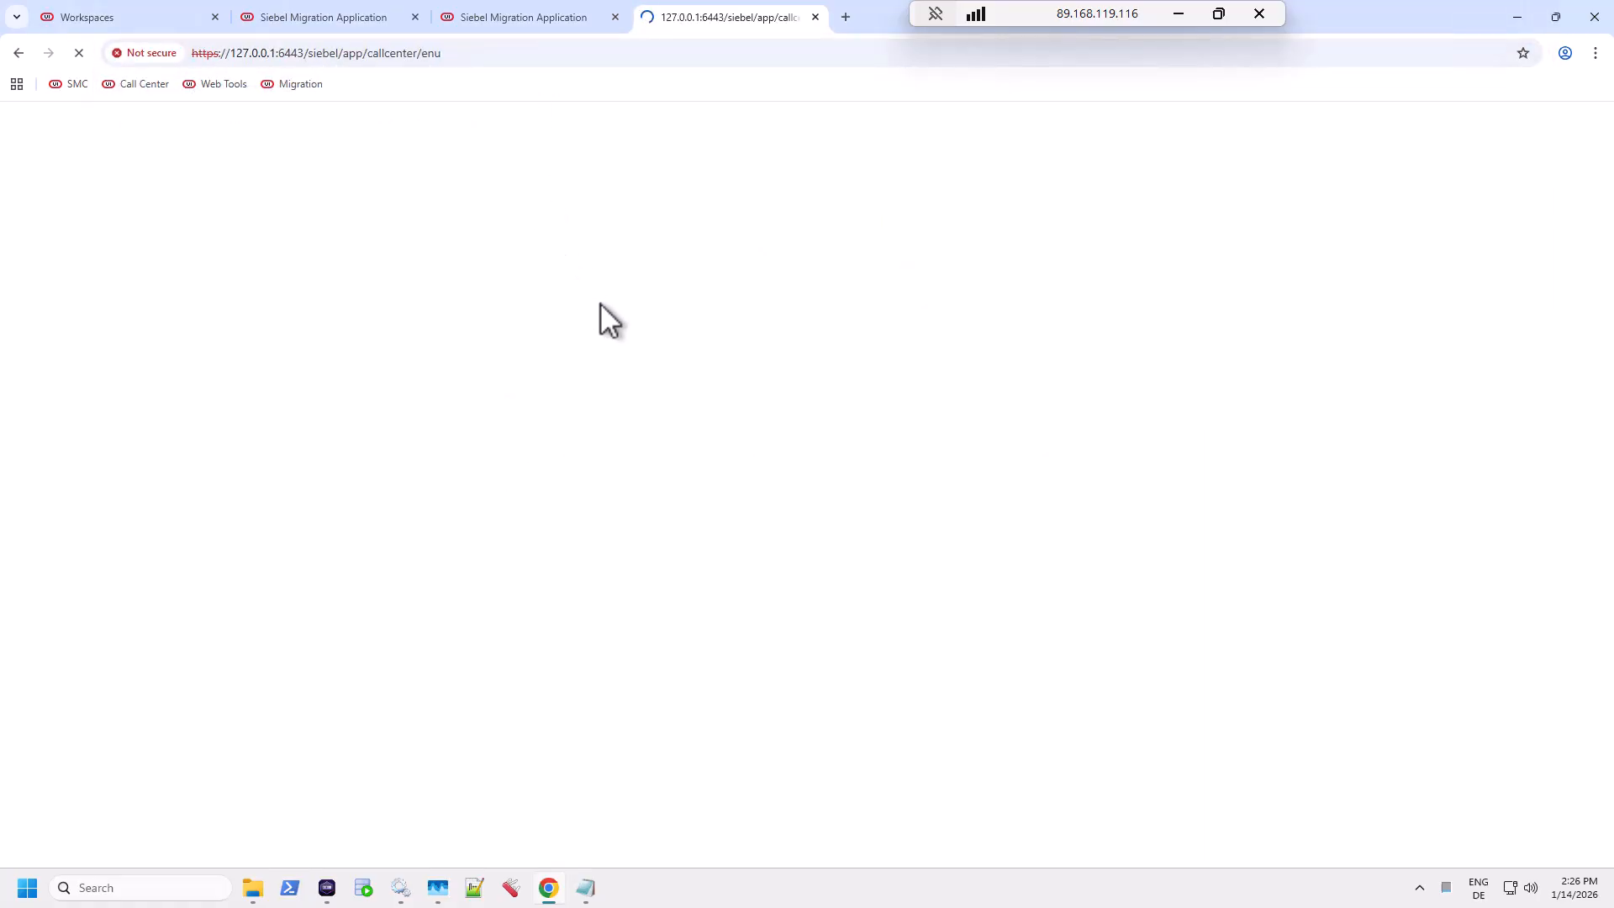
Step: Bookmark the Call Center login page into a new TEST bookmarks-bar folder
click(1522, 53)
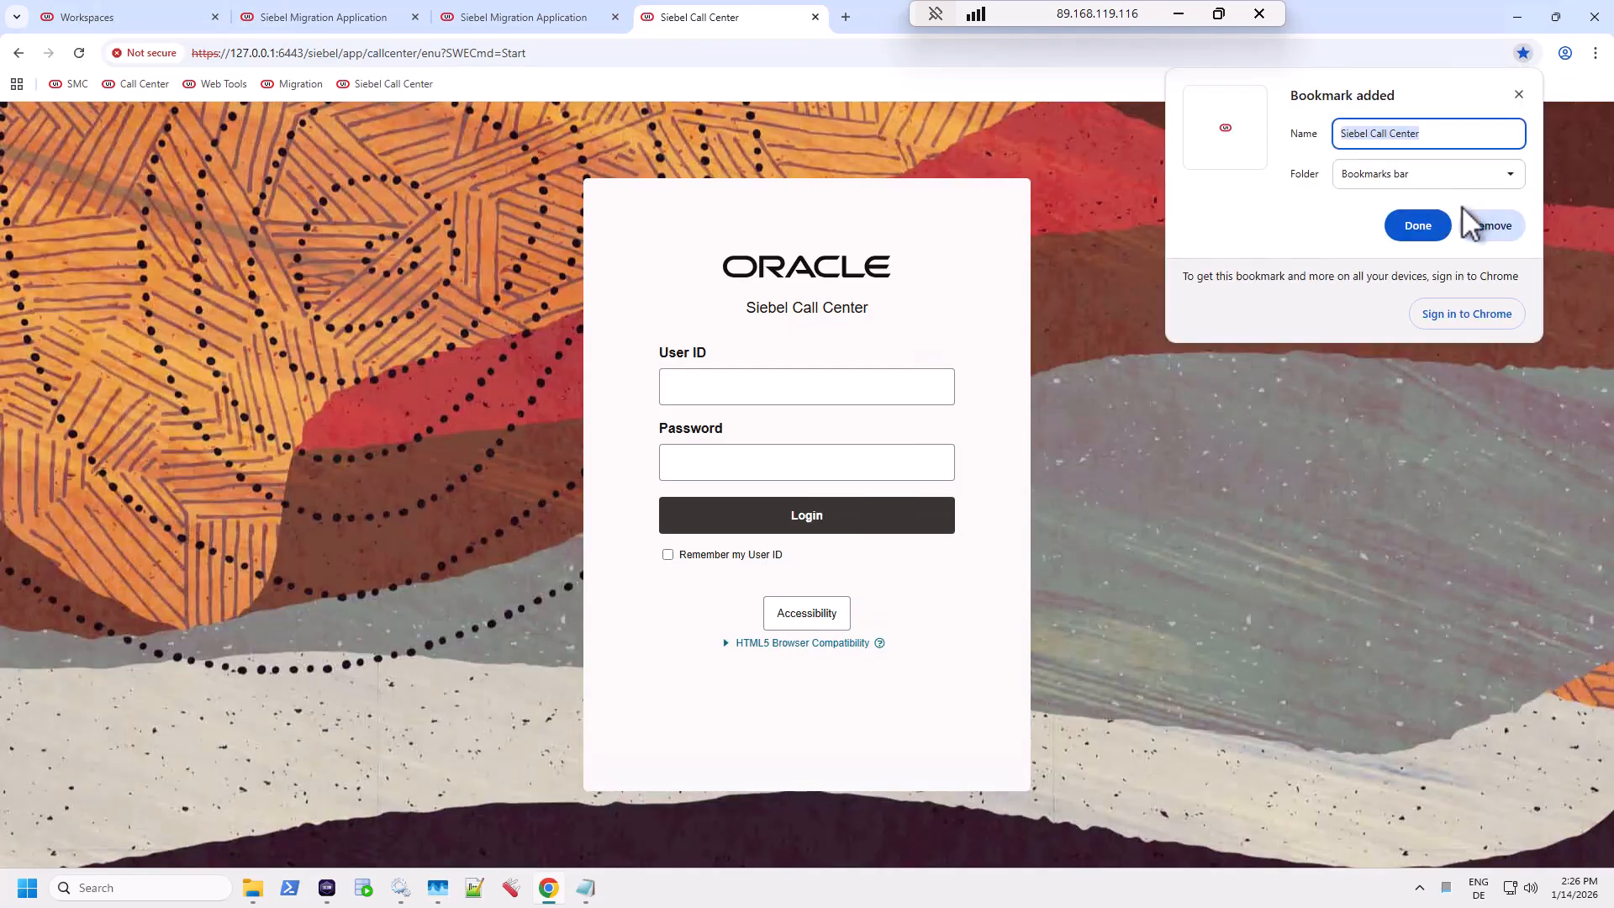
click(1404, 177)
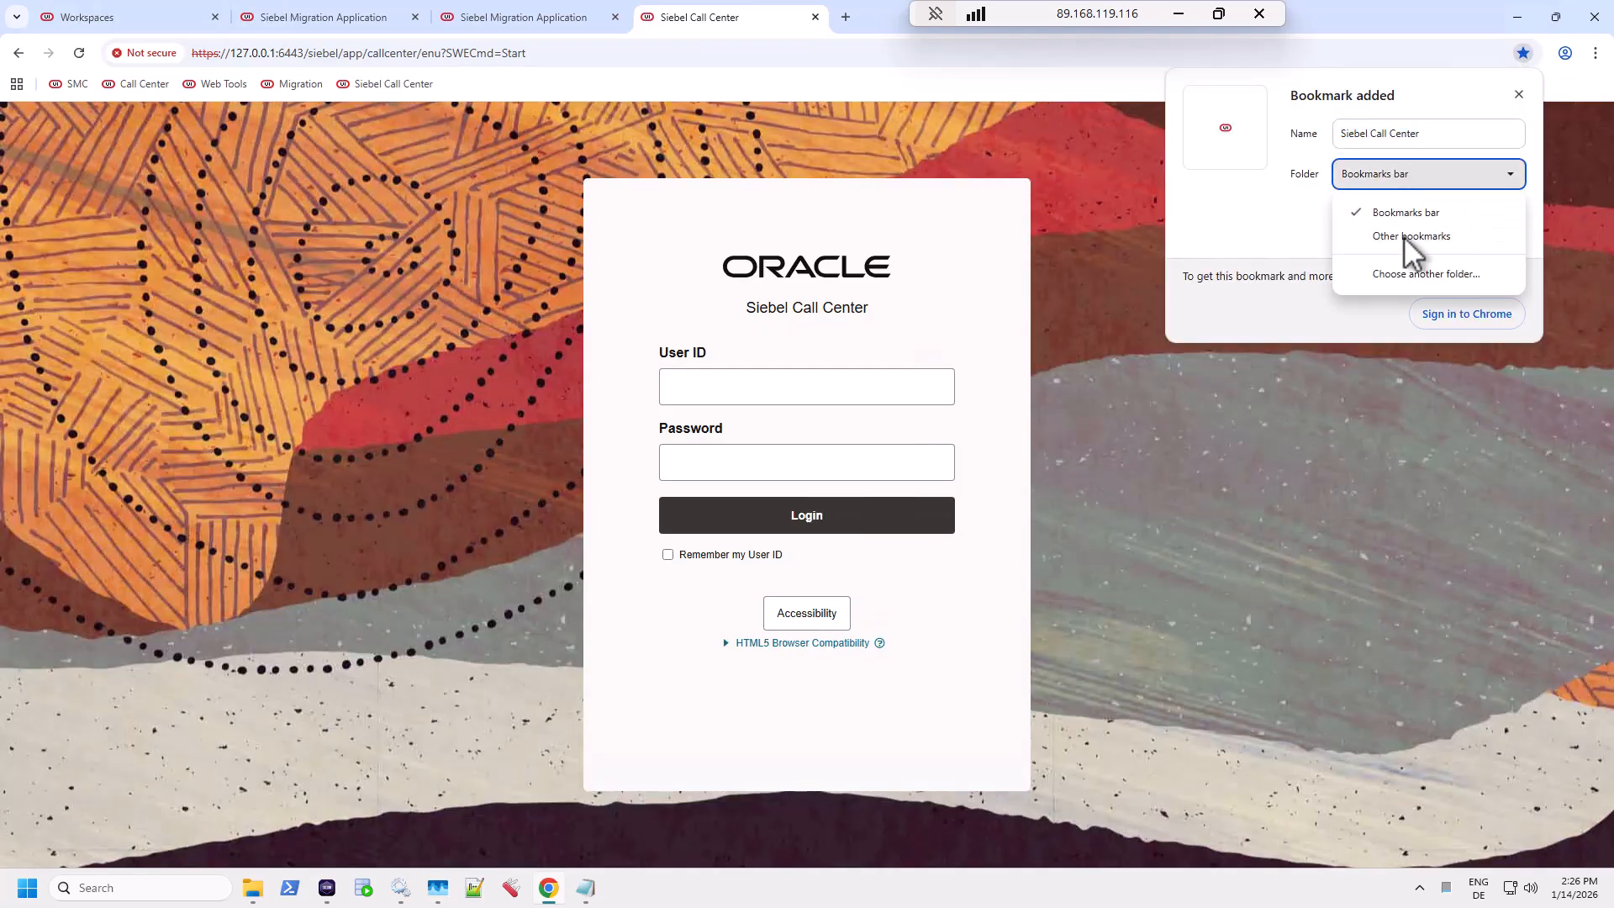
click(1415, 278)
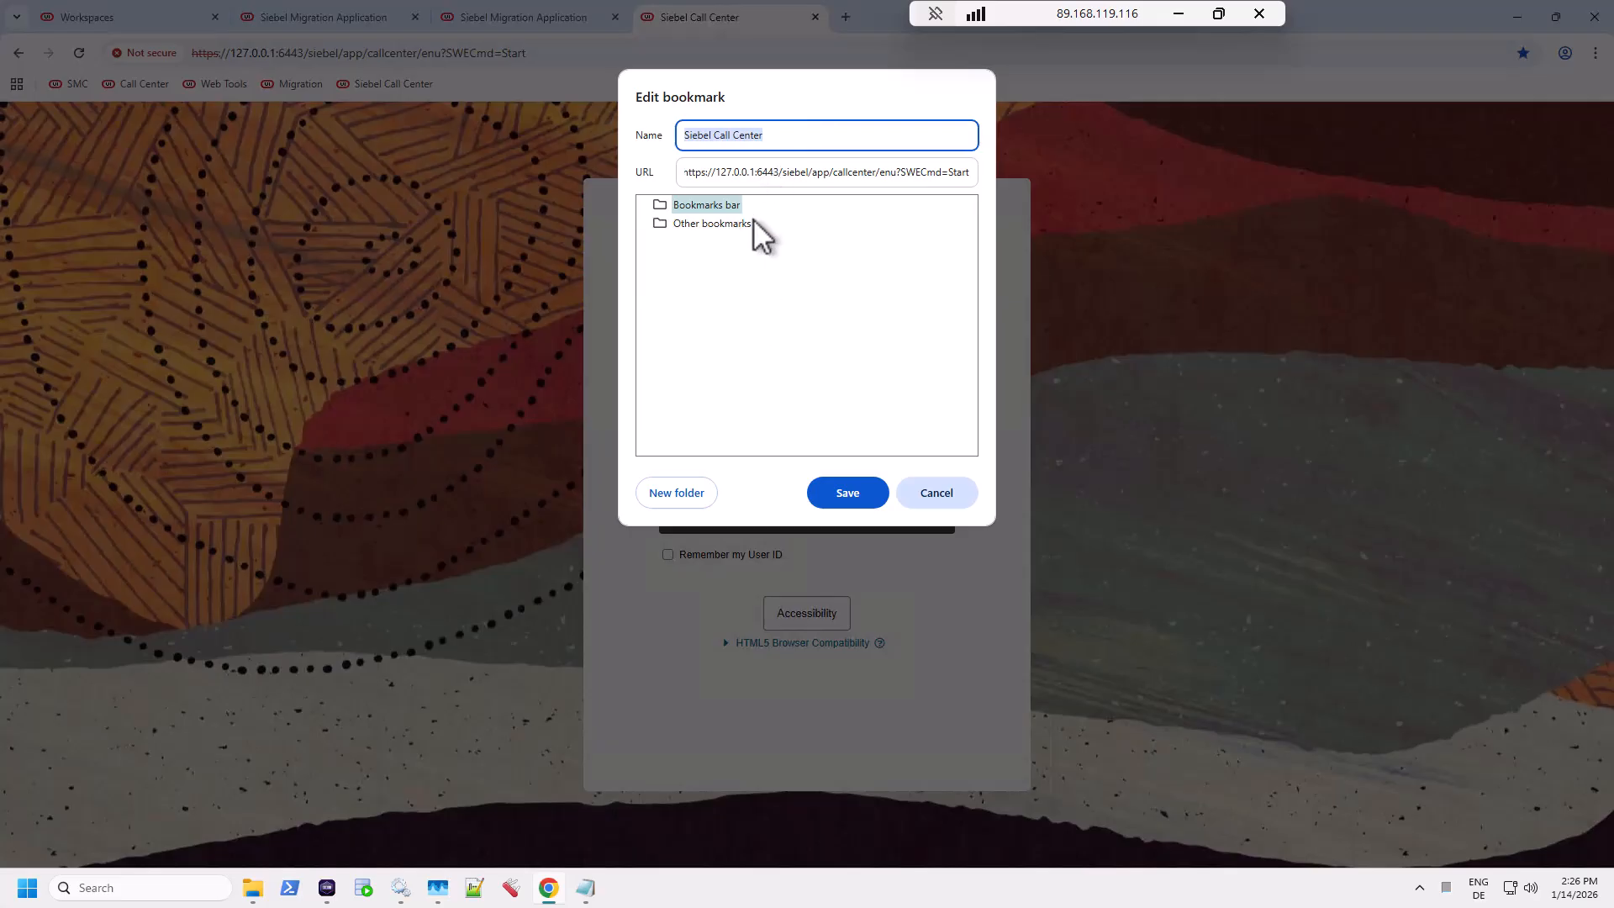
click(682, 494)
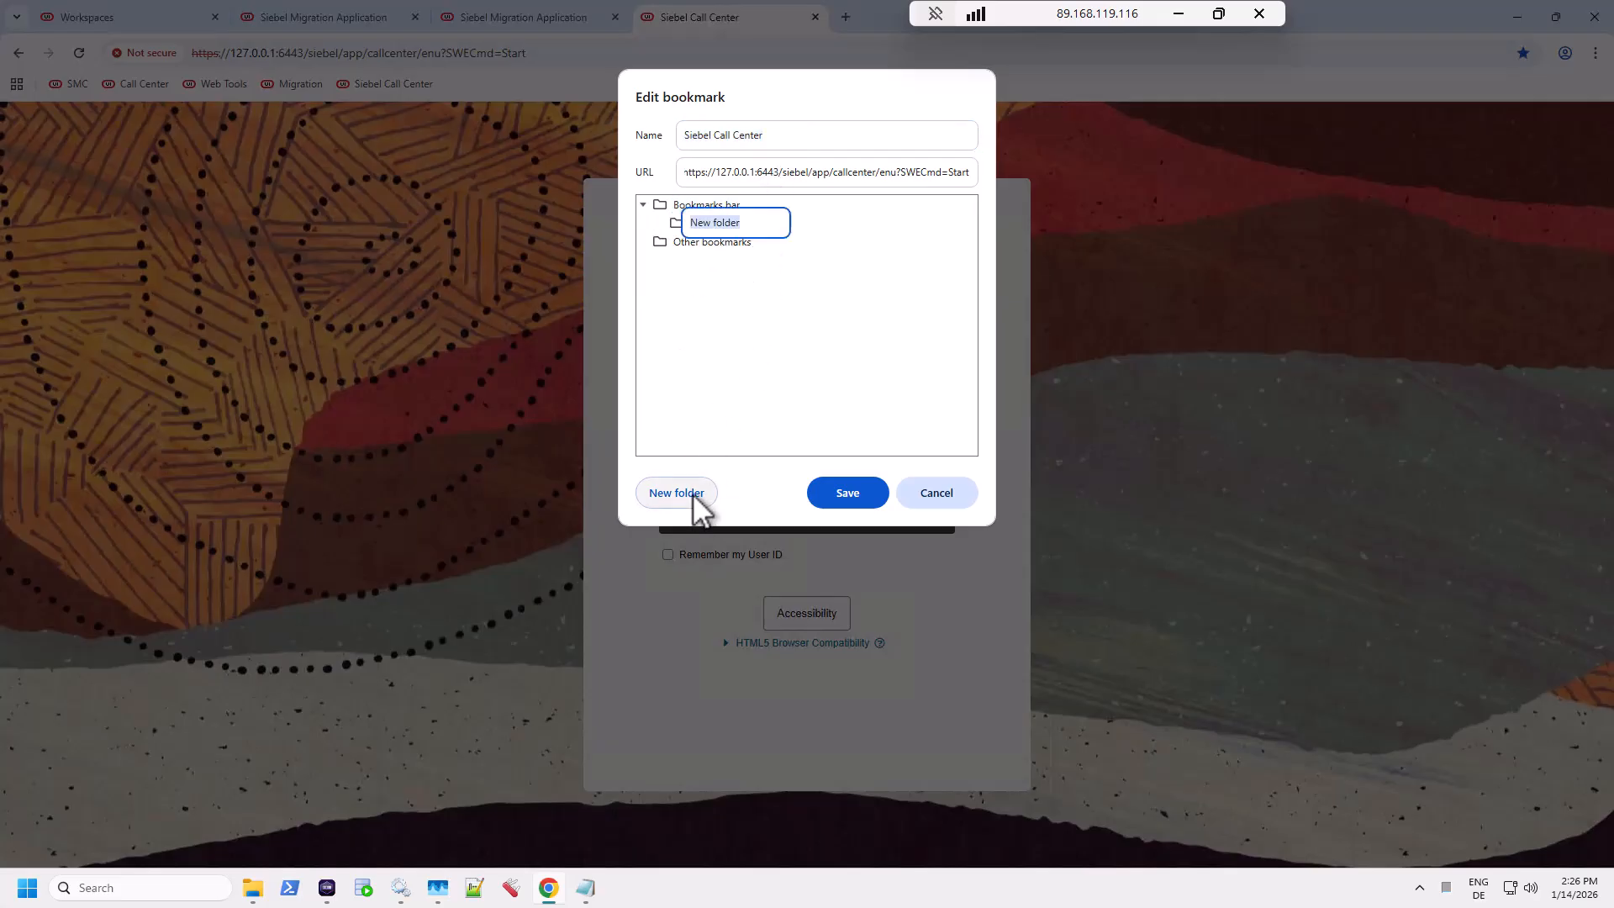
text(TEST)
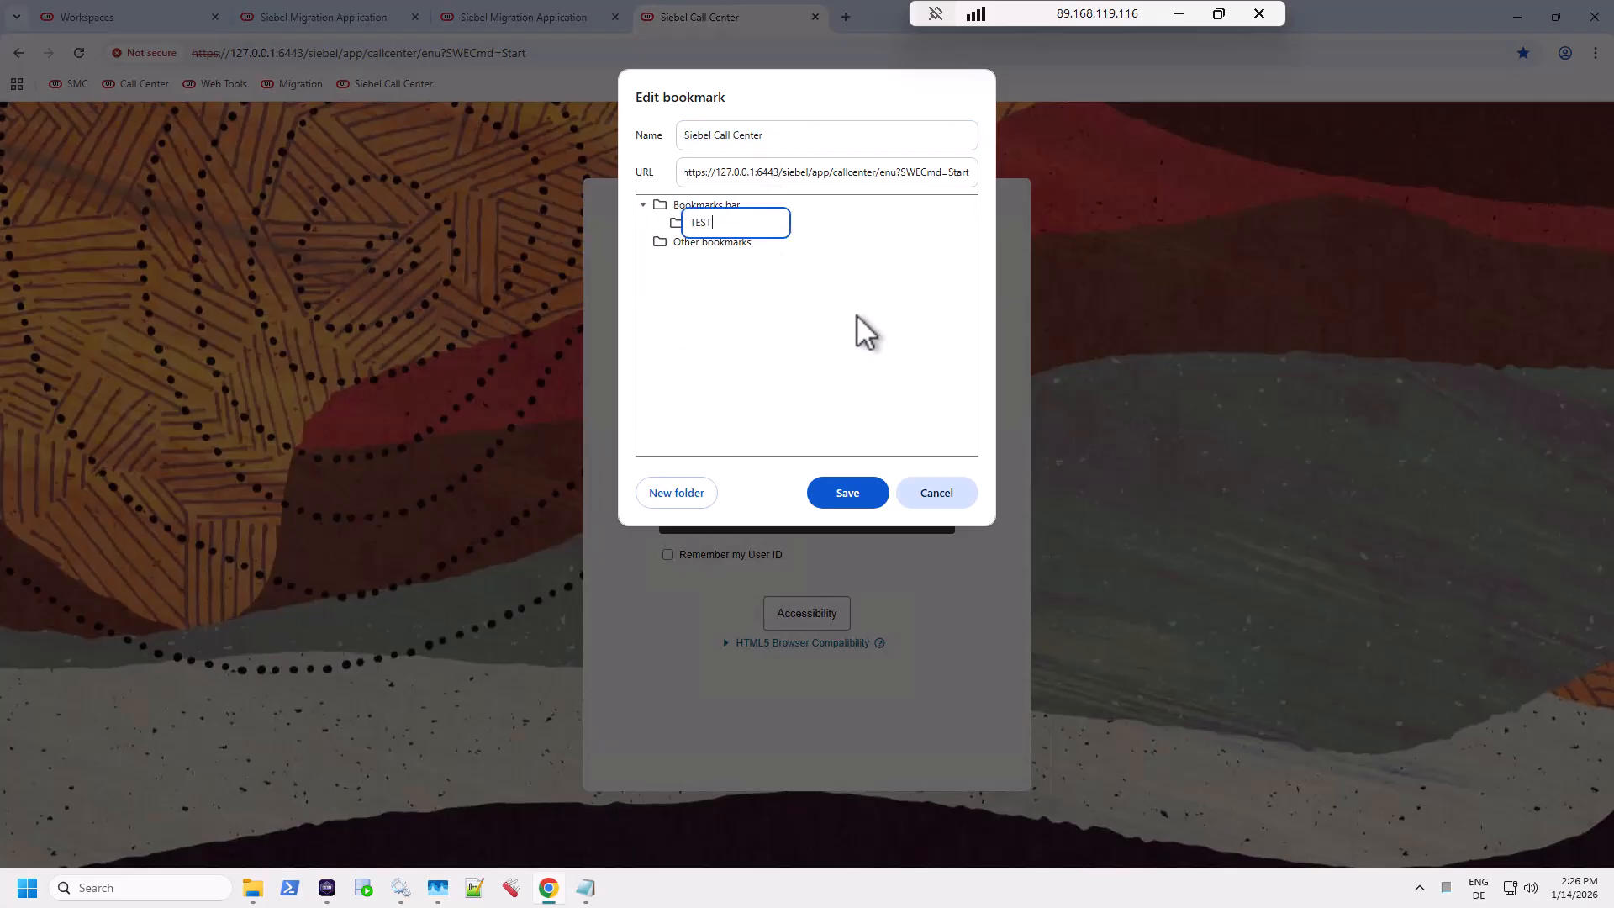
key(Return)
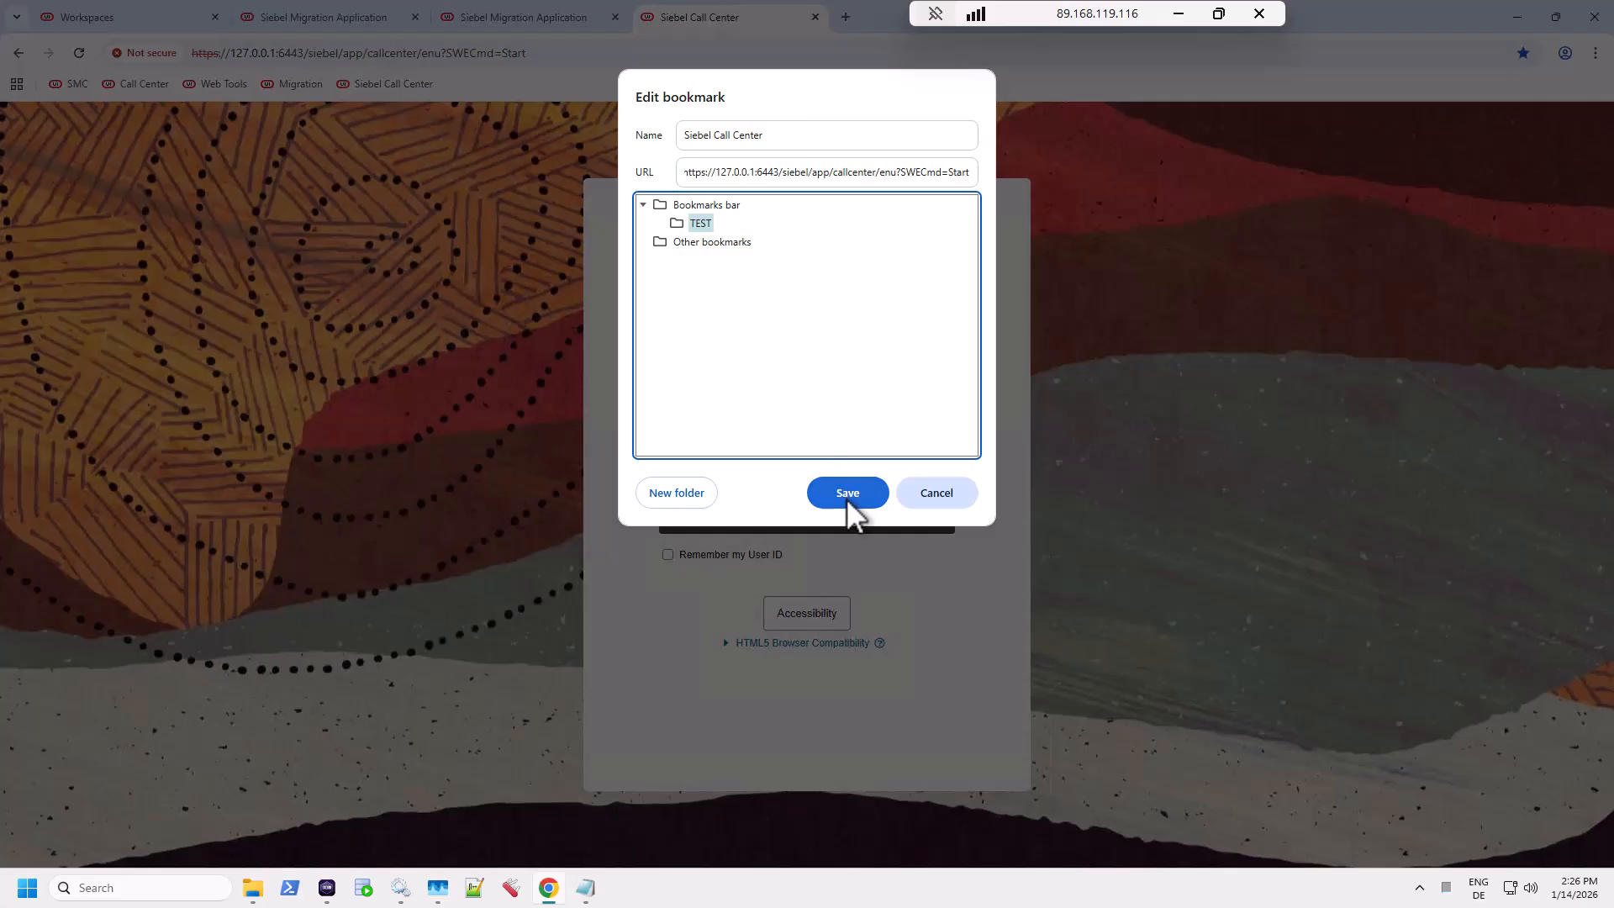
double_click(698, 134)
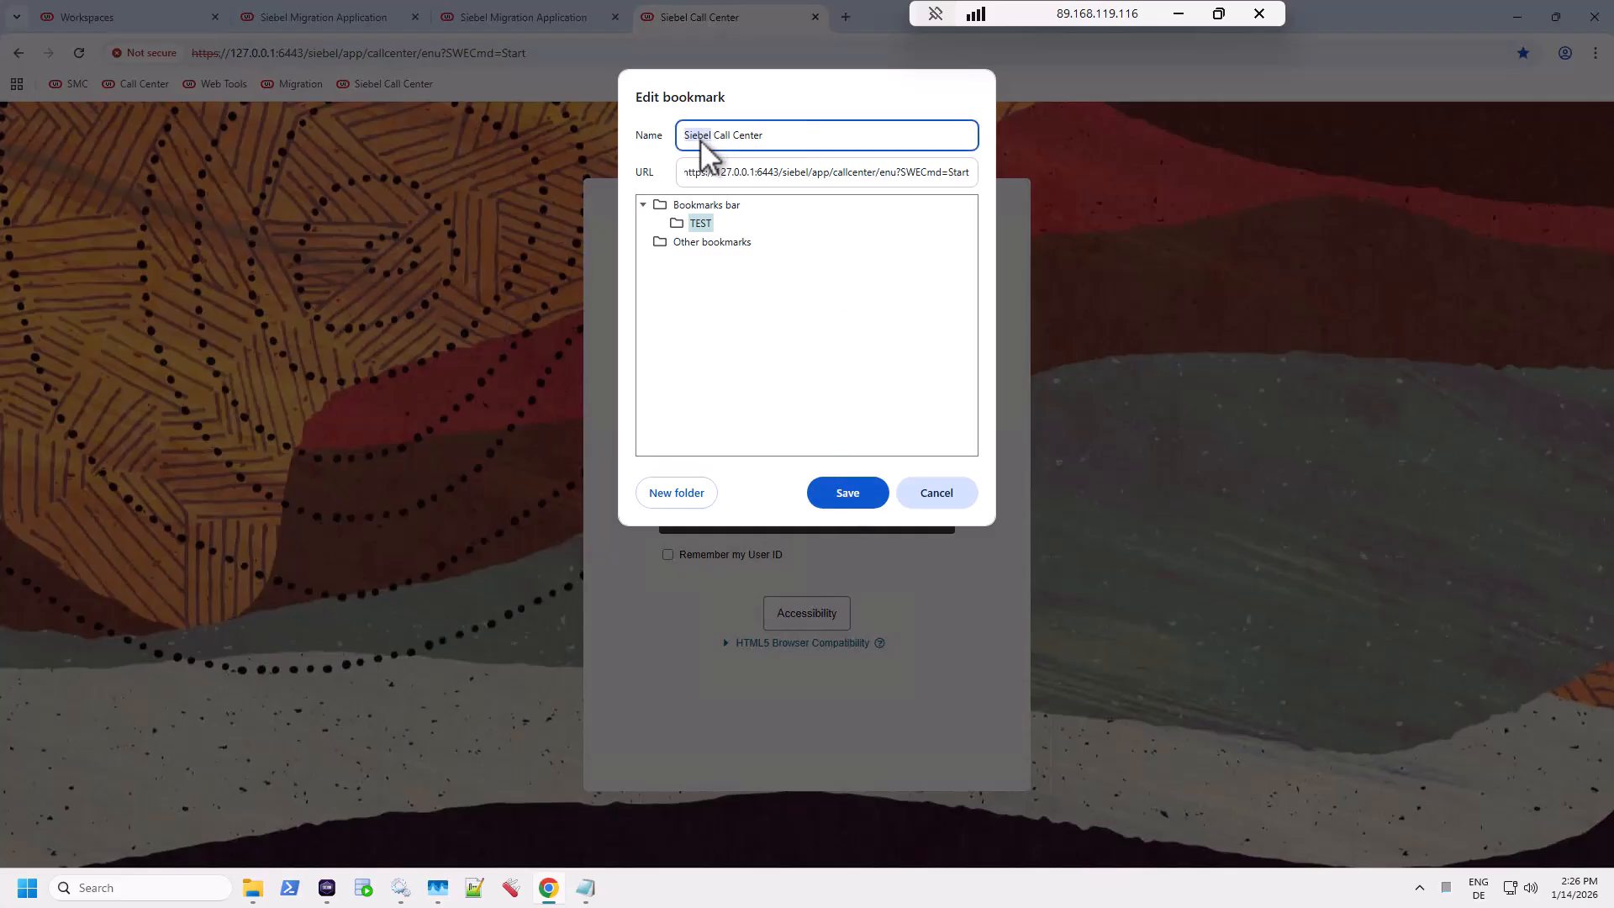
click(838, 492)
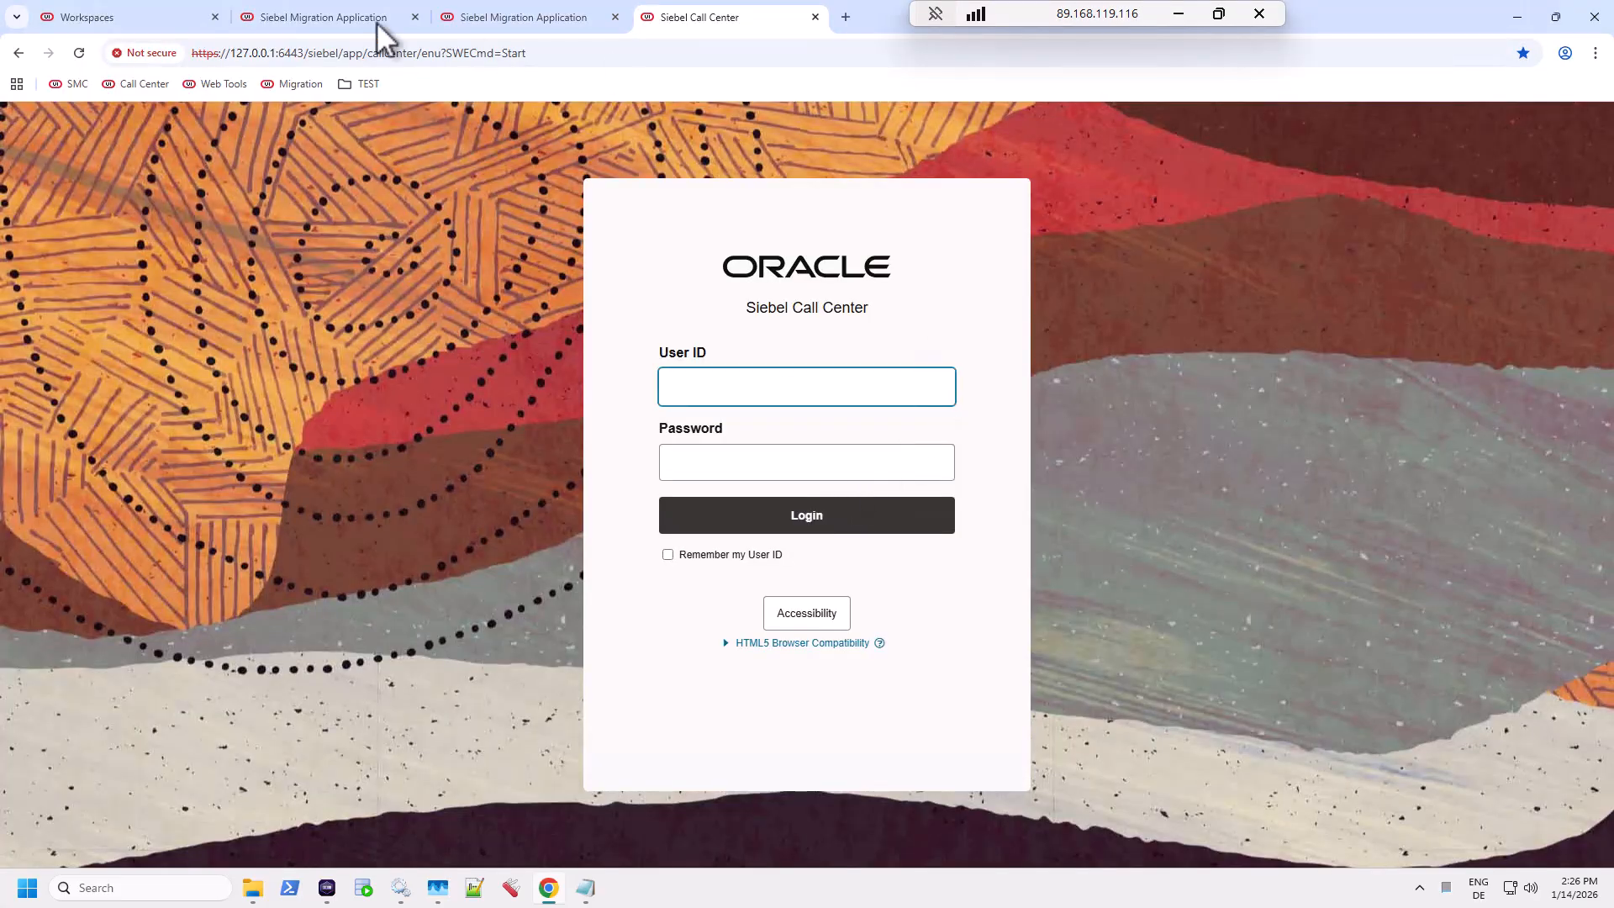
Step: Verify the TEST bookmark, sign in to Call Center with saved administrator credentials, and open Workspaces
click(366, 84)
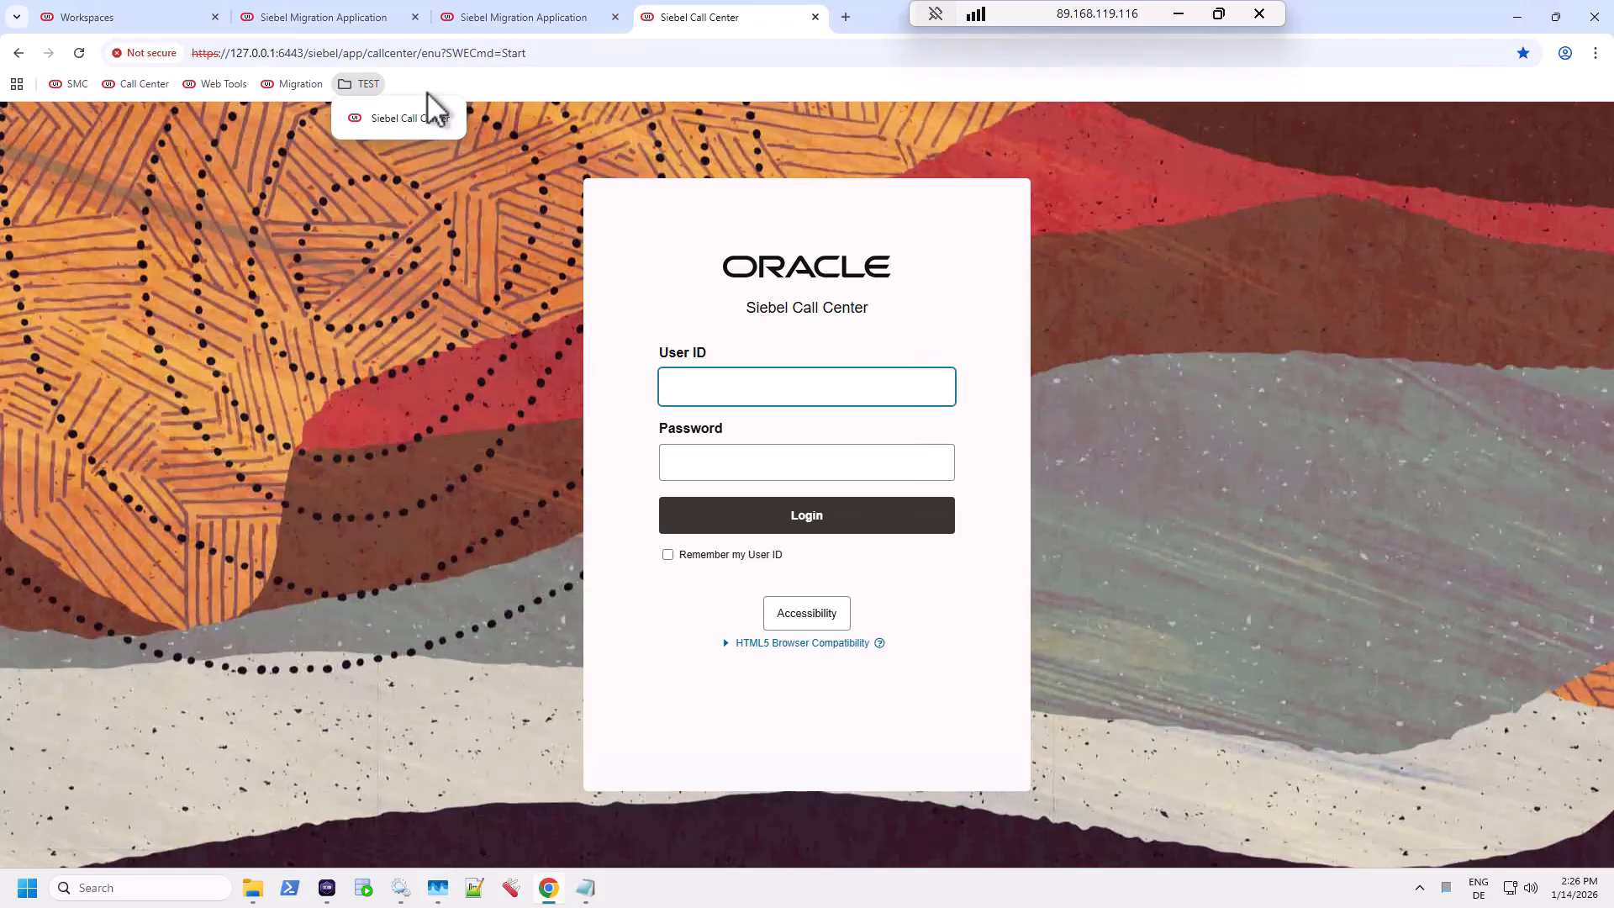
key(Escape)
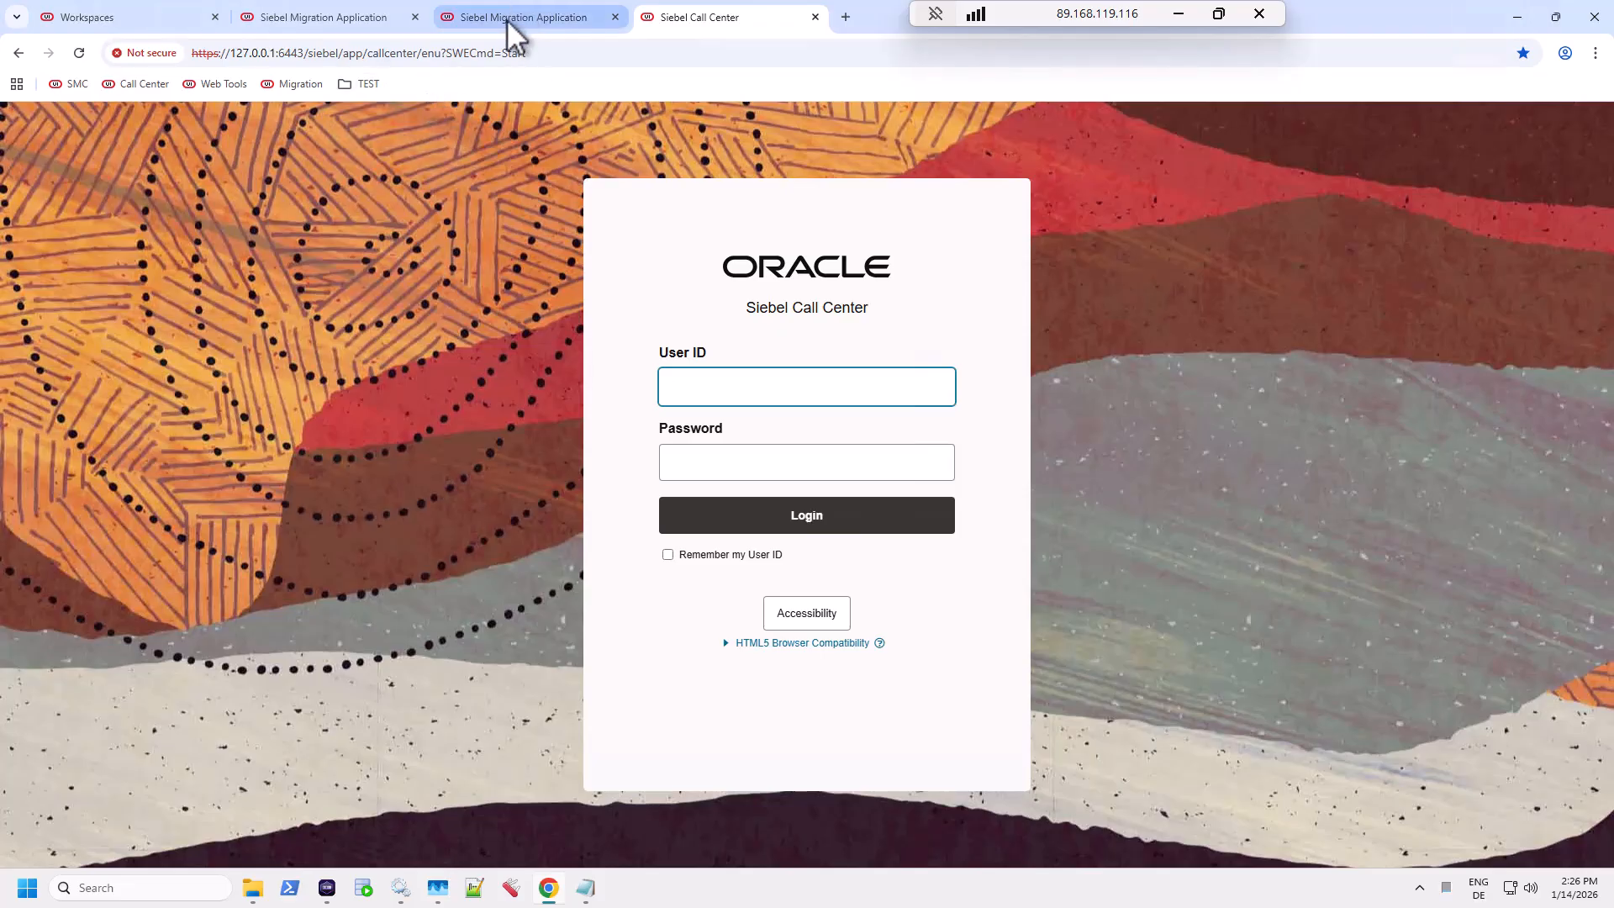
click(759, 382)
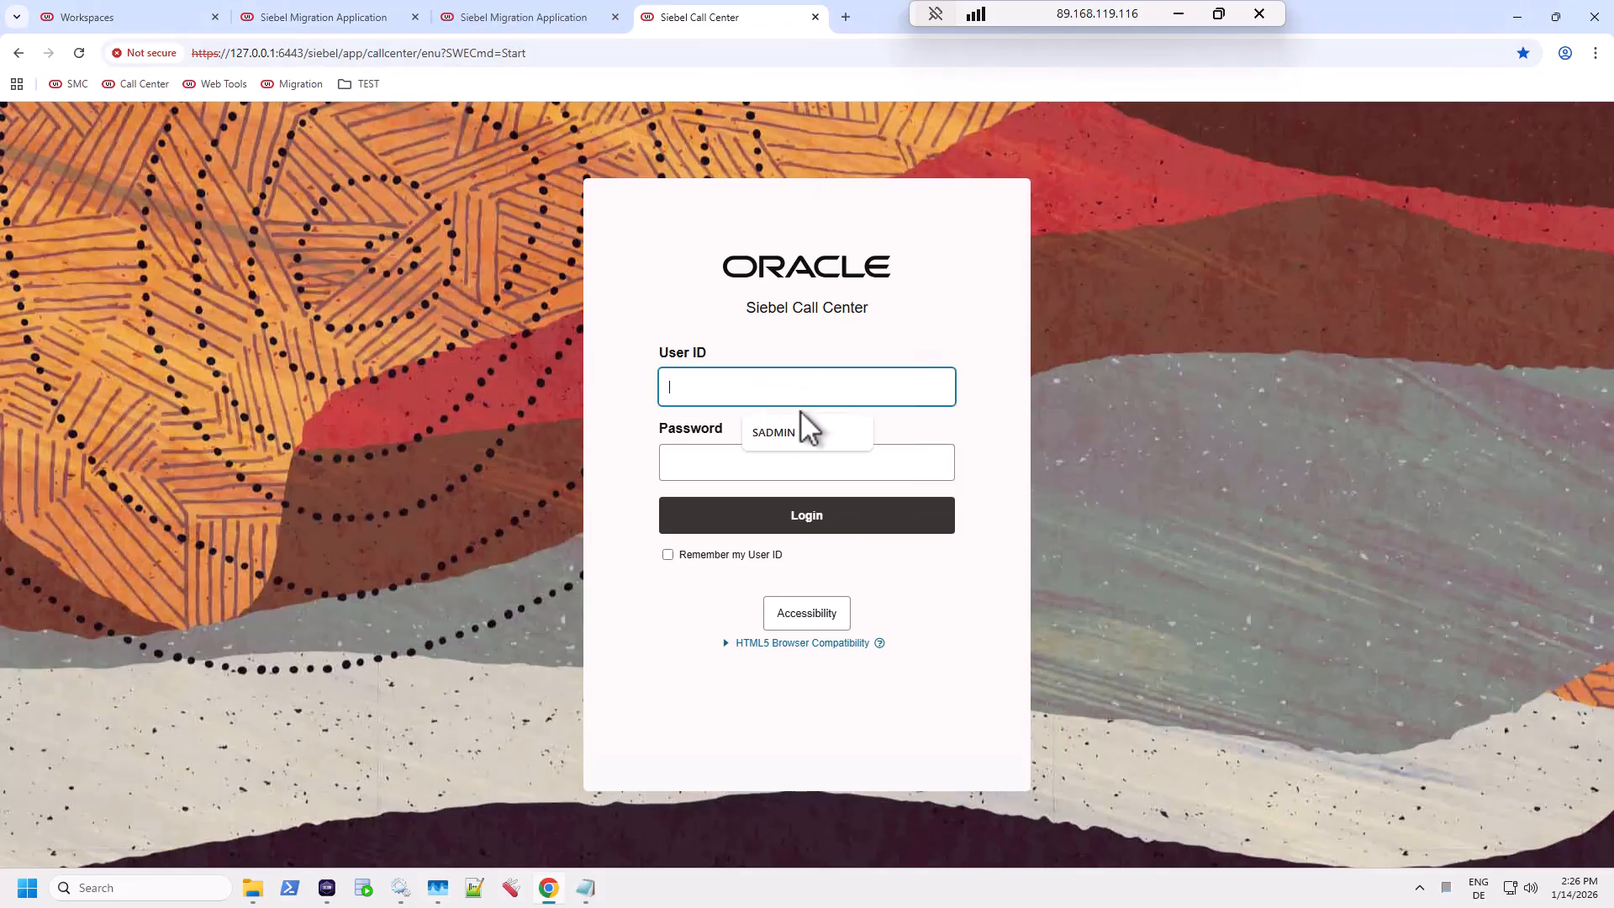
click(801, 433)
click(777, 462)
text(••••)
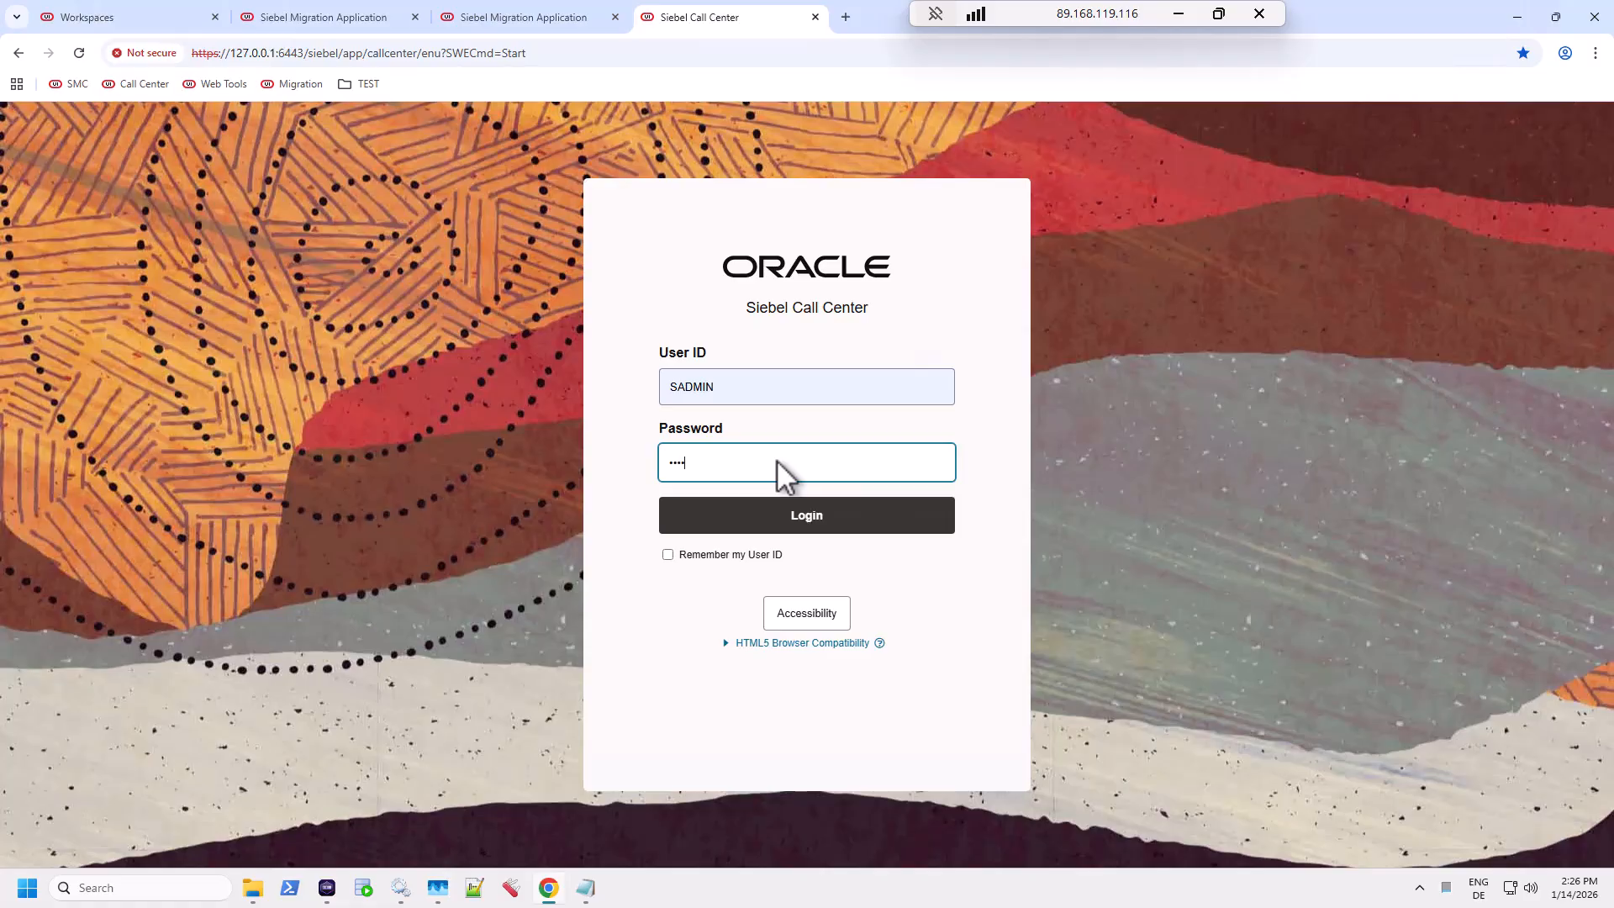
click(806, 515)
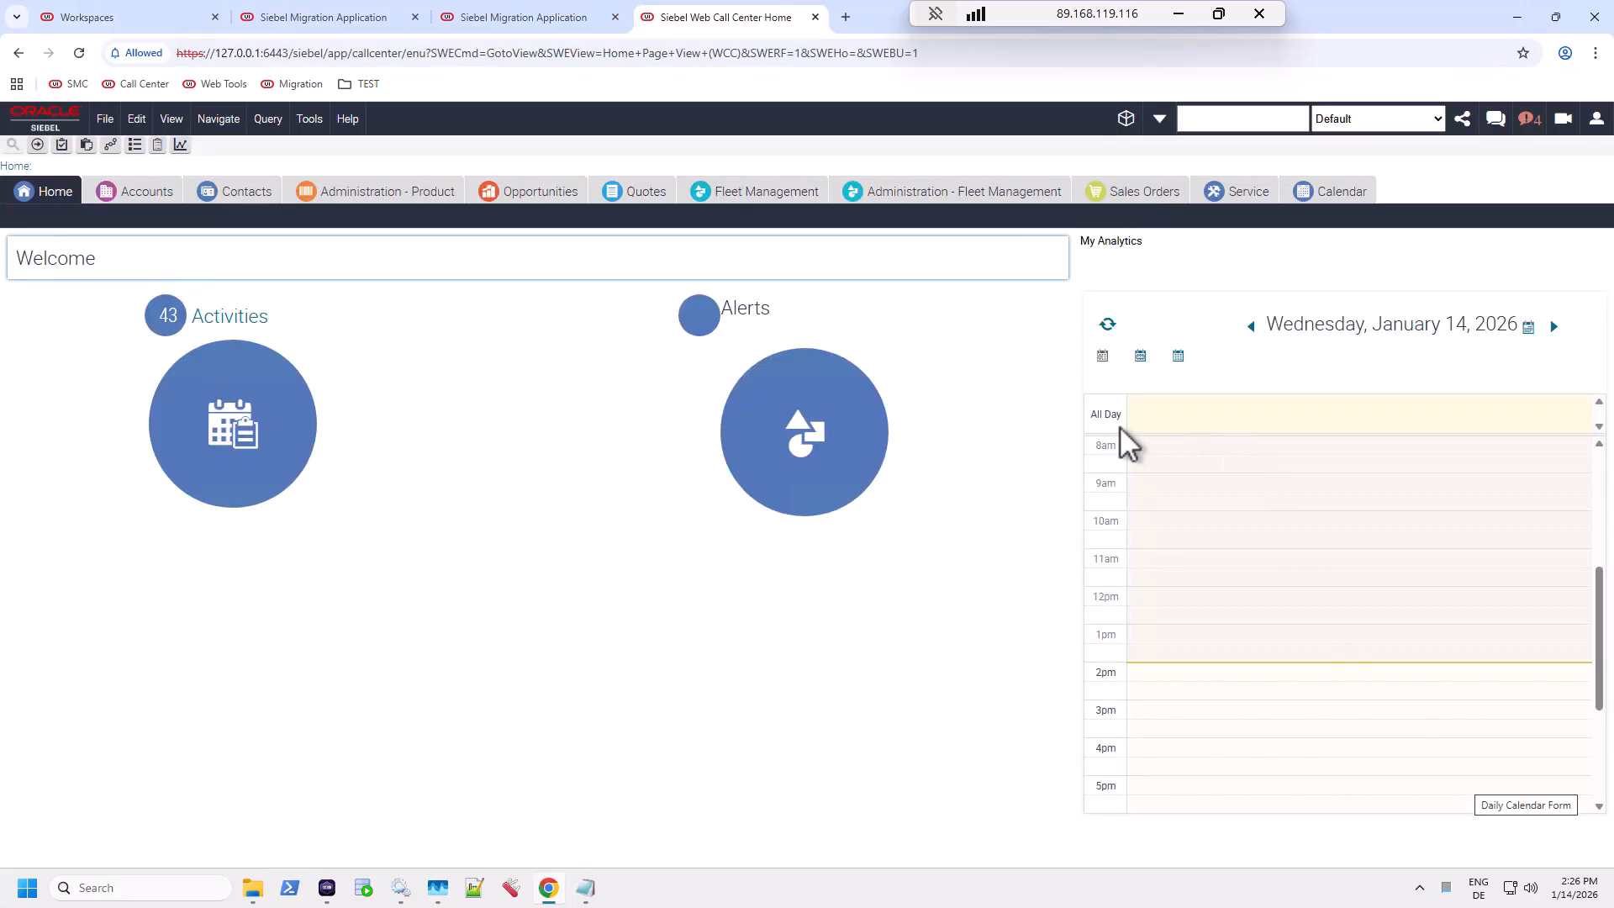
click(1125, 120)
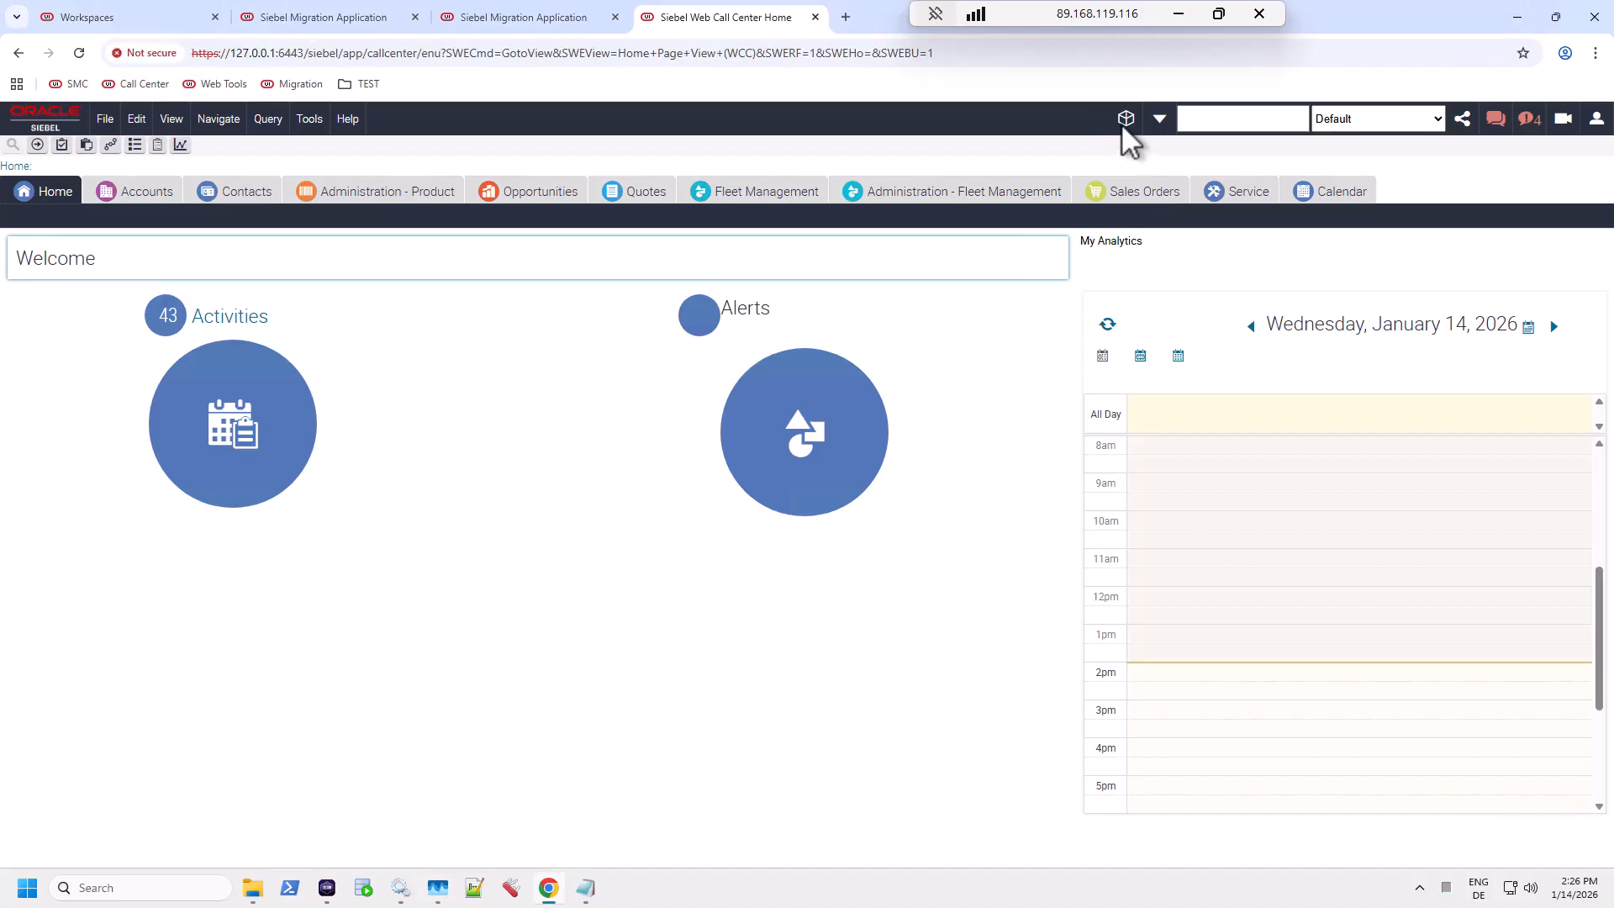
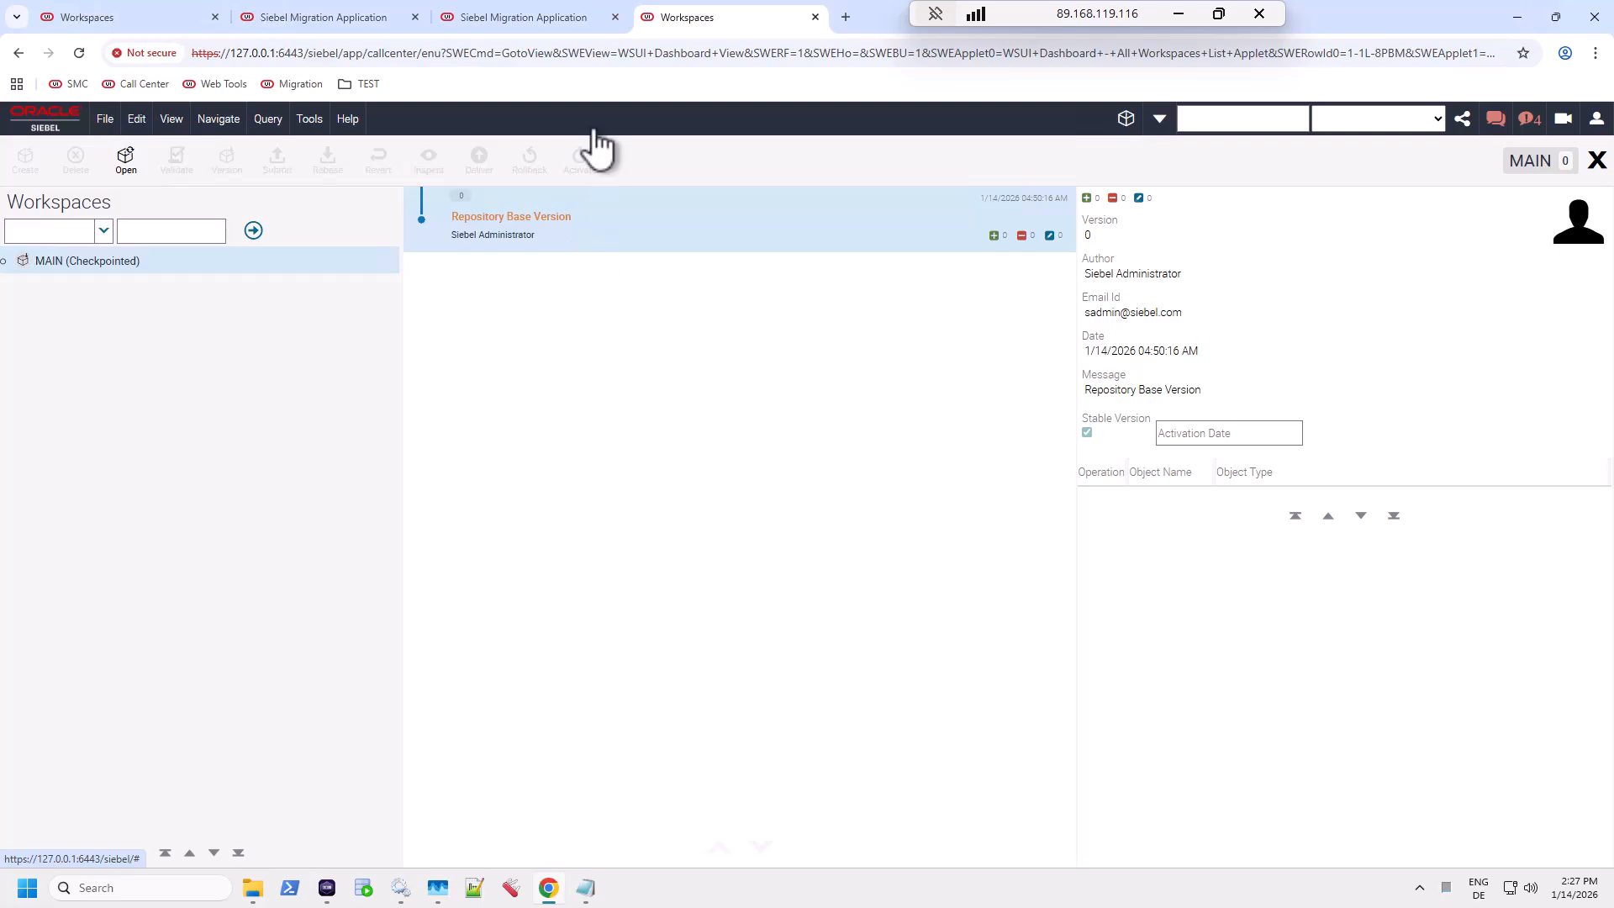
click(540, 25)
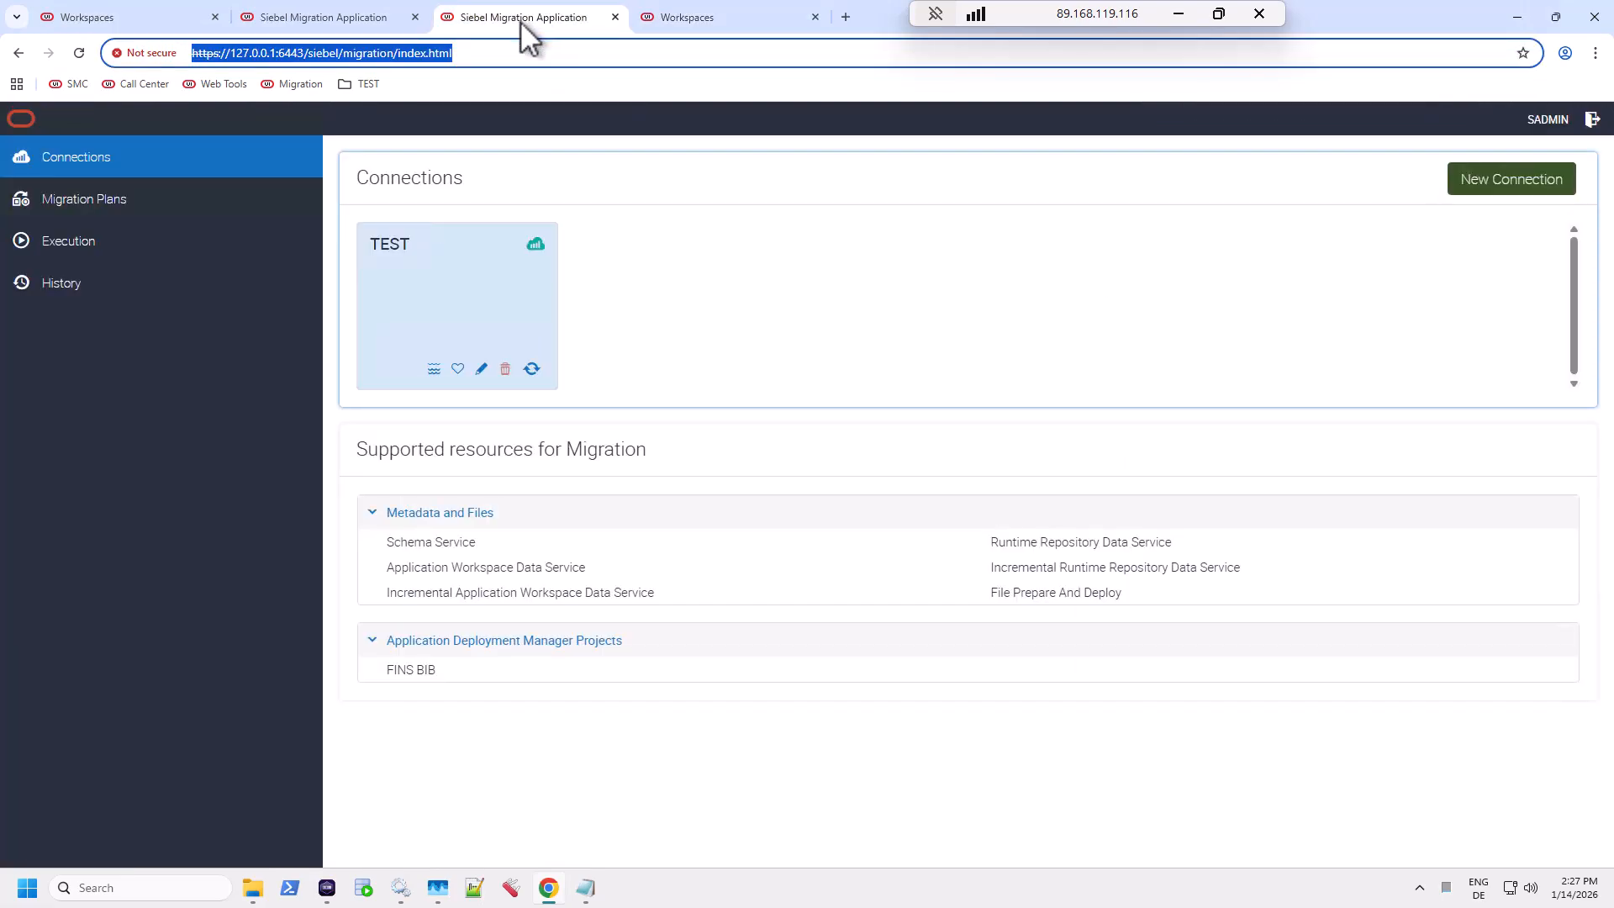
click(252, 889)
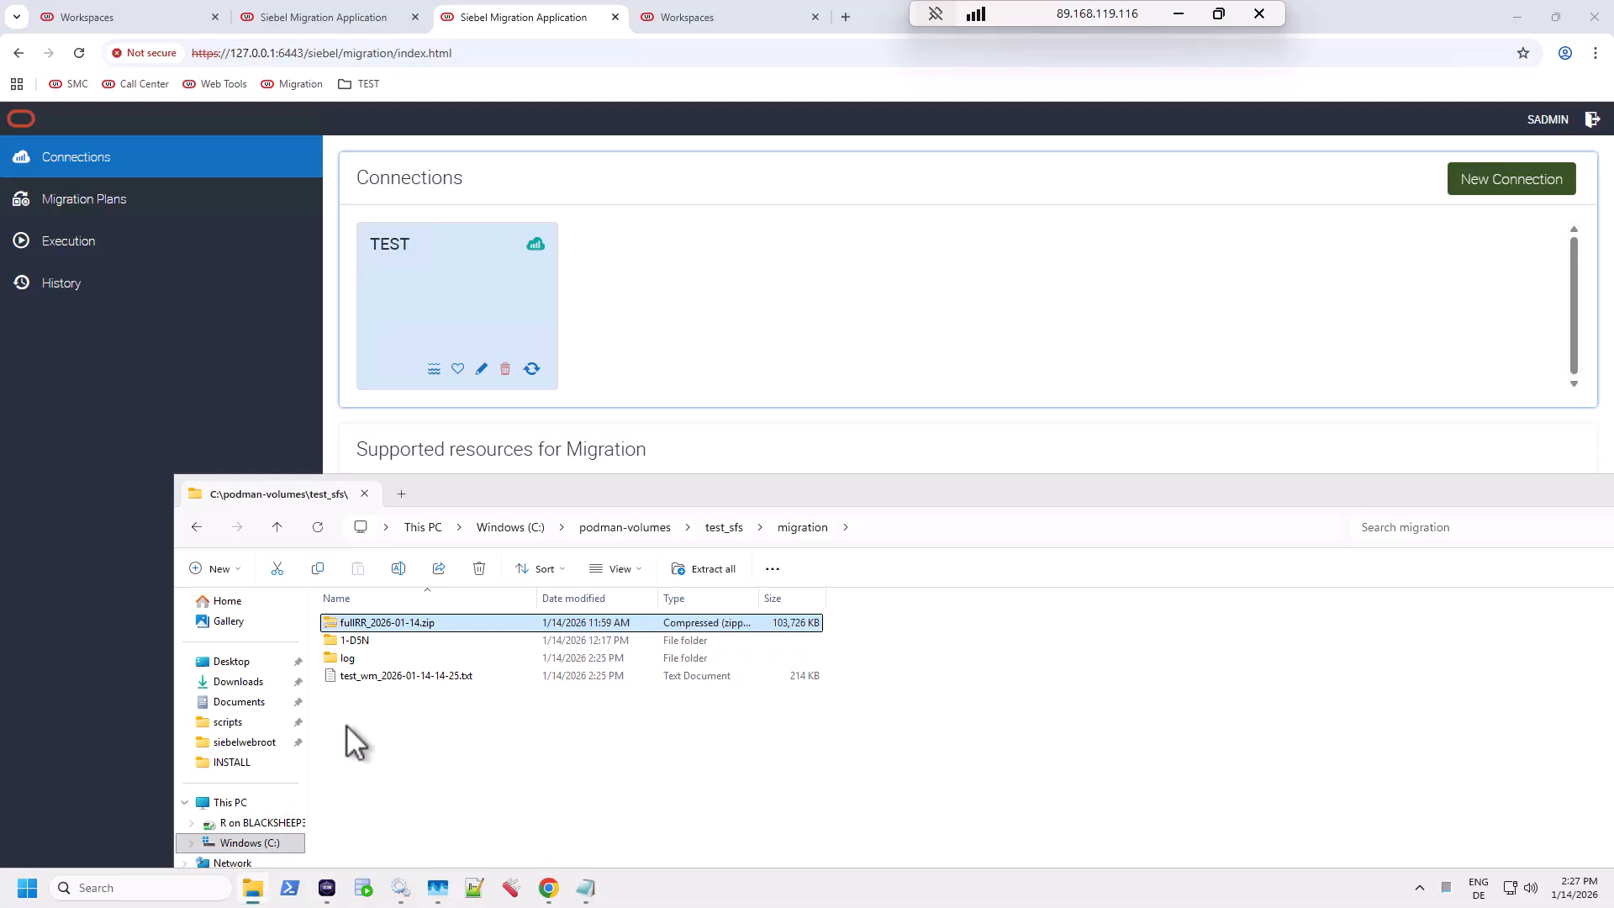
click(380, 678)
click(380, 678)
key(ctrl+c)
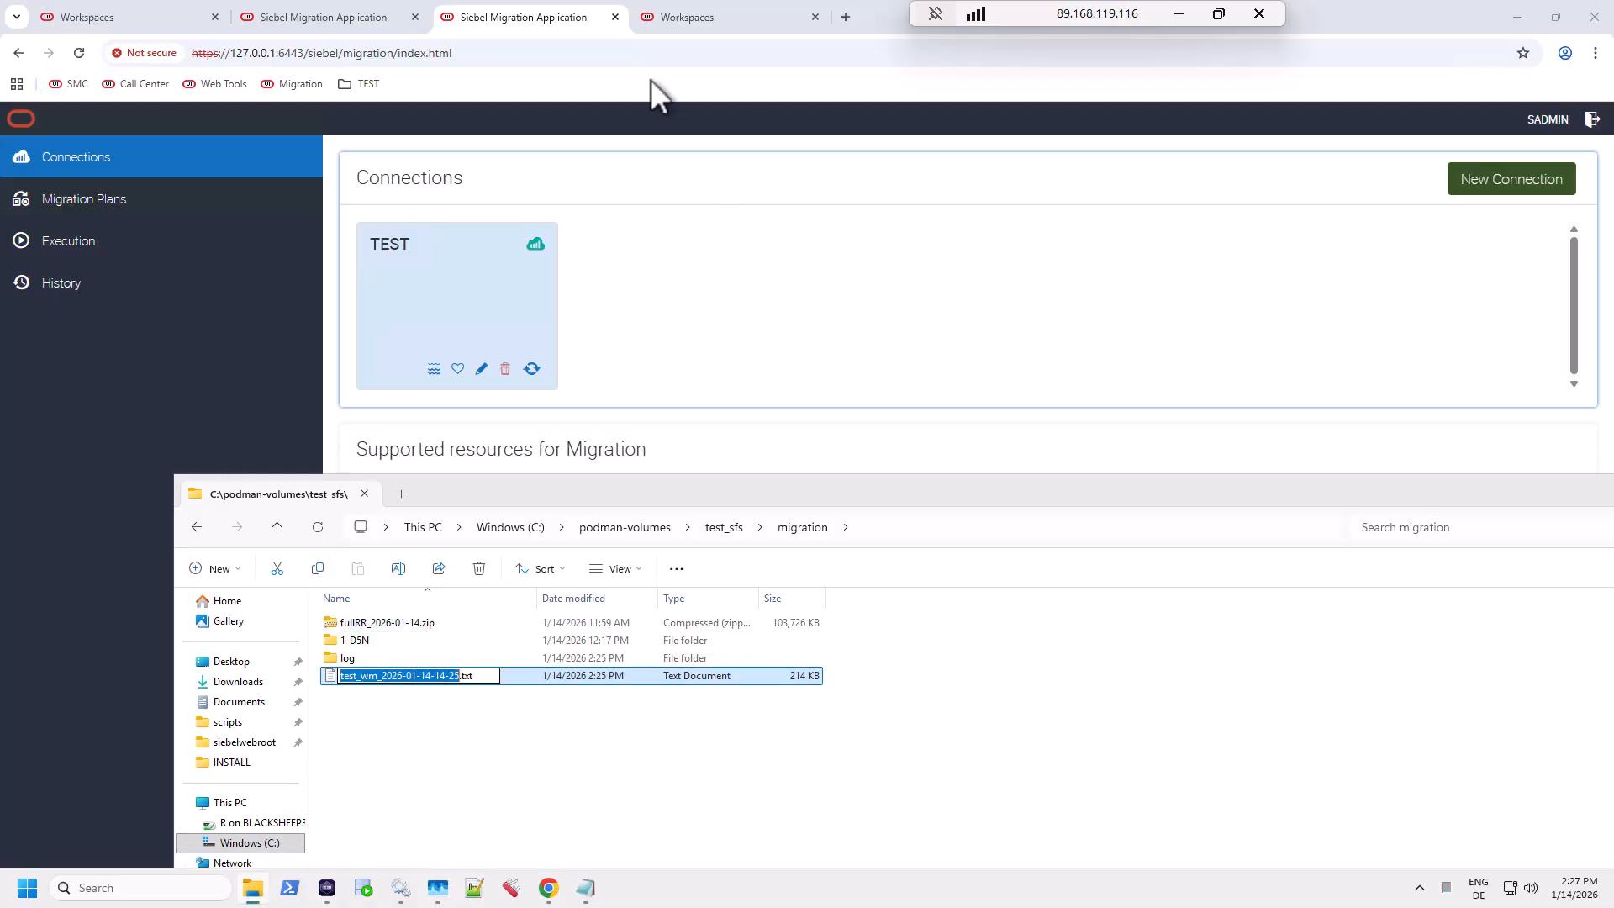
Step: In DEV, save plan Inc RR Export (description 'inc', source DEV) with Incremental Runtime Repository Data Service
click(319, 24)
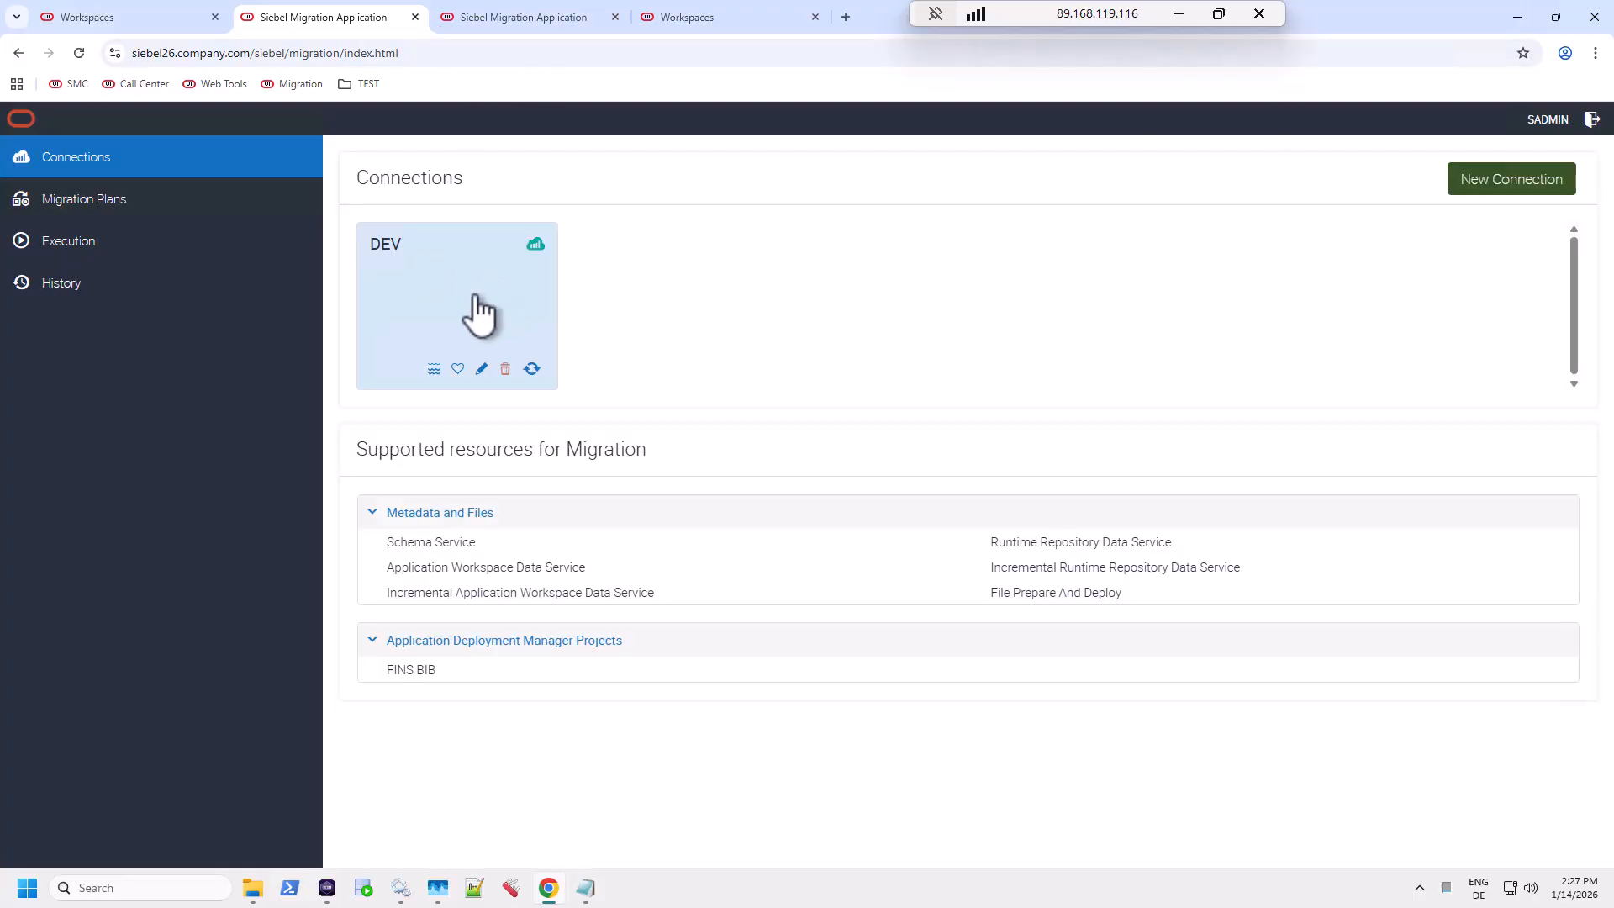
click(98, 206)
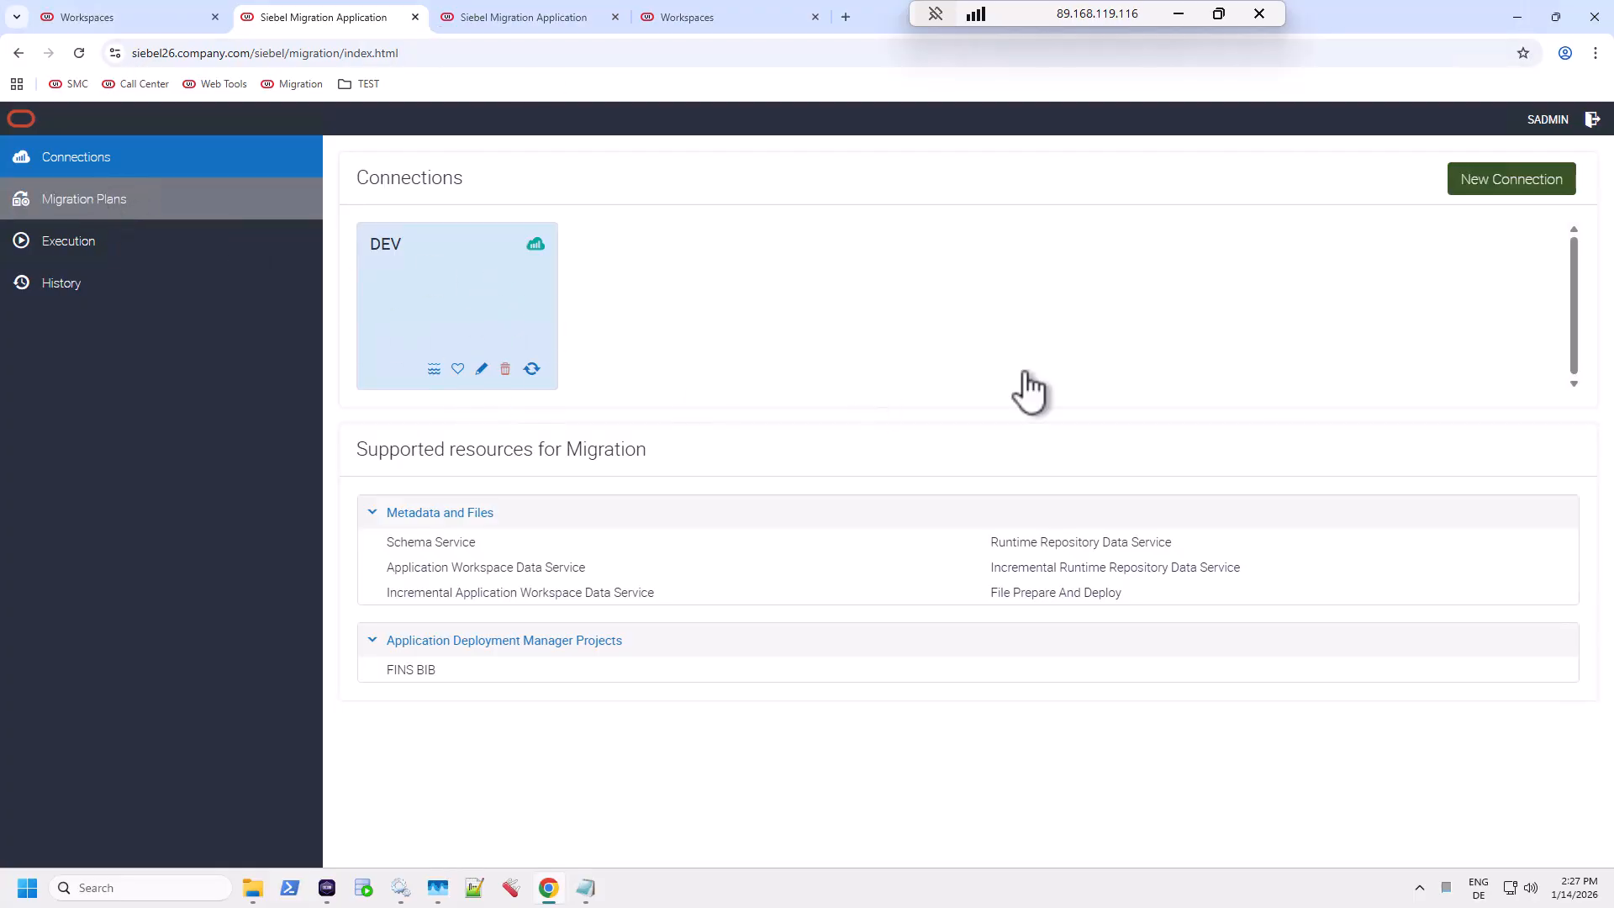
click(1509, 191)
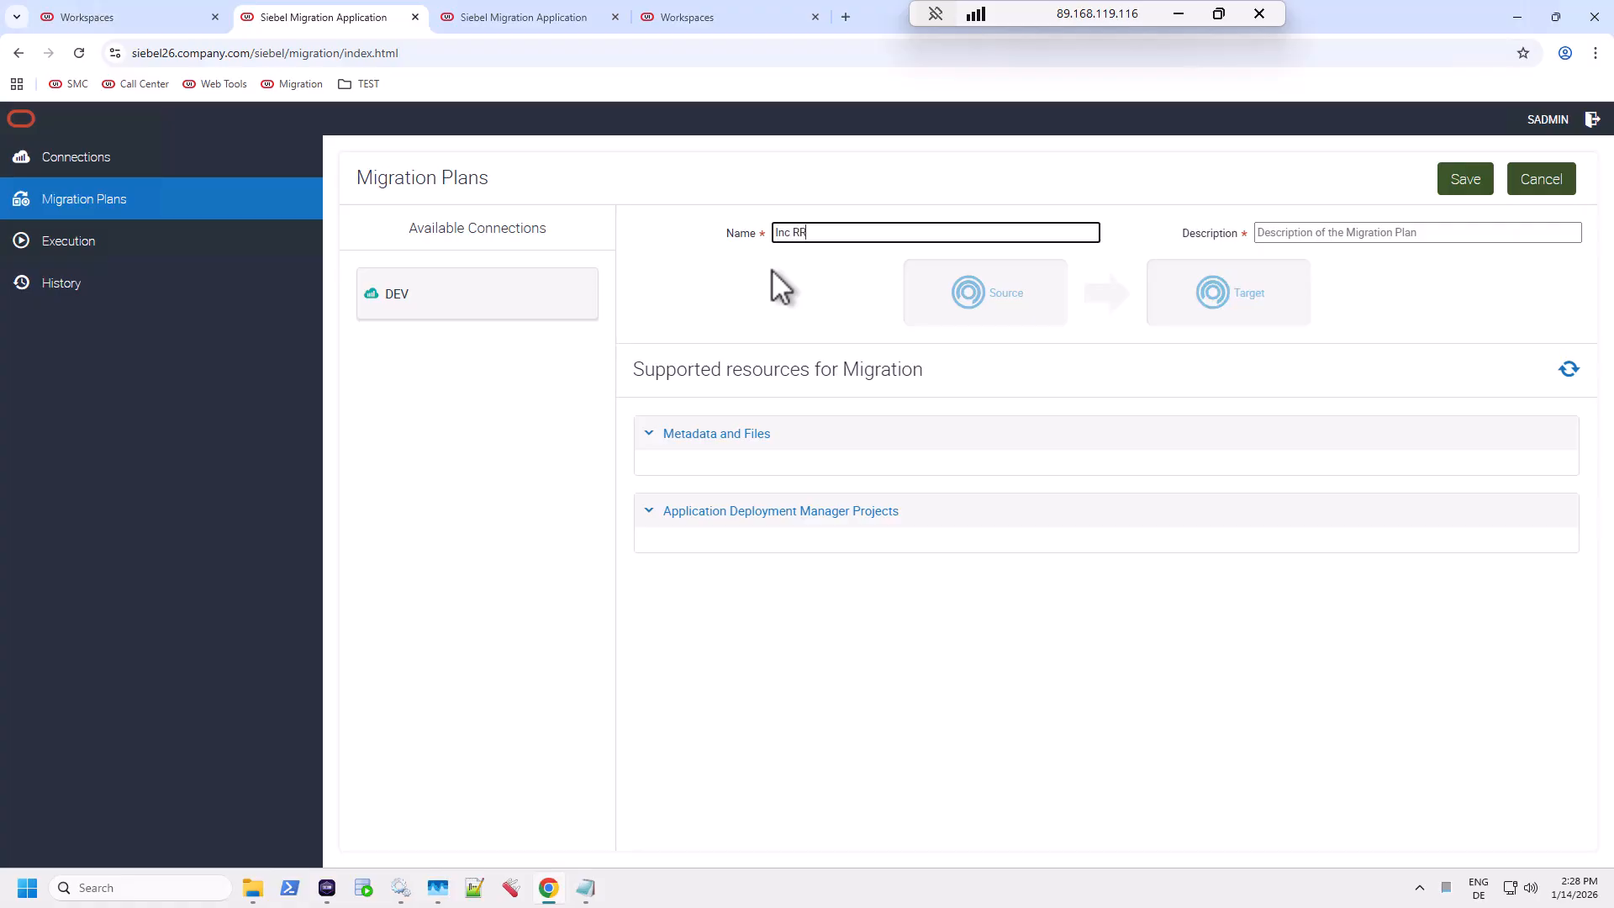
text(Inc RR Export)
key(Tab)
text(inc)
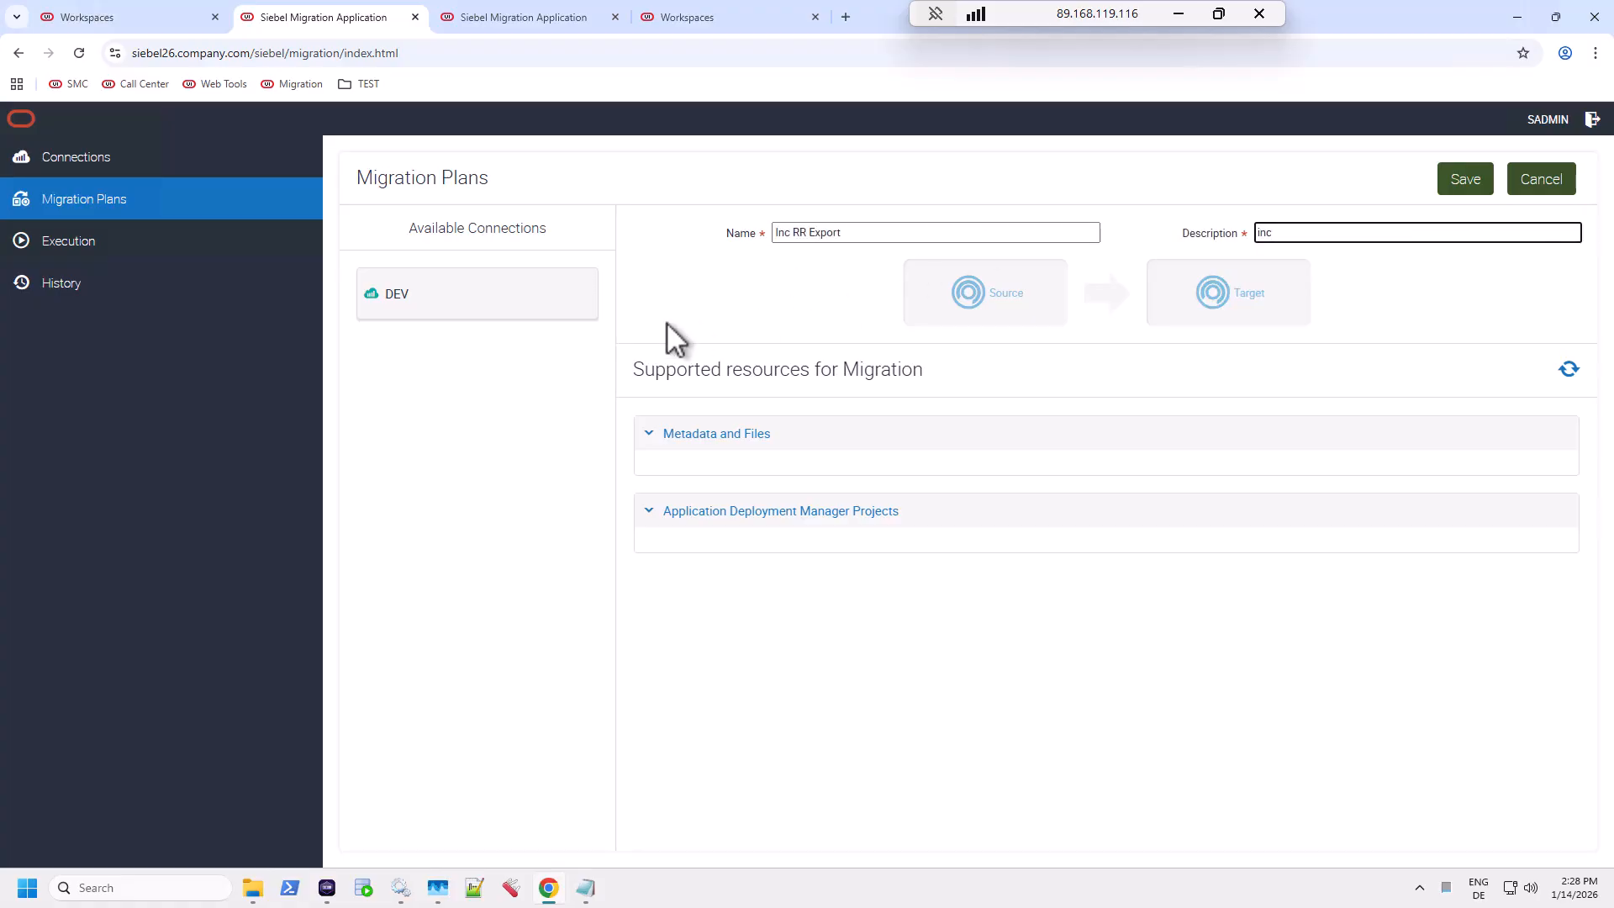
drag(500, 294, 988, 290)
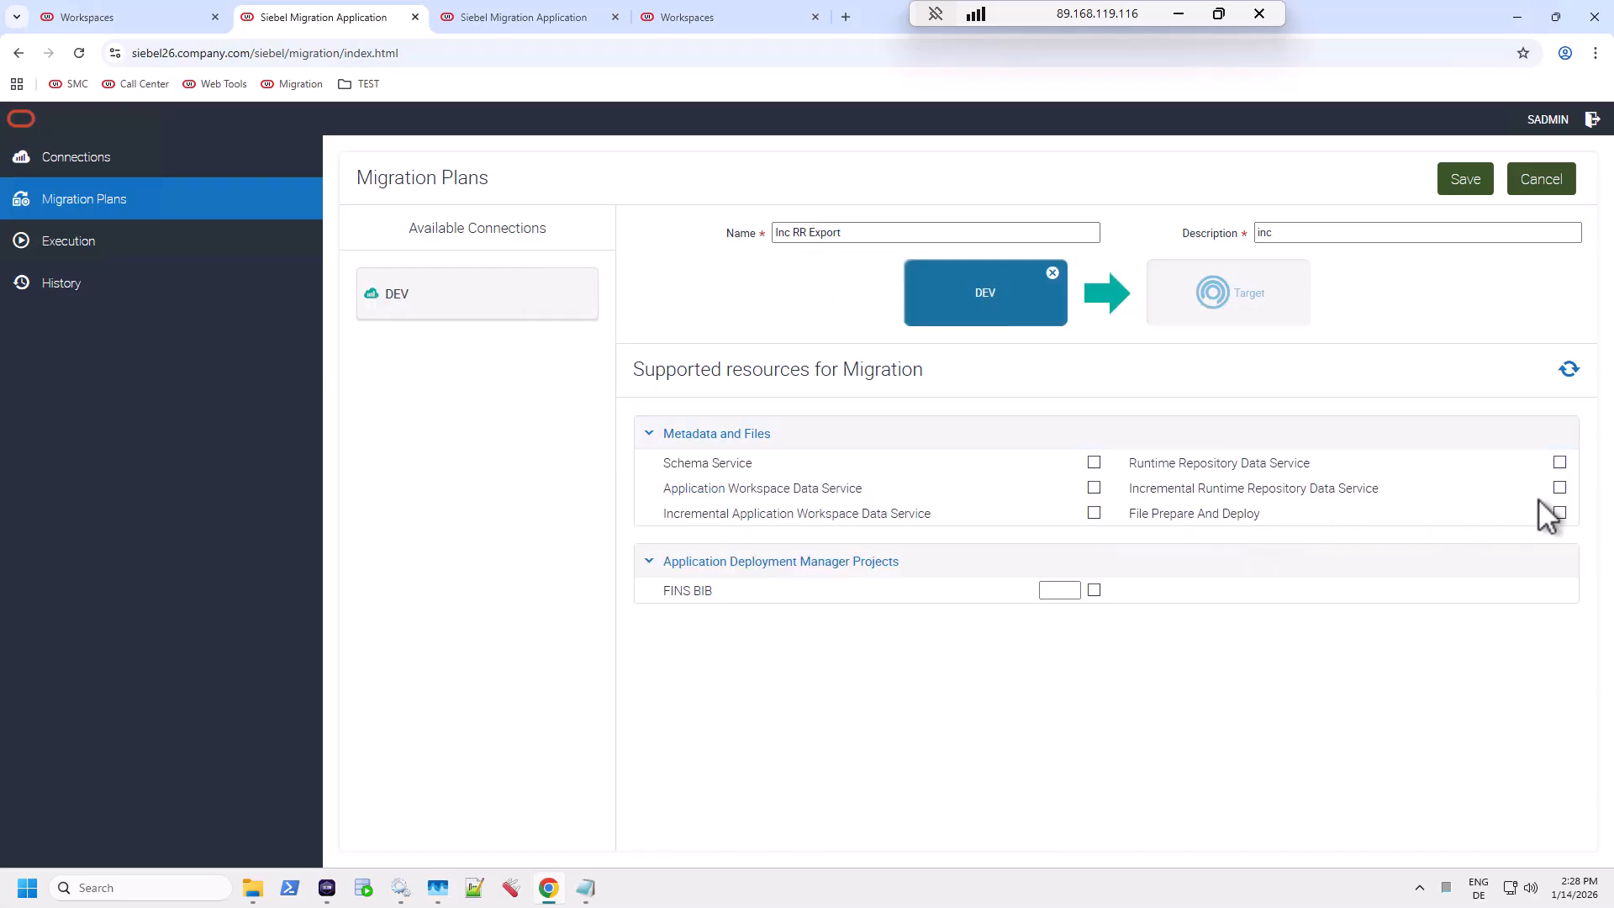
click(1560, 488)
click(1472, 195)
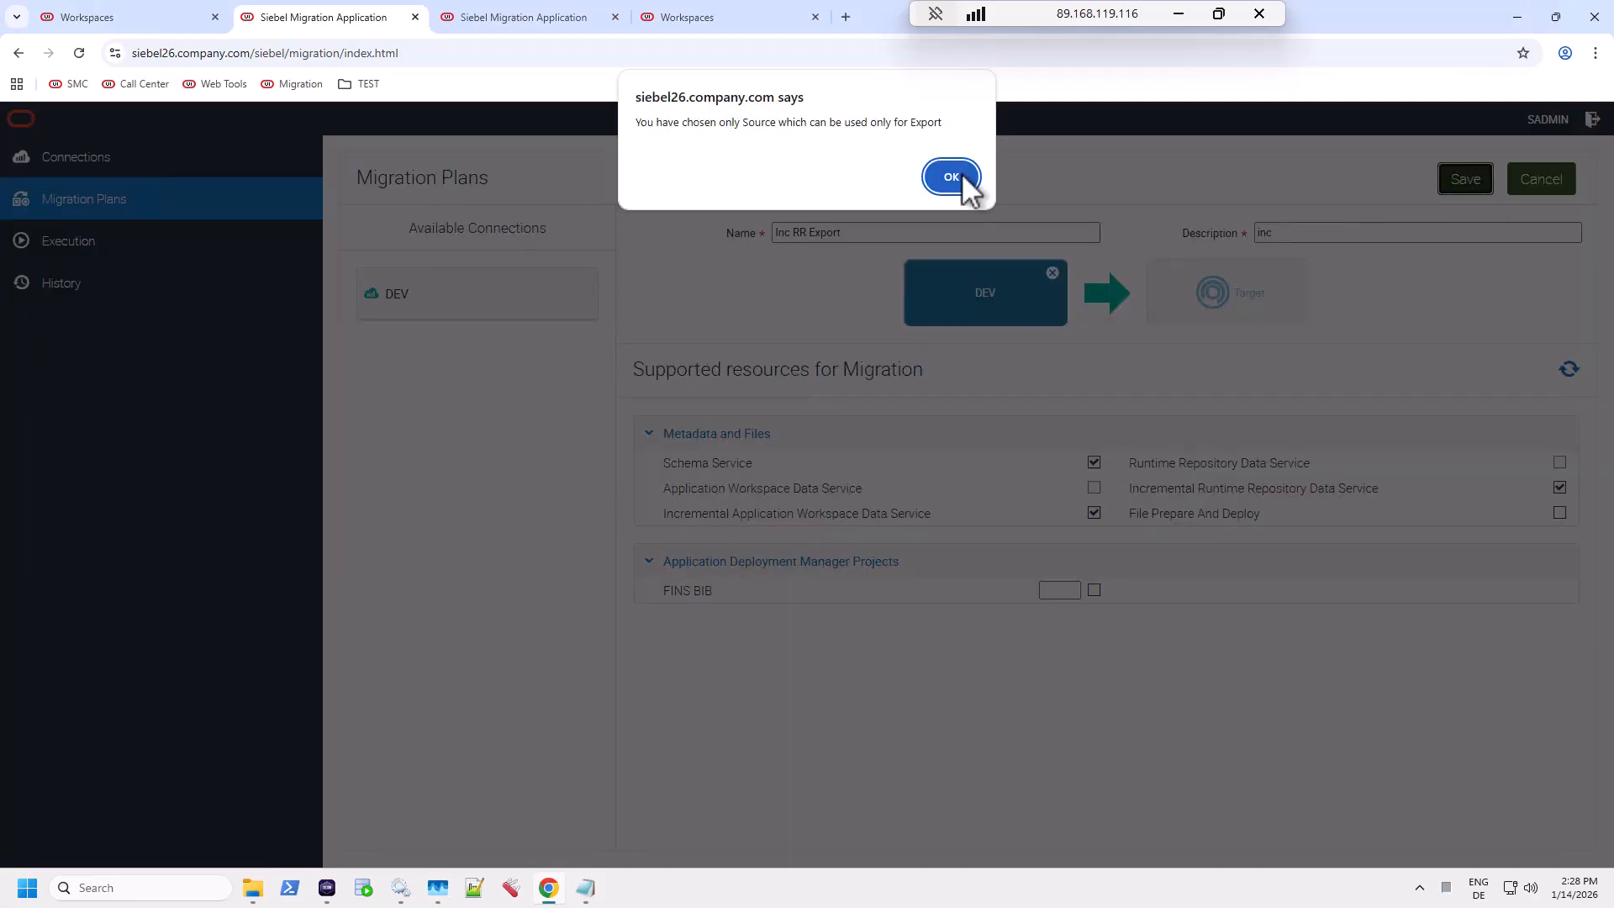
click(958, 178)
click(164, 252)
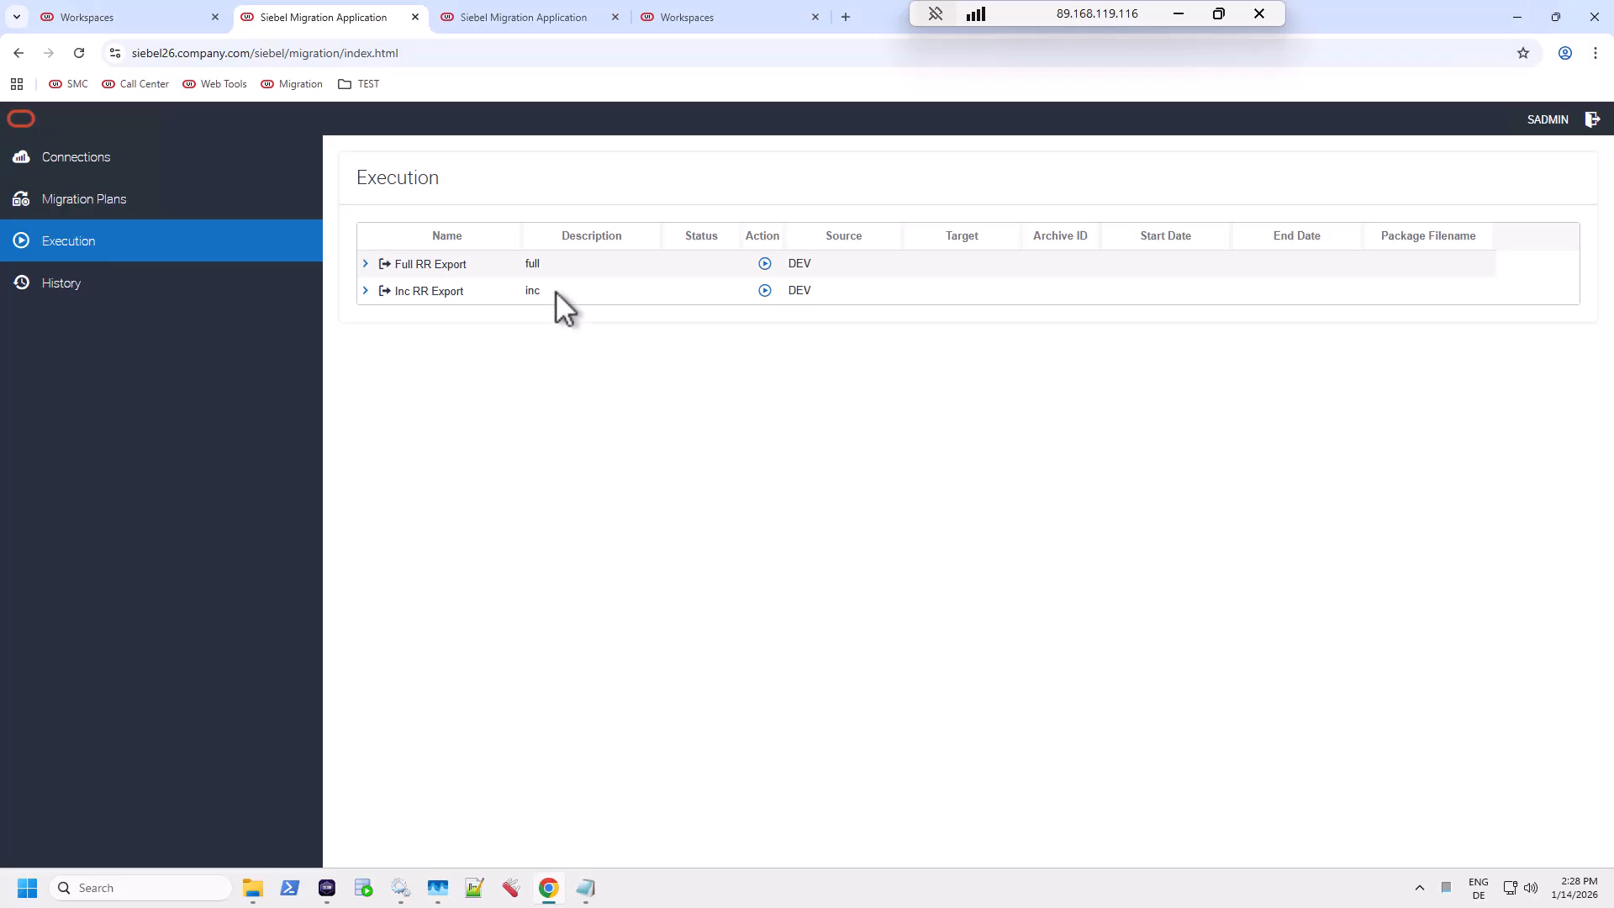
click(764, 291)
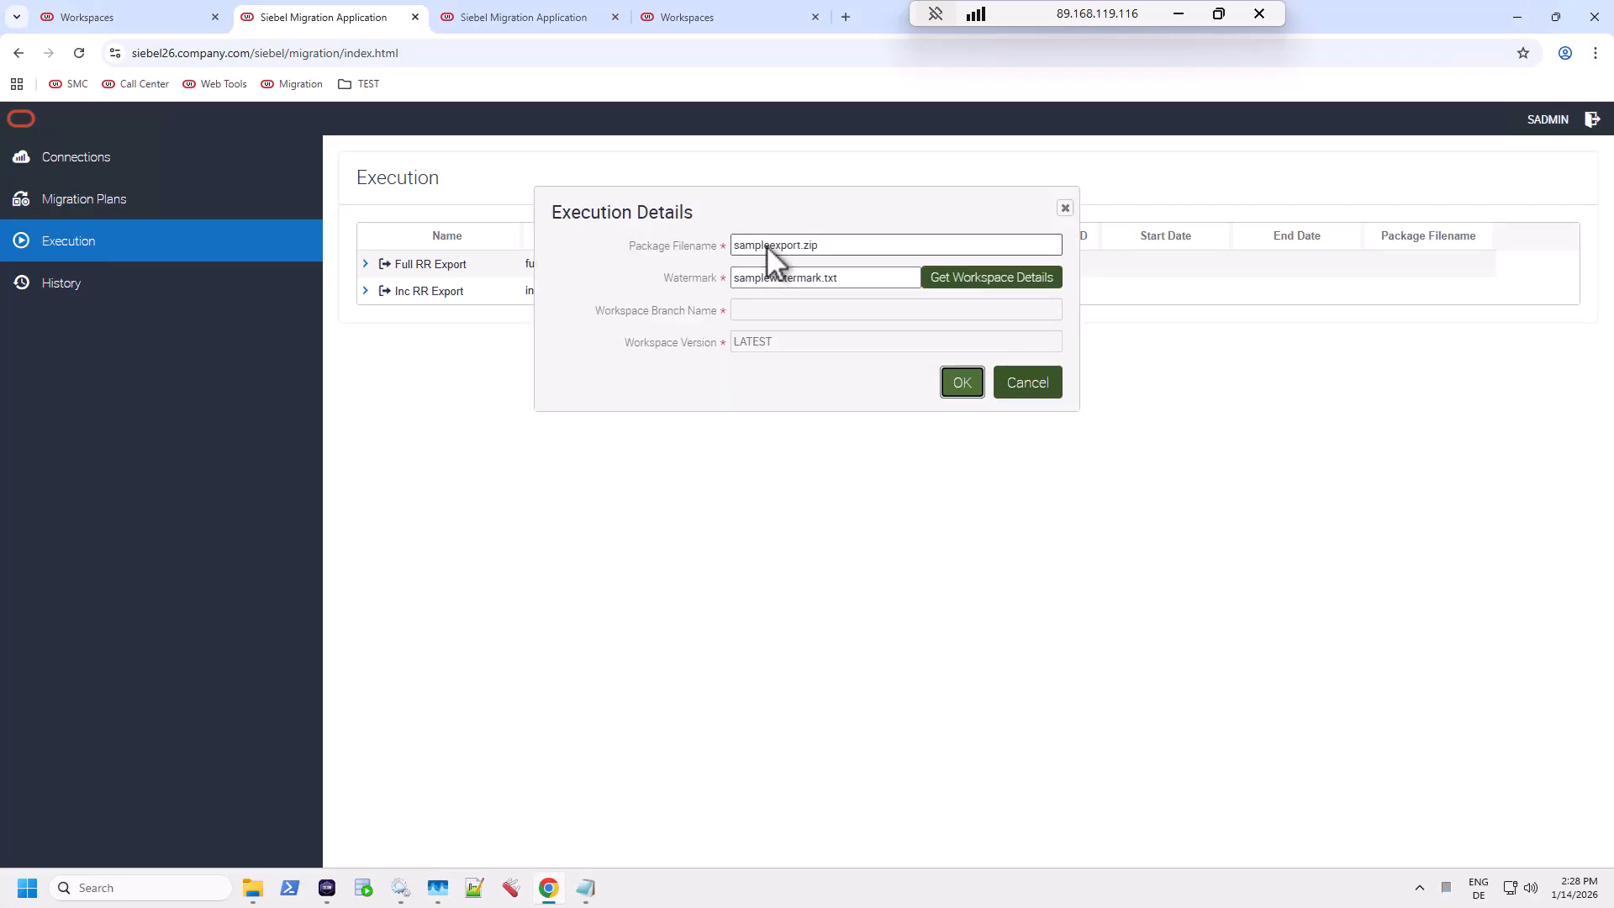
double_click(764, 245)
double_click(770, 276)
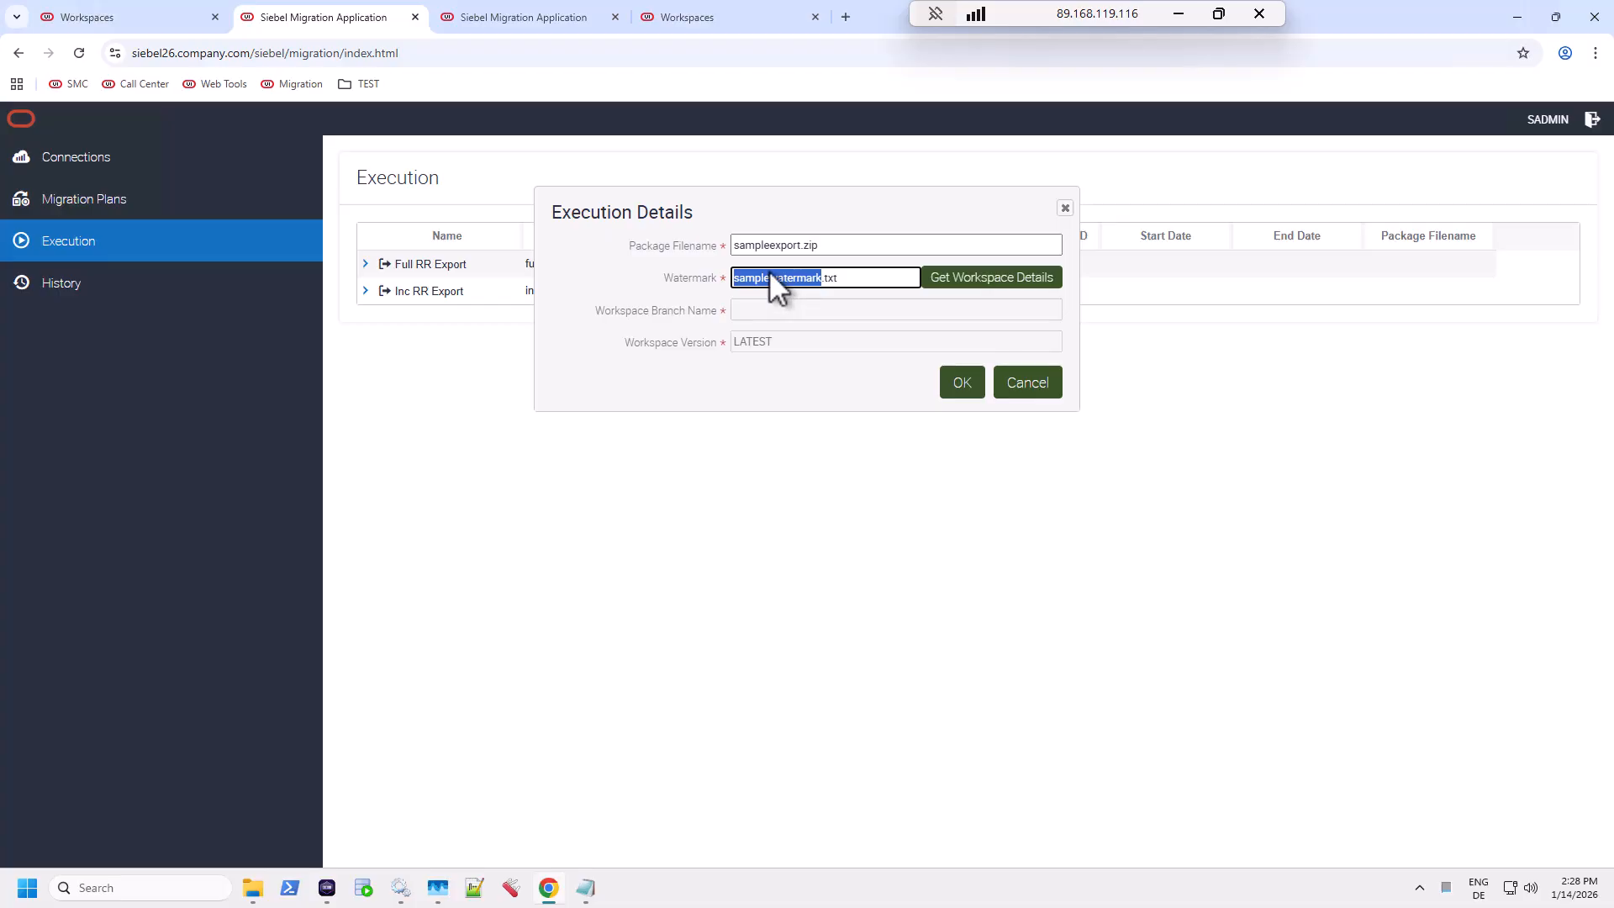
key(ctrl+v)
double_click(759, 246)
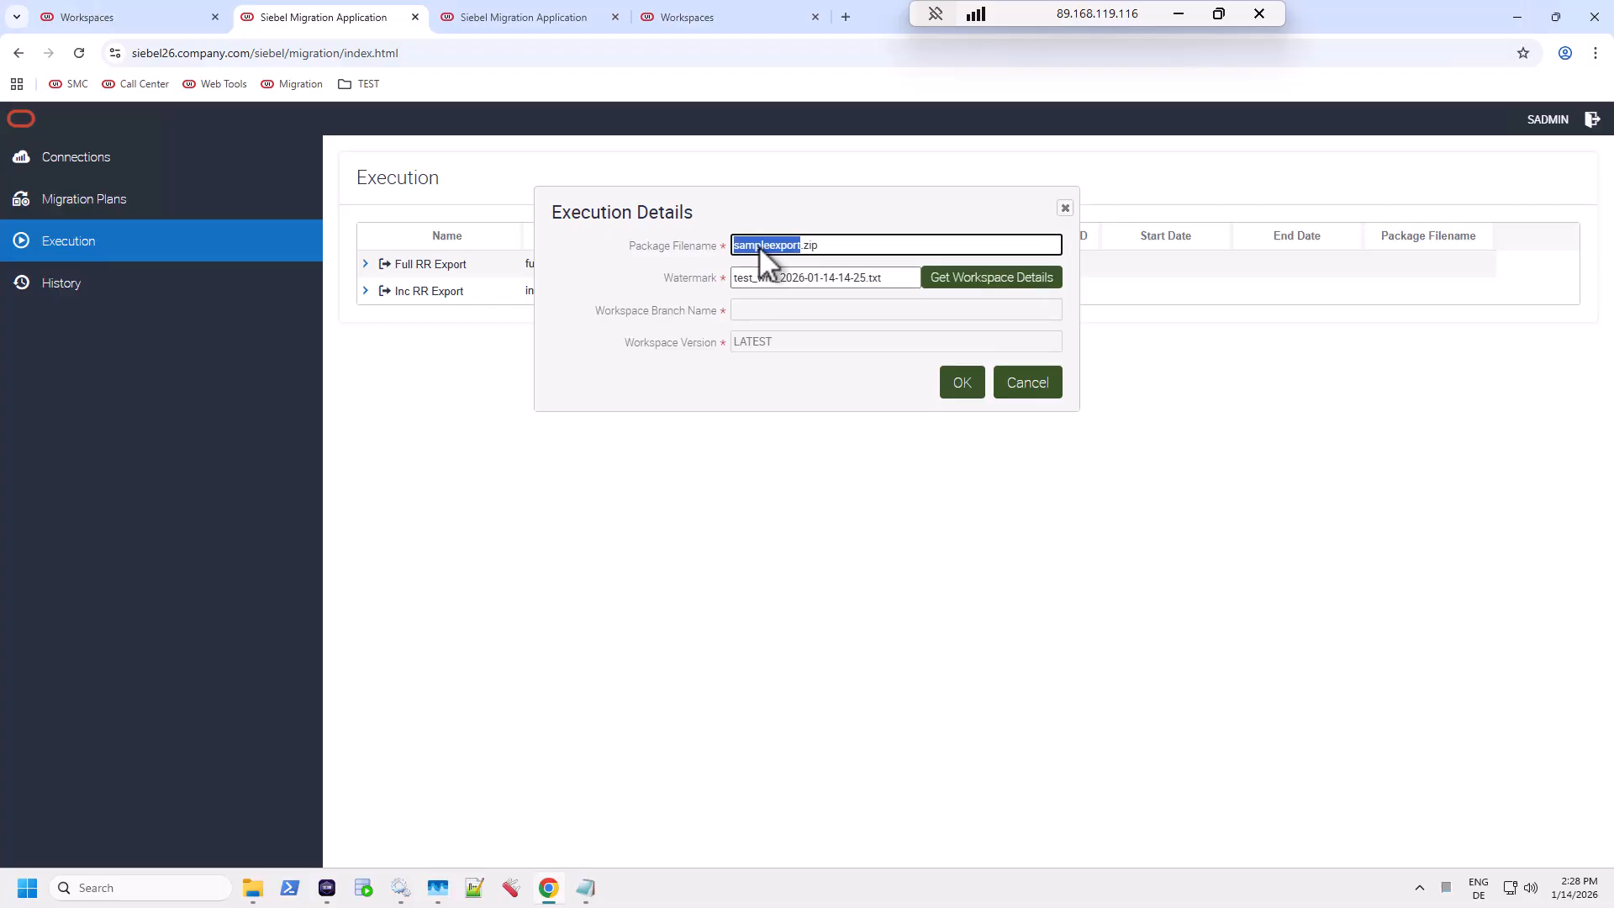
key(ctrl+v)
drag(773, 246, 716, 245)
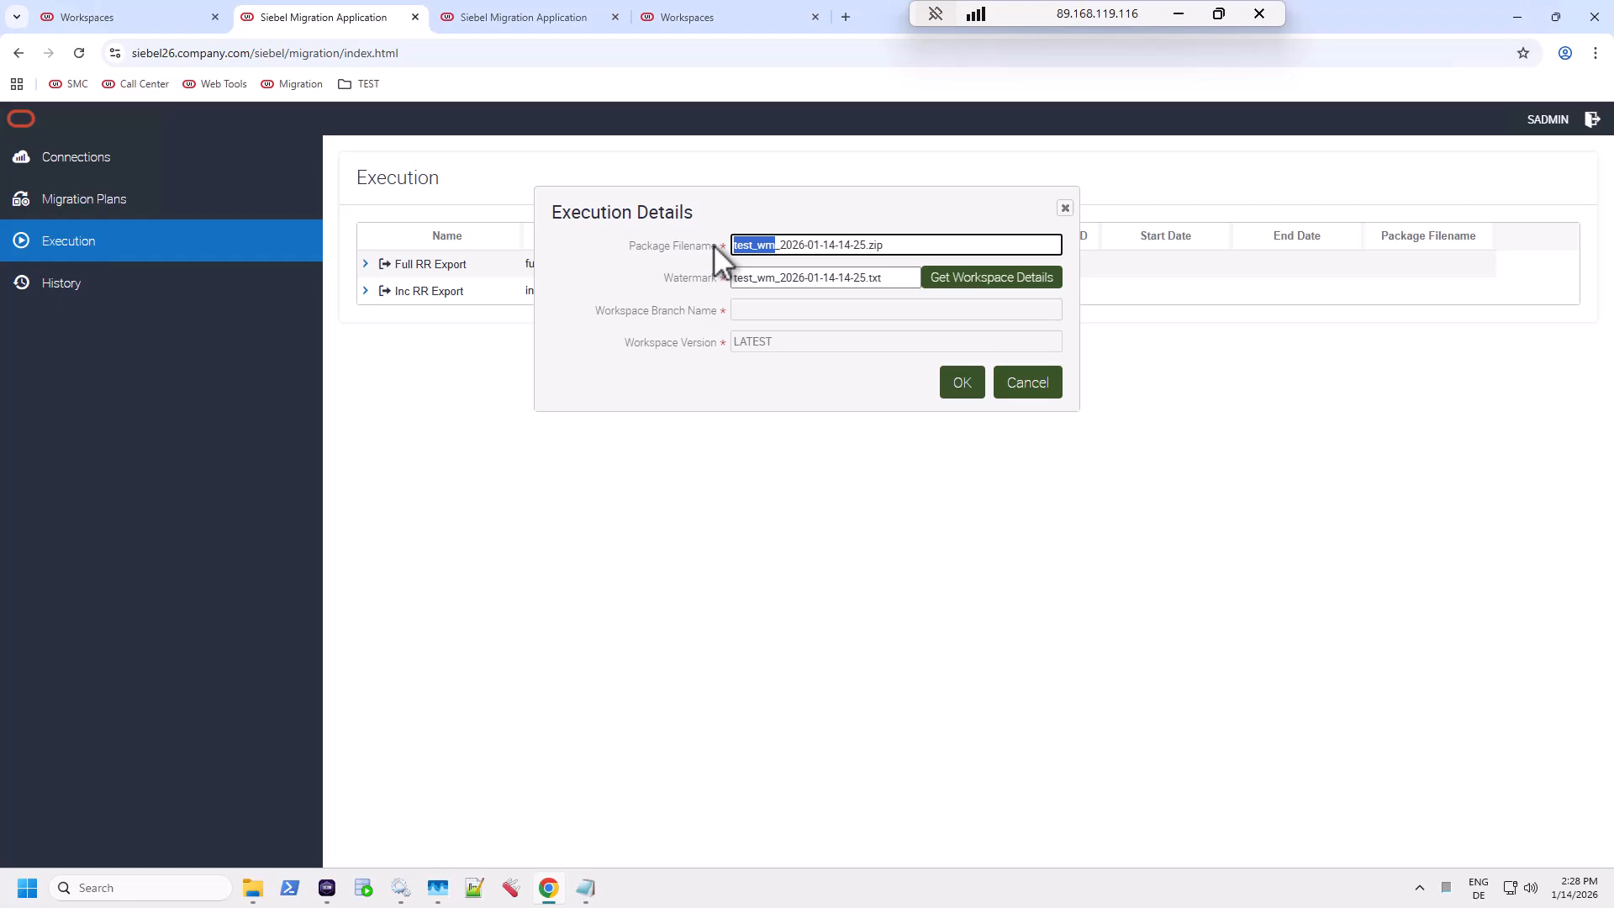
text(incrr)
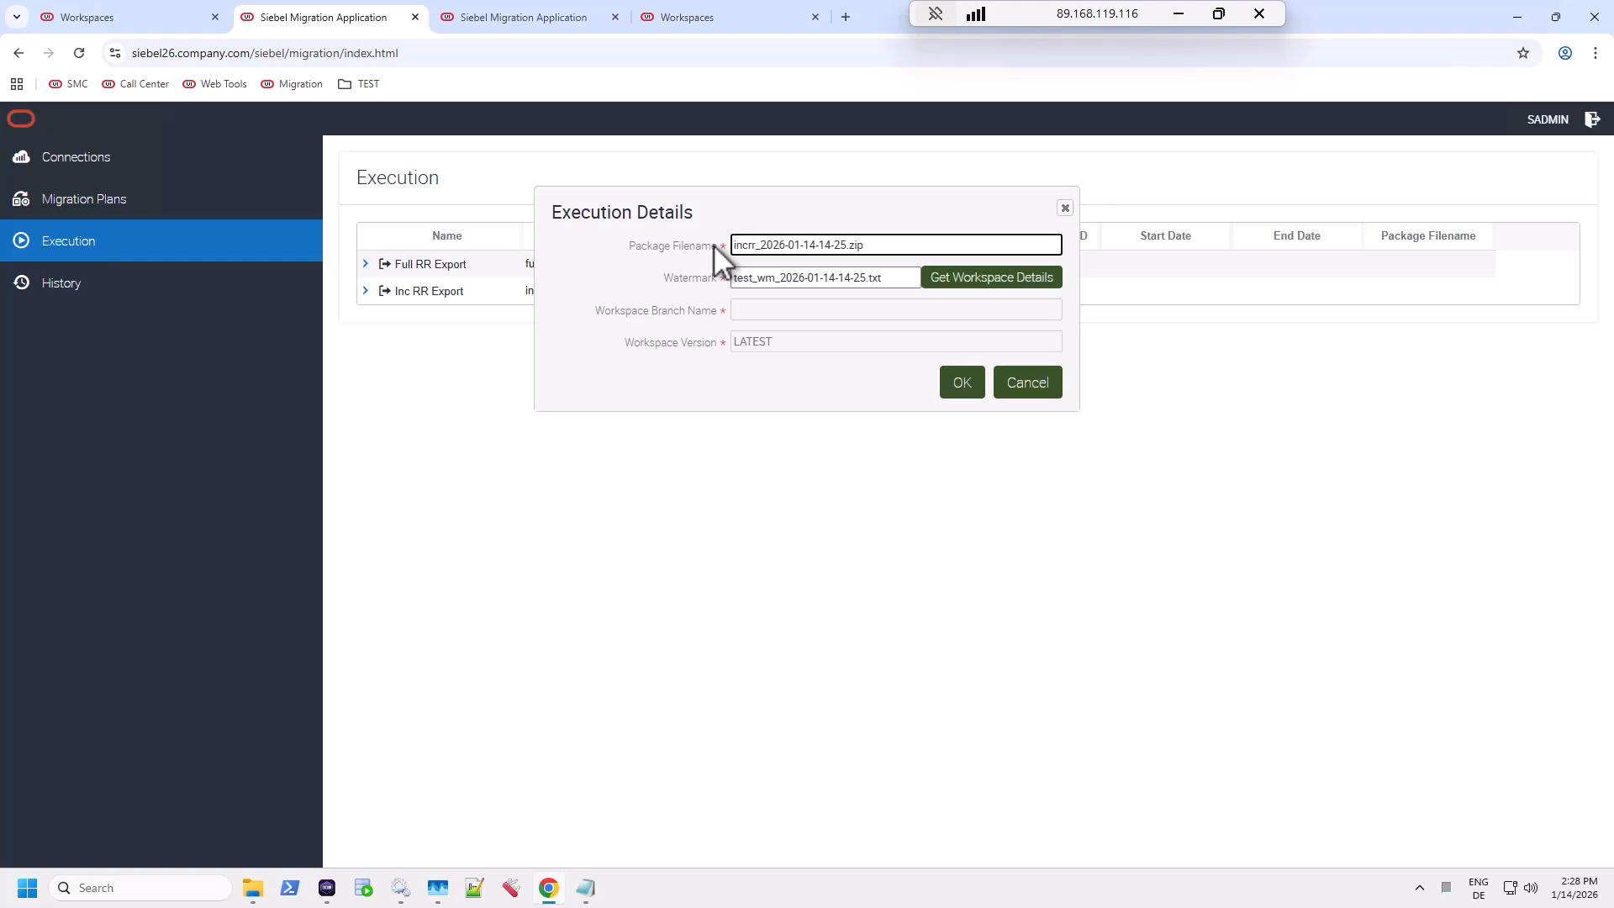
Step: Fetch the workspace details, confirm version 1, and launch the export
click(978, 282)
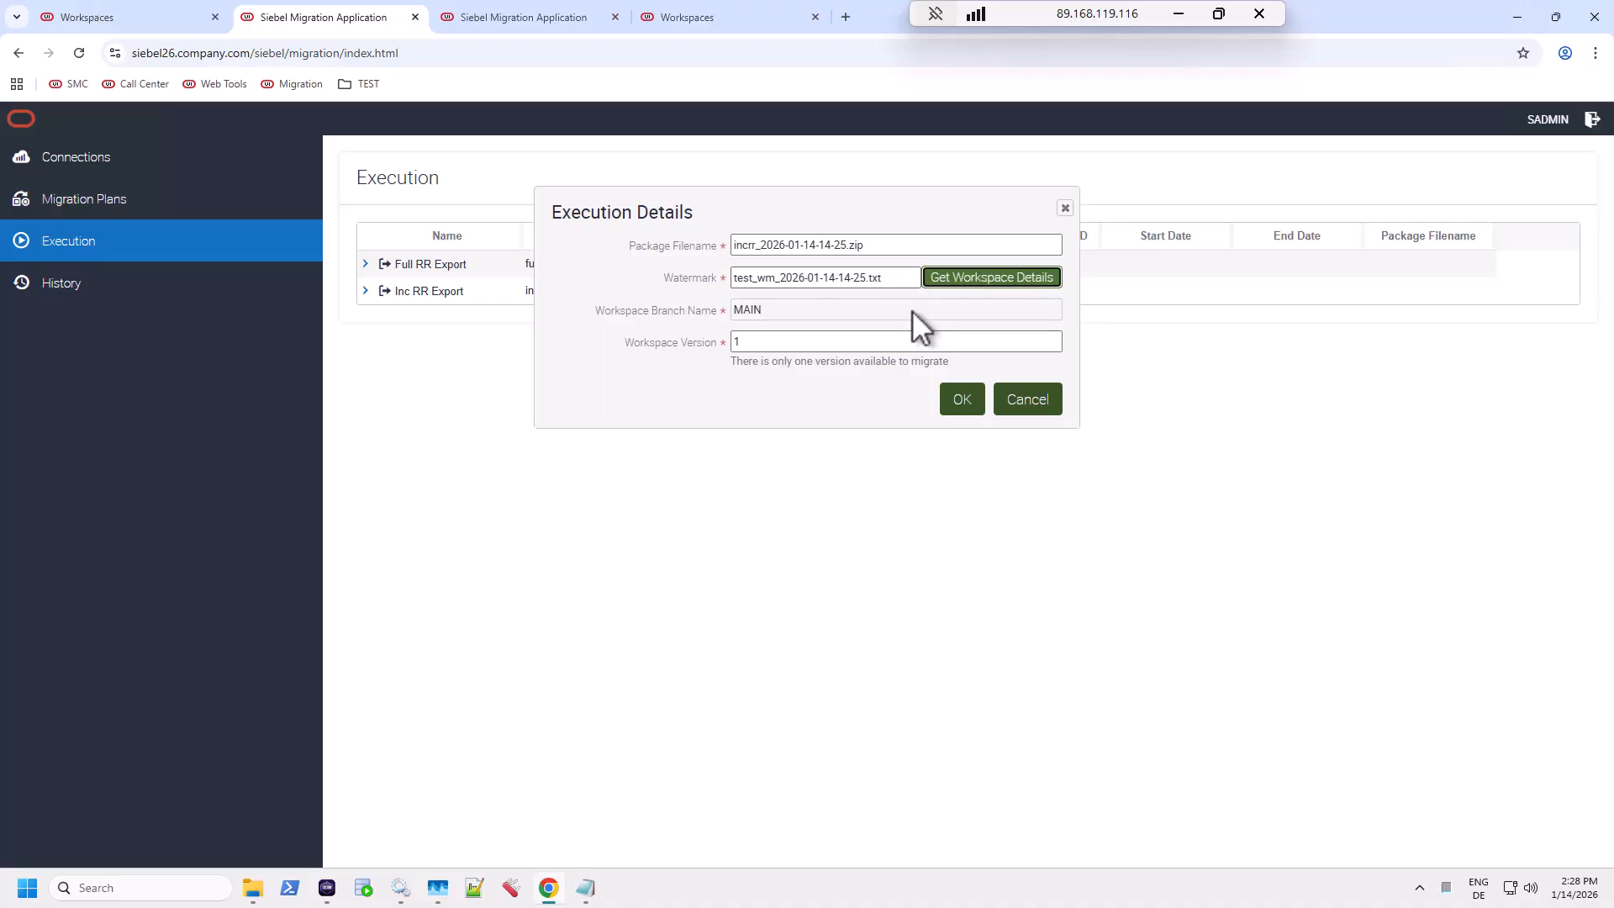
click(781, 342)
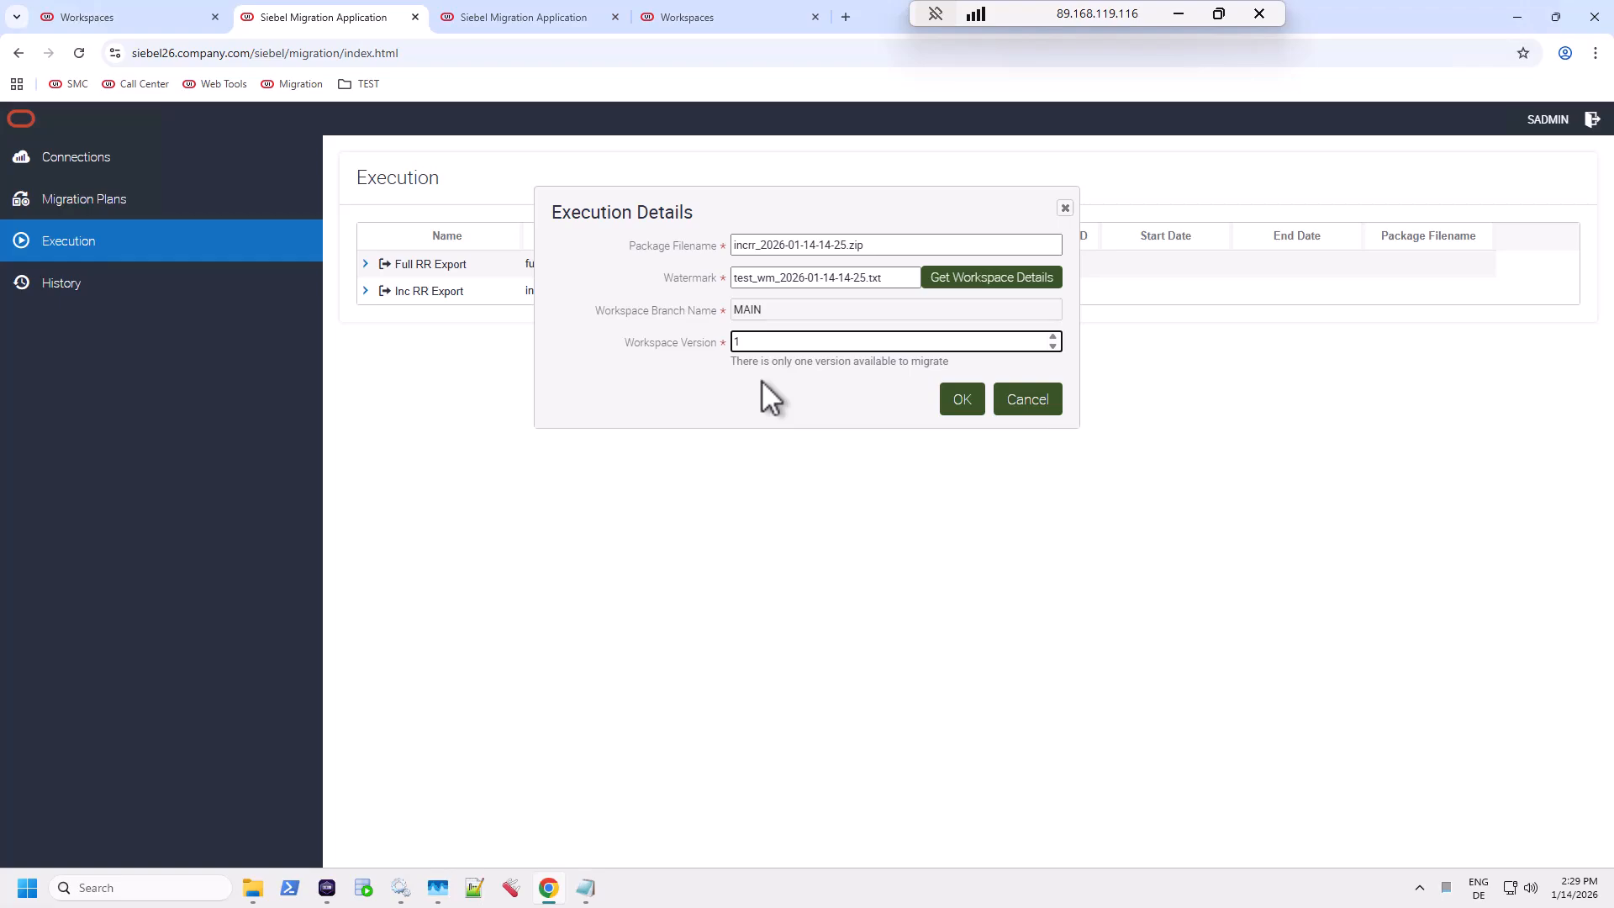
click(963, 402)
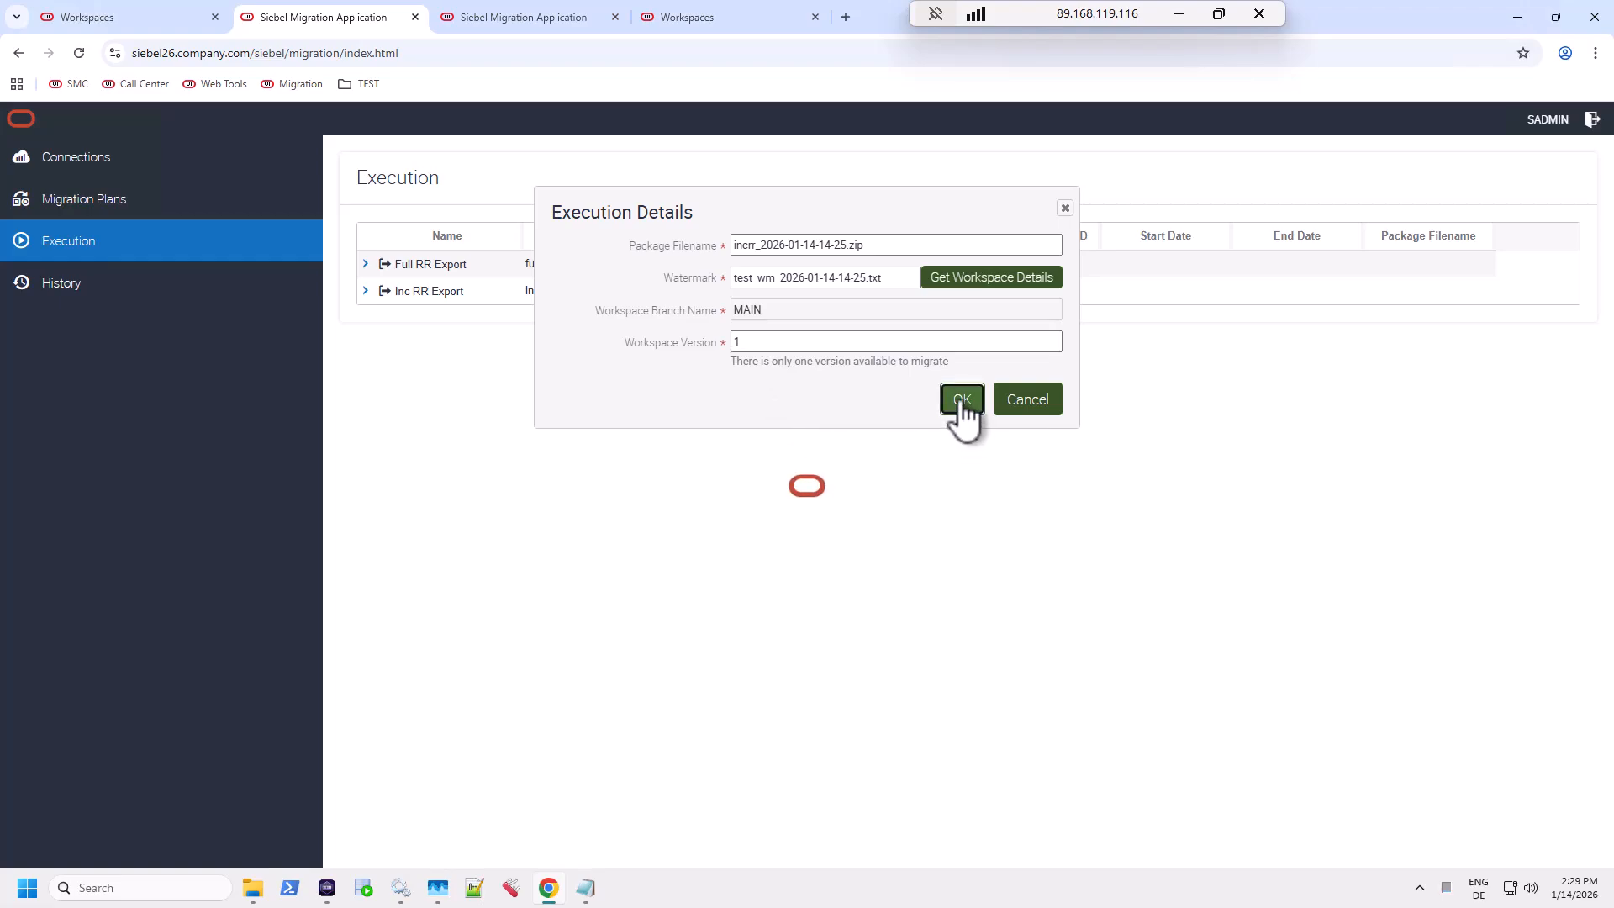
Step: Expand Inc RR Export, refresh its step statuses, widen Resource Name, then switch to the TEST instance
click(366, 291)
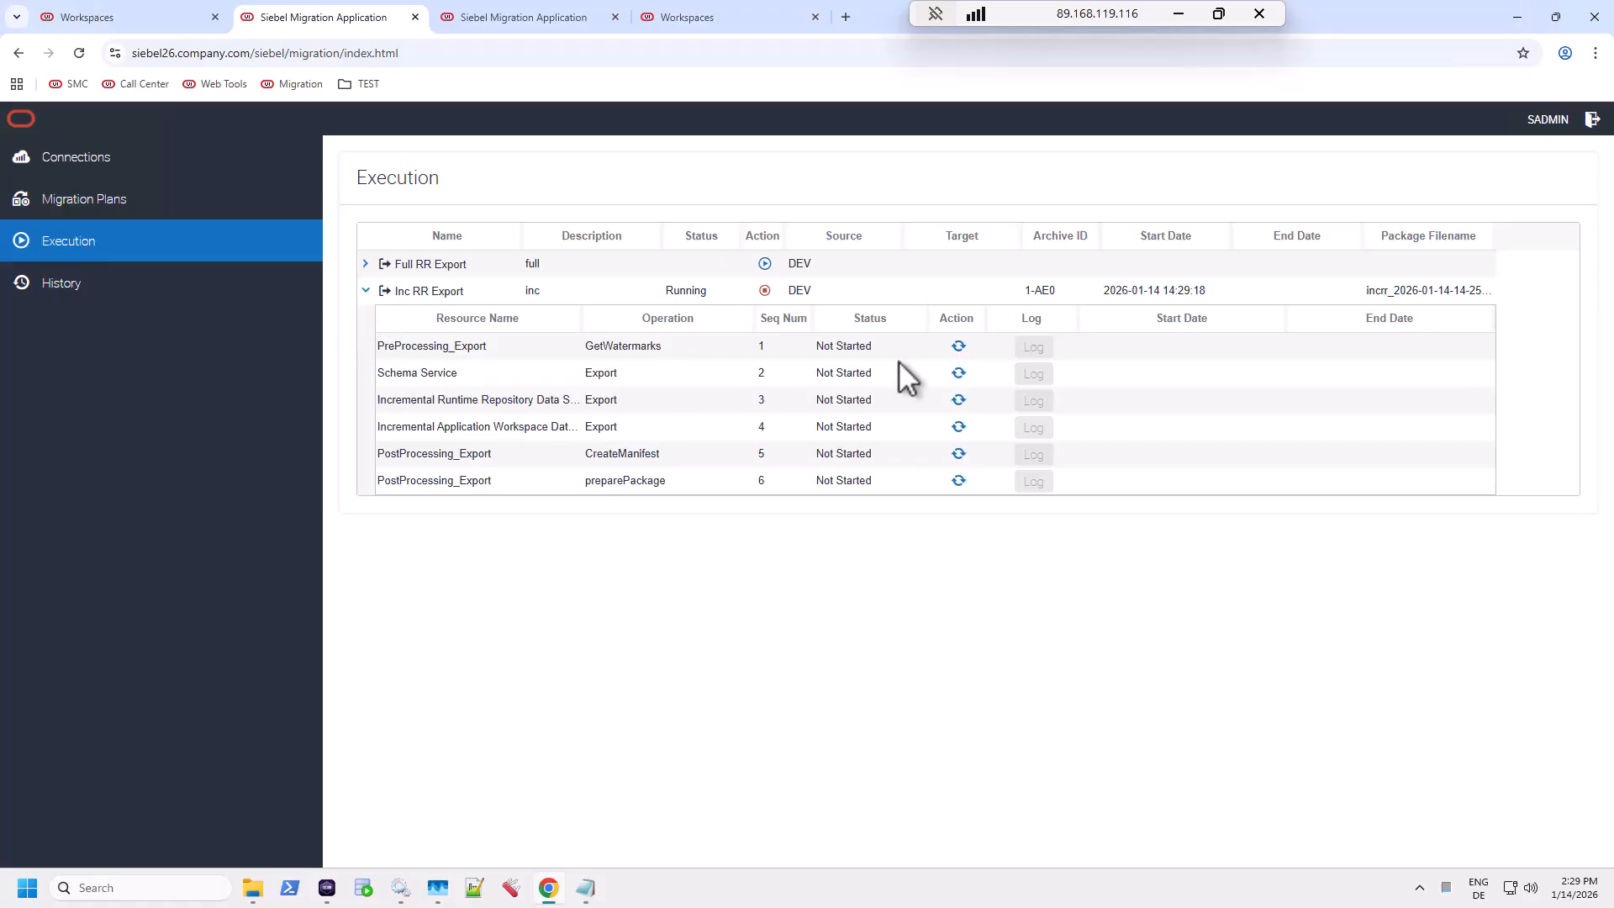
click(958, 346)
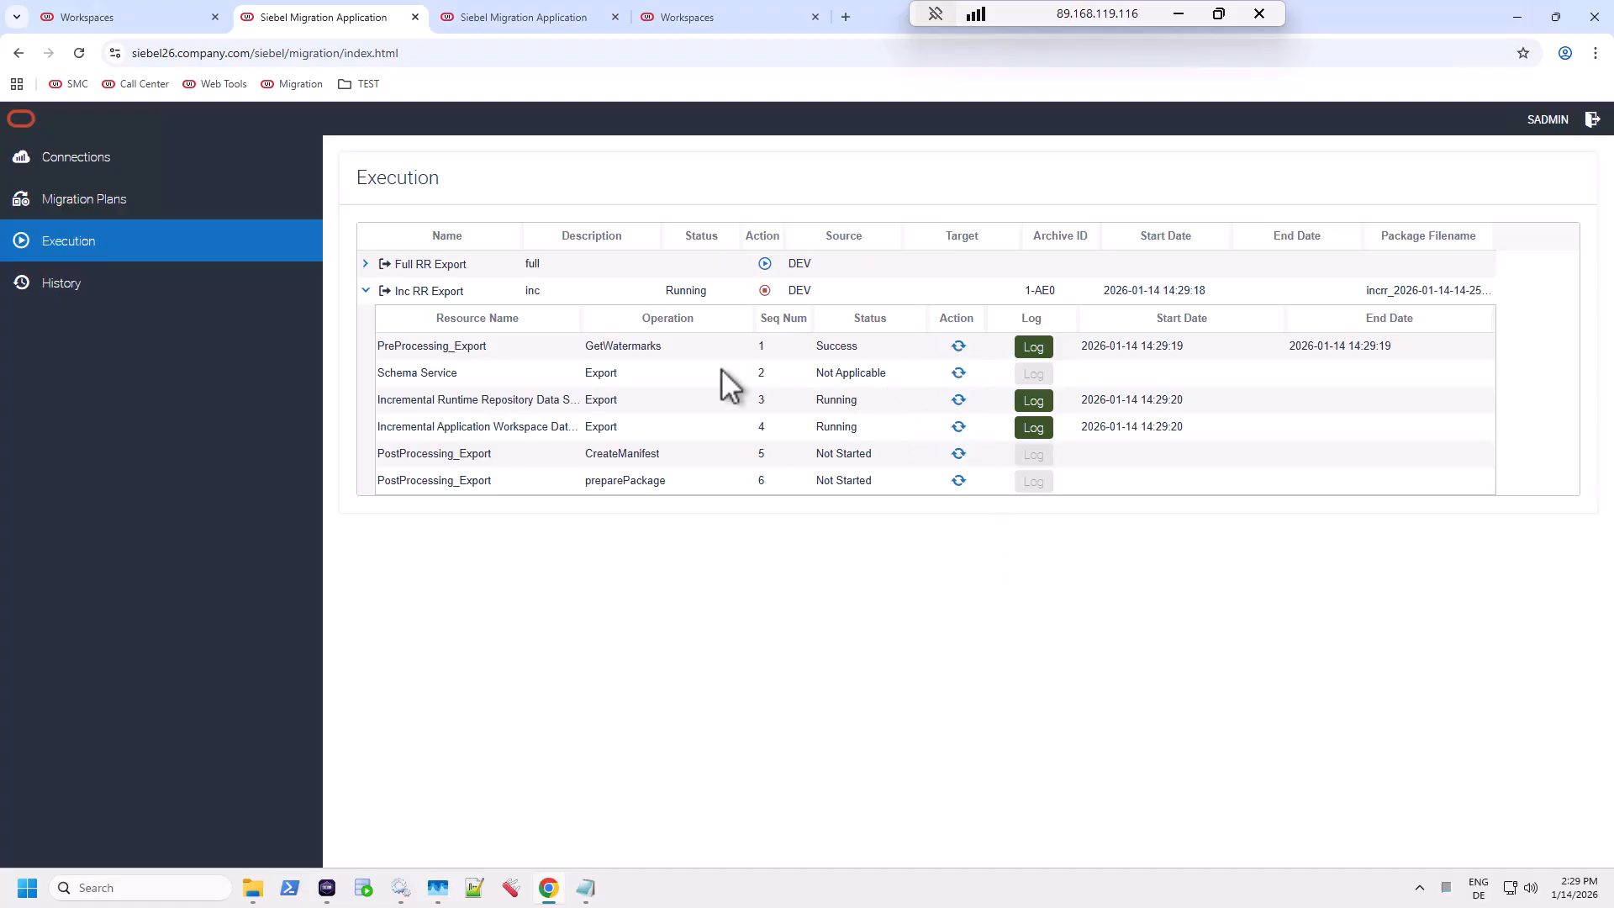
drag(591, 320, 638, 324)
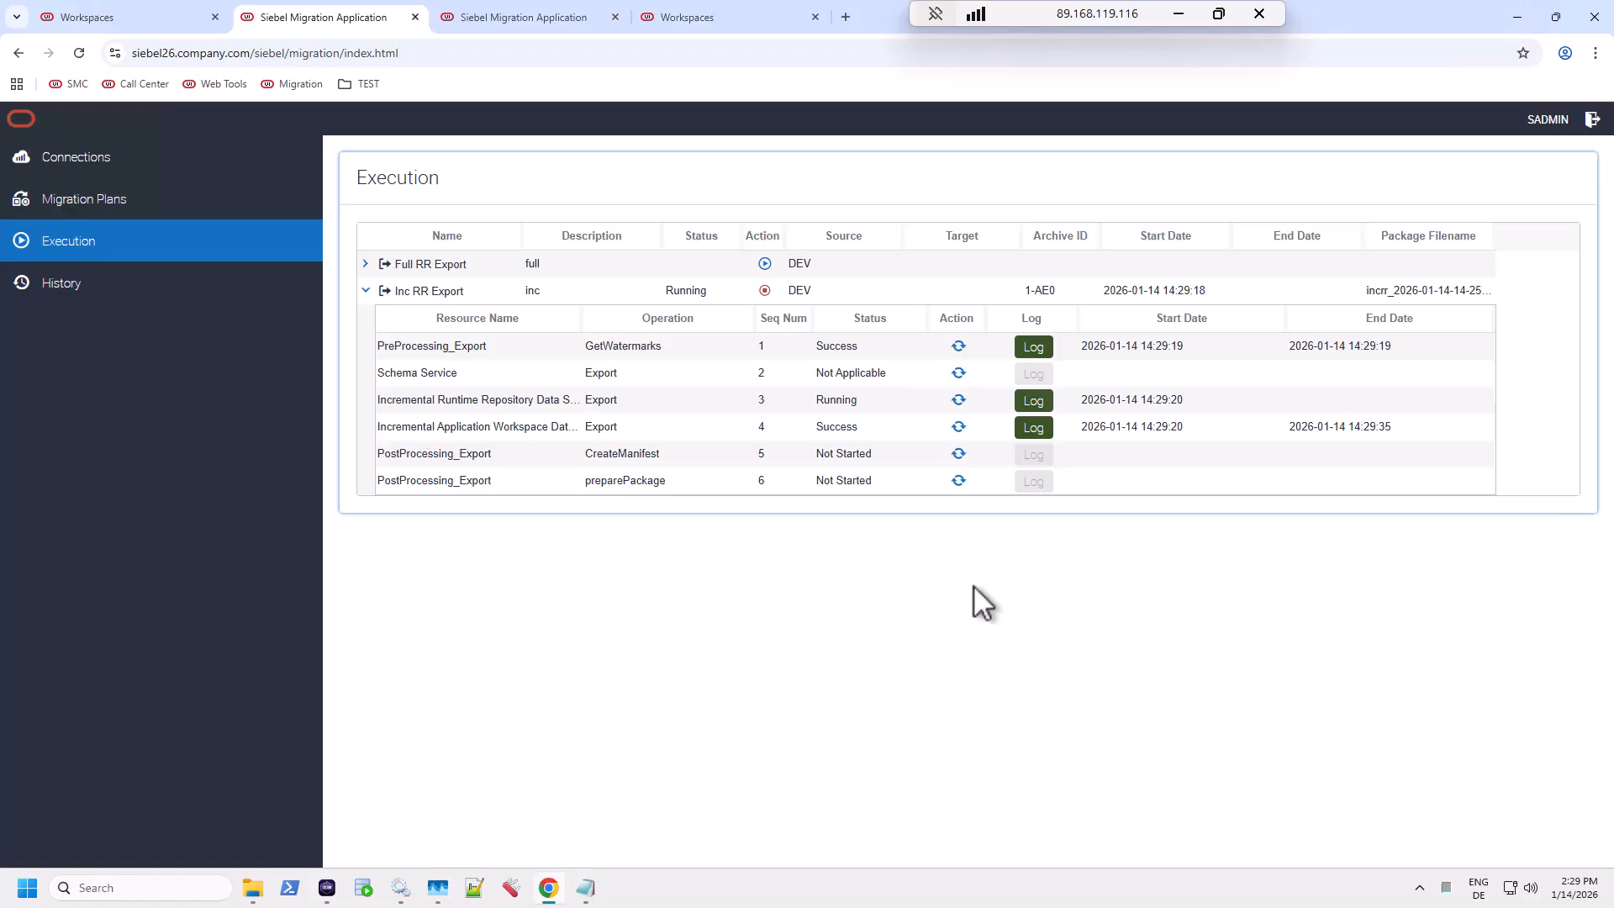
click(529, 20)
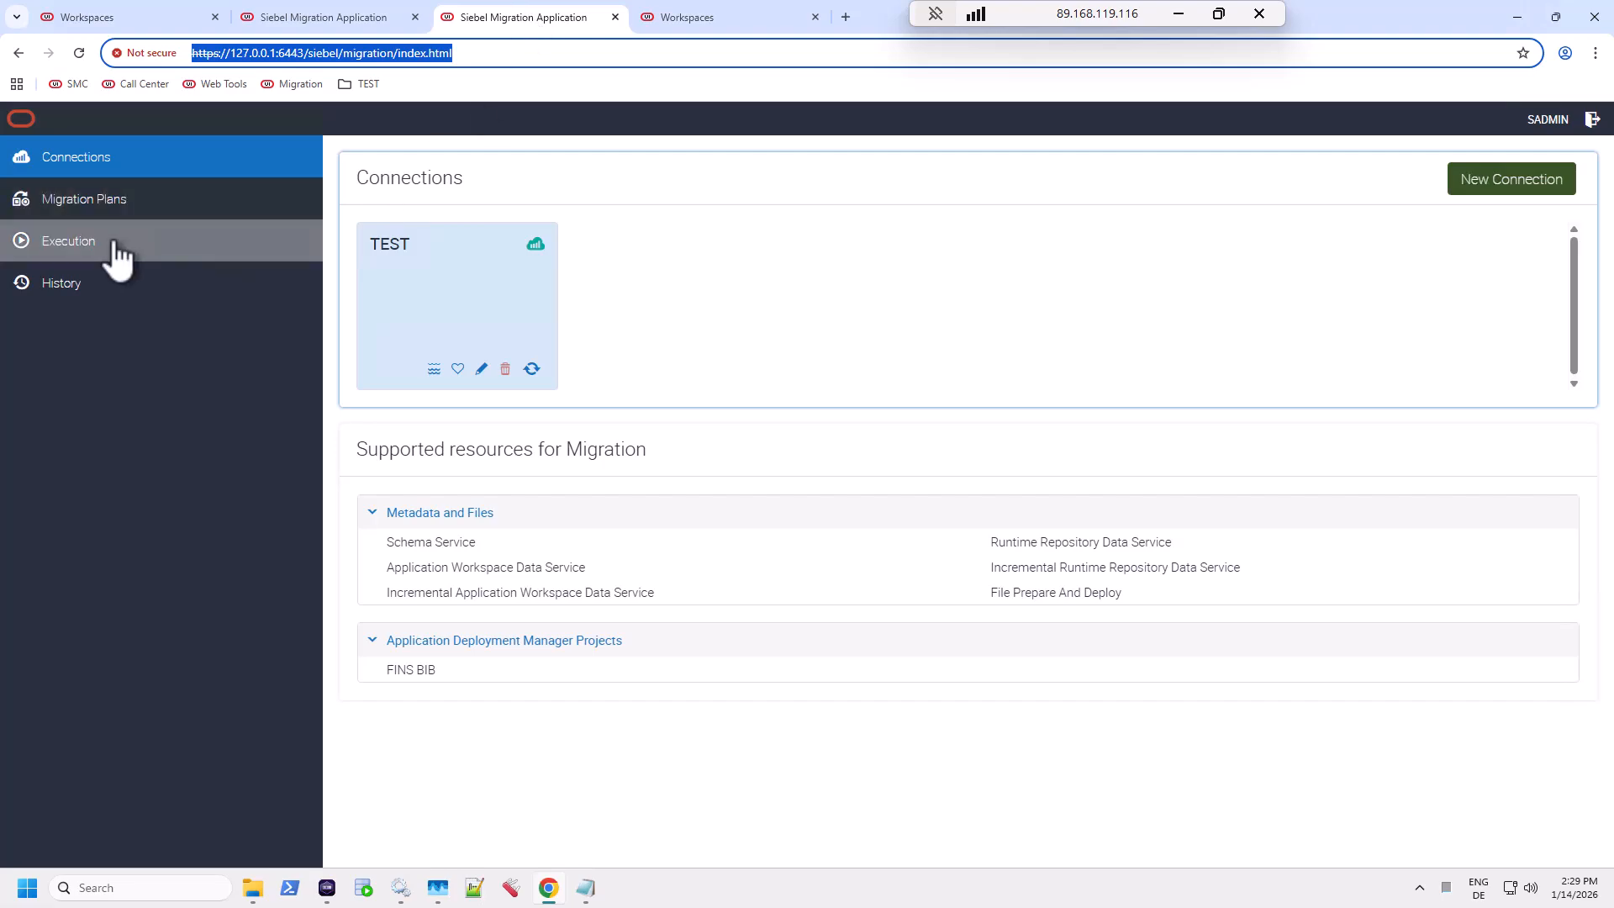
Step: Save plan Inc RR Import (description 'inc', target TEST) with incremental runtime repository and workspace data
click(101, 217)
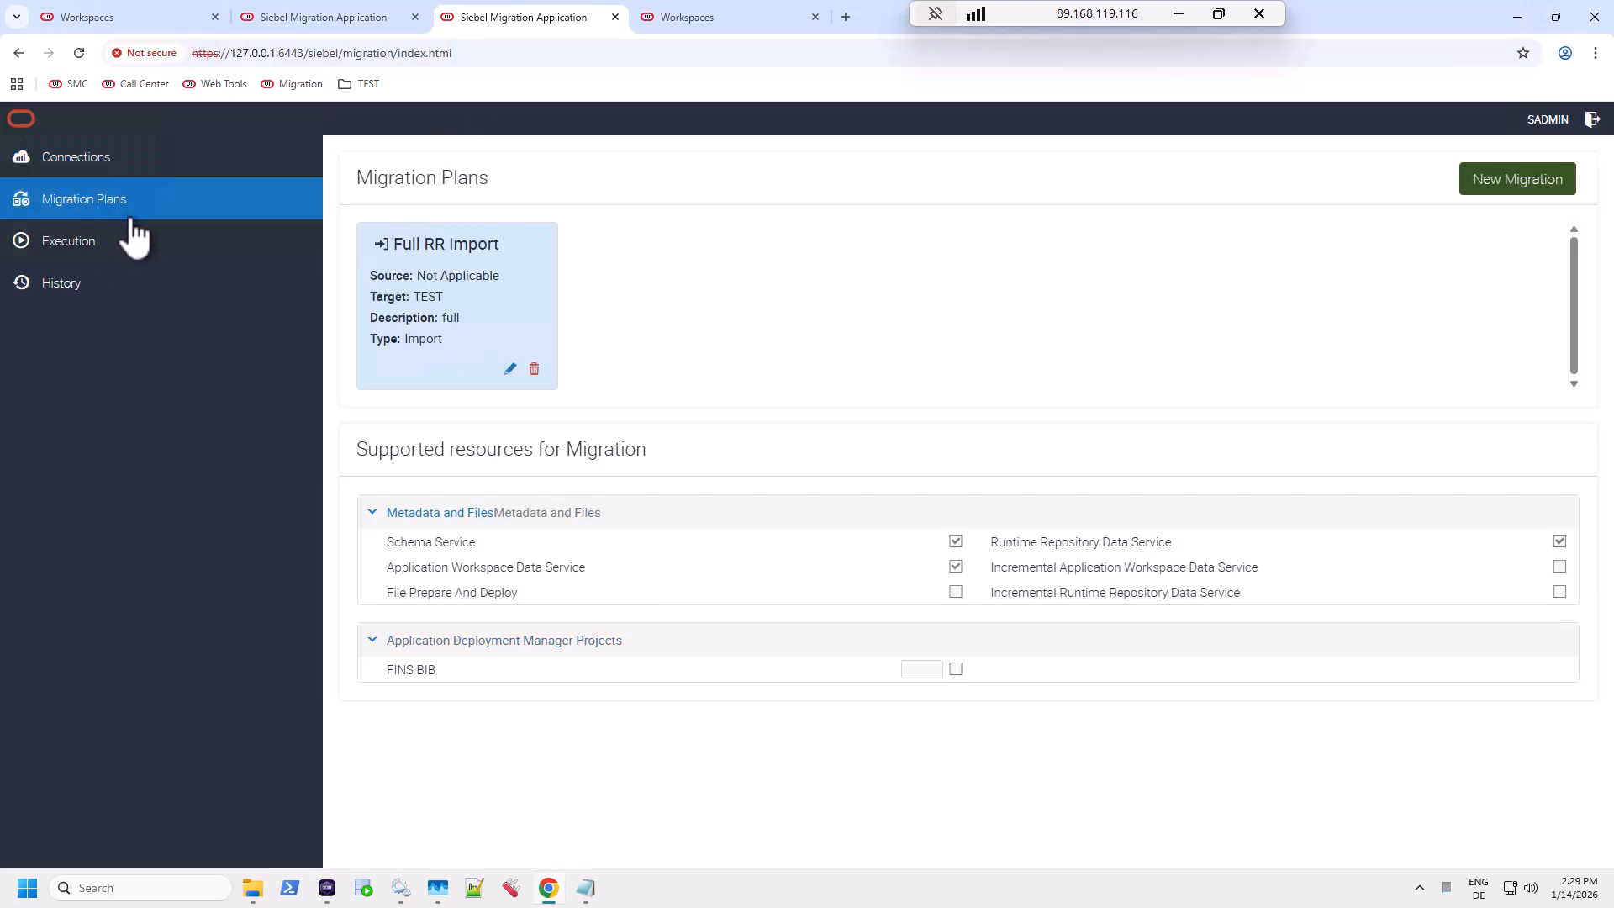
click(1495, 197)
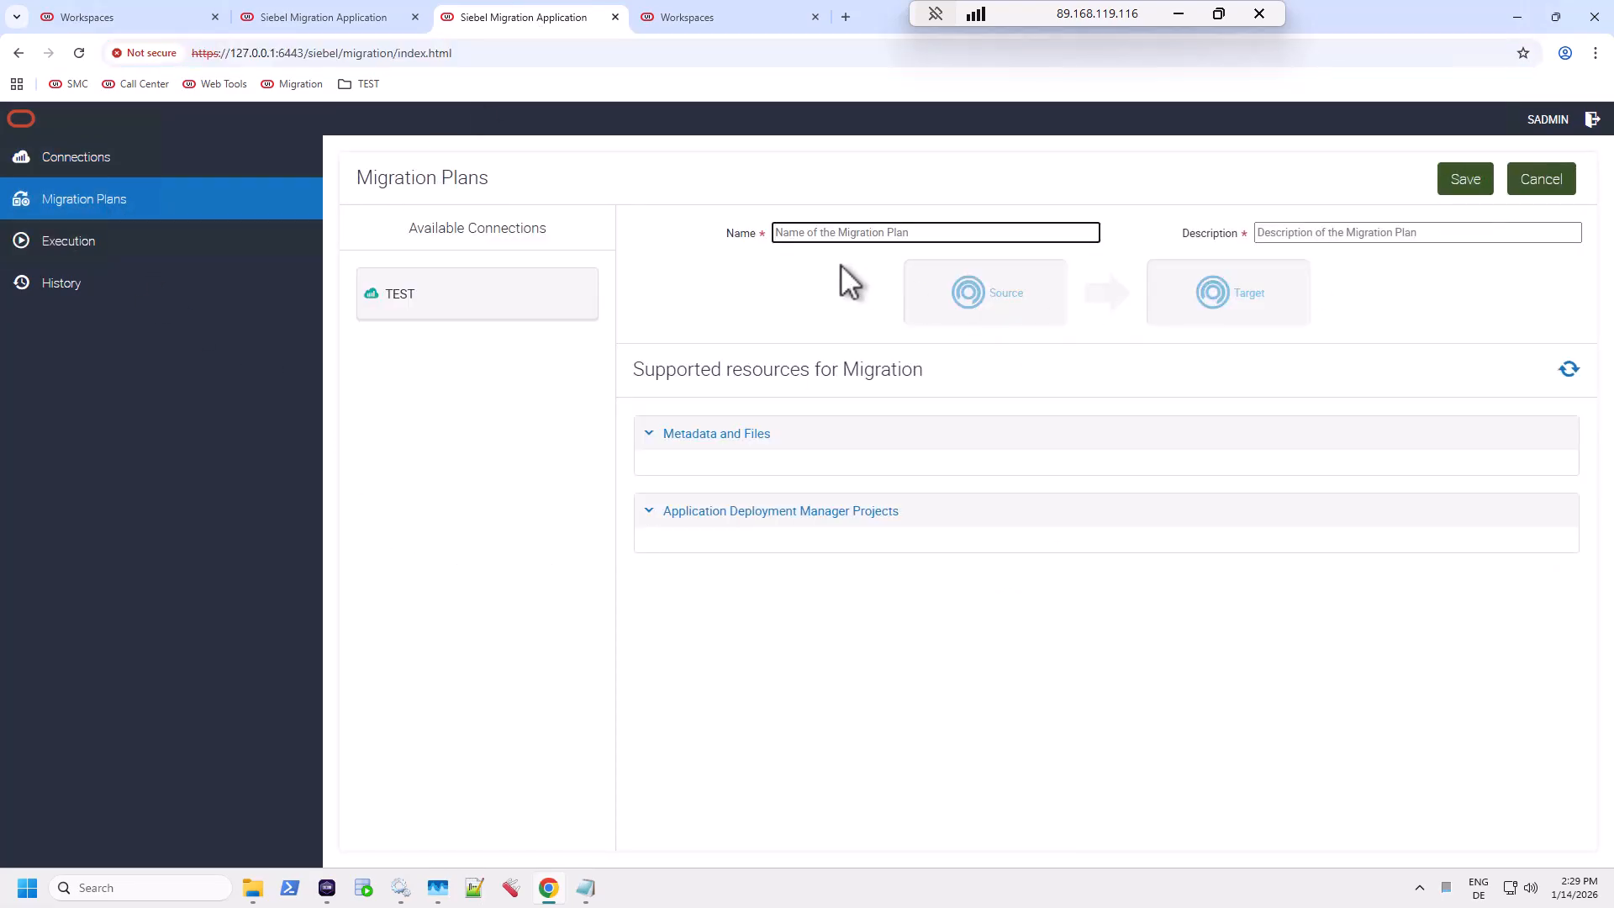
text(Inc RR Import)
key(Tab)
text(inc)
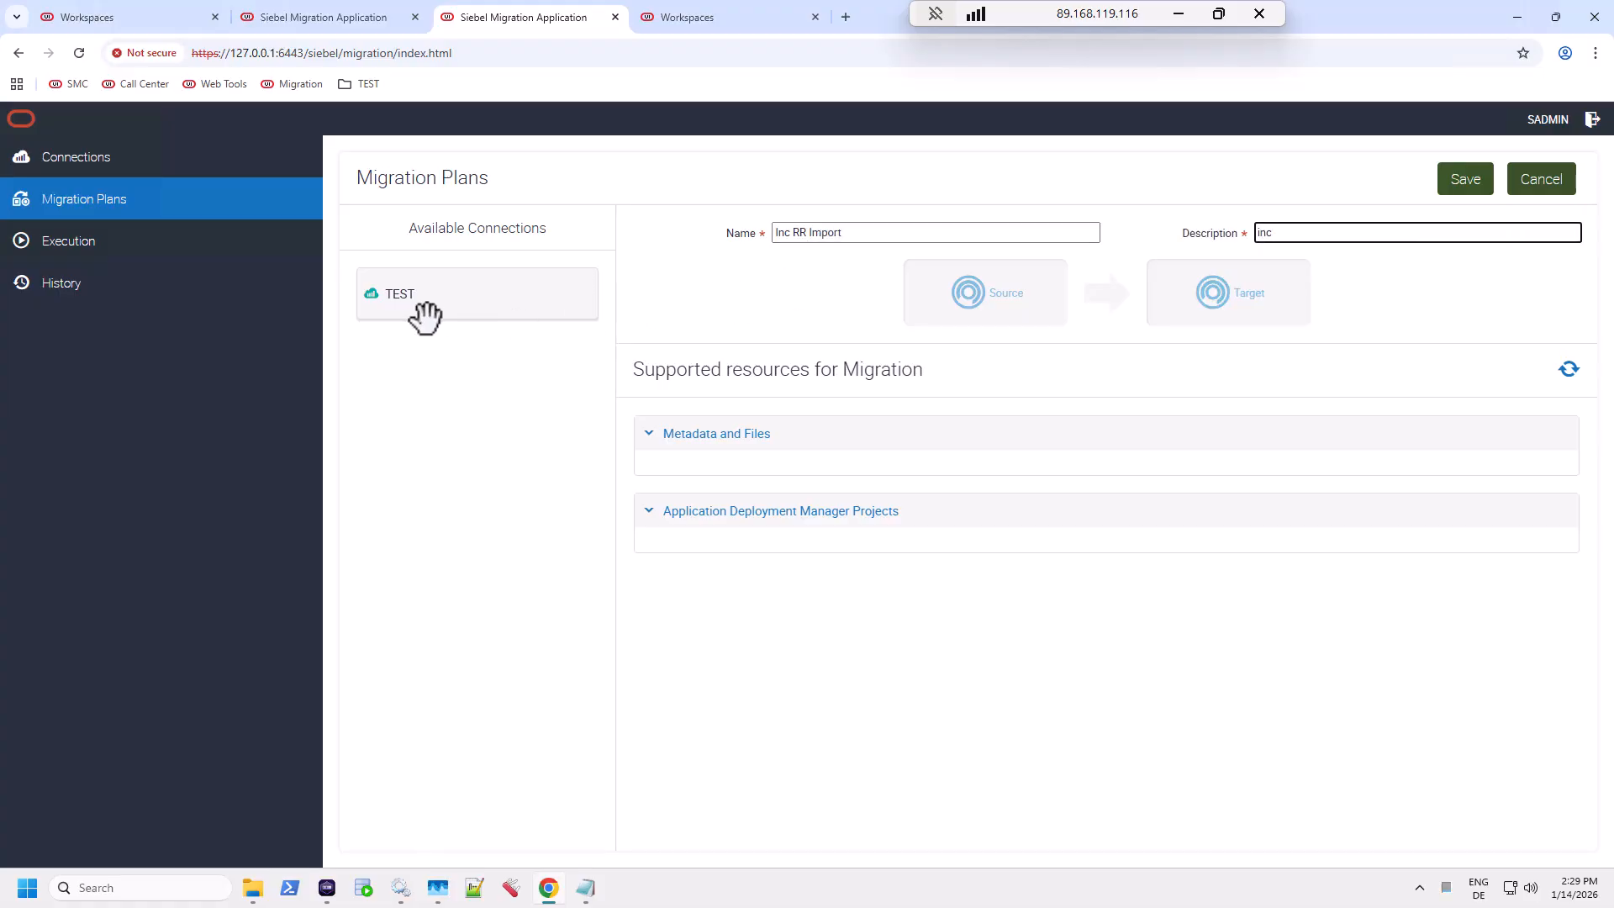
drag(425, 315, 1254, 301)
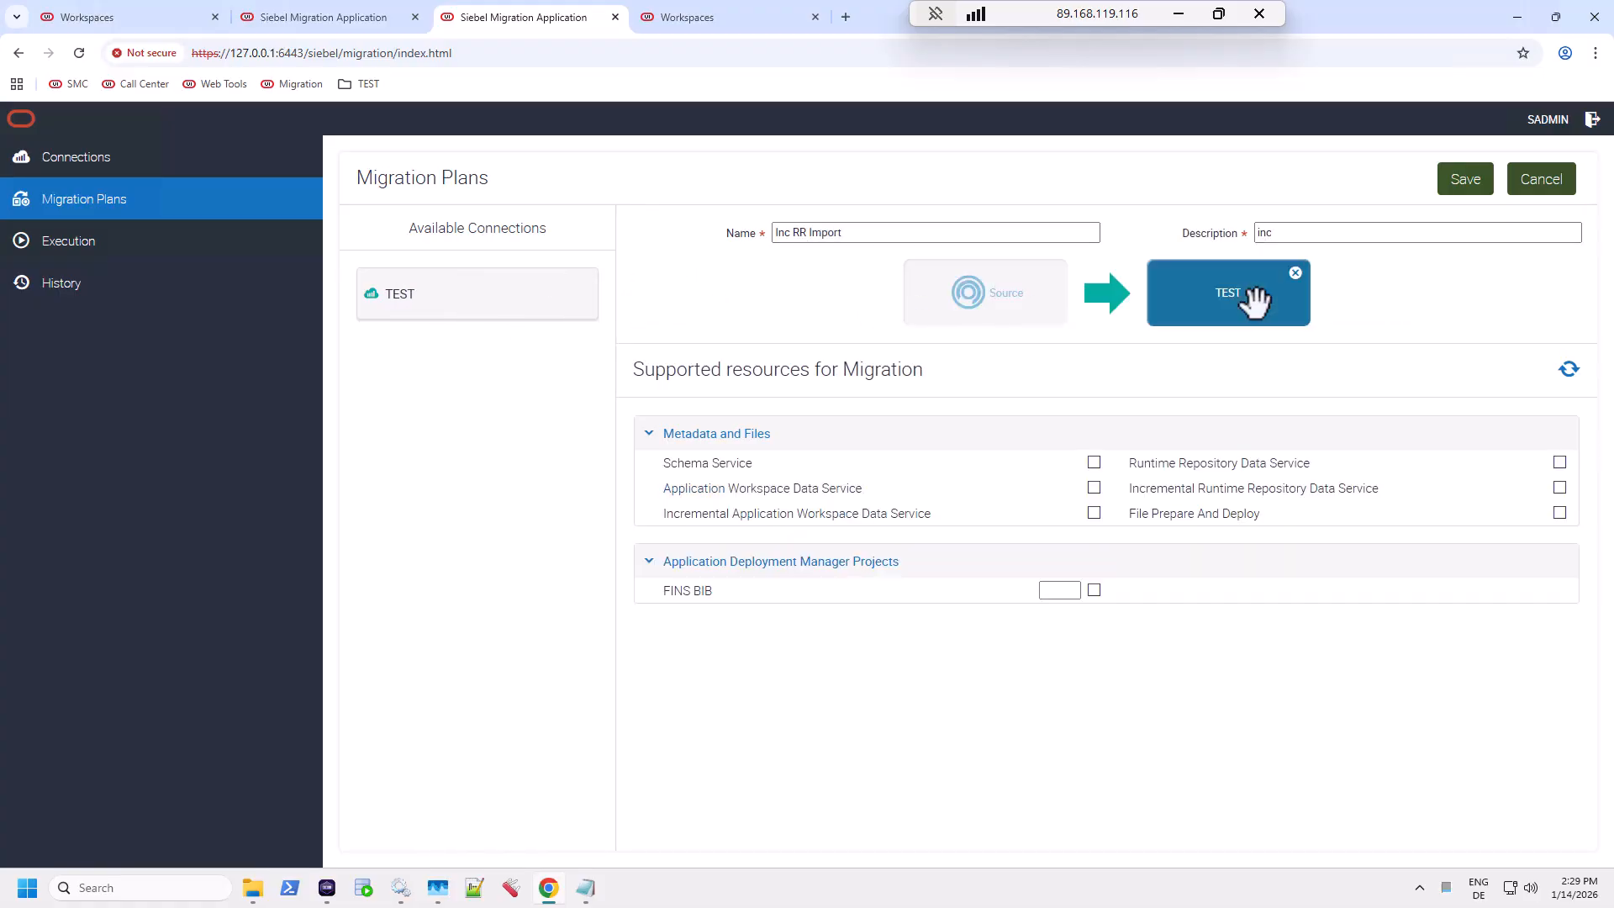
click(1559, 487)
click(1094, 513)
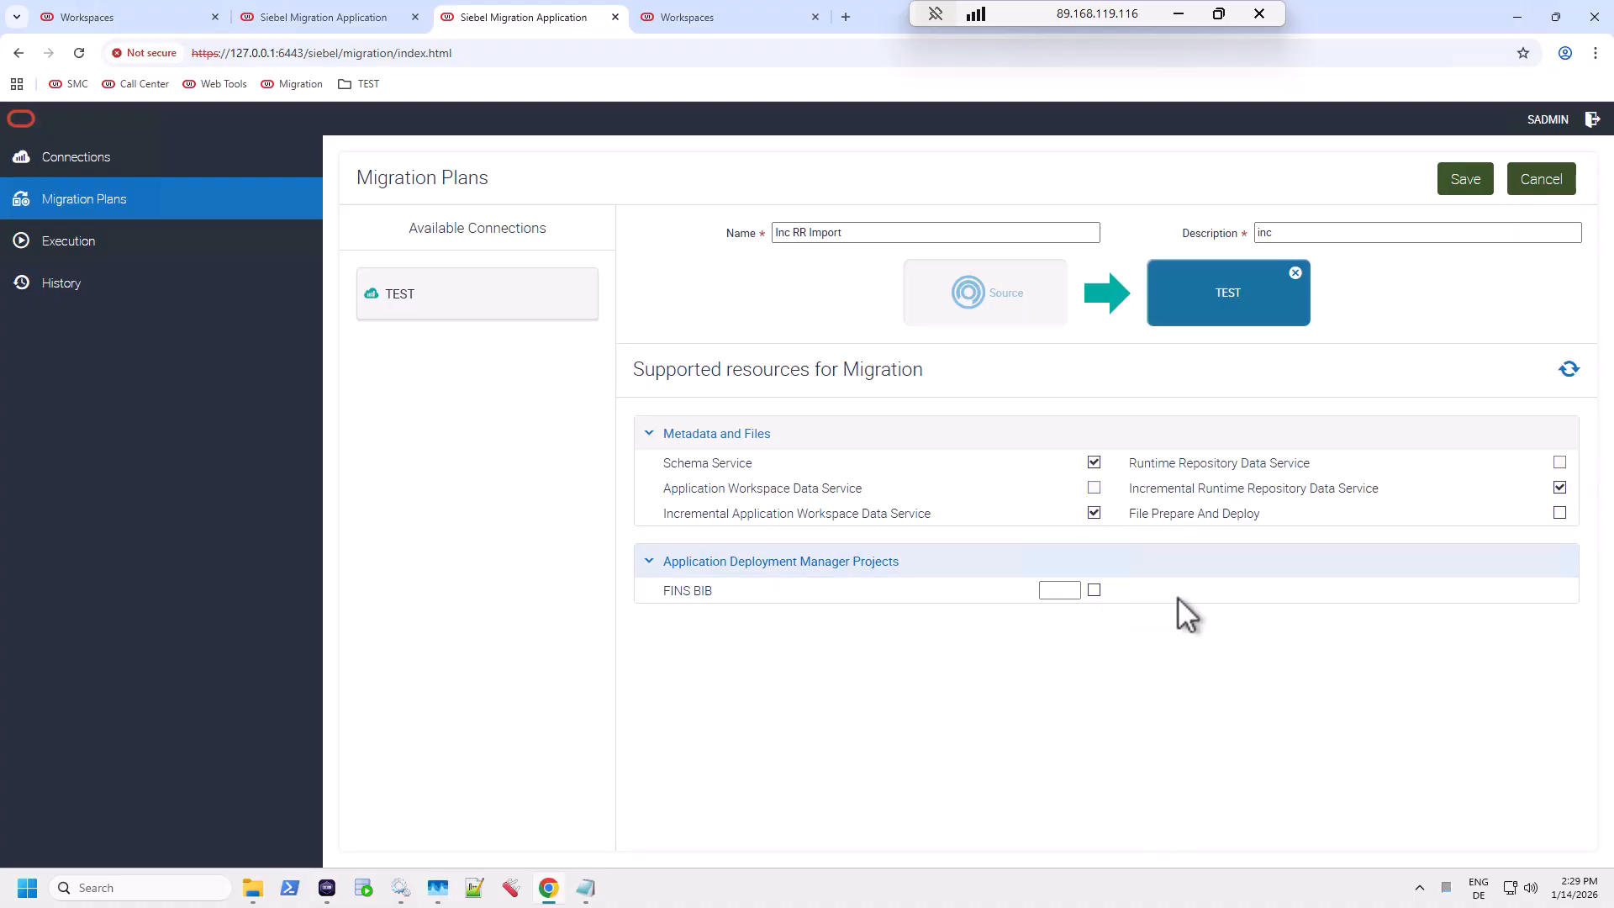
click(1465, 180)
click(948, 174)
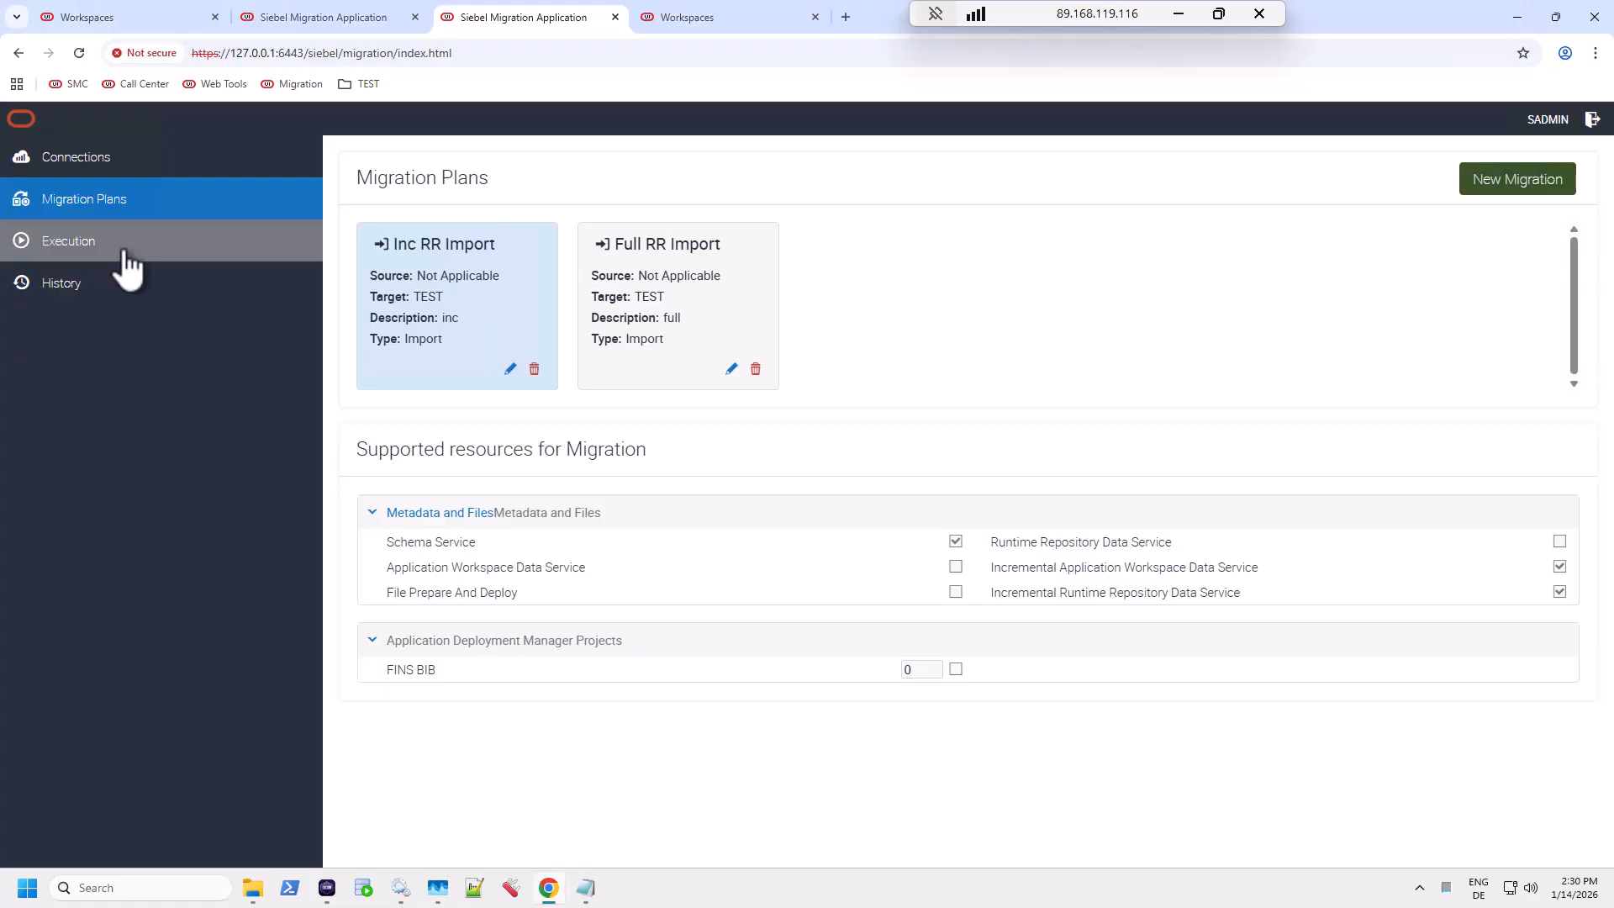
Step: Dismiss the DEV export completion alert and open History to see Inc RR Export as Success
click(335, 17)
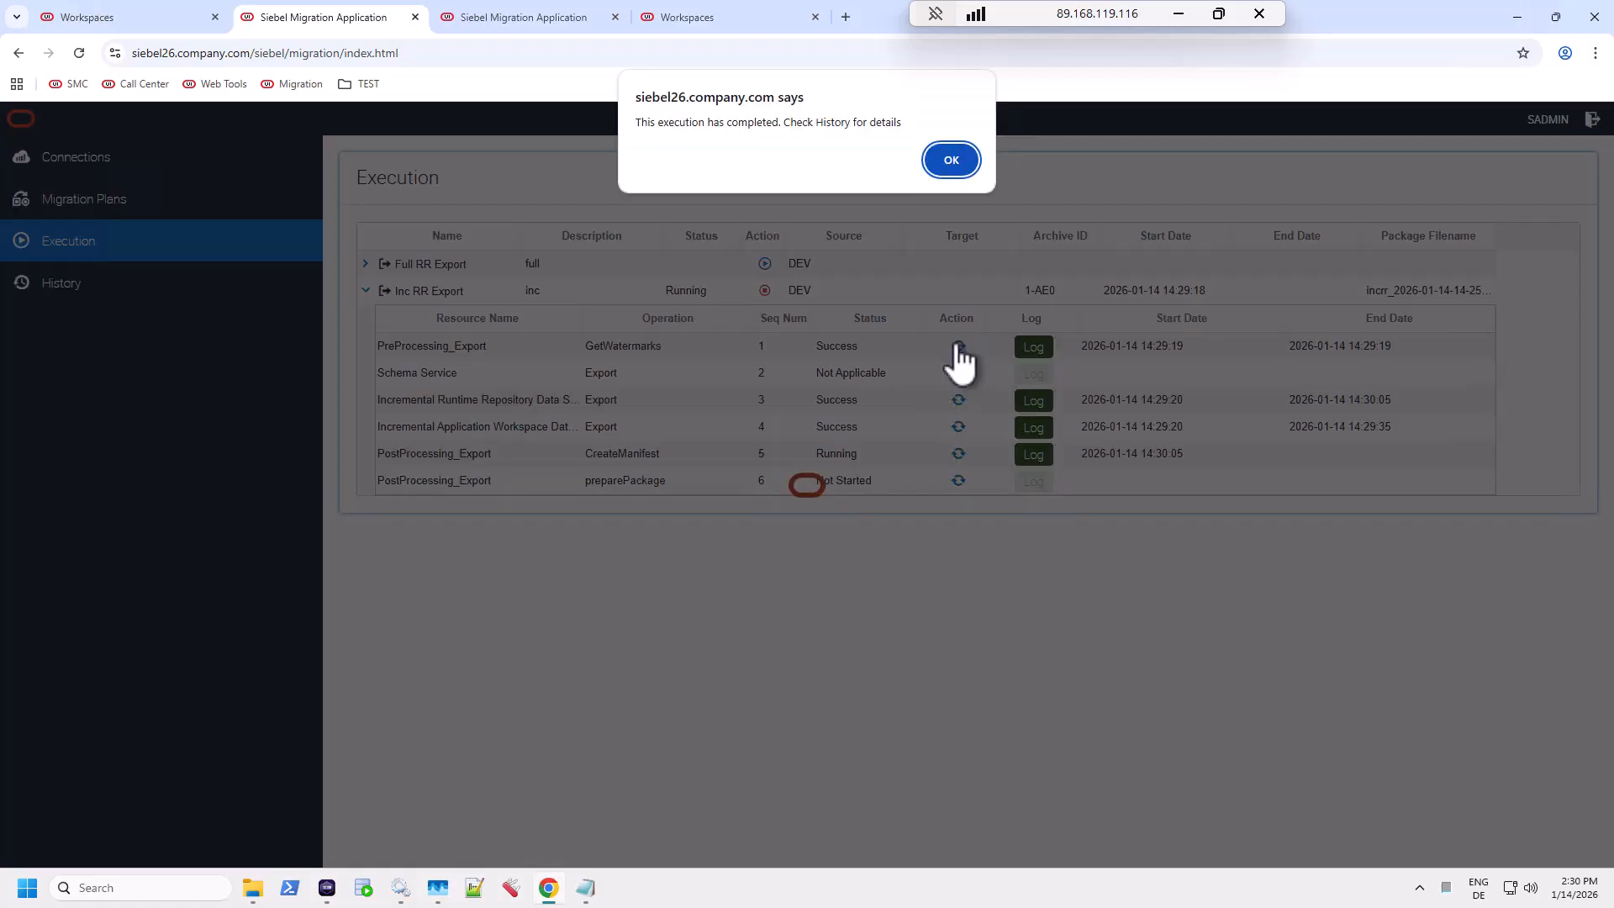
click(958, 159)
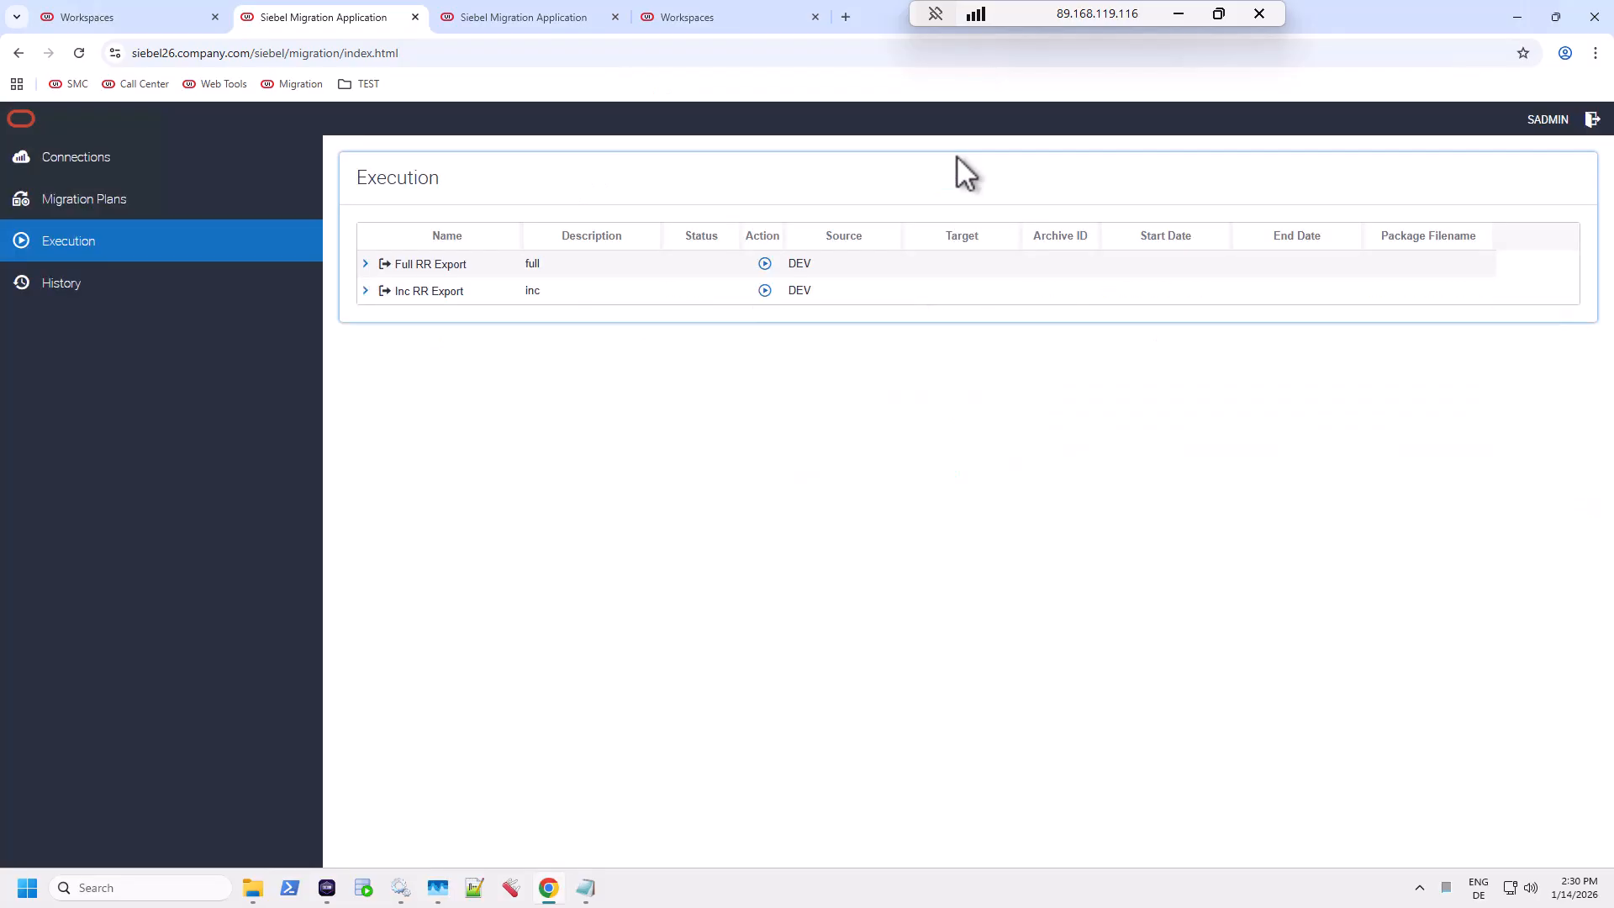
click(113, 284)
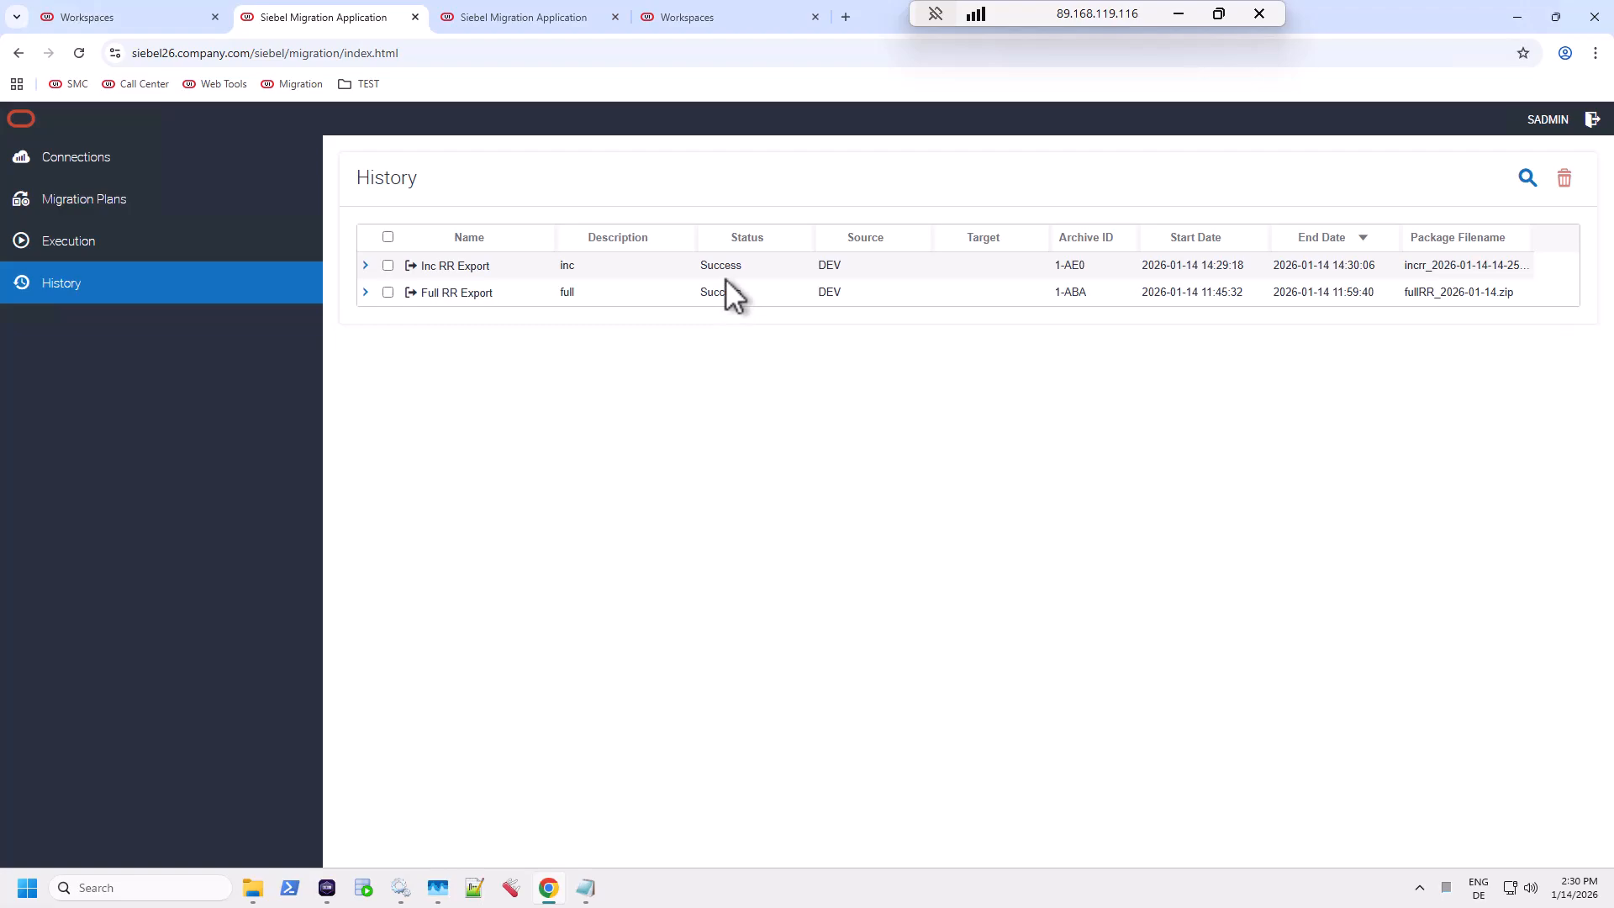
click(252, 888)
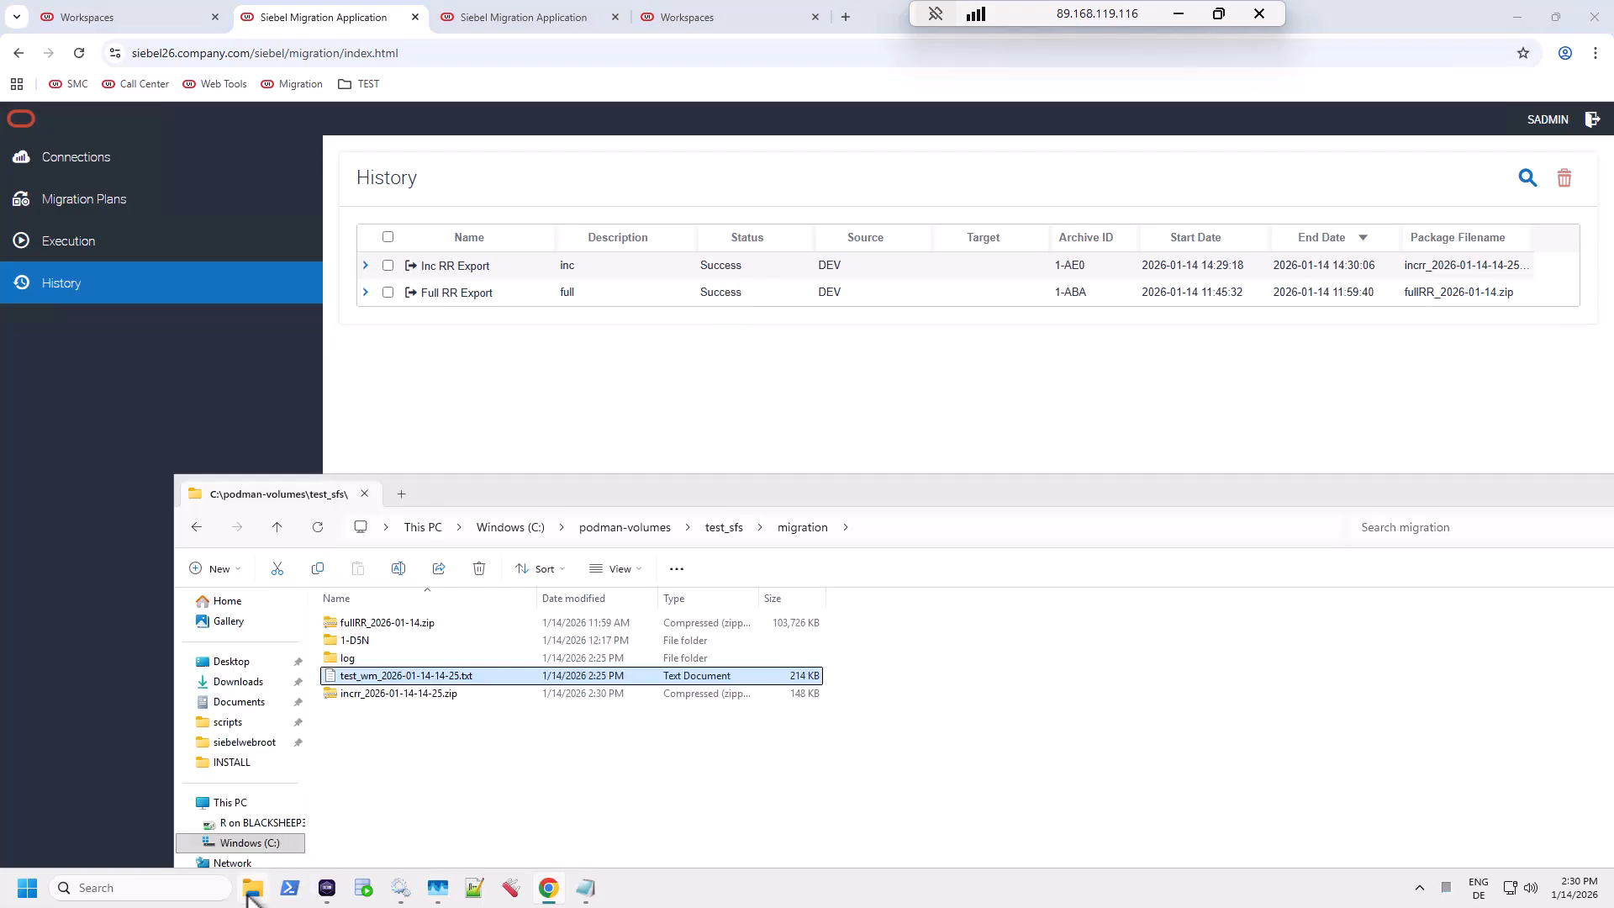
click(385, 695)
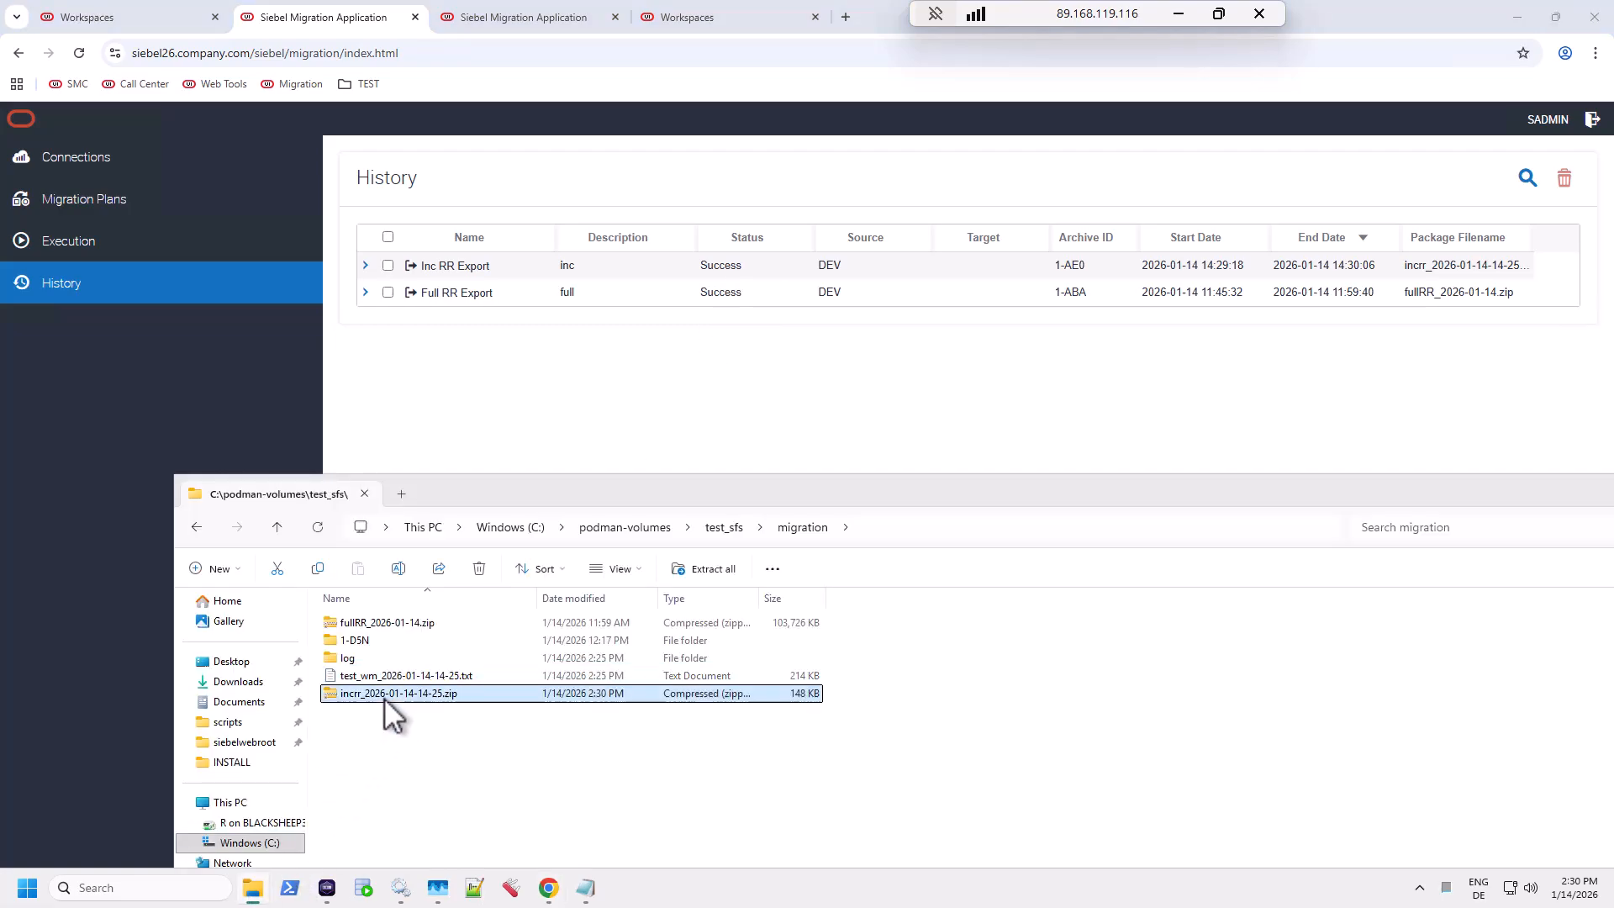
key(F2)
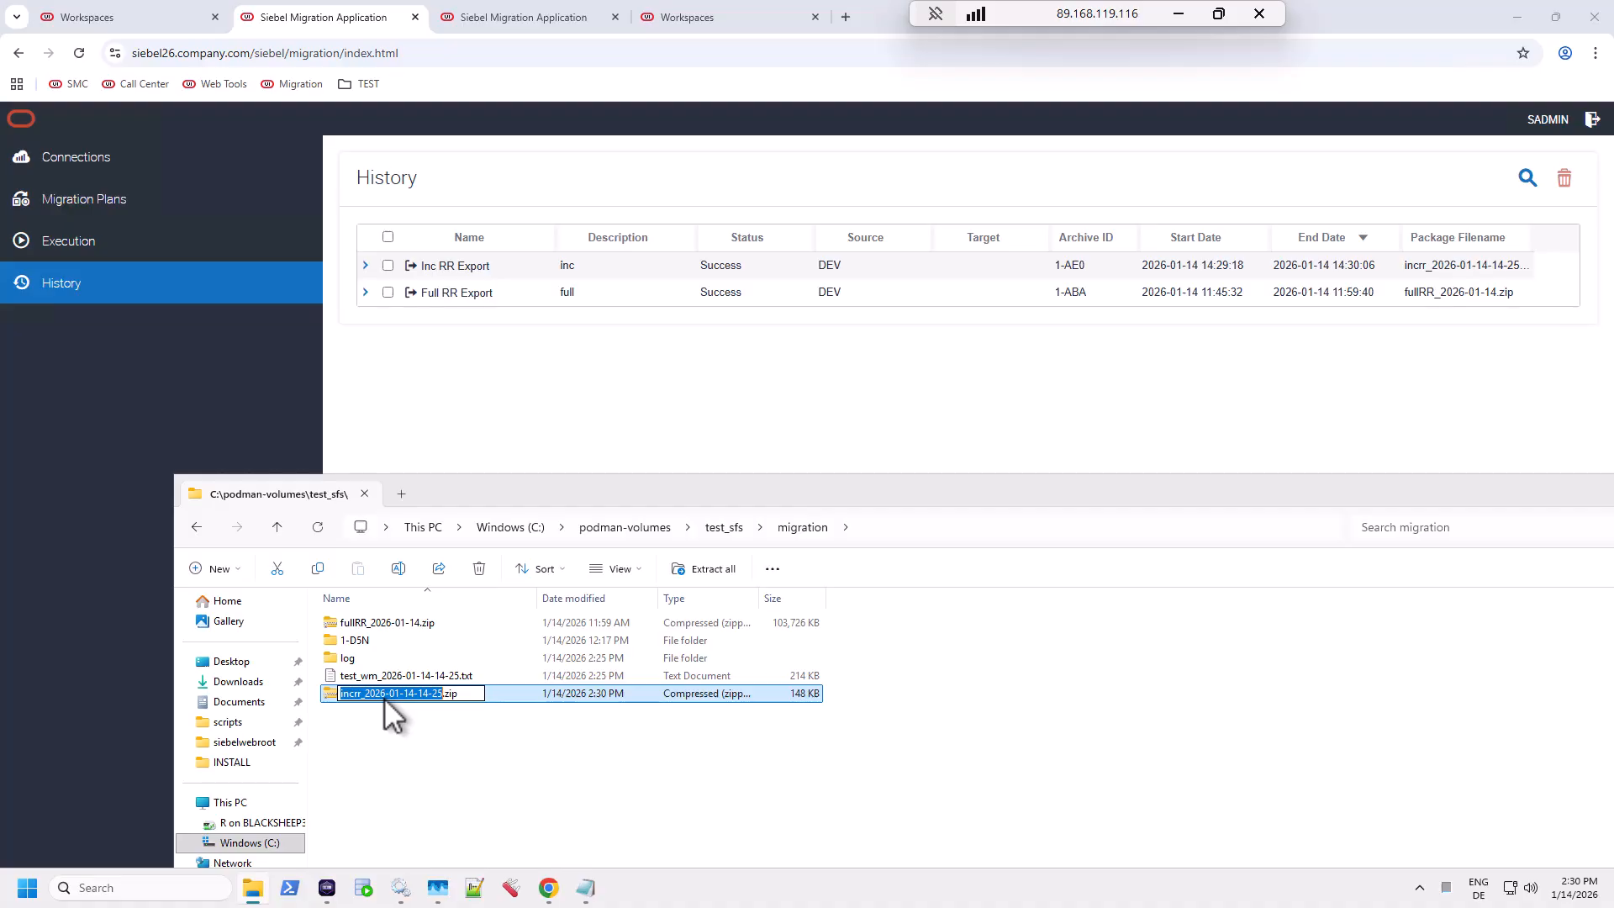
click(511, 15)
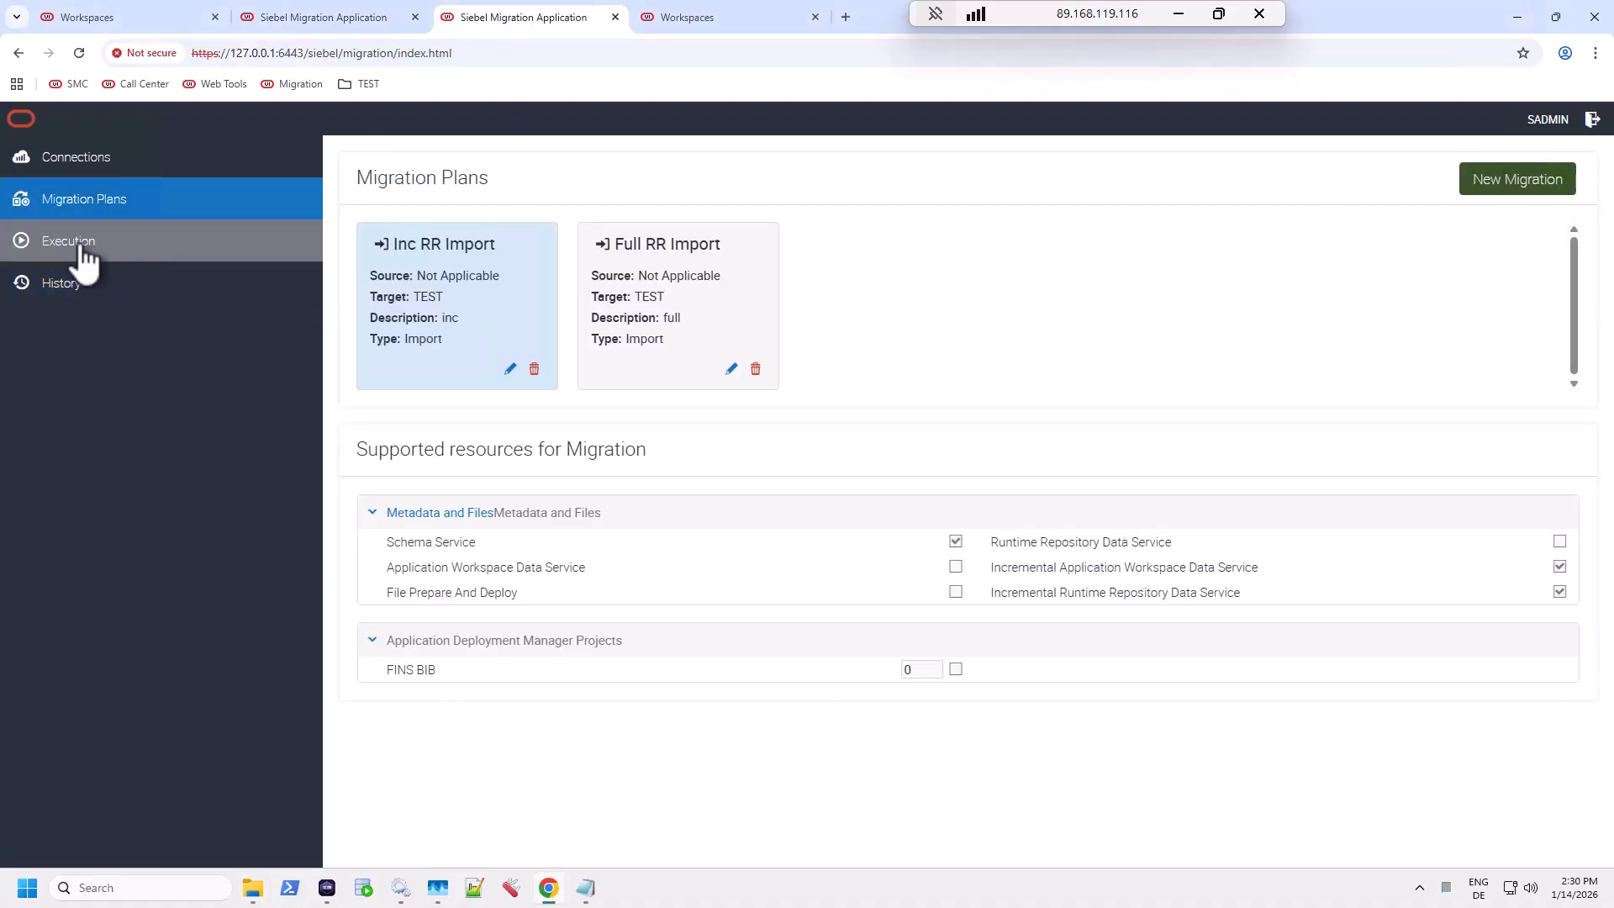
click(80, 252)
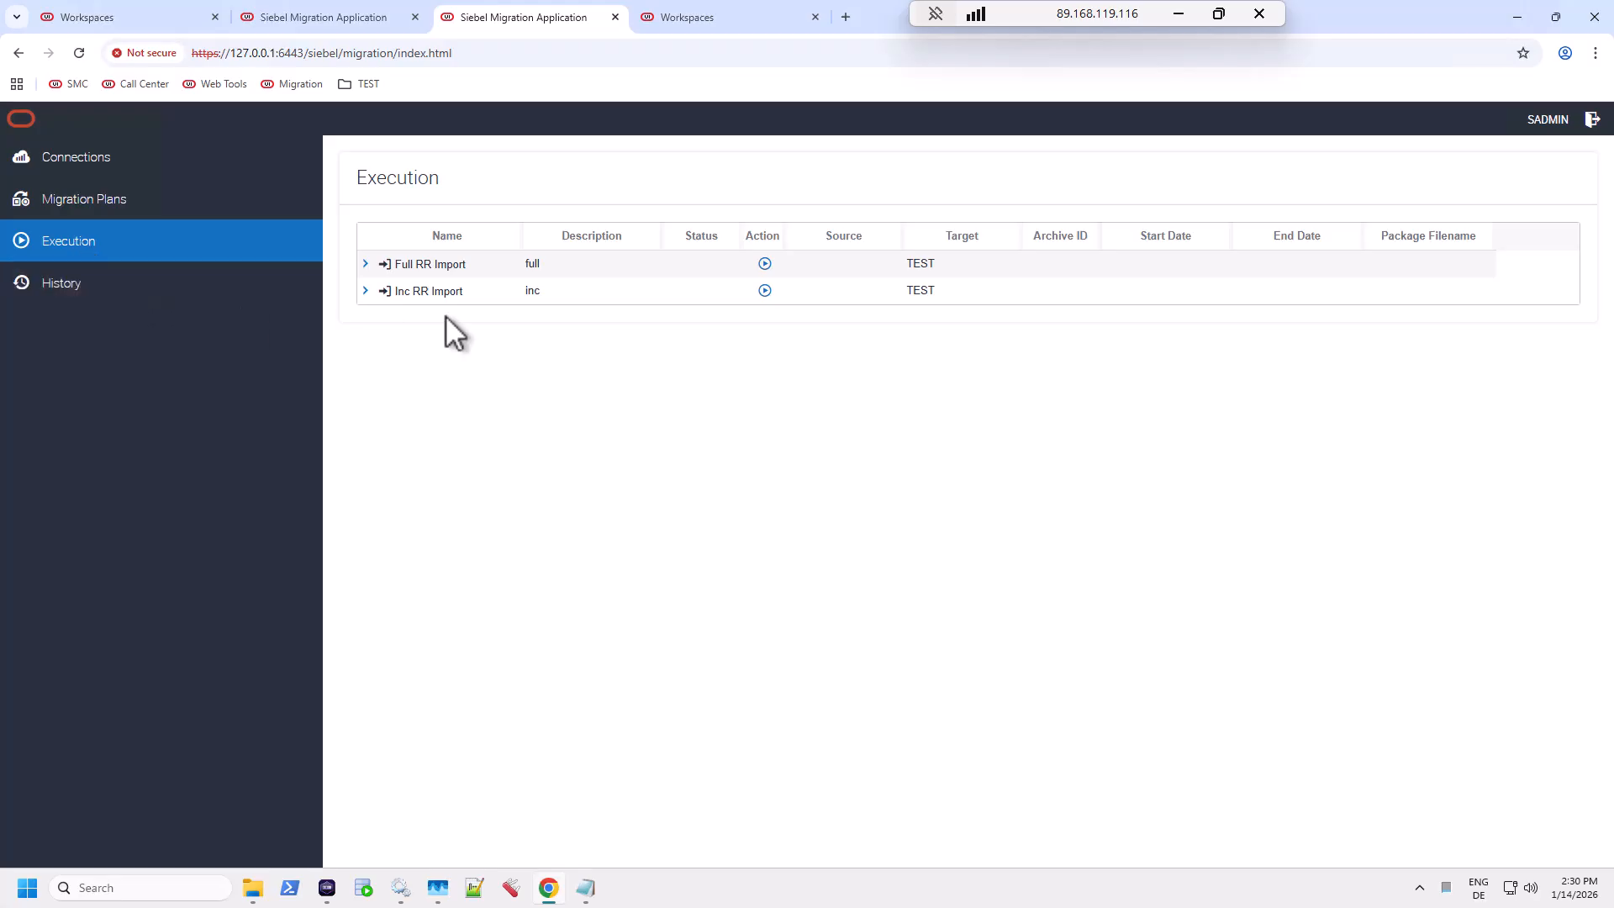
click(764, 290)
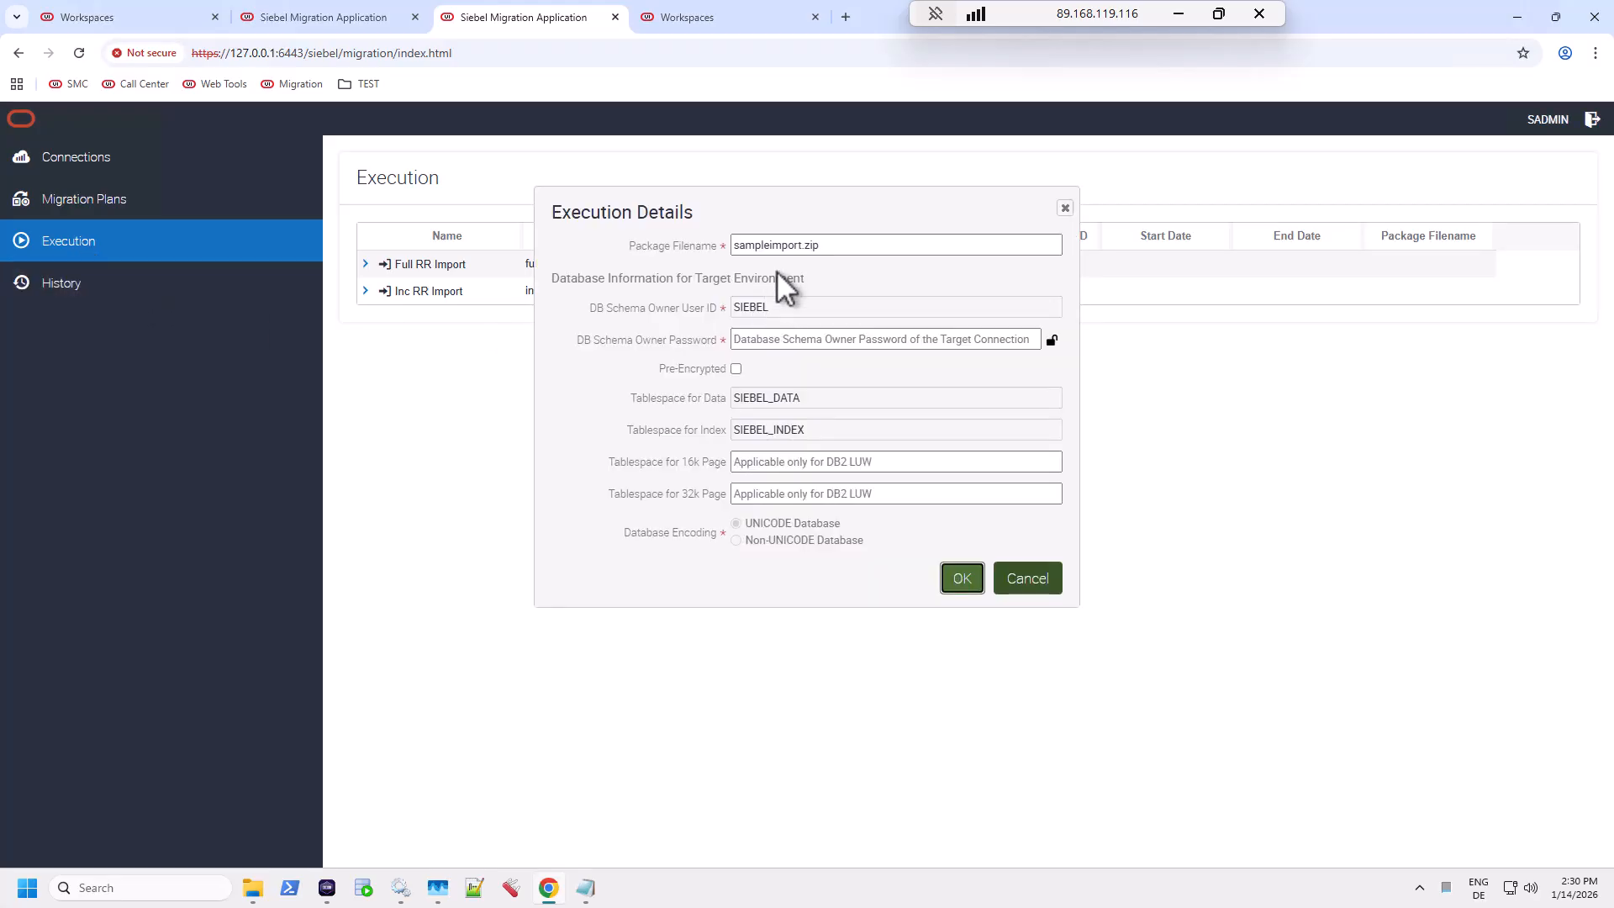
click(765, 245)
text(incrr_2026-01-14-14-25)
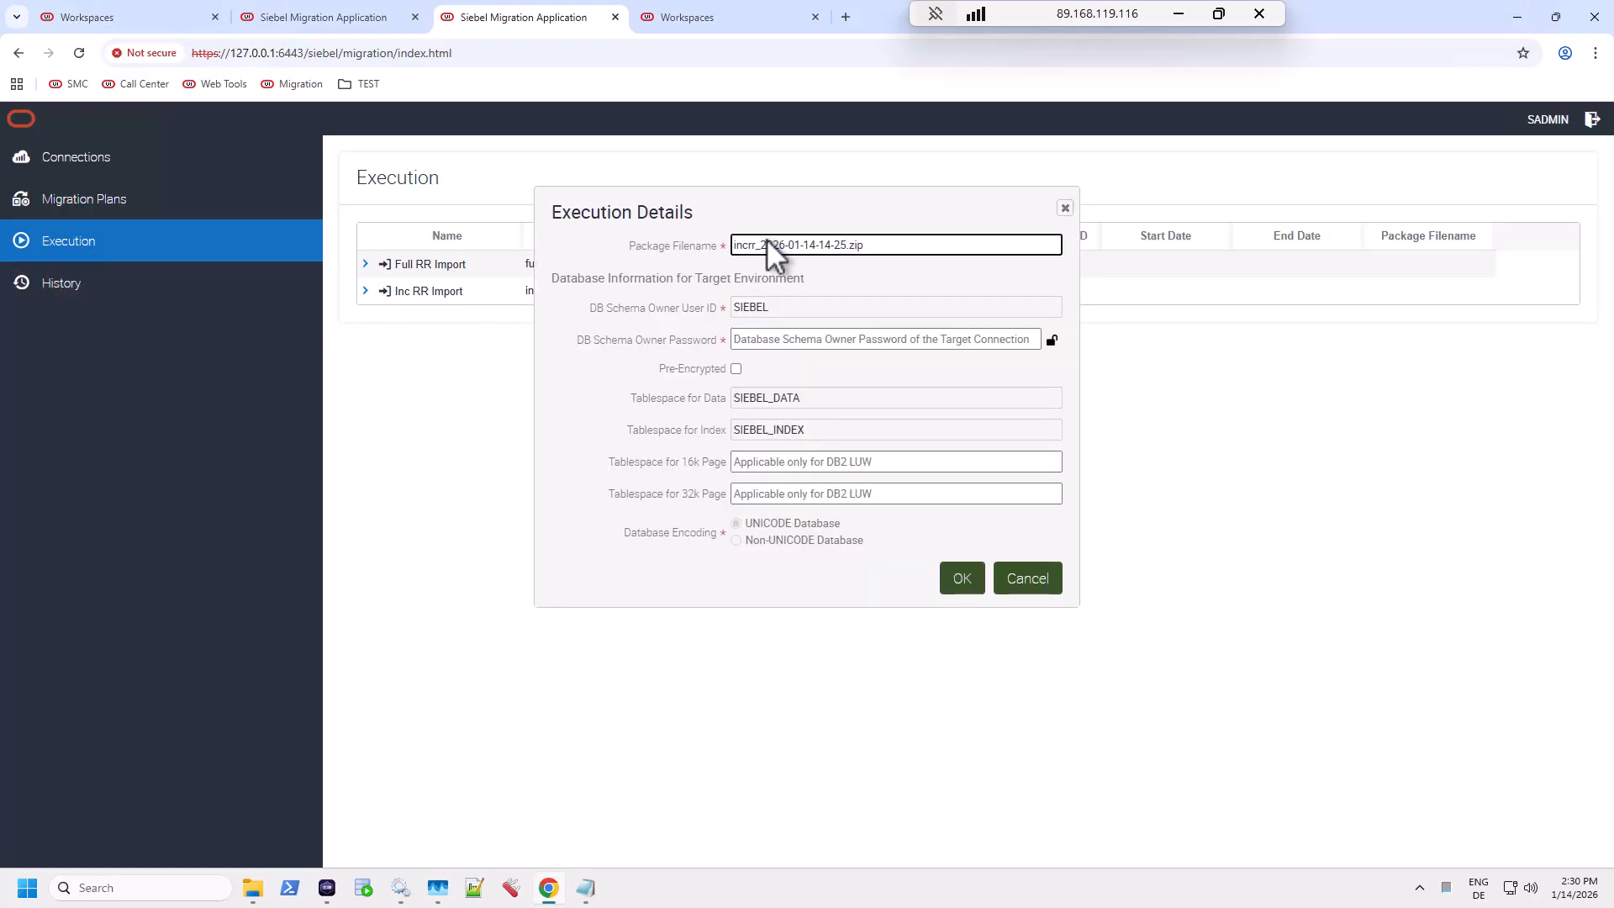
click(880, 341)
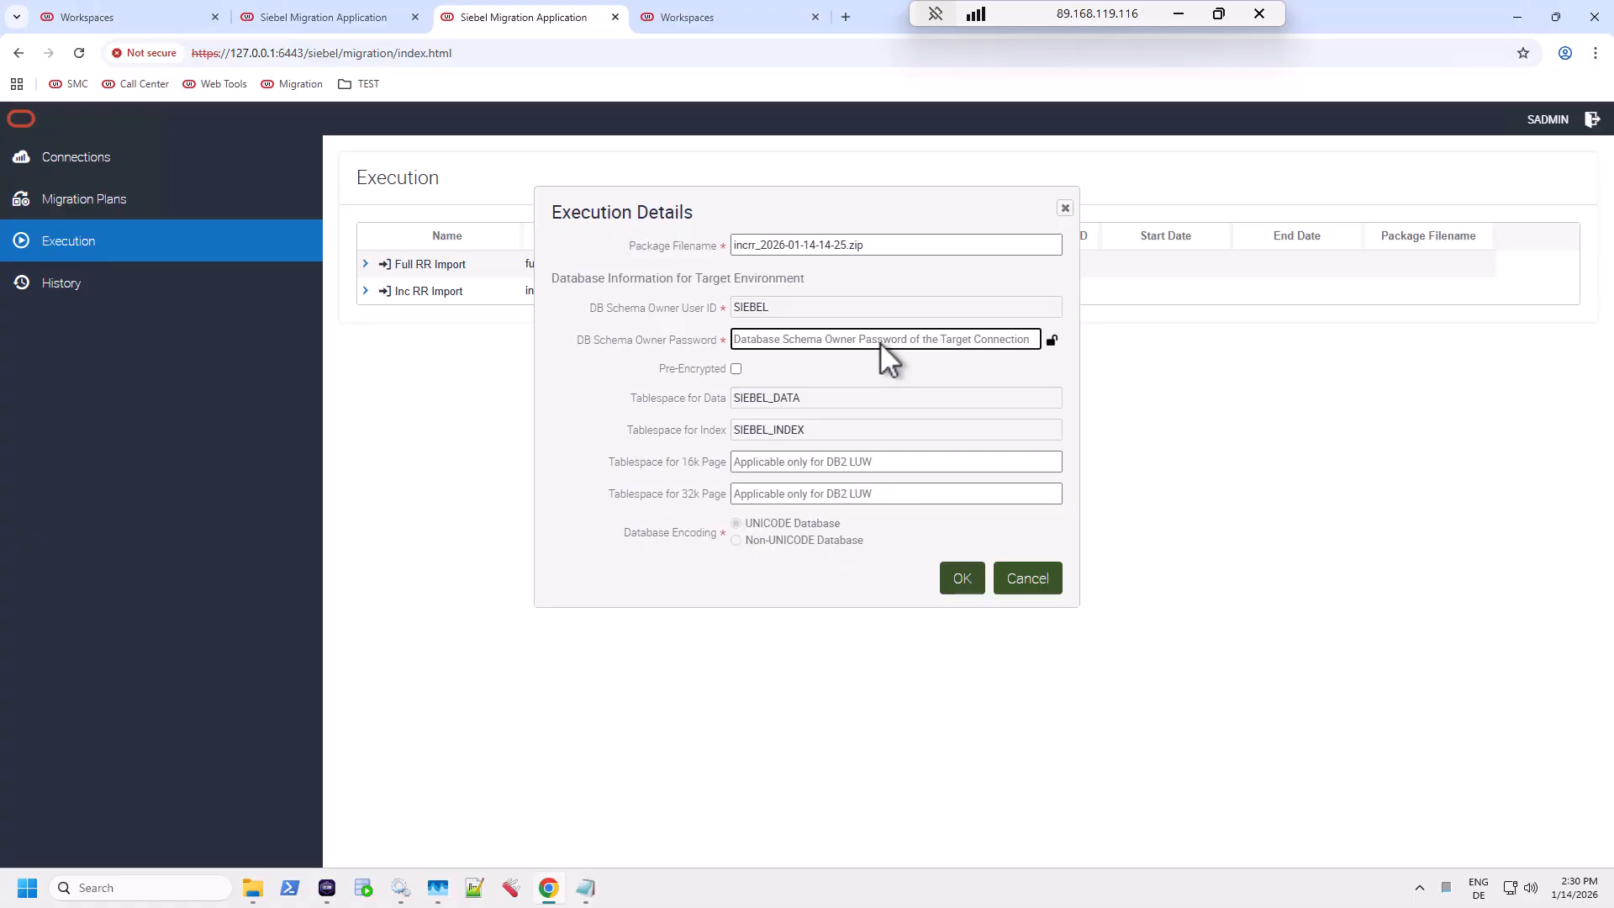
text(*******)
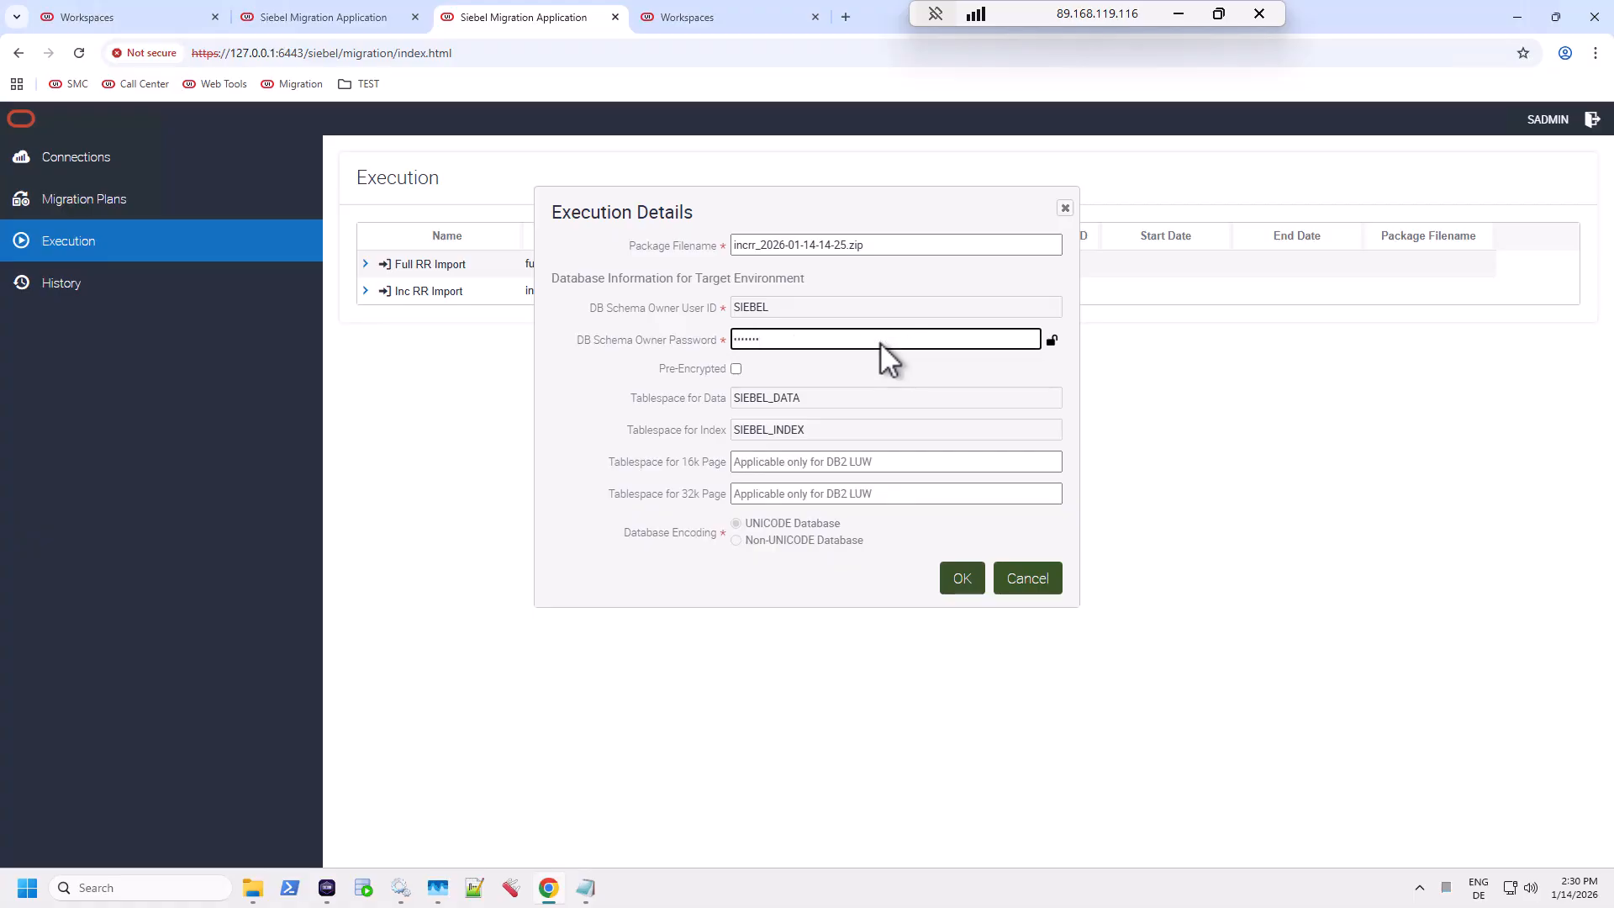
text(*)
click(963, 589)
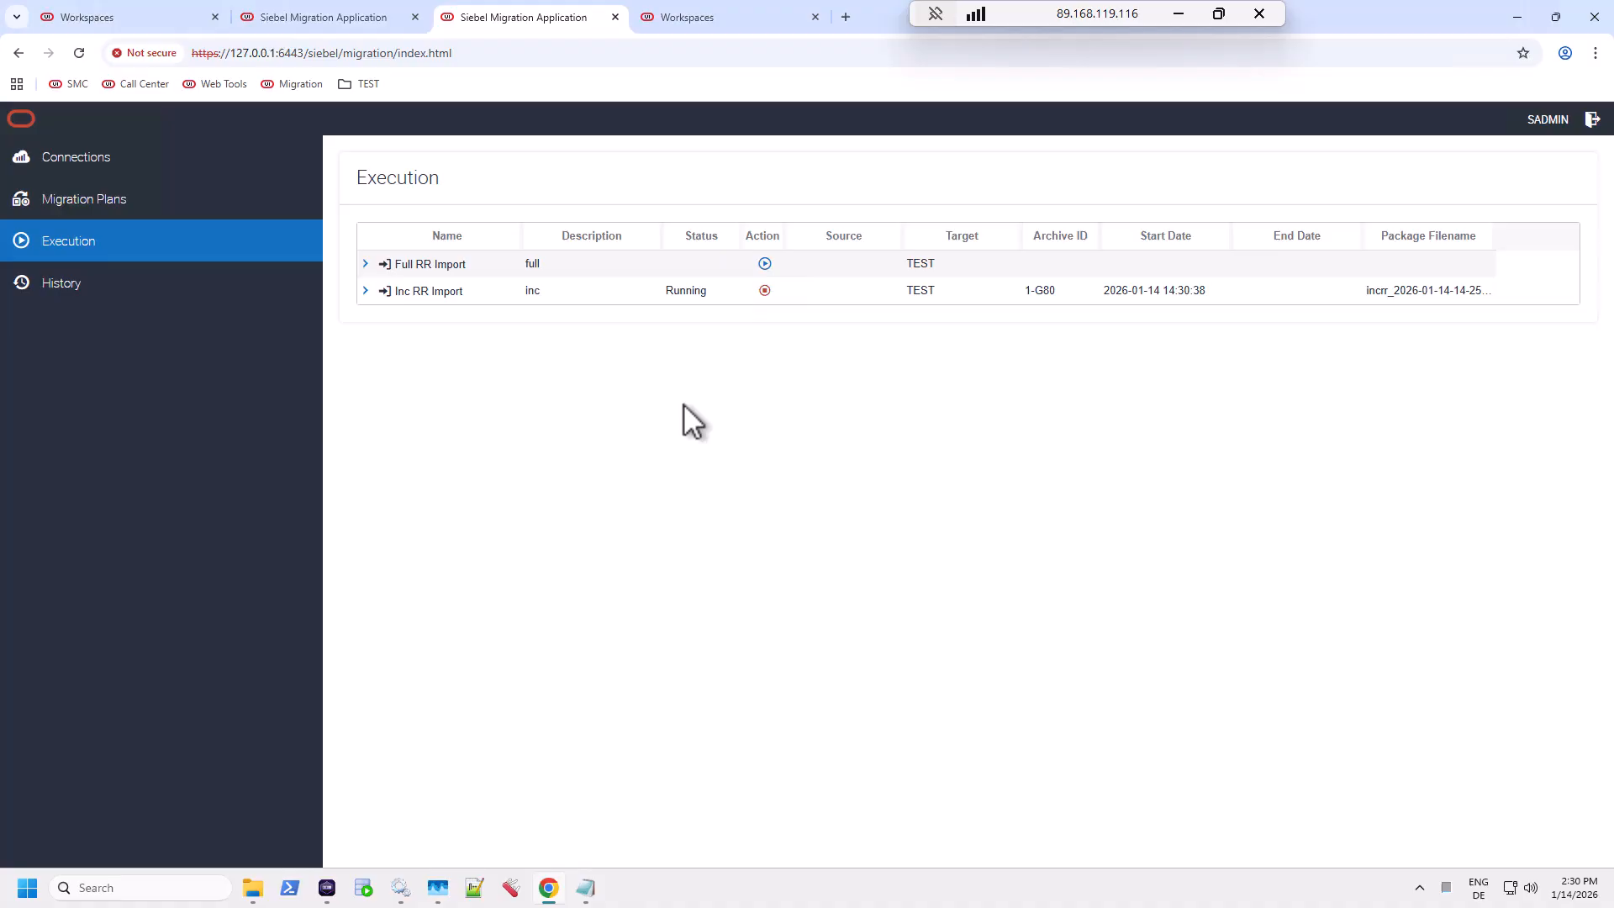
Step: Expand Inc RR Import, refresh until it completes, dismiss the alert, and open History showing Success
click(365, 291)
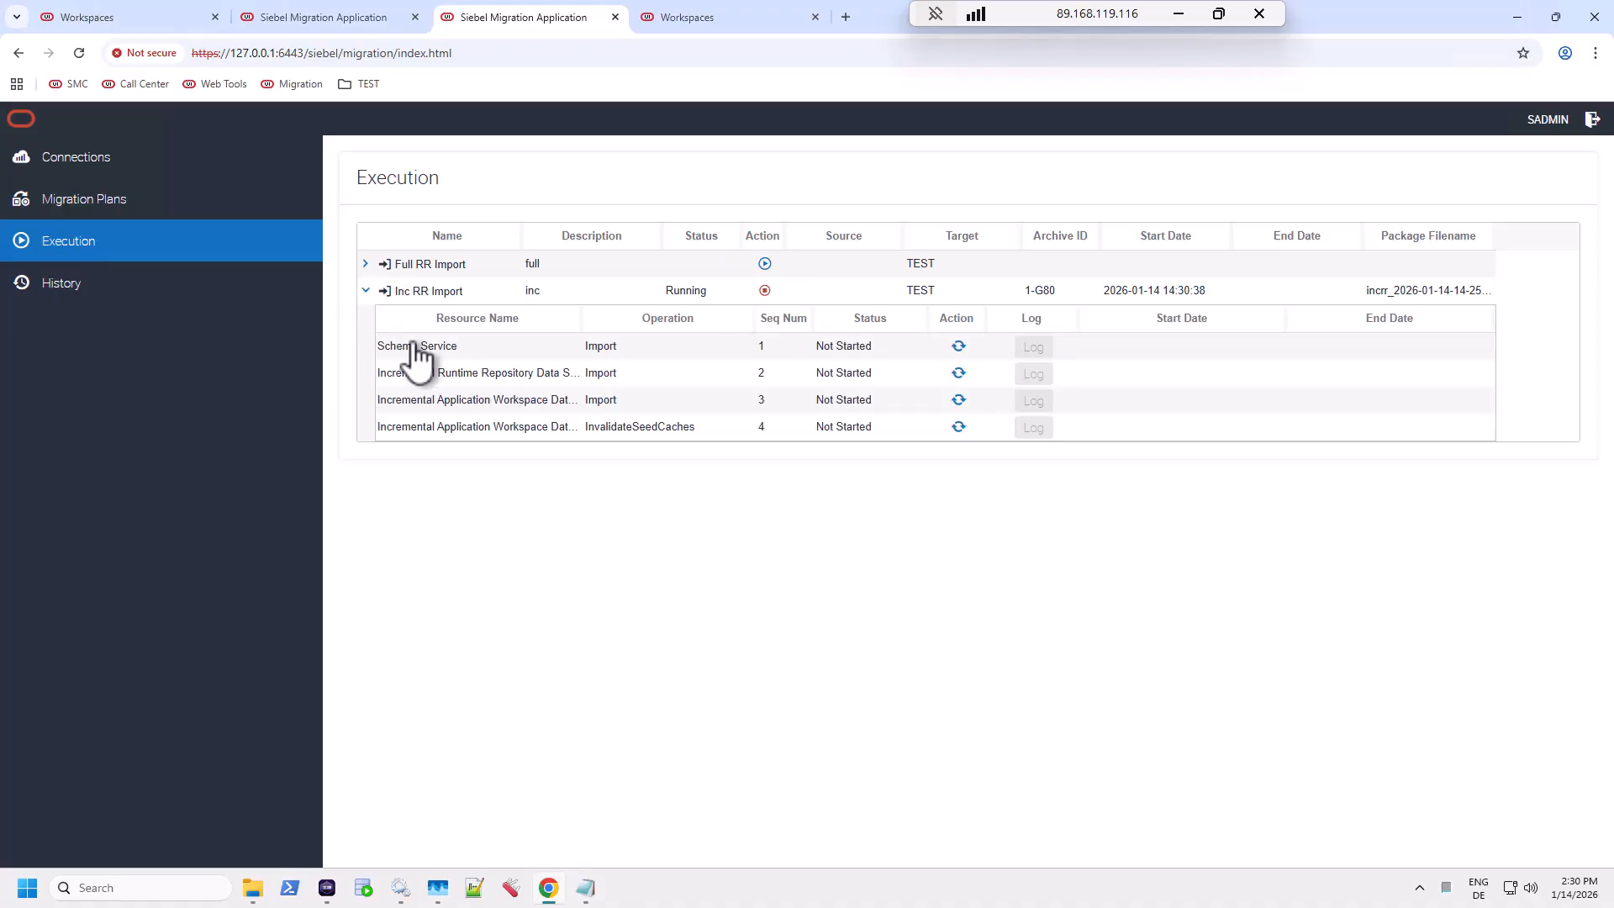
click(961, 351)
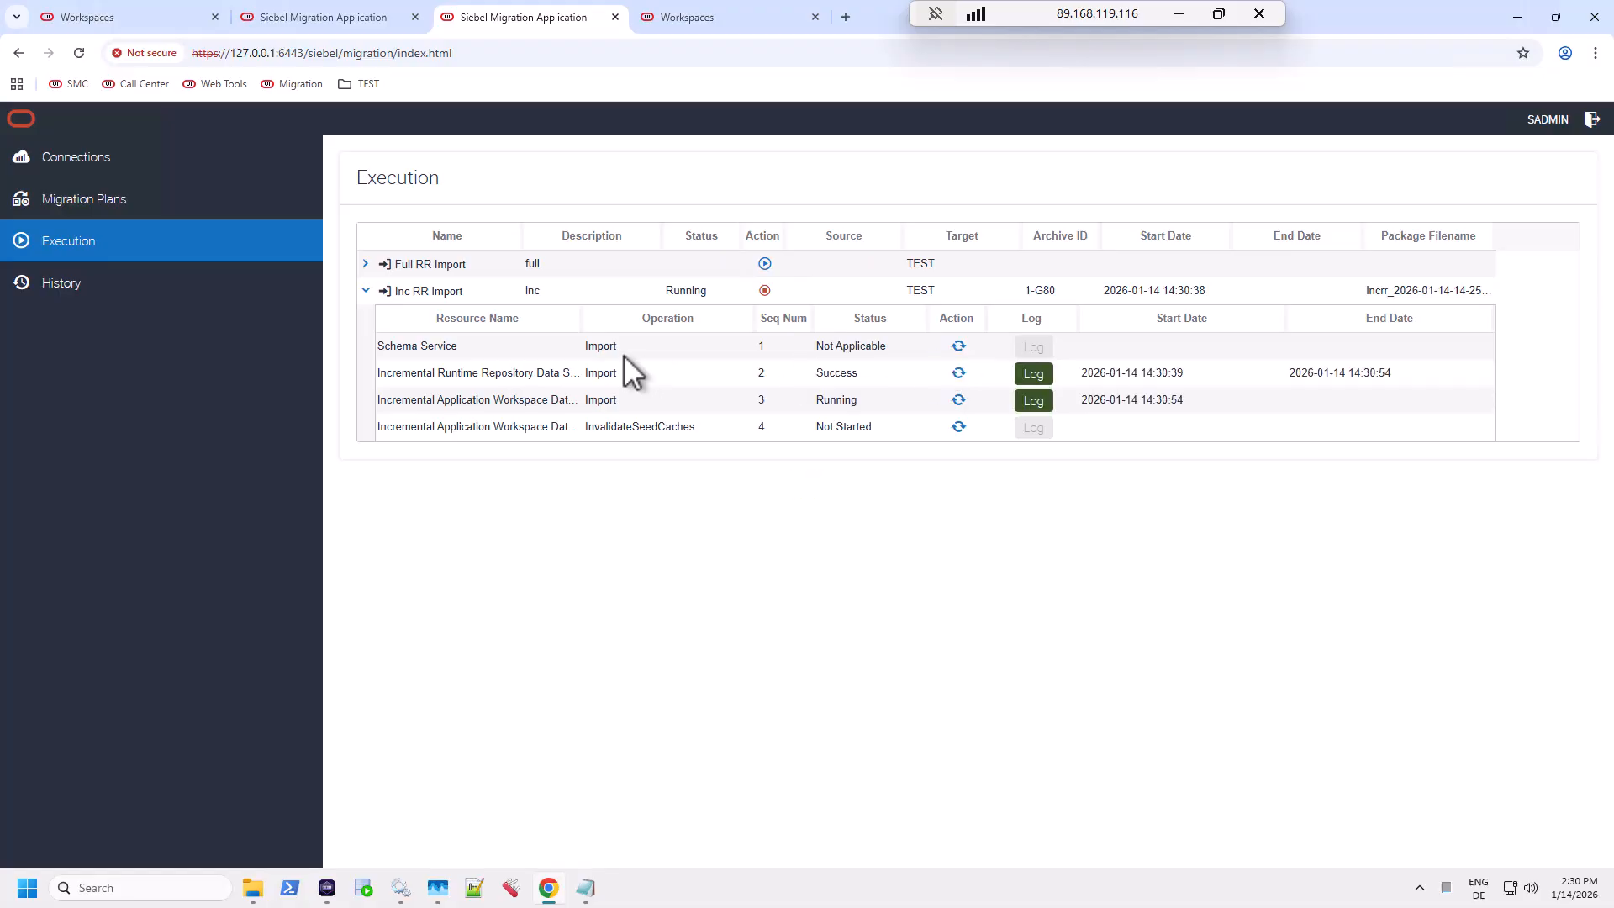
drag(580, 336, 664, 328)
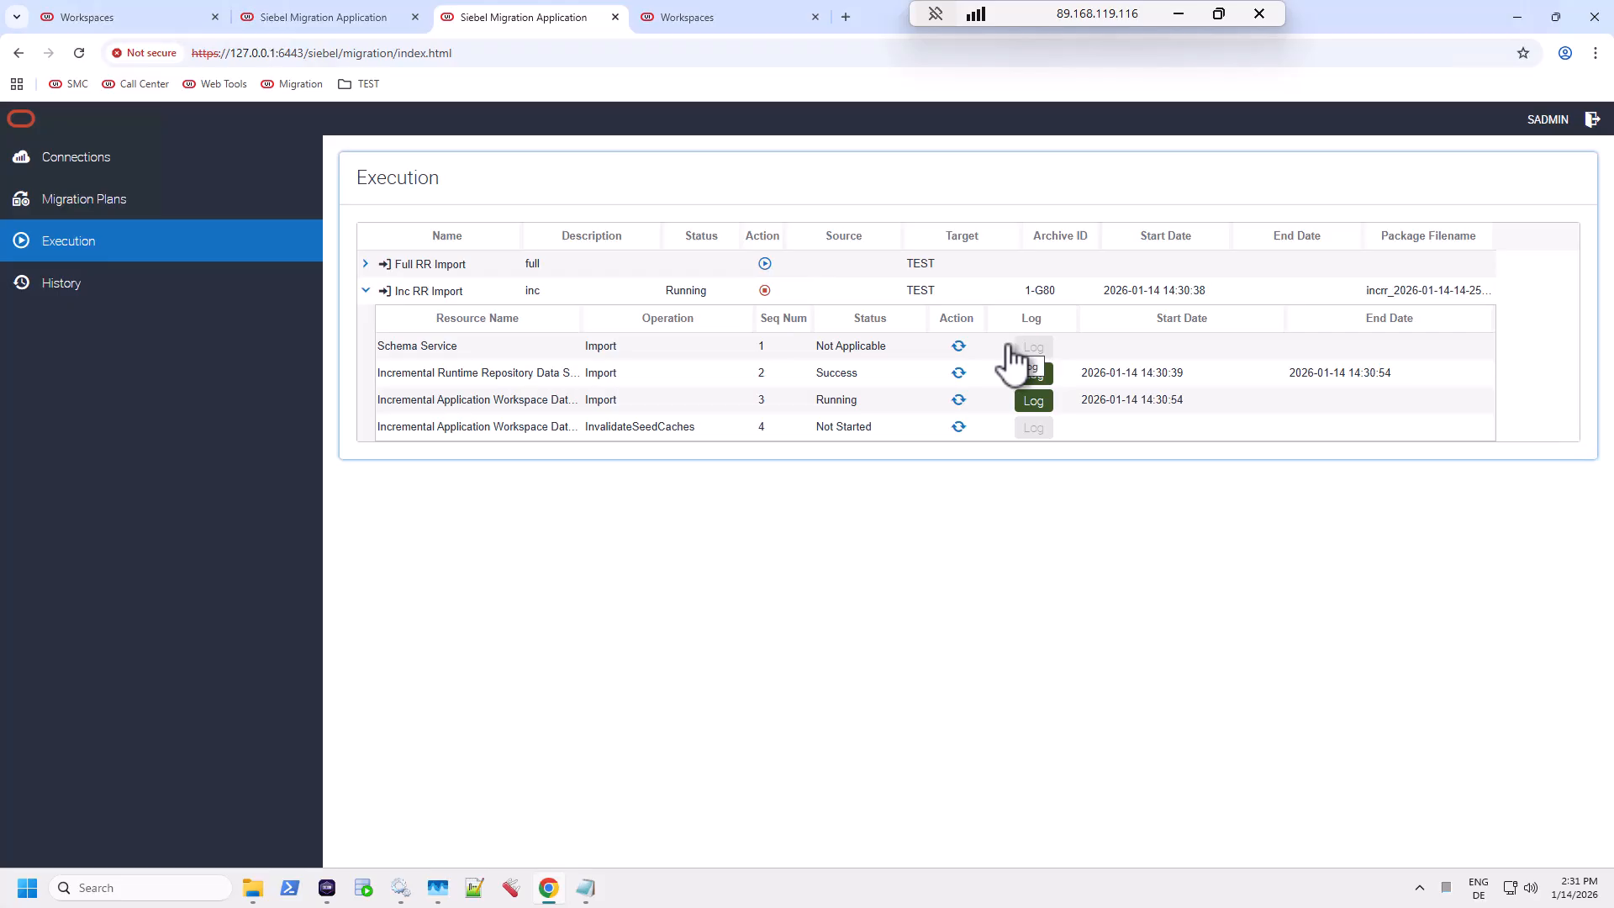
click(958, 346)
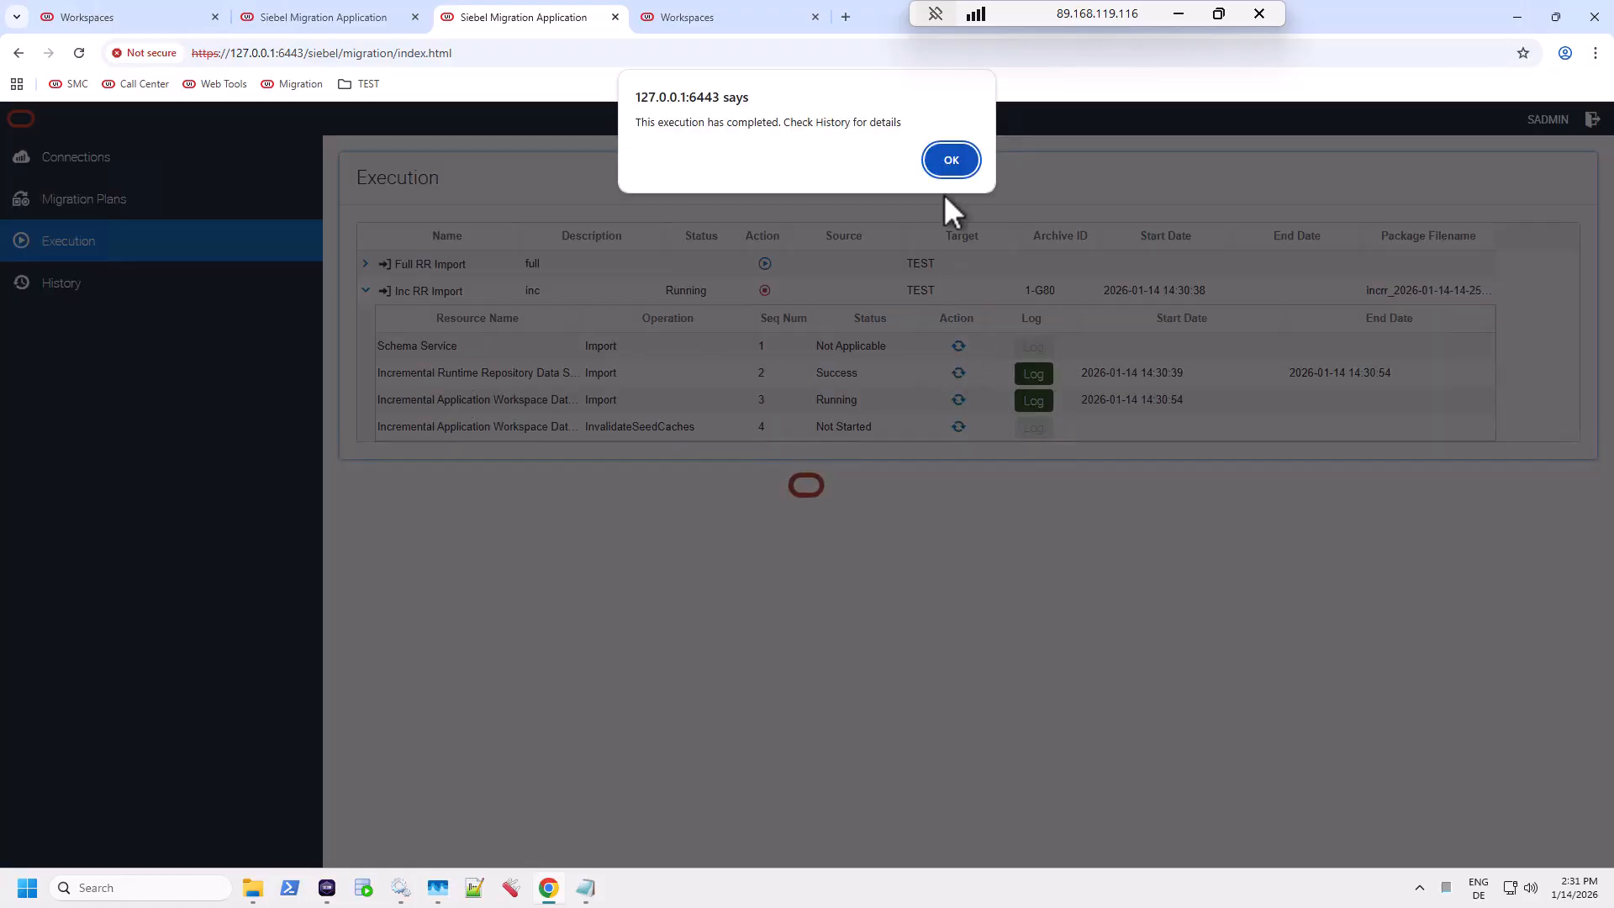
click(951, 160)
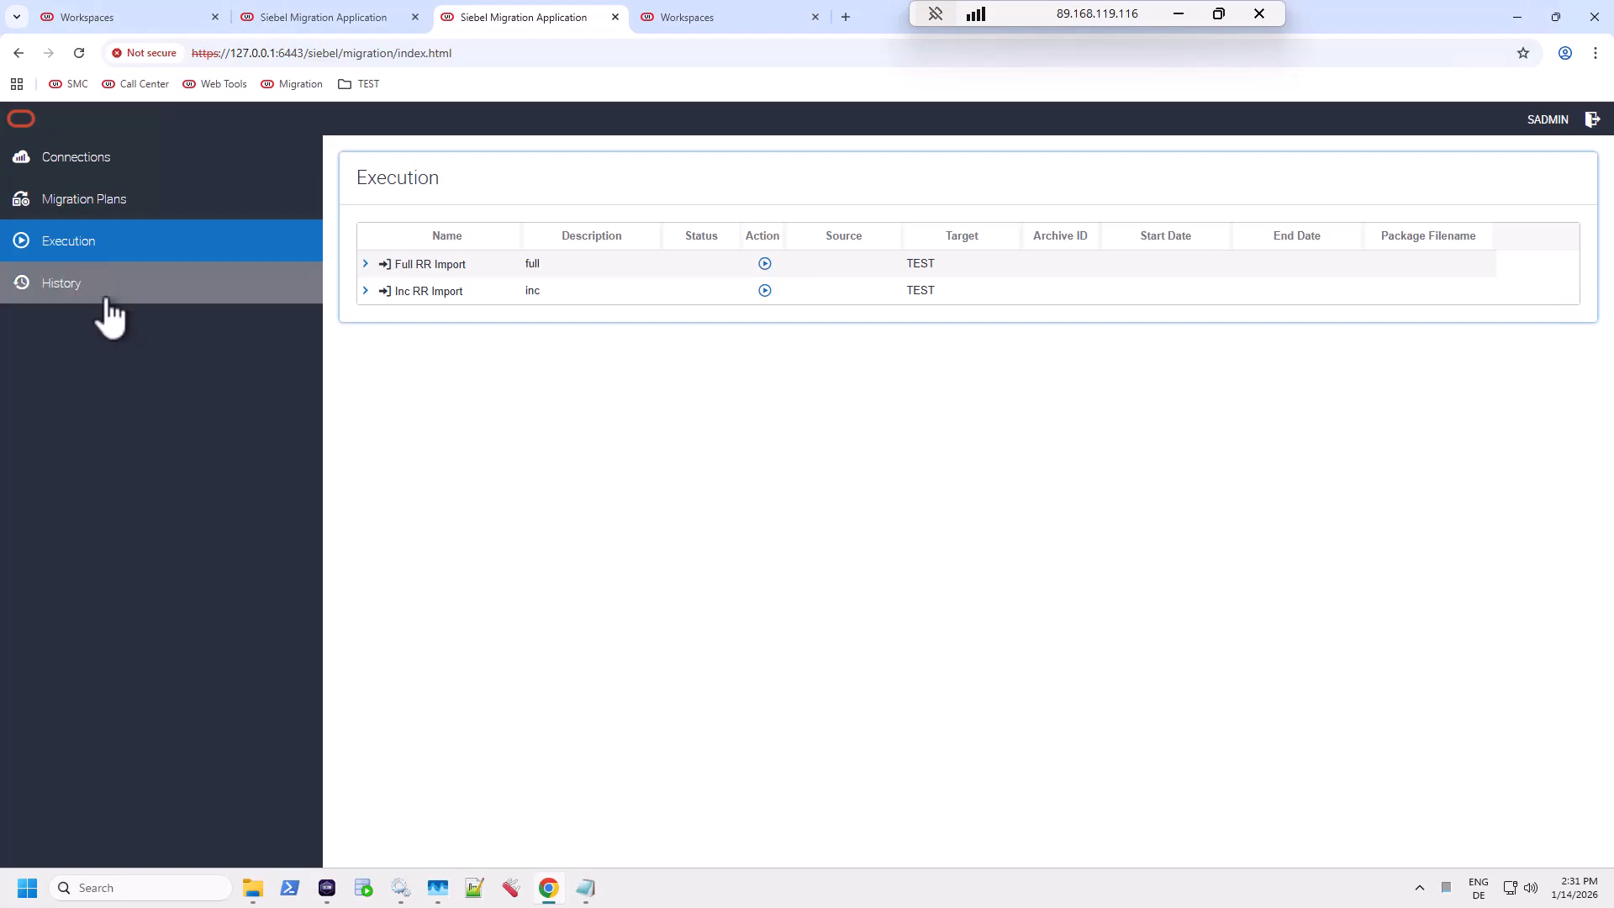
click(106, 293)
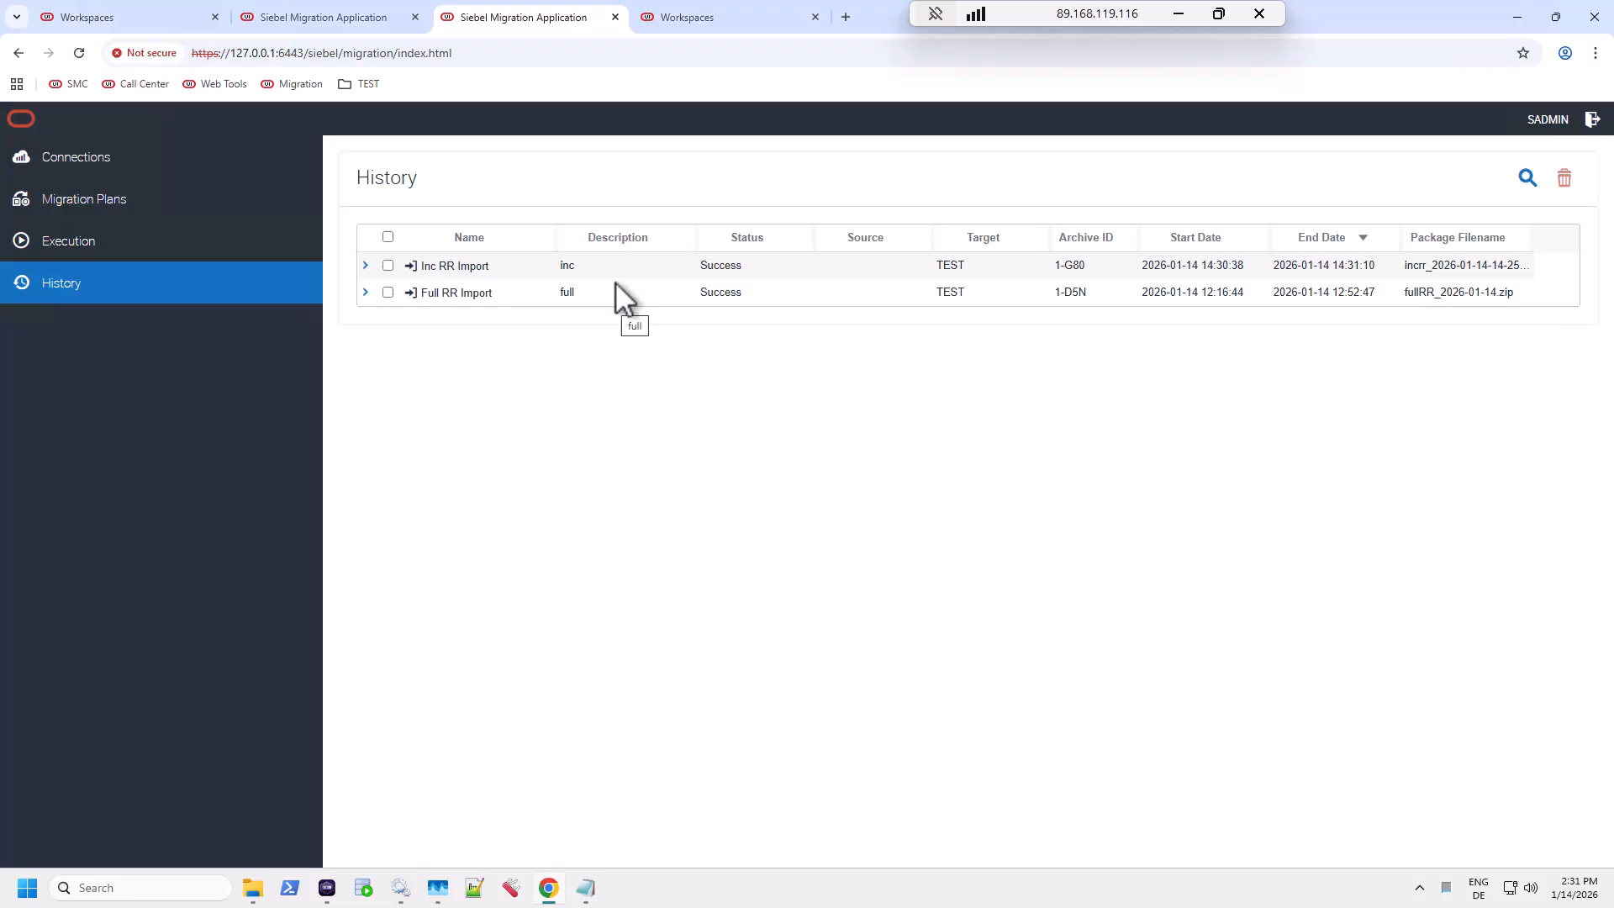
Step: Refresh TEST Workspaces so MAIN shows version 1, then close the Workspaces view
click(702, 28)
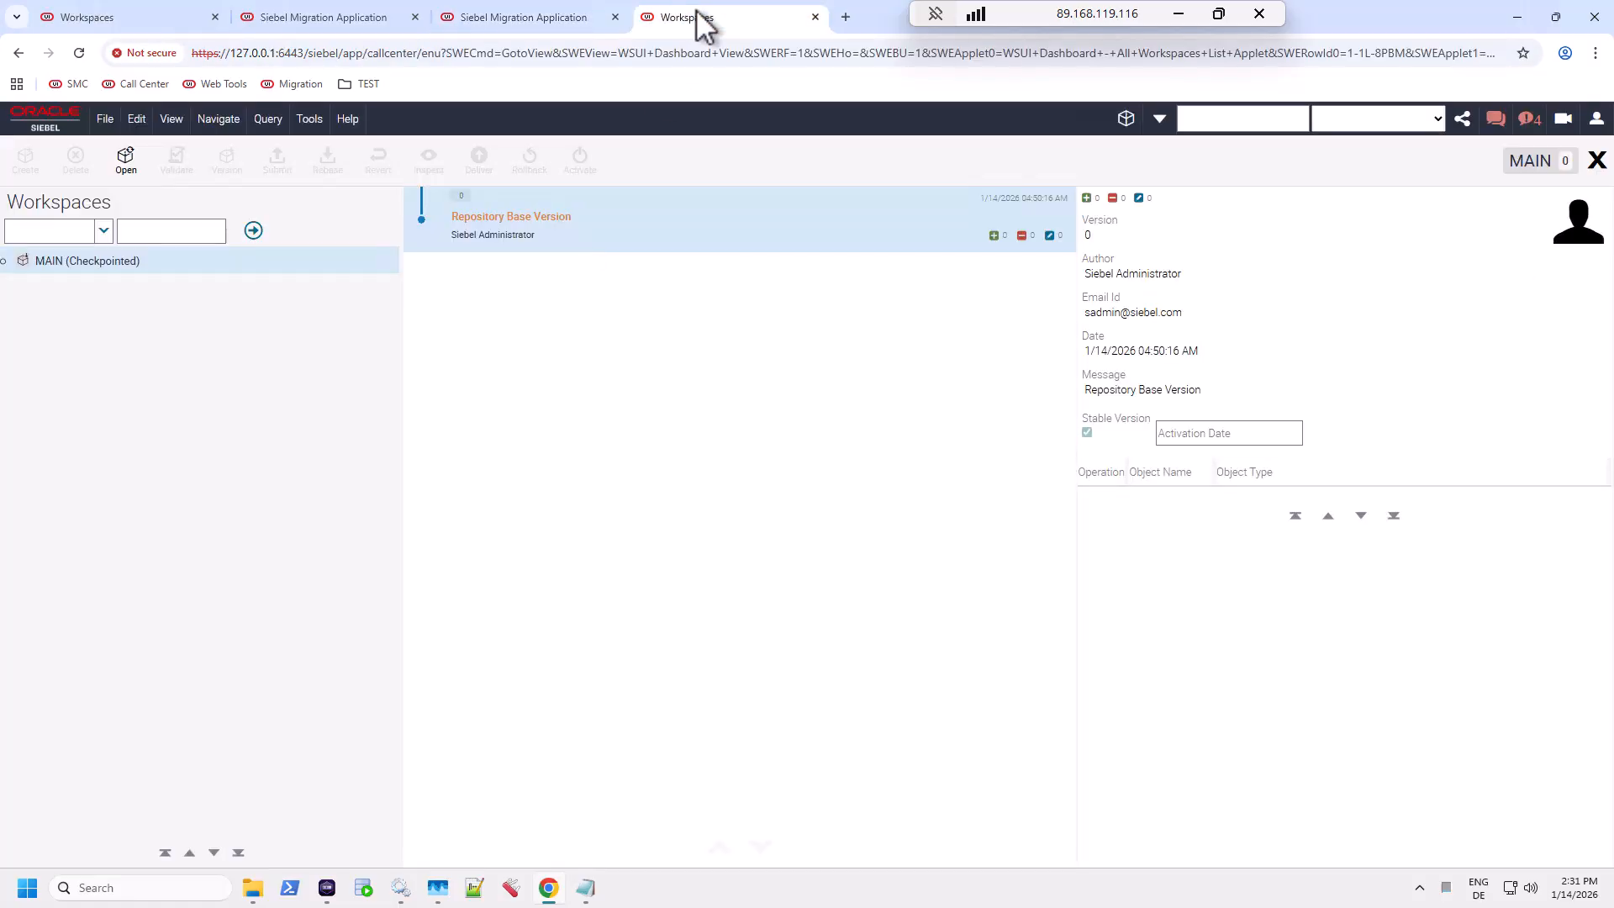
click(254, 232)
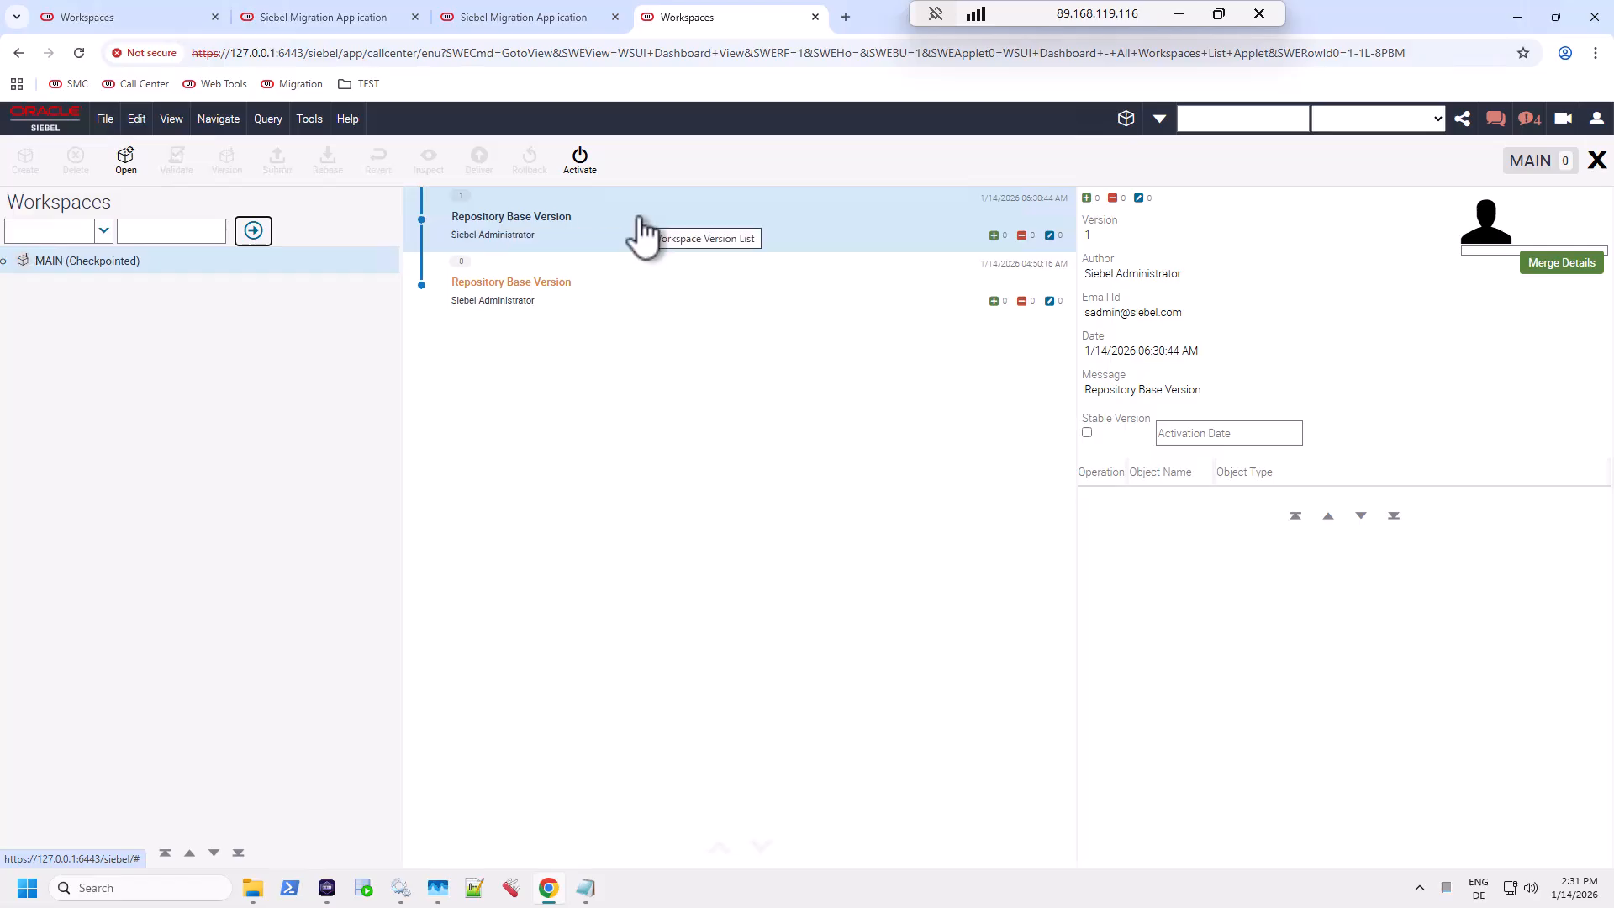
mouse_move(553, 17)
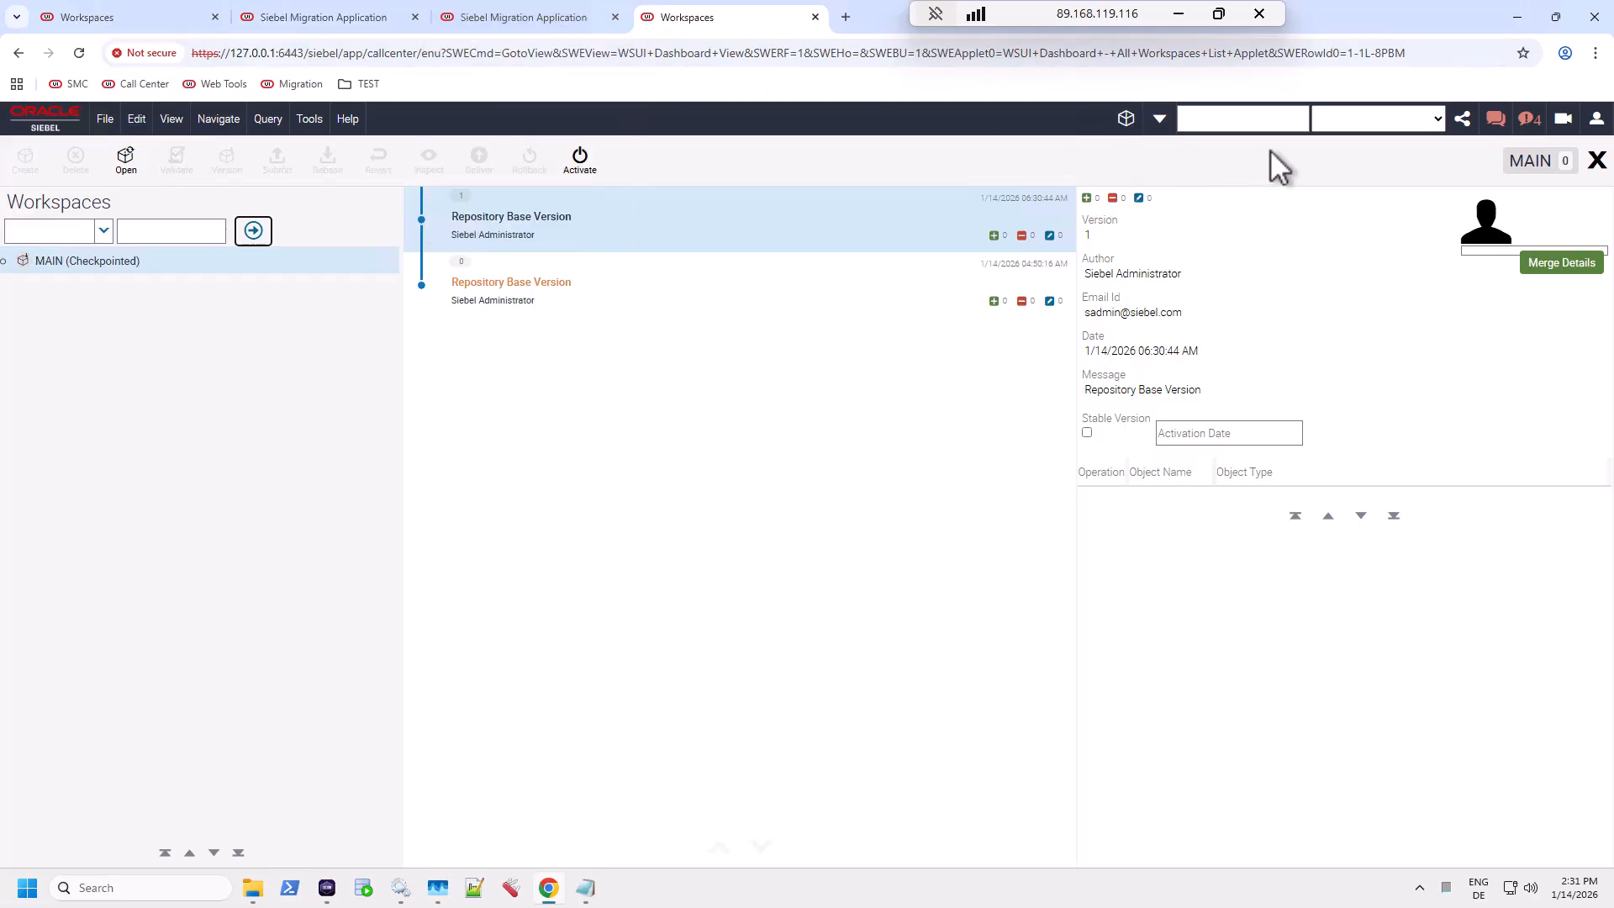
click(1596, 161)
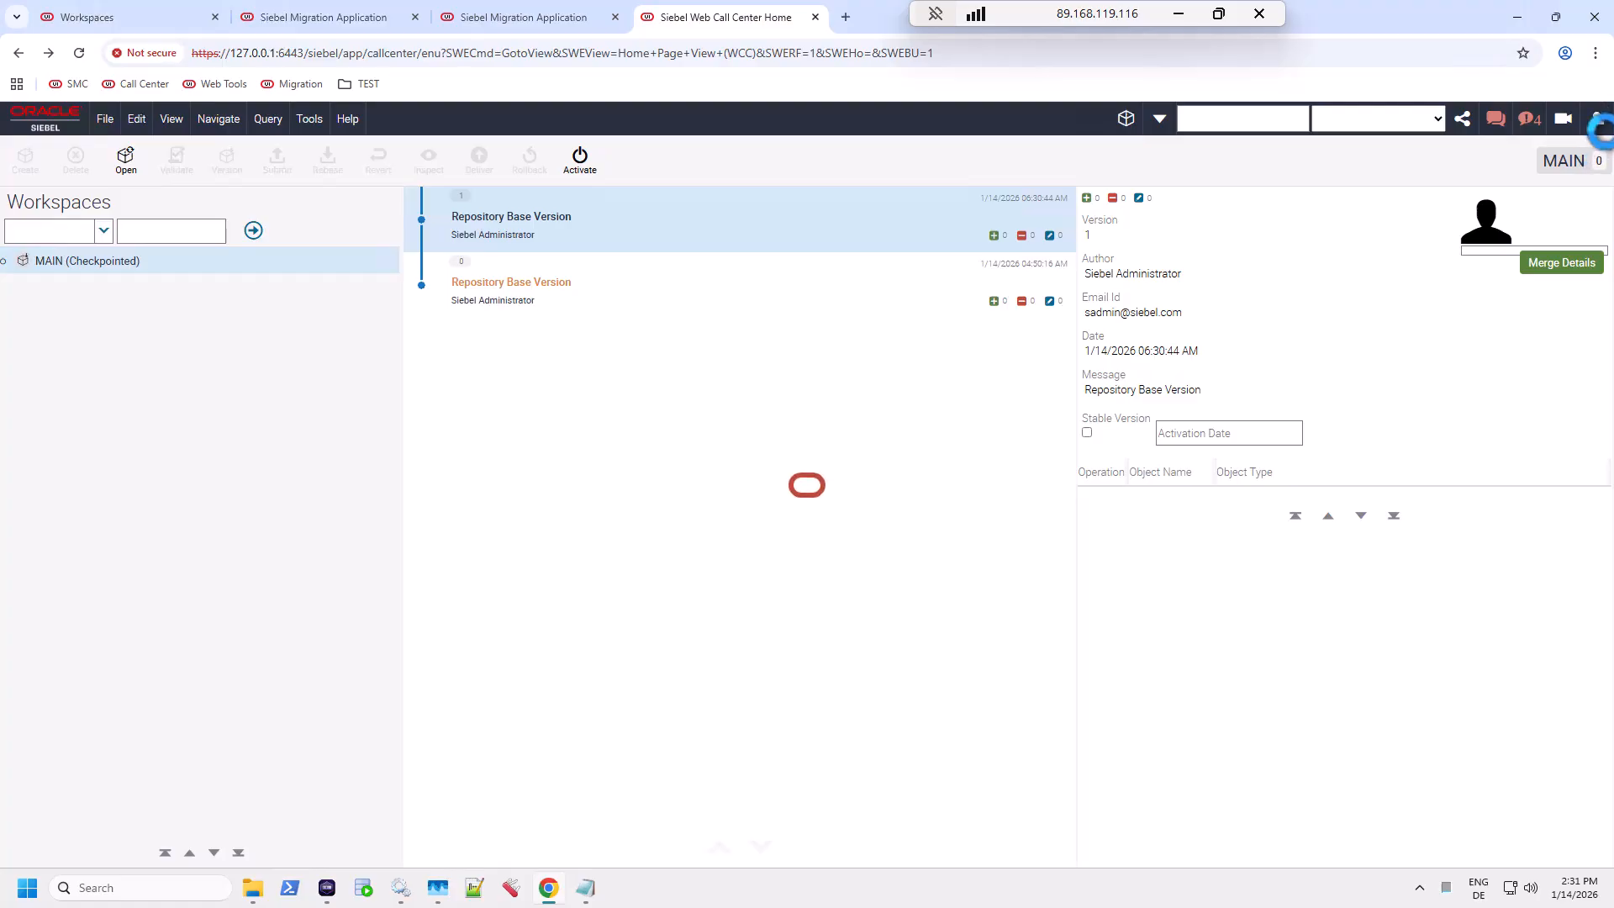
Step: Check the user profile, then confirm About Repository reports runtime version MAIN/0 Checkpointed
click(1596, 118)
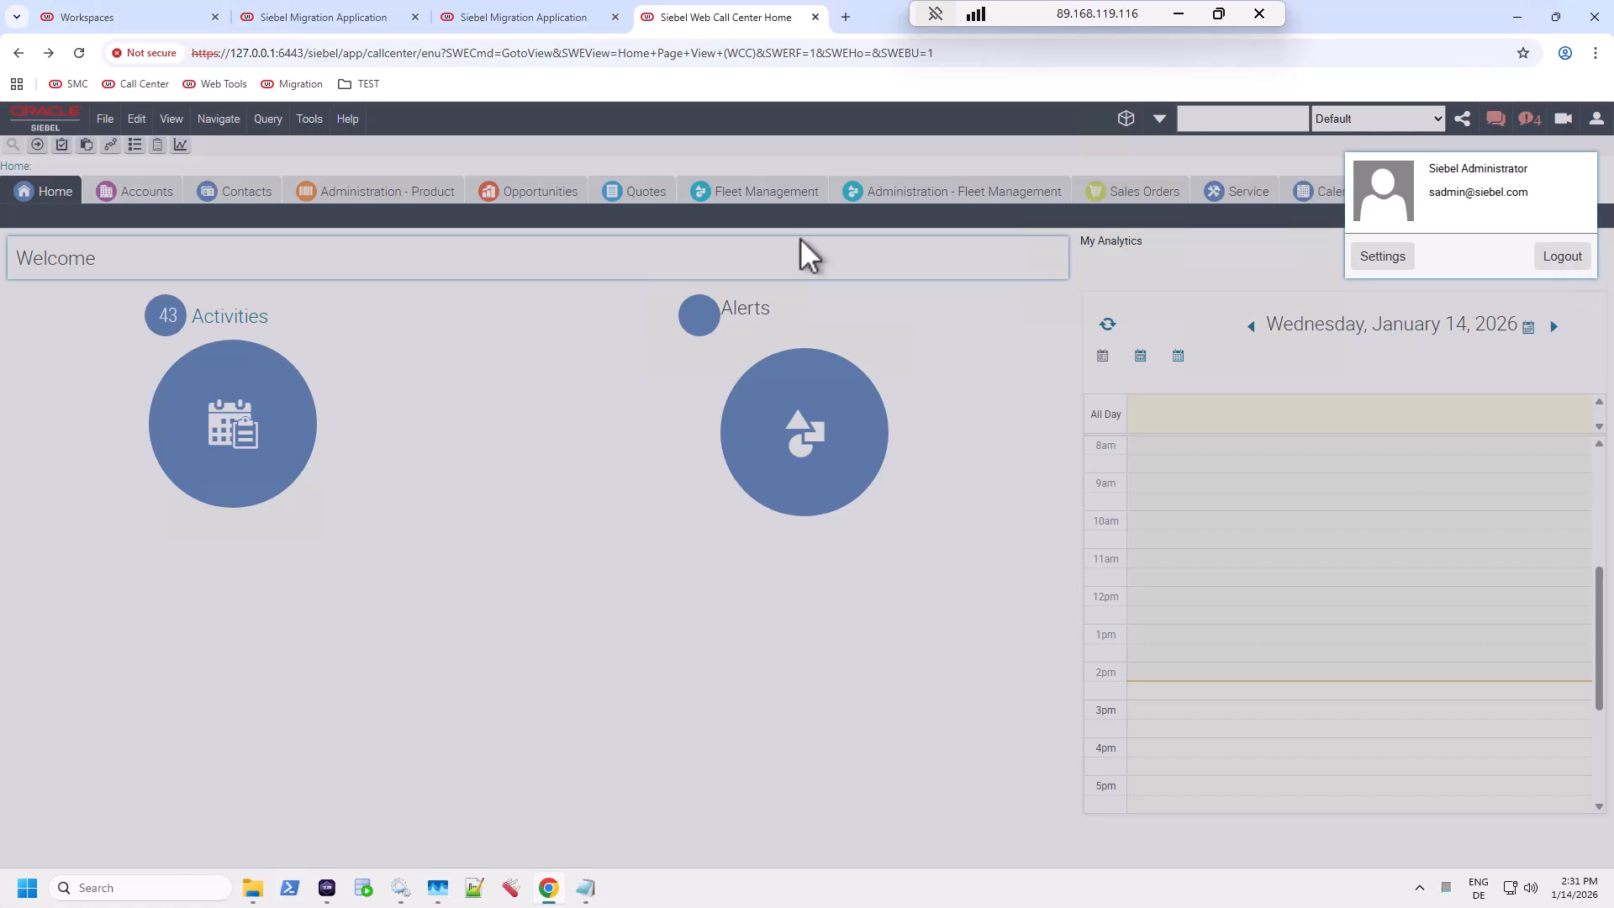
click(433, 175)
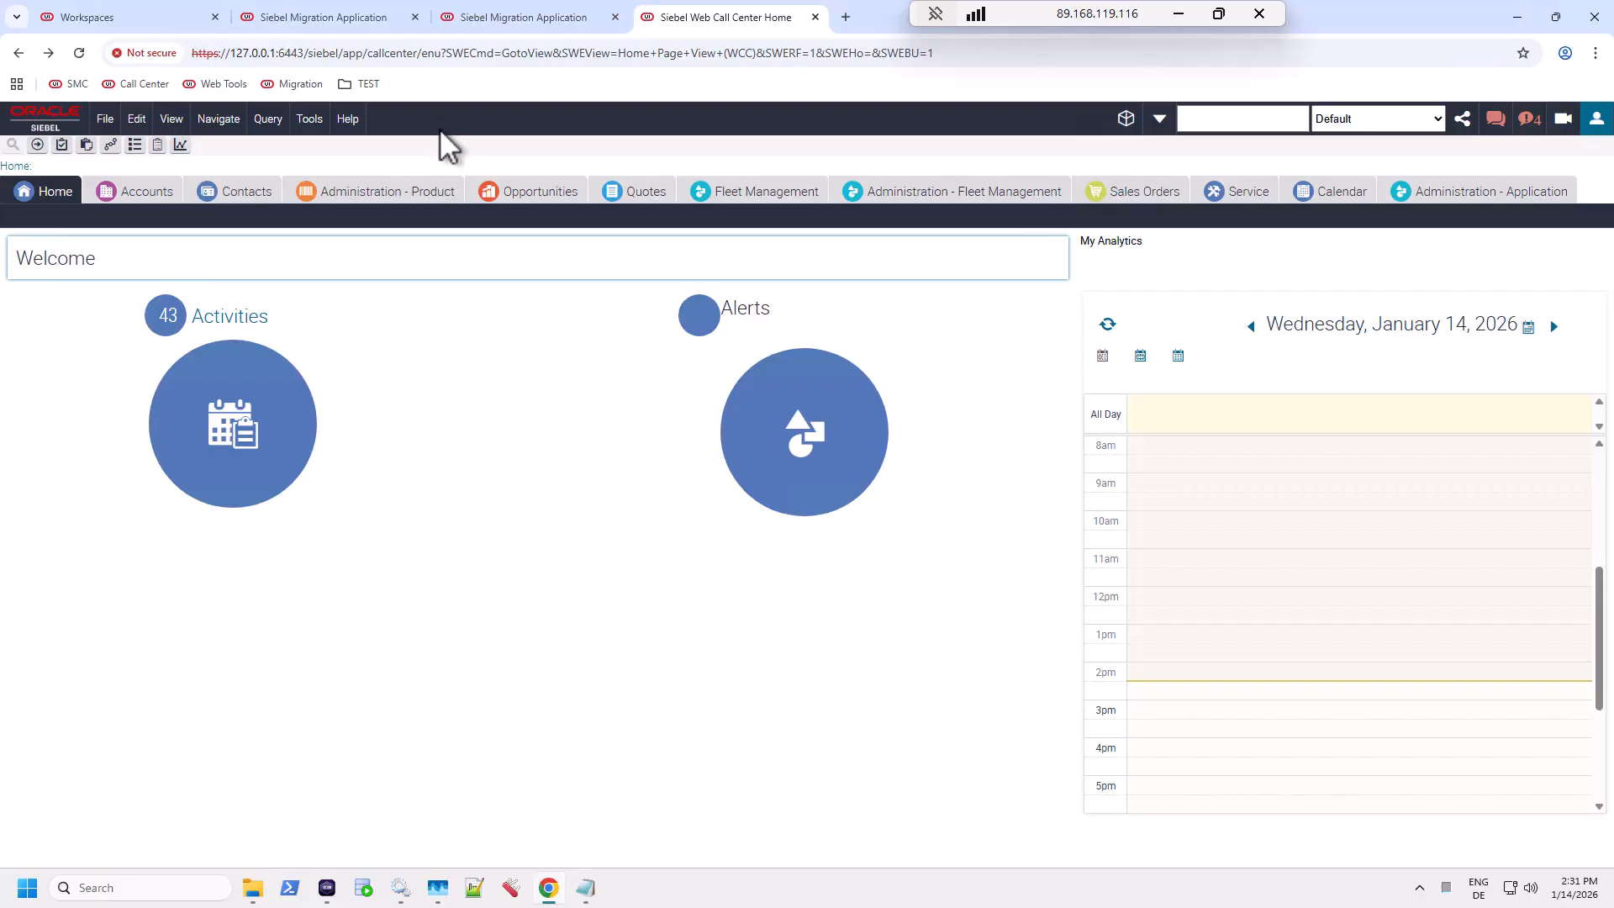
click(344, 123)
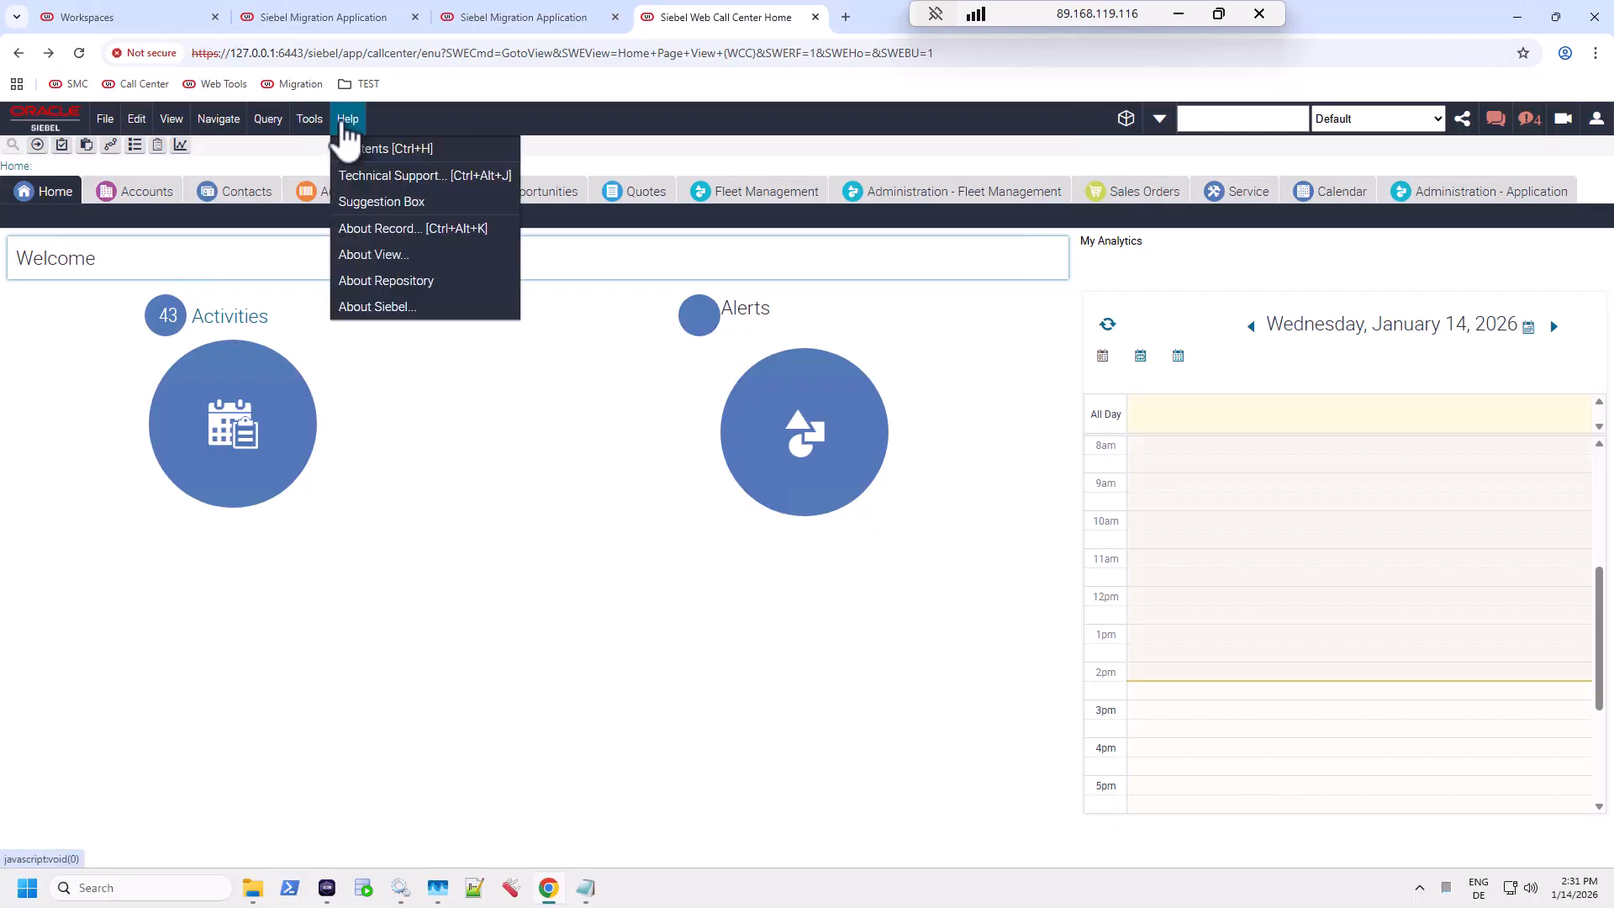
click(396, 280)
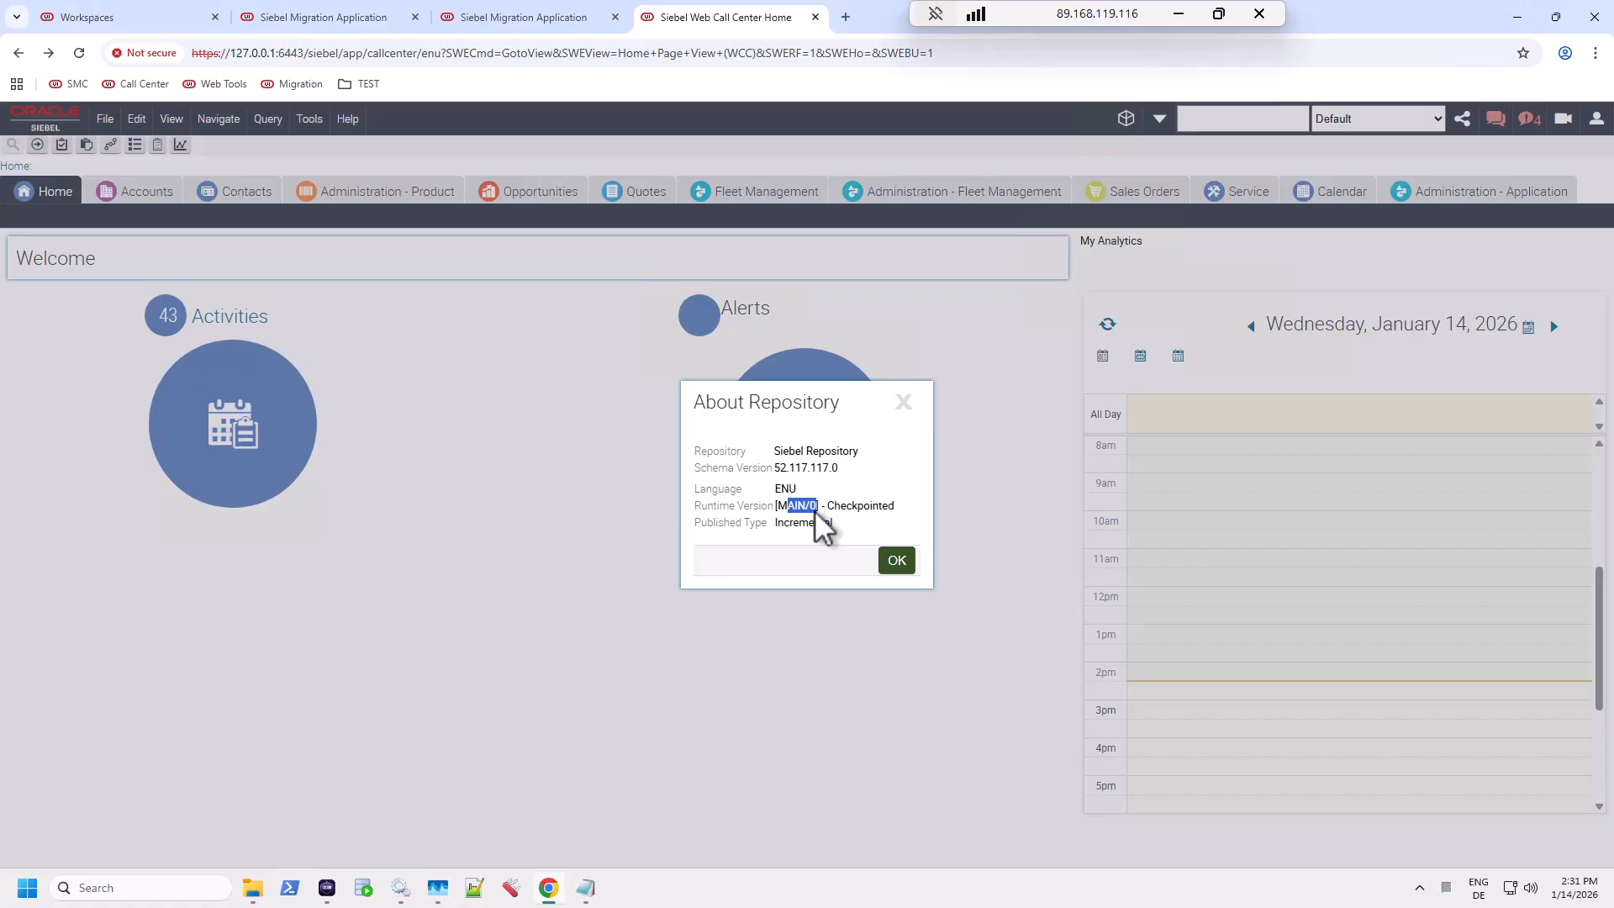
click(896, 560)
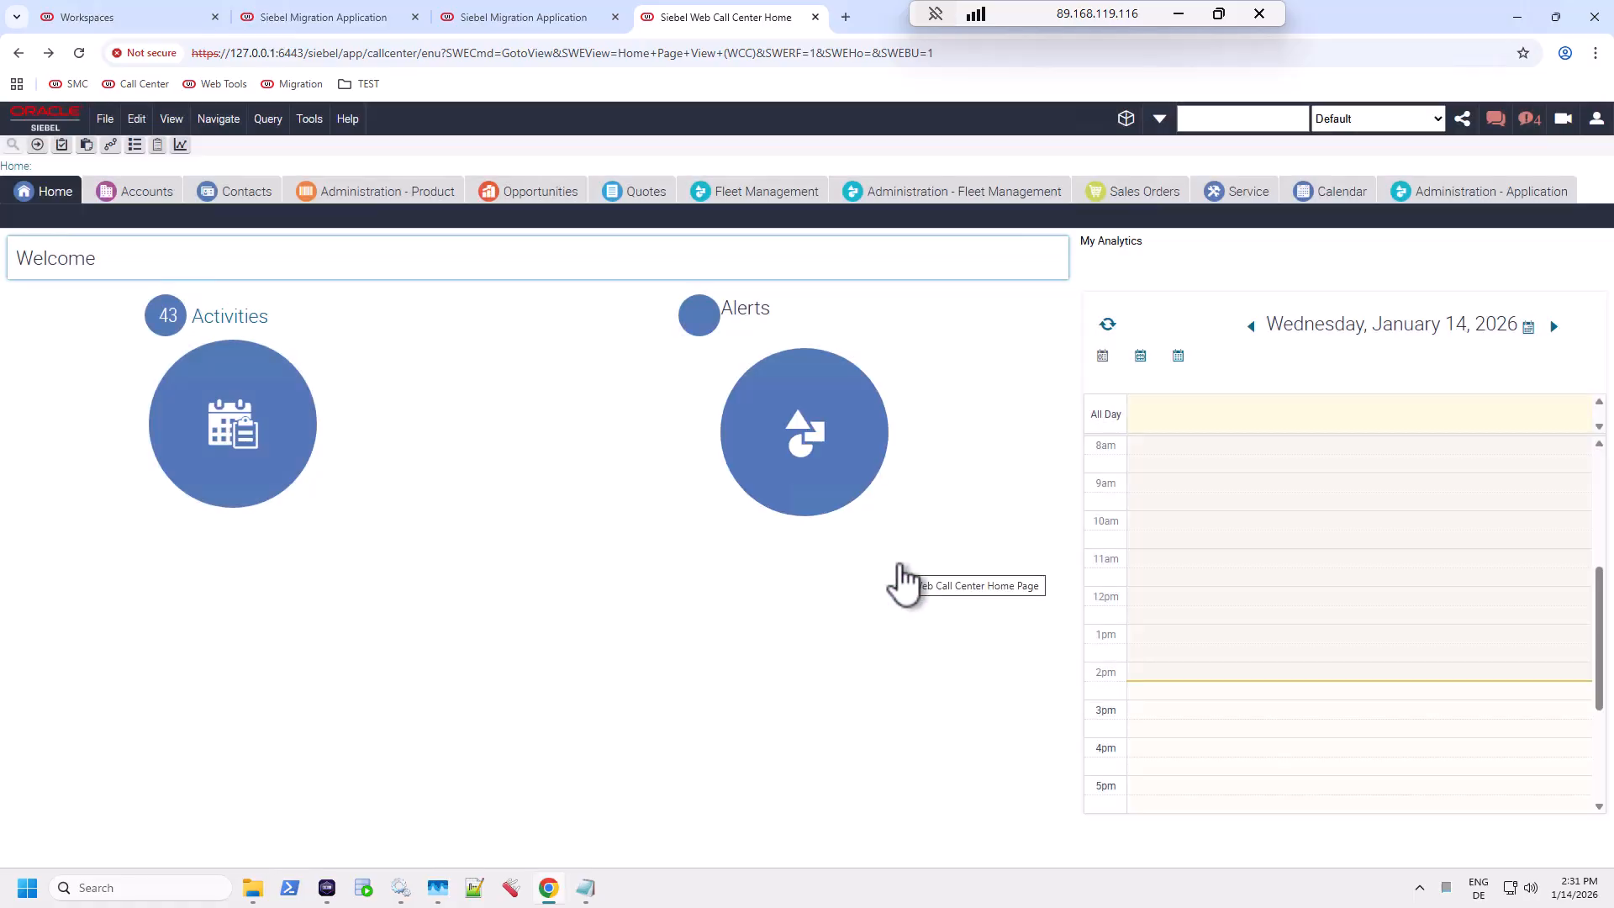
Step: Review TEST's import history, then return to DEV's Inc RR Export and Full RR Export runs
click(542, 19)
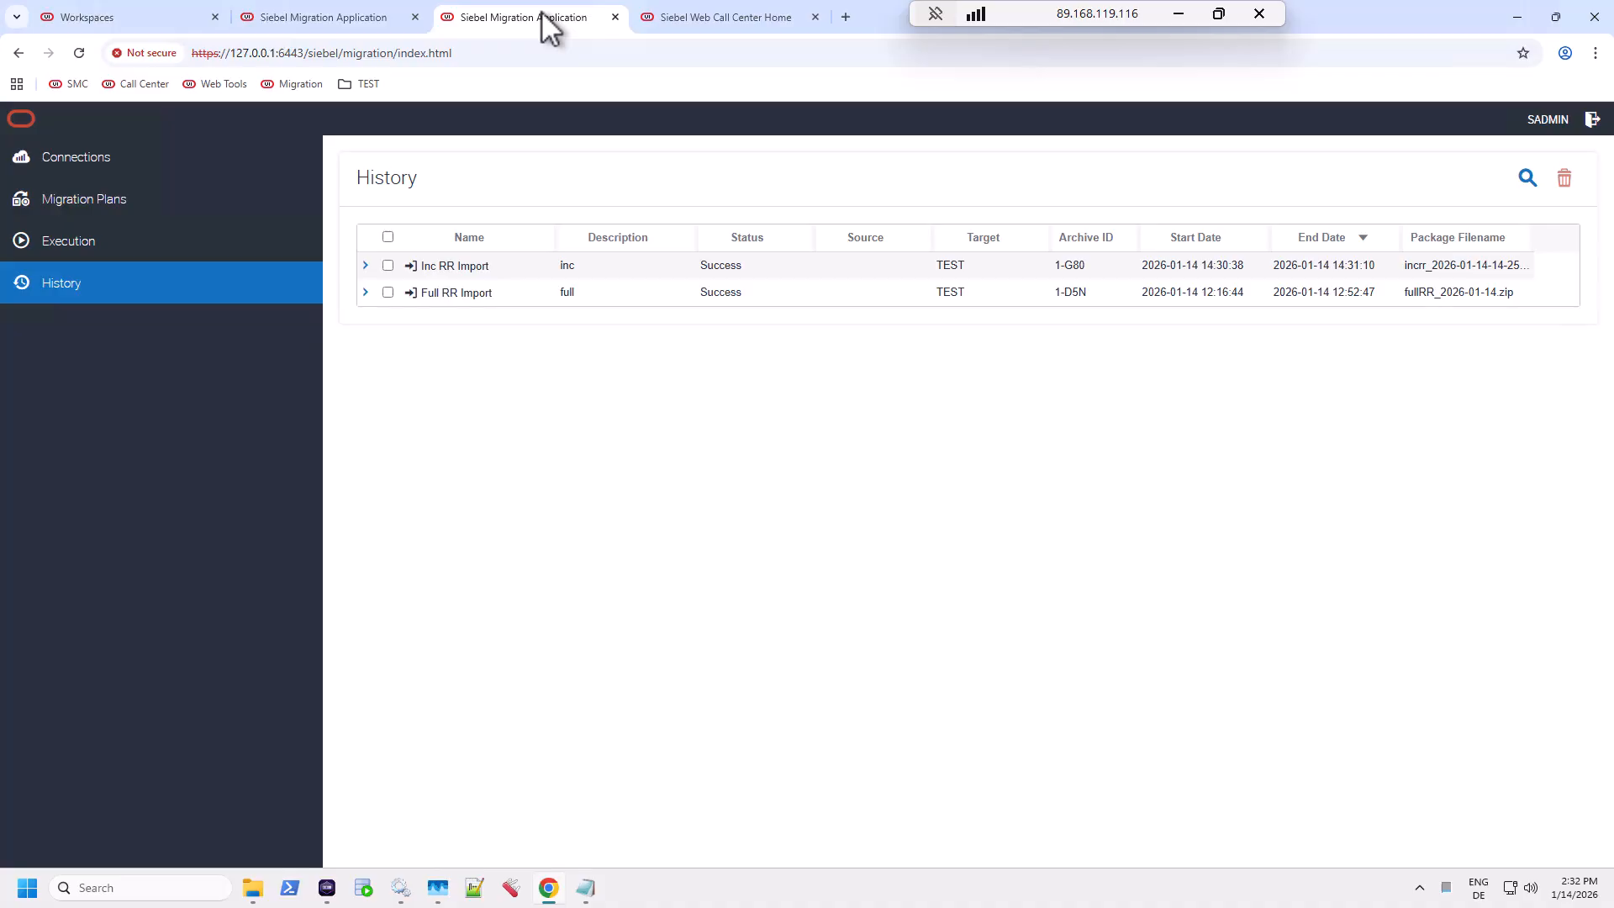
click(342, 17)
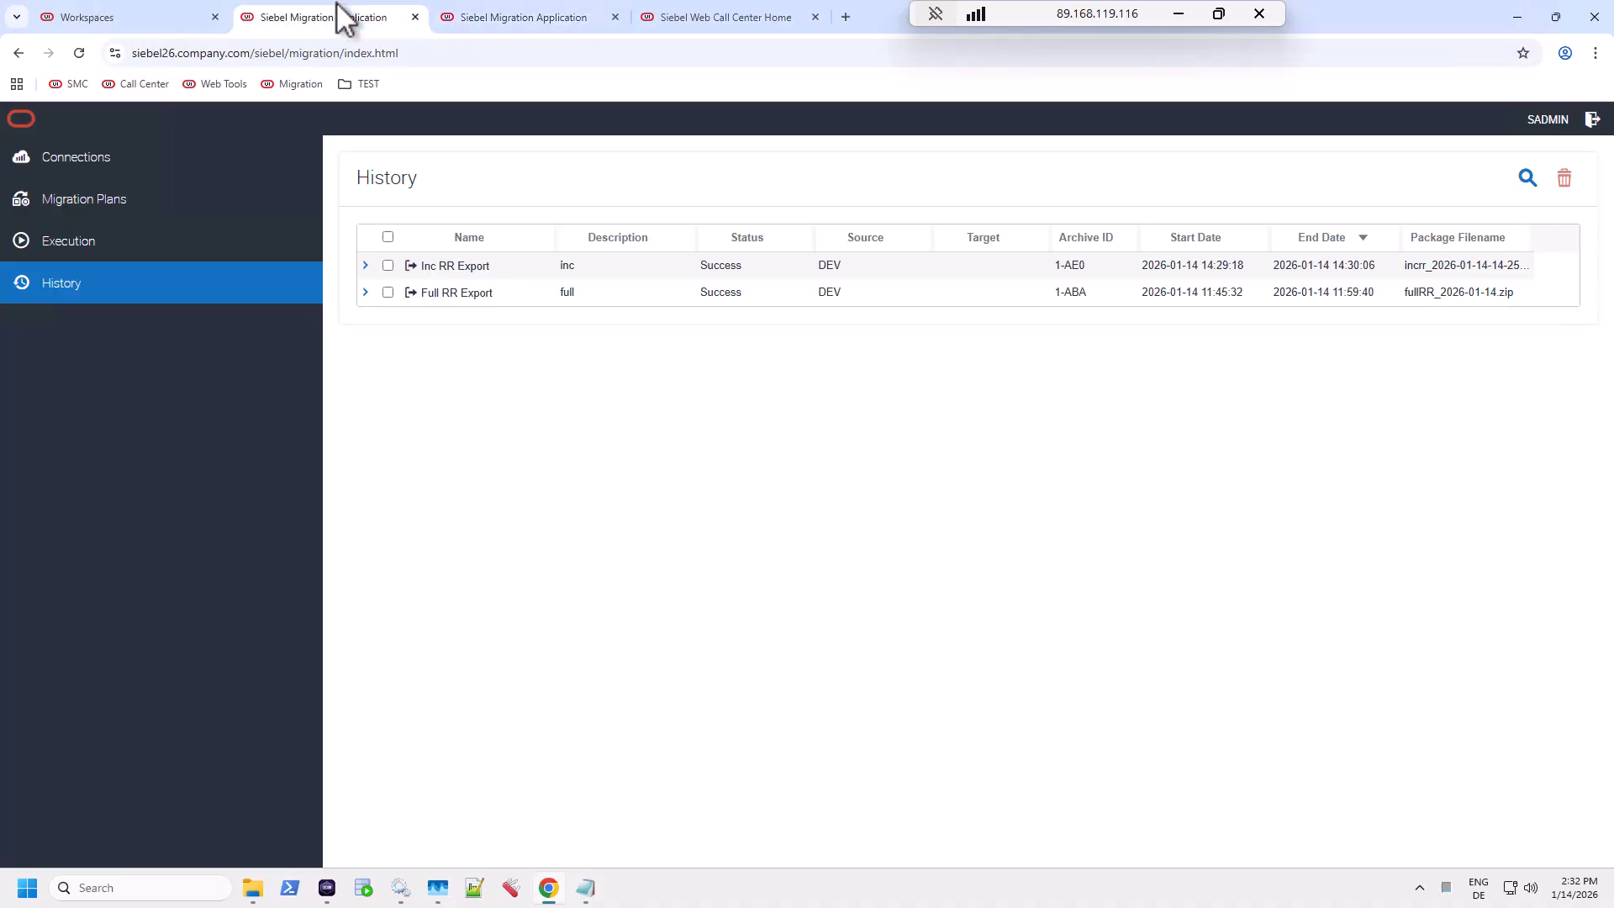